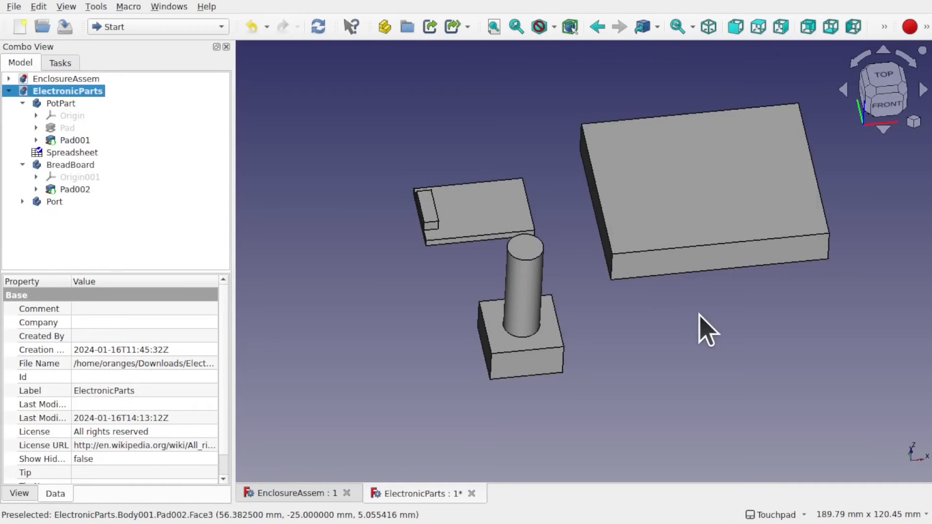
Activate the EnclosureAssem document and examine the enclosure, hiding and restoring Pocket001 to view the electronic parts and cutouts
mouse_move(698, 314)
mouse_down()
mouse_move(828, 316)
mouse_move(689, 312)
mouse_move(721, 315)
mouse_move(708, 313)
mouse_up()
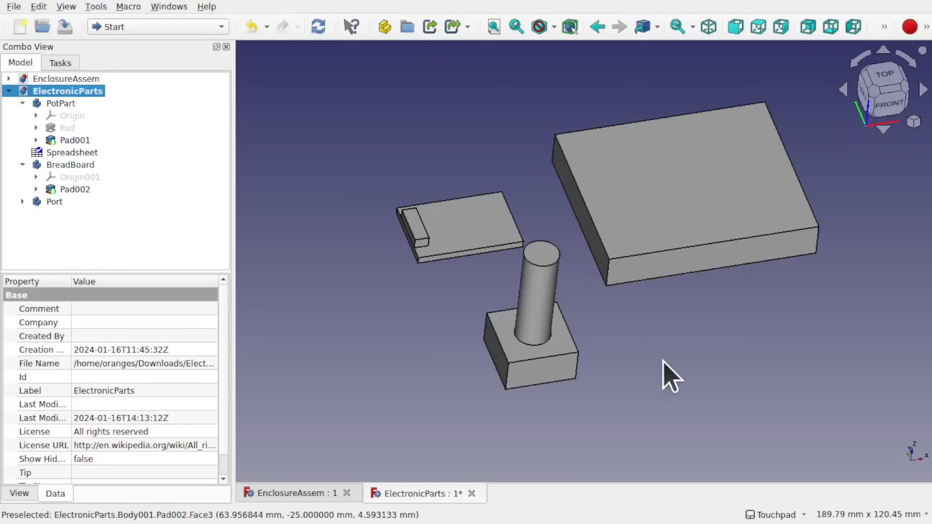
click(68, 78)
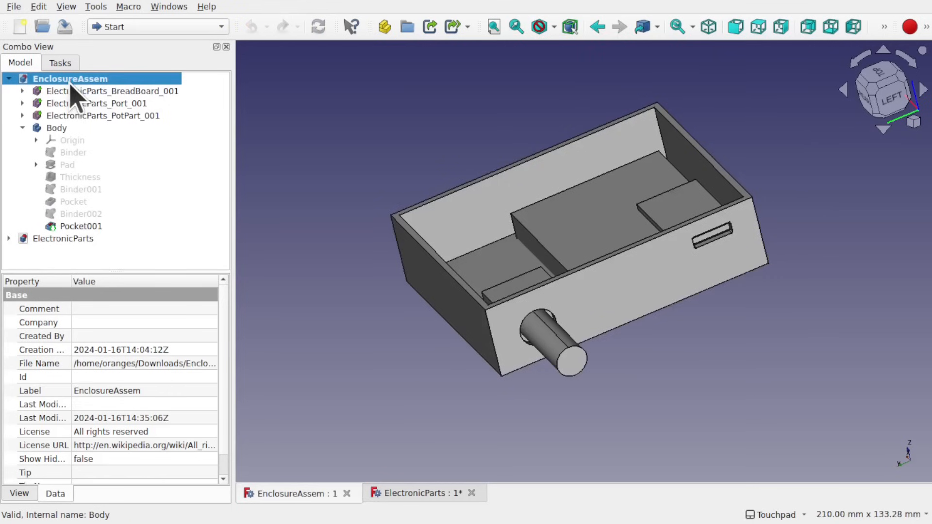
drag(598, 270, 597, 303)
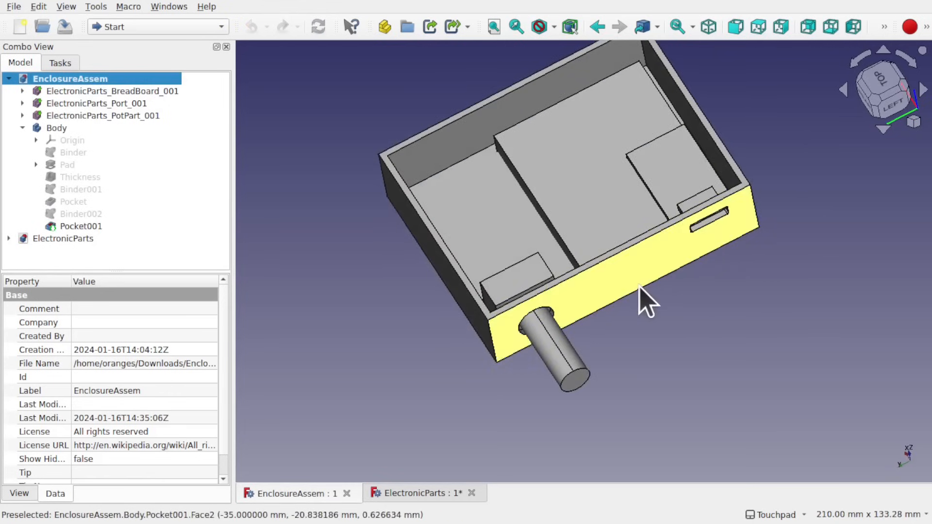
click(609, 275)
key(space)
drag(609, 276, 615, 287)
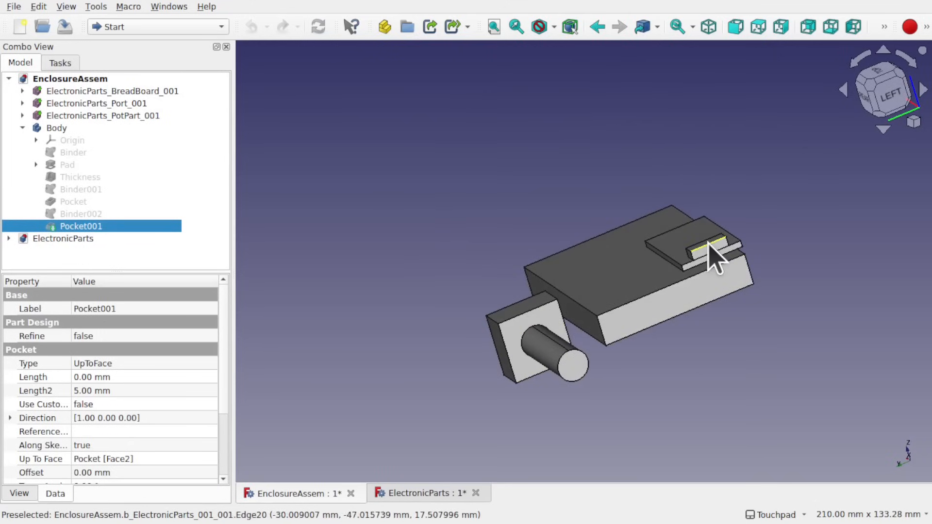
drag(703, 276, 622, 334)
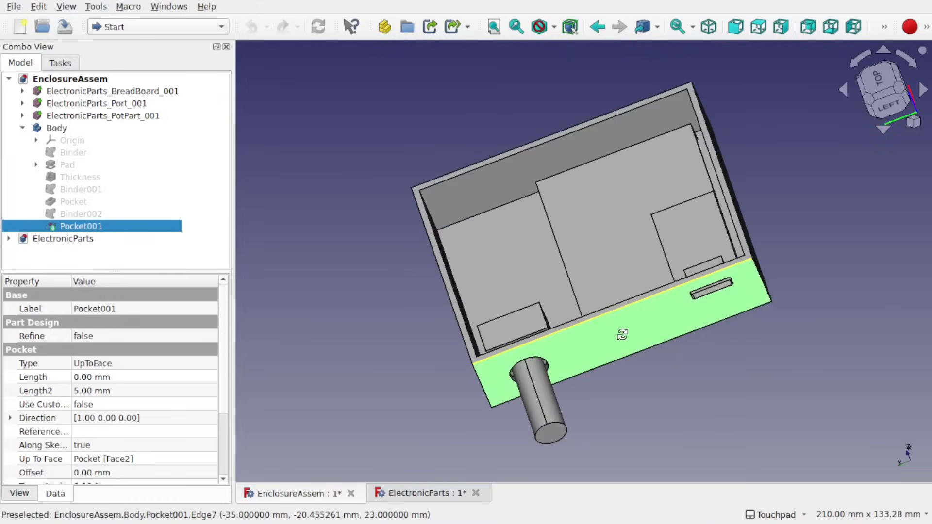
drag(651, 364, 623, 305)
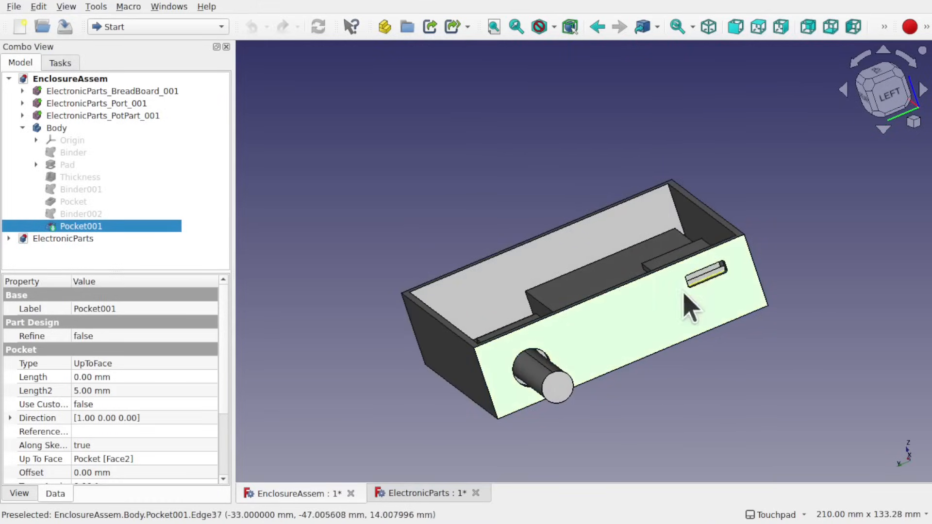
drag(530, 374, 399, 243)
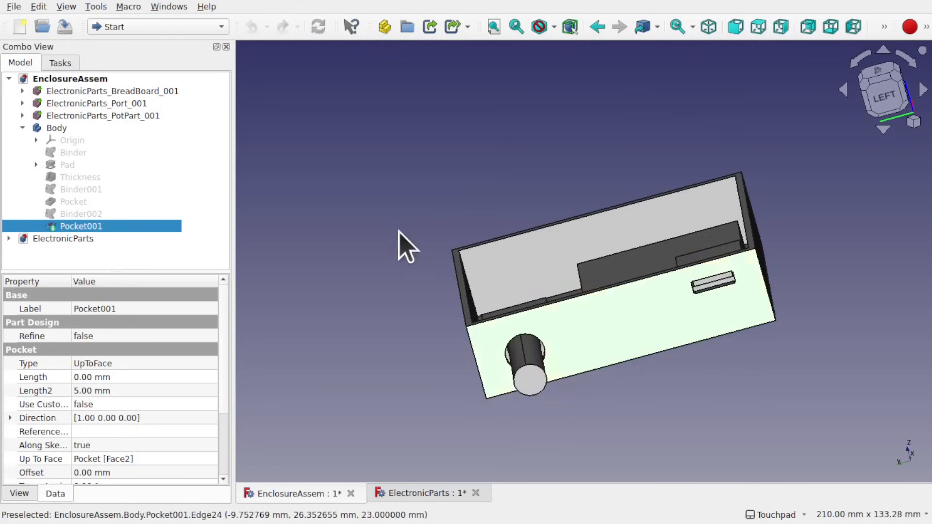
Transform ElectronicParts_PotPart_001 by -25 mm along the green axis so the shaft hole in the enclosure wall follows it
click(150, 92)
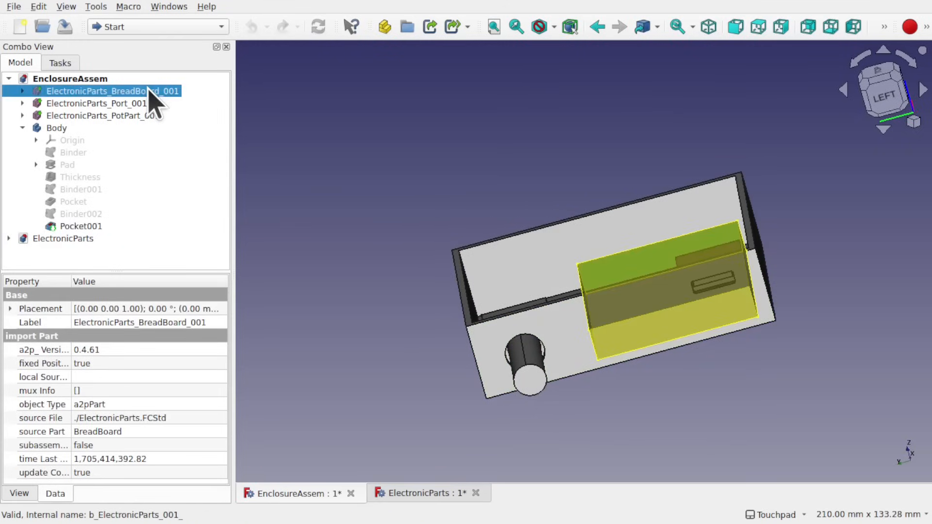
click(120, 103)
click(118, 116)
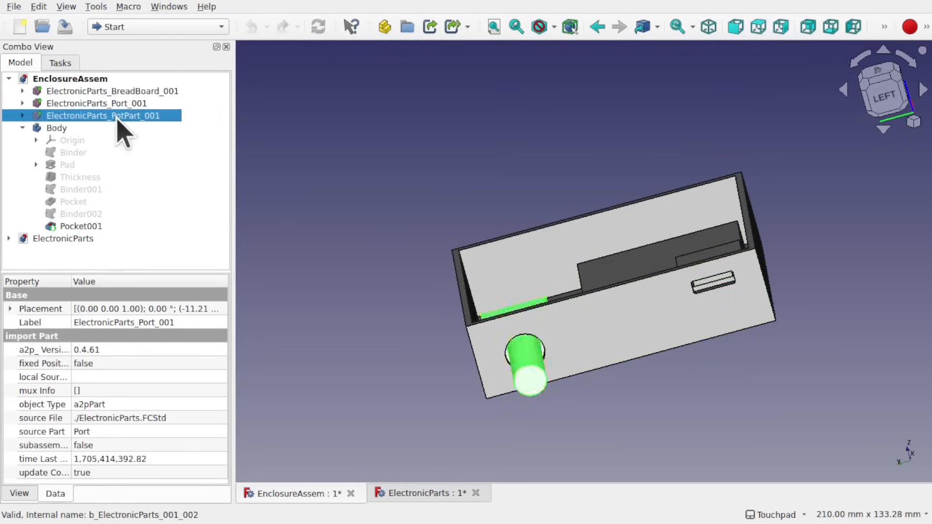
right_click(117, 120)
click(147, 125)
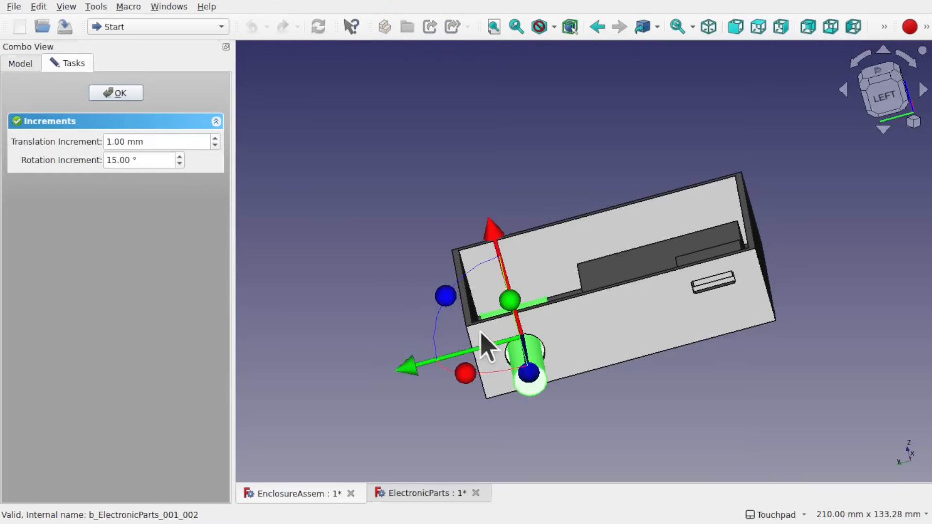
drag(408, 374, 506, 369)
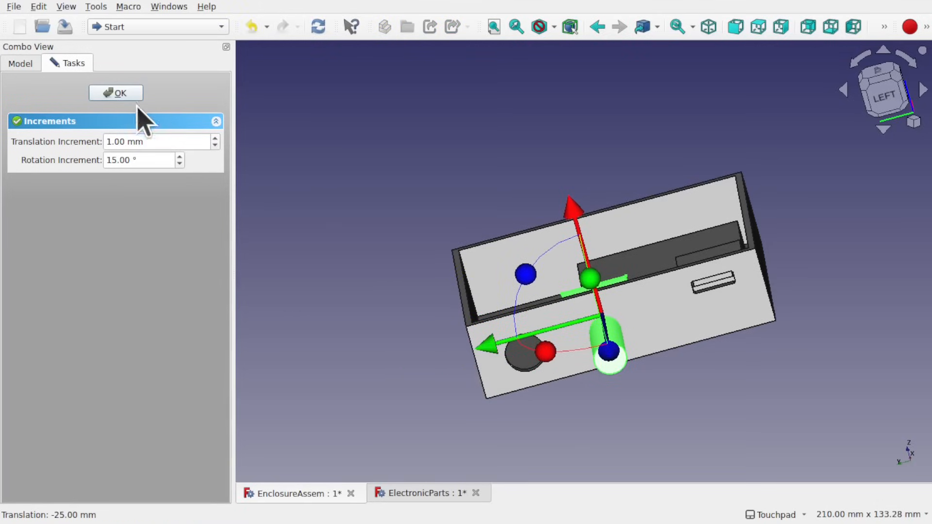
click(125, 92)
shift+drag(621, 239, 548, 279)
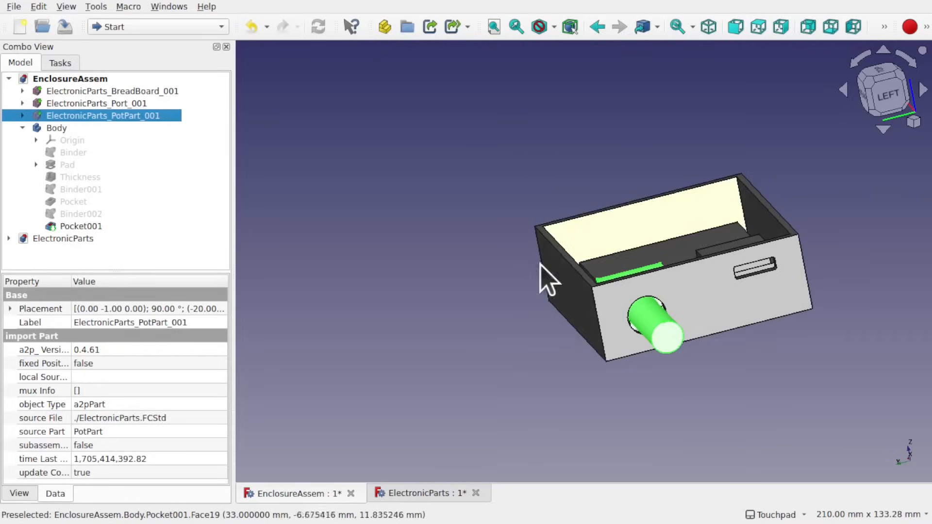
click(520, 301)
mouse_move(718, 316)
shift+mouse_down()
mouse_move(636, 243)
mouse_move(713, 306)
shift+mouse_up()
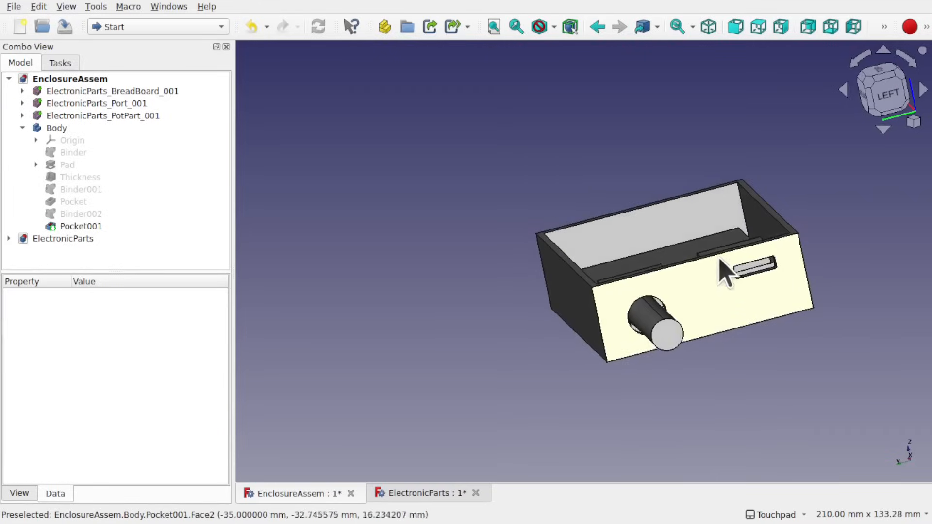
Transform ElectronicParts_Port_001 by -10 mm along the blue axis and inspect its slot in the enclosure wall
click(123, 107)
right_click(125, 110)
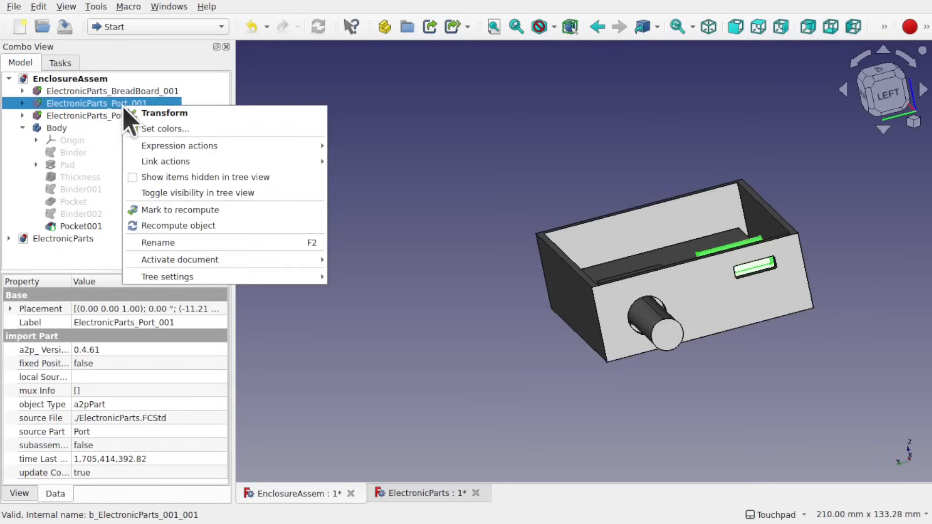
click(133, 113)
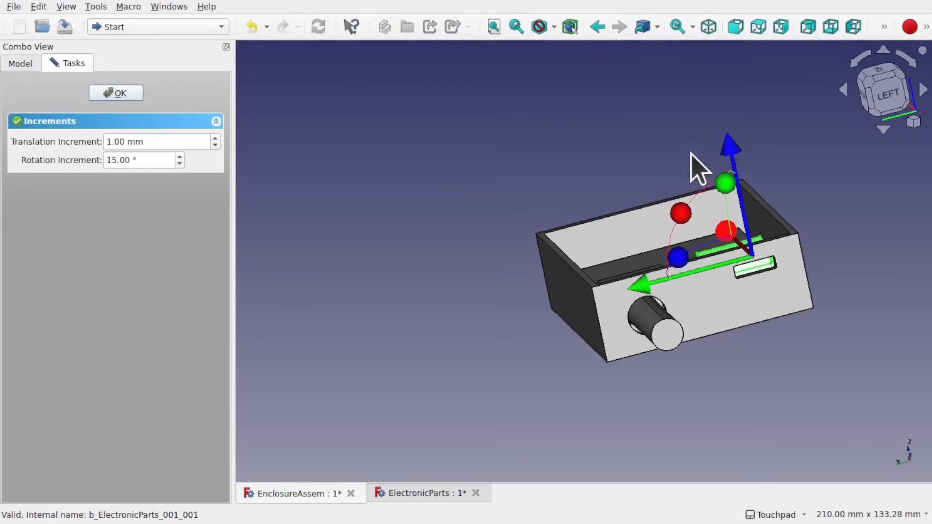
drag(732, 151, 742, 176)
click(122, 93)
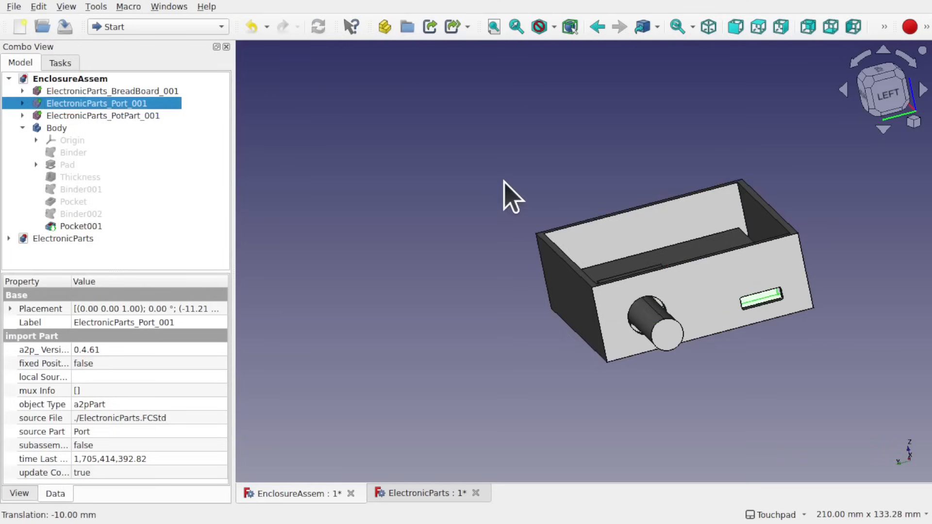
alt+drag(761, 284, 753, 307)
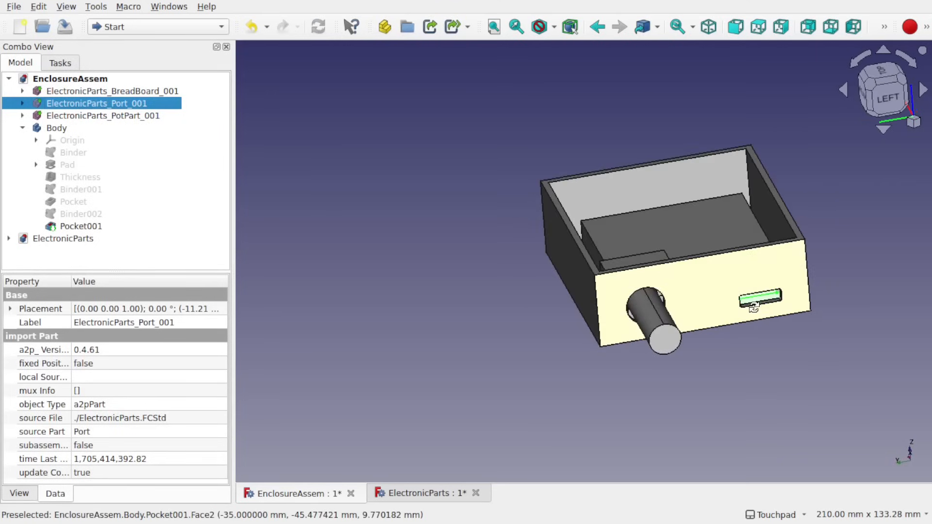
click(753, 307)
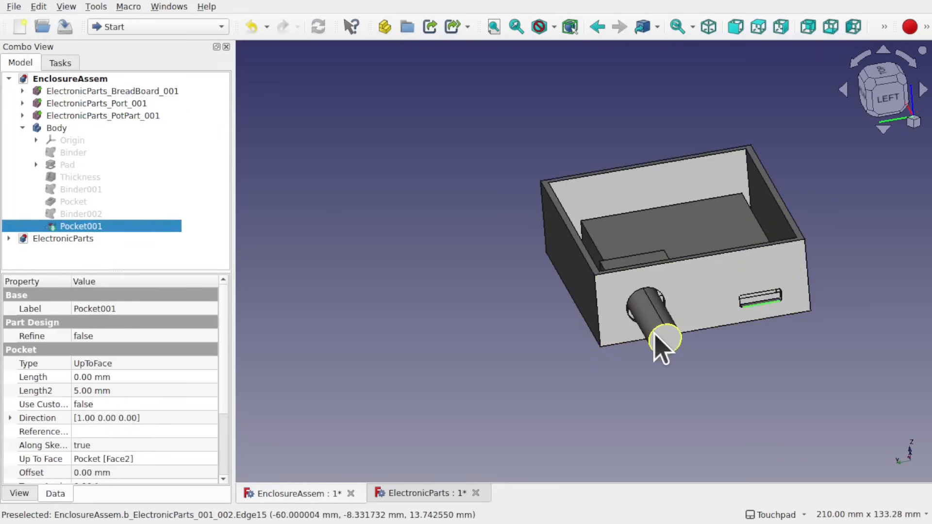
Activate the ElectronicParts document and set the PotPart body's Pot Types property to P2
click(667, 343)
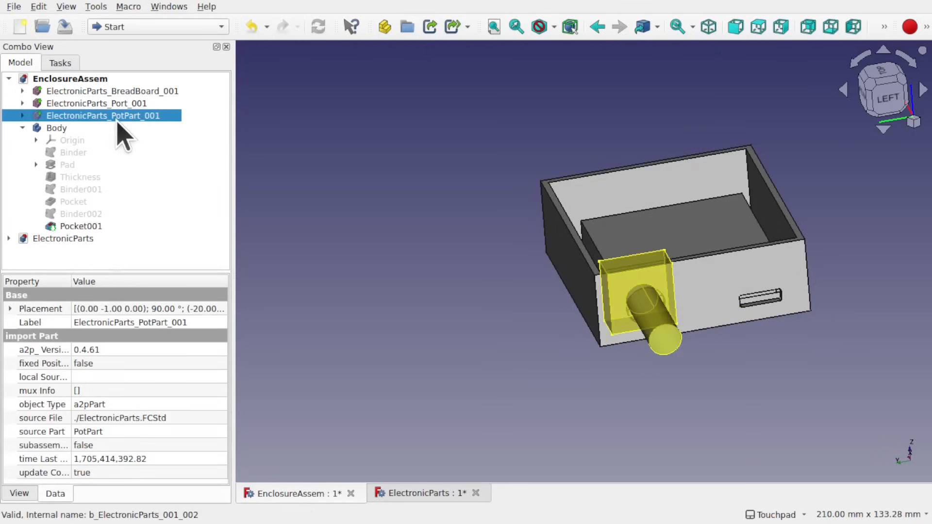
click(67, 238)
click(536, 319)
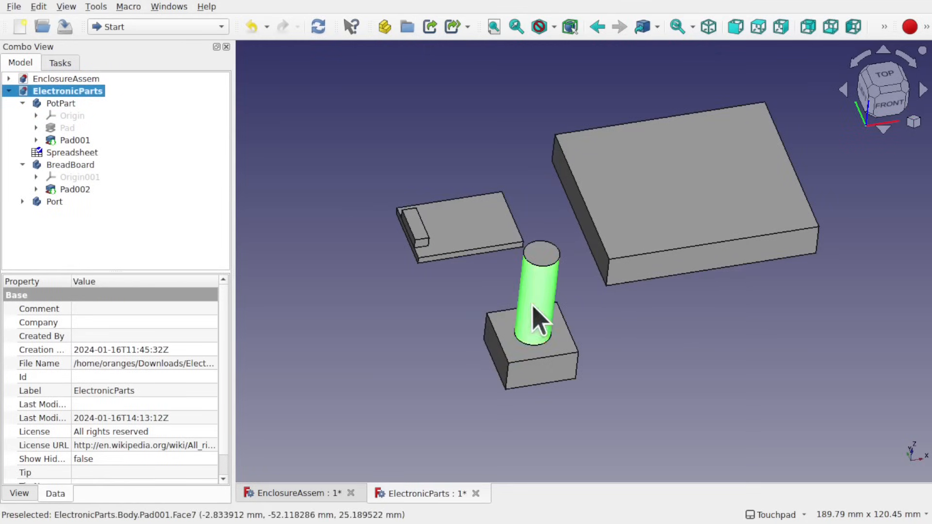
click(62, 104)
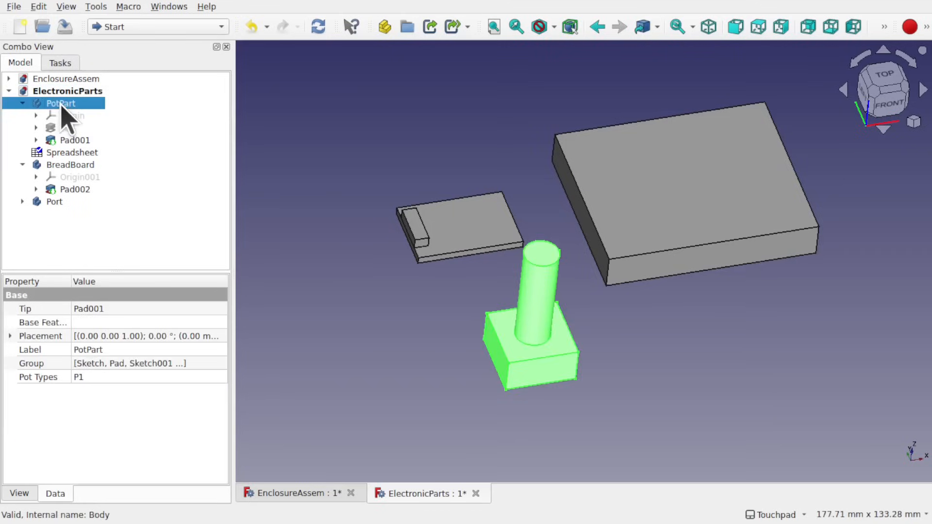
click(121, 378)
click(122, 378)
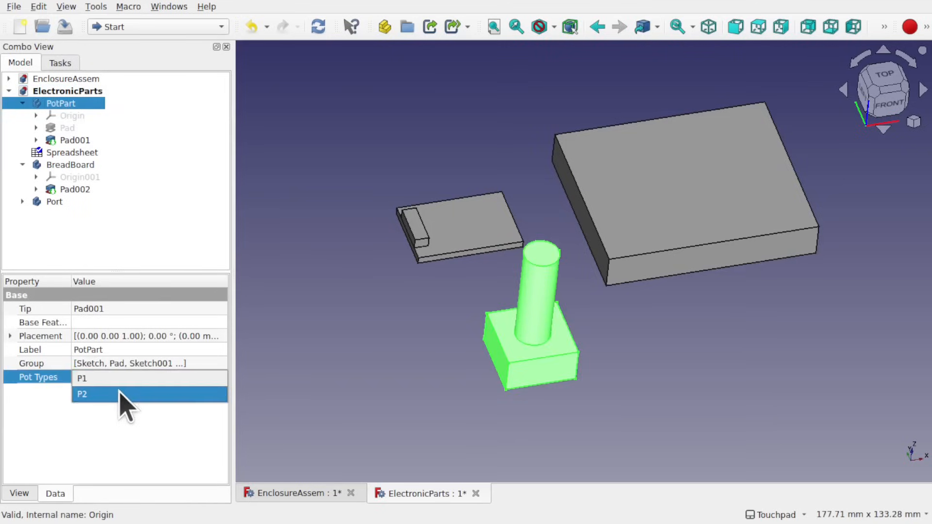
click(121, 393)
click(347, 373)
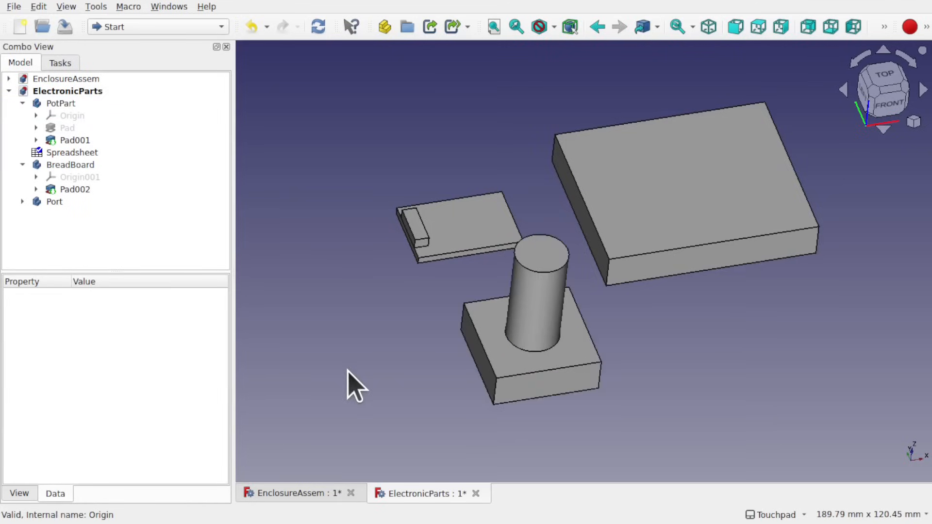
Set the BreadBoard body's Config property to B2
click(668, 182)
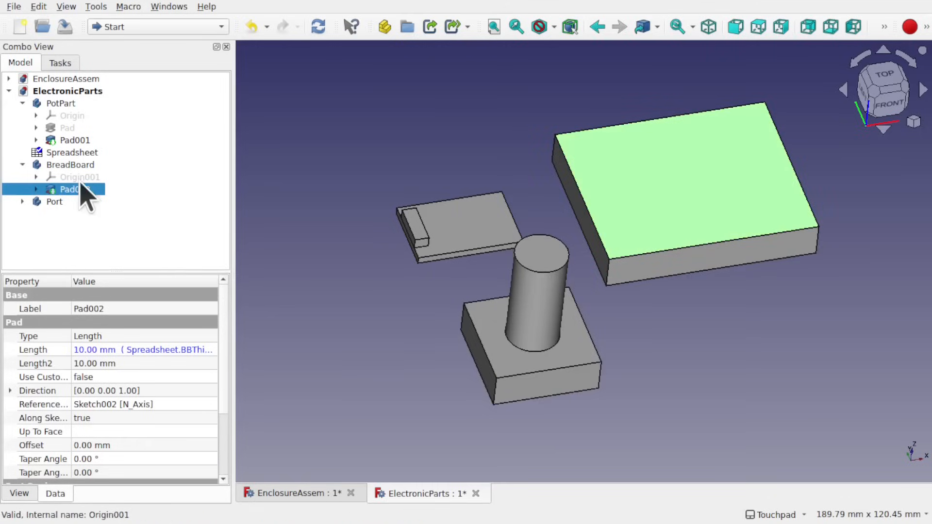
click(80, 165)
click(110, 378)
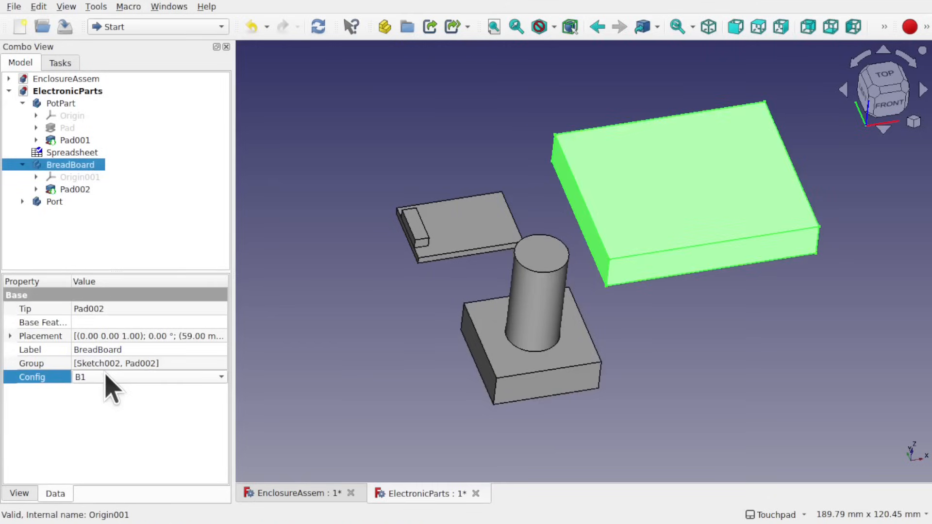
click(110, 377)
click(110, 393)
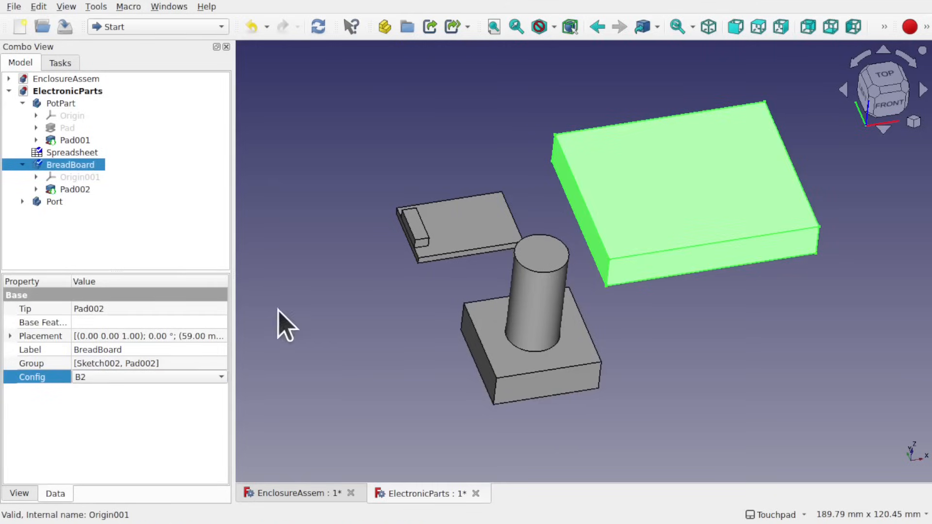
click(315, 312)
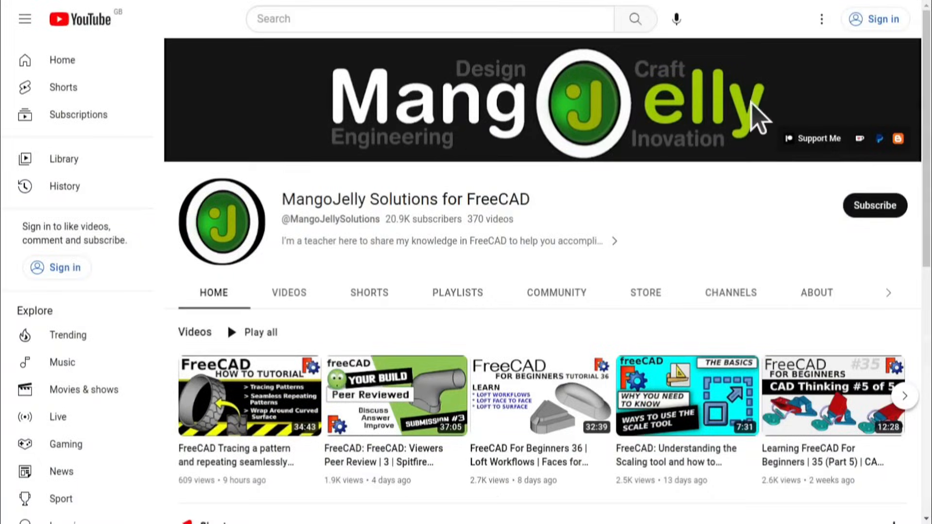
View the About section of the MangoJelly Solutions for FreeCAD channel on YouTube and highlight the donation links
click(813, 291)
scroll(201, 398, down, 3)
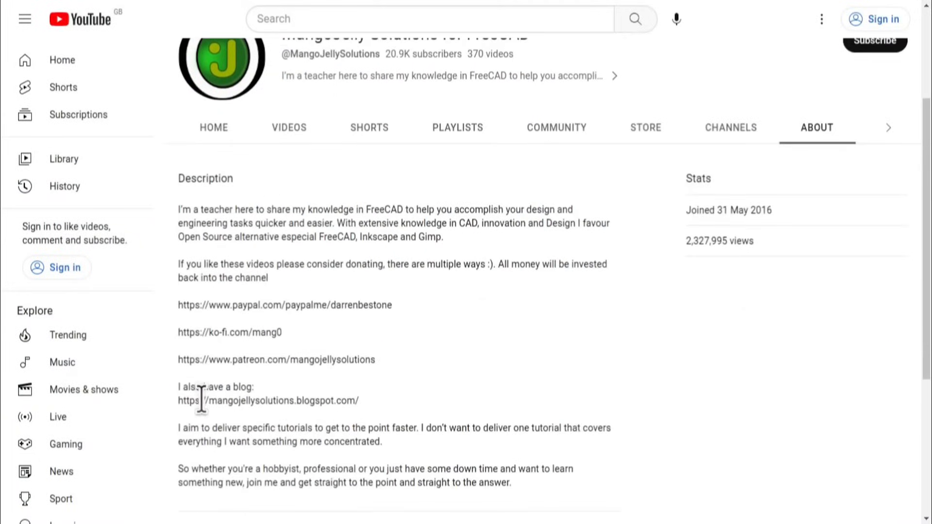
drag(379, 361, 182, 304)
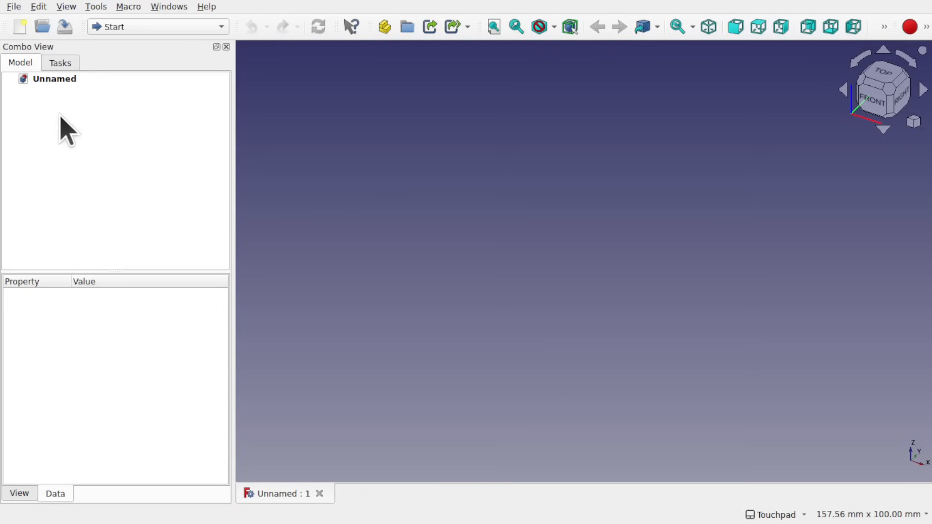
Switch to the Part Design workbench, and create a body with a new sketch on the XY-plane
click(165, 39)
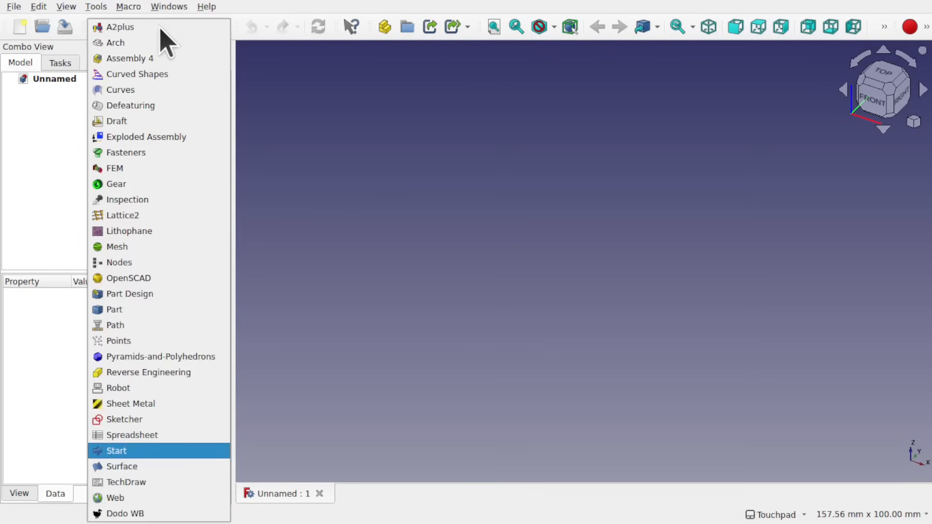
click(174, 294)
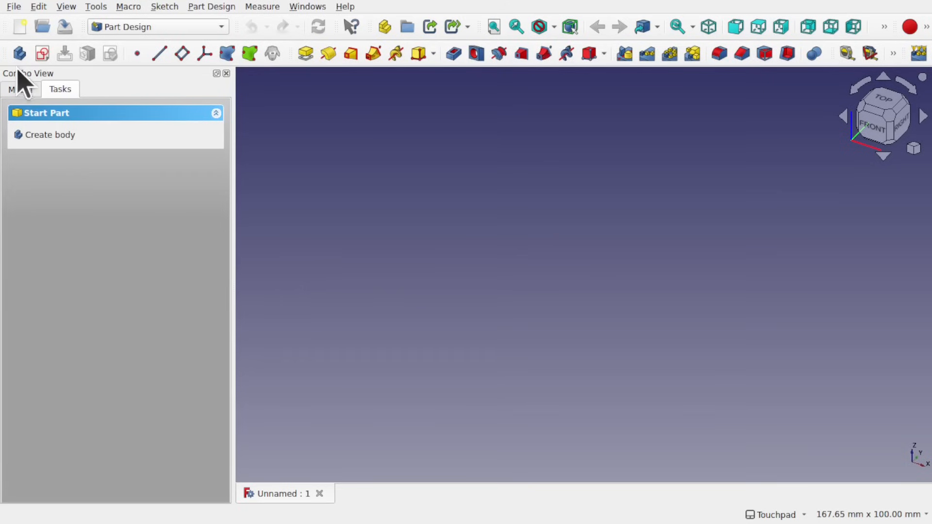
click(19, 53)
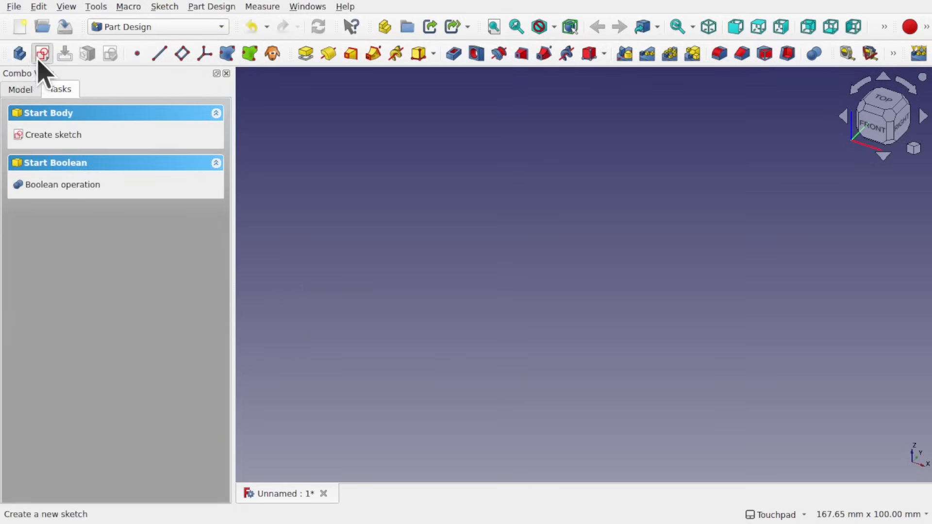
click(38, 59)
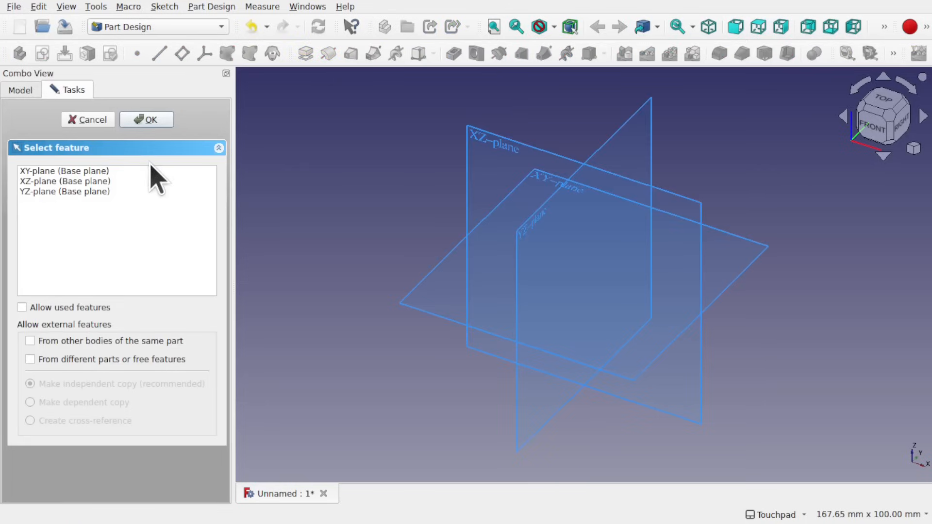
click(74, 171)
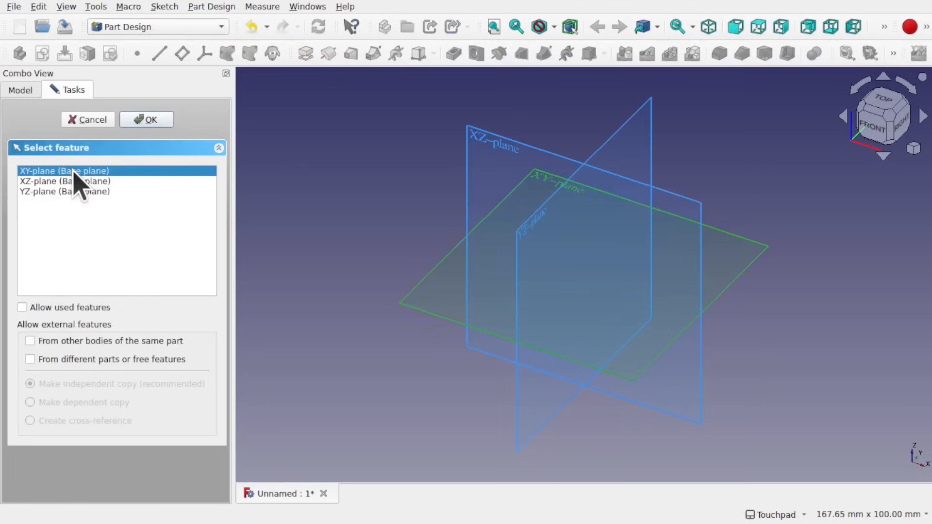
click(149, 126)
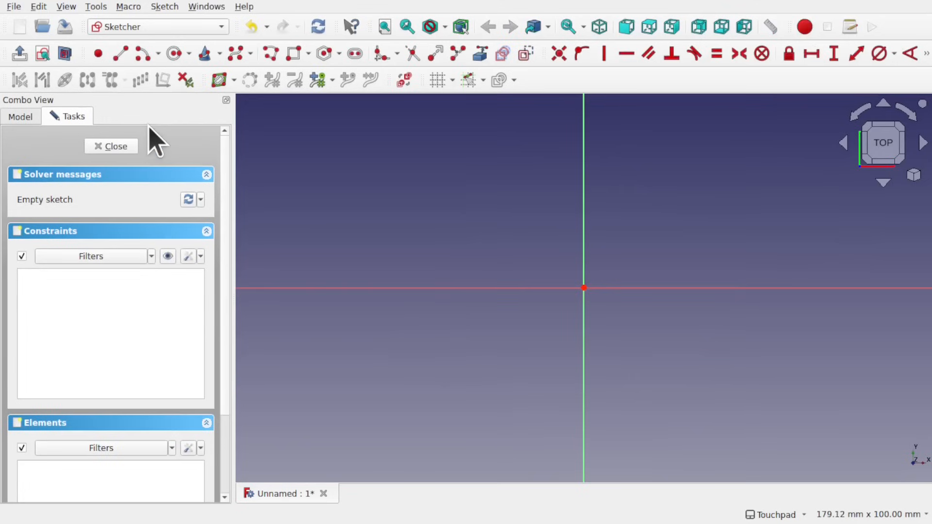
Sketch a rectangle about 25 mm wide and 23 mm high around the origin
click(296, 55)
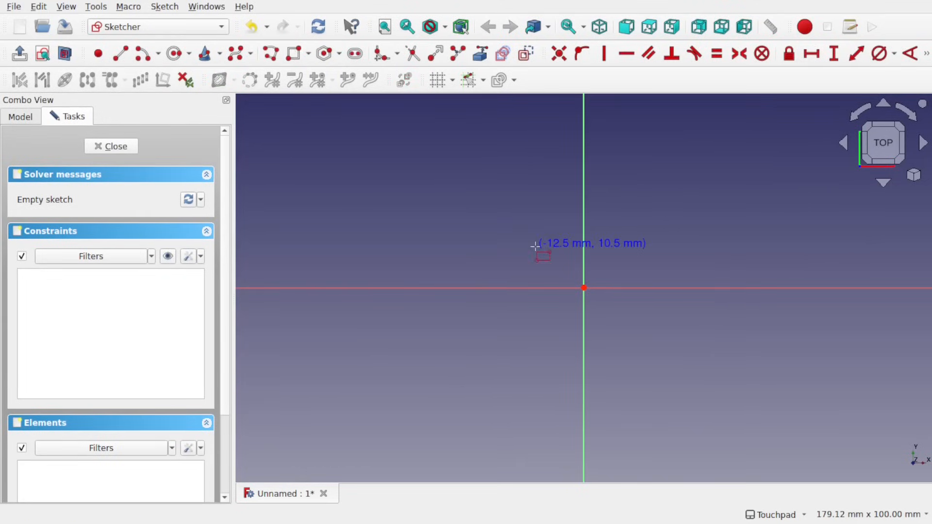
click(535, 247)
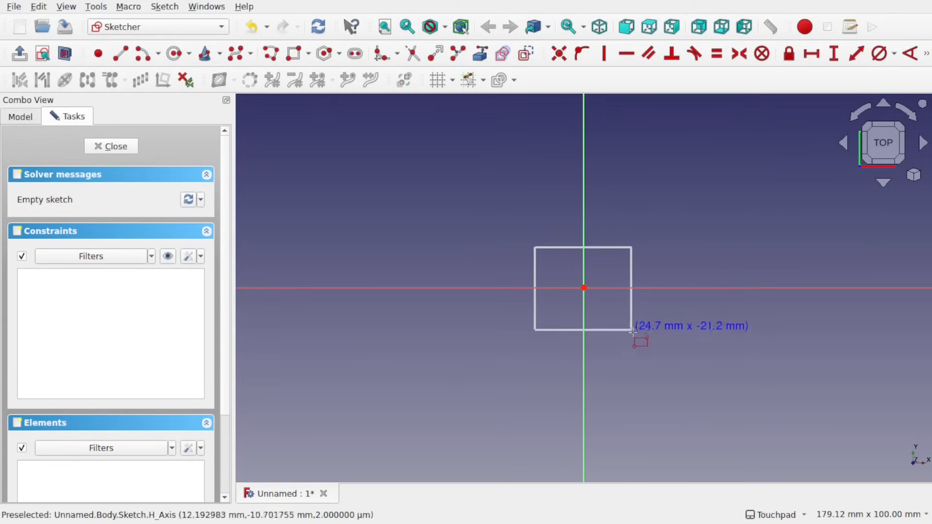
click(633, 335)
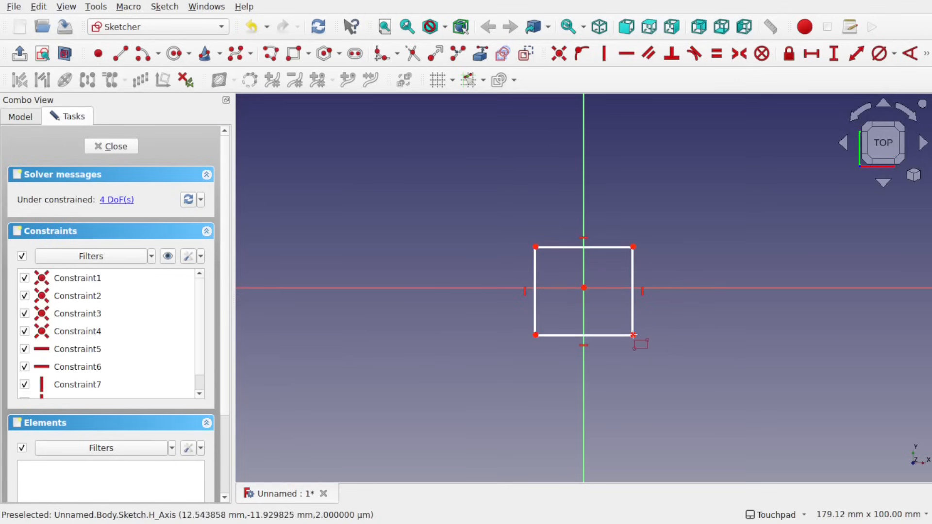
right_click(633, 335)
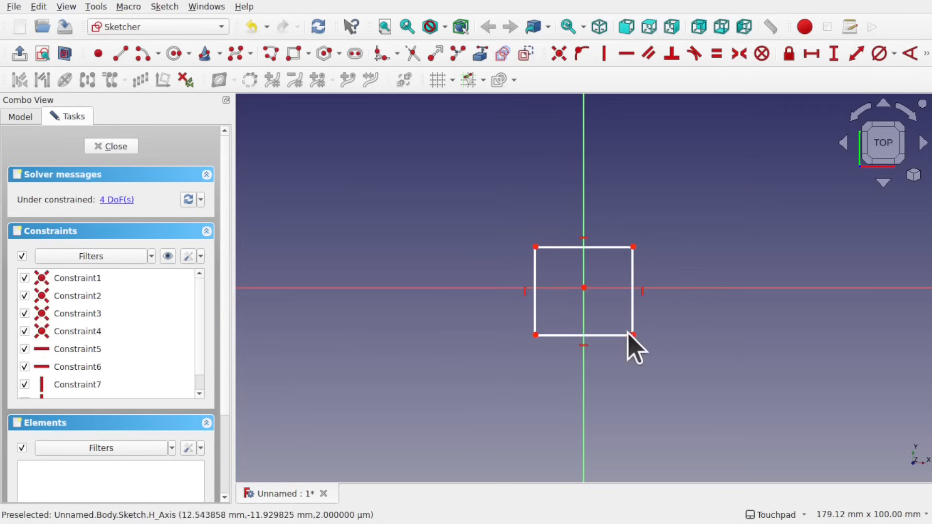
Constrain the rectangle's upper-left and lower-right corners to be symmetric about the origin
click(535, 247)
click(535, 247)
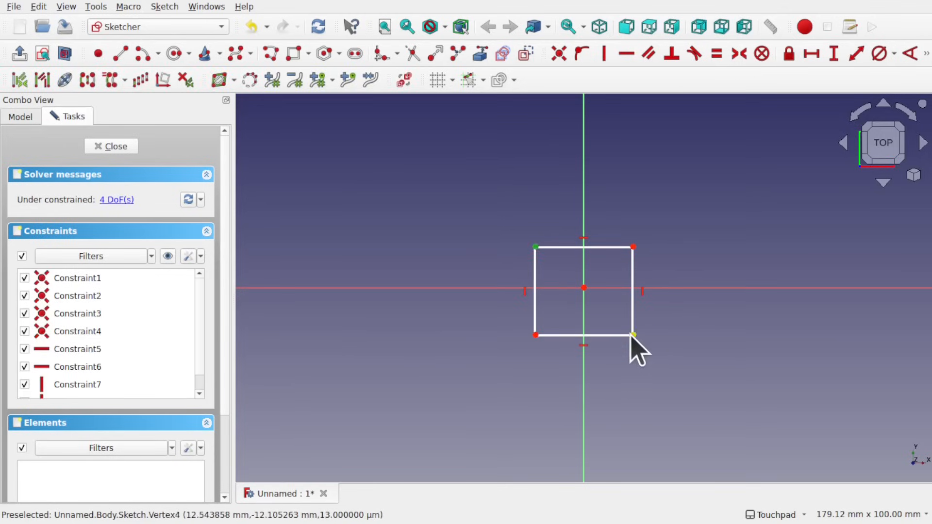
click(633, 335)
click(583, 288)
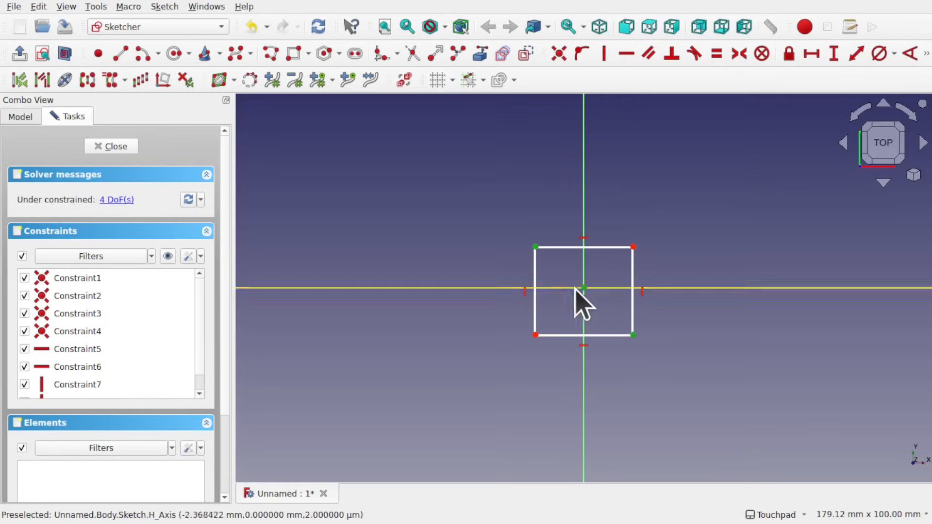
click(741, 54)
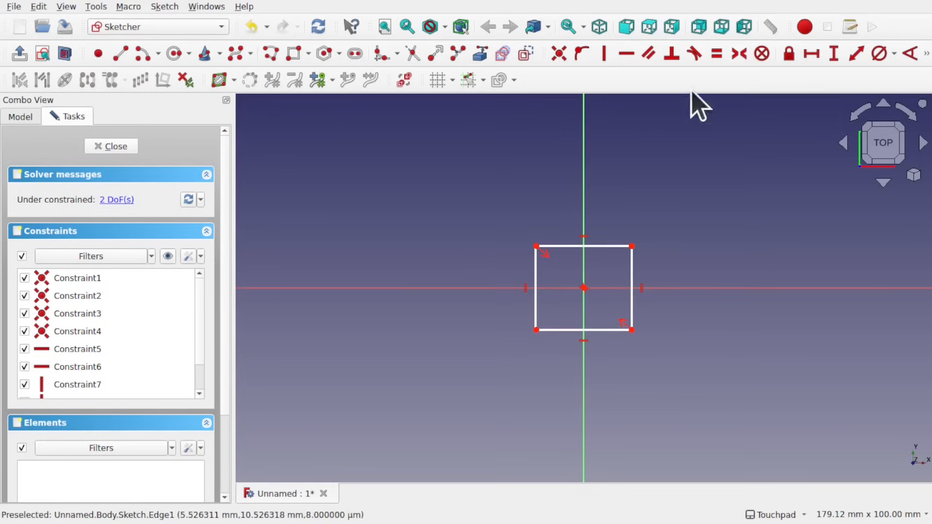
Make the rectangle's left and top sides equal, set the left side's vertical length to 20 mm, and close the sketch
click(535, 290)
click(600, 247)
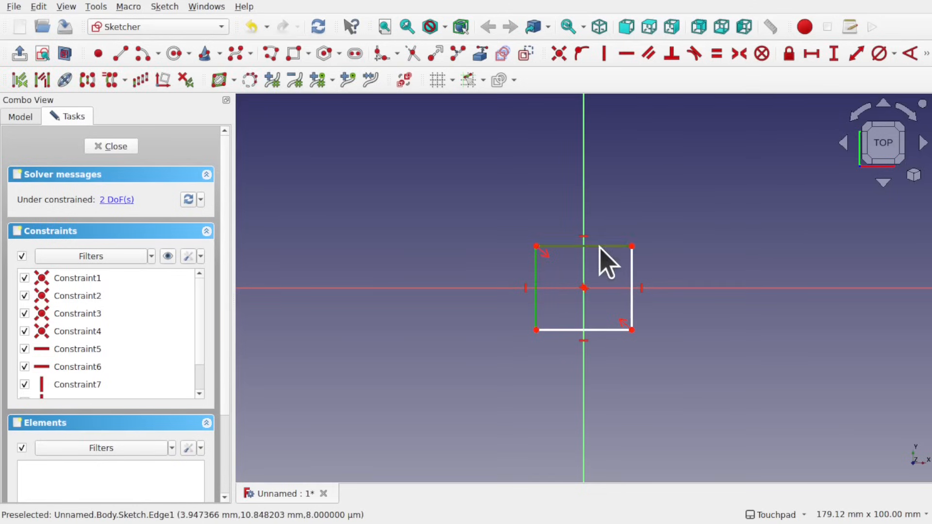
click(717, 55)
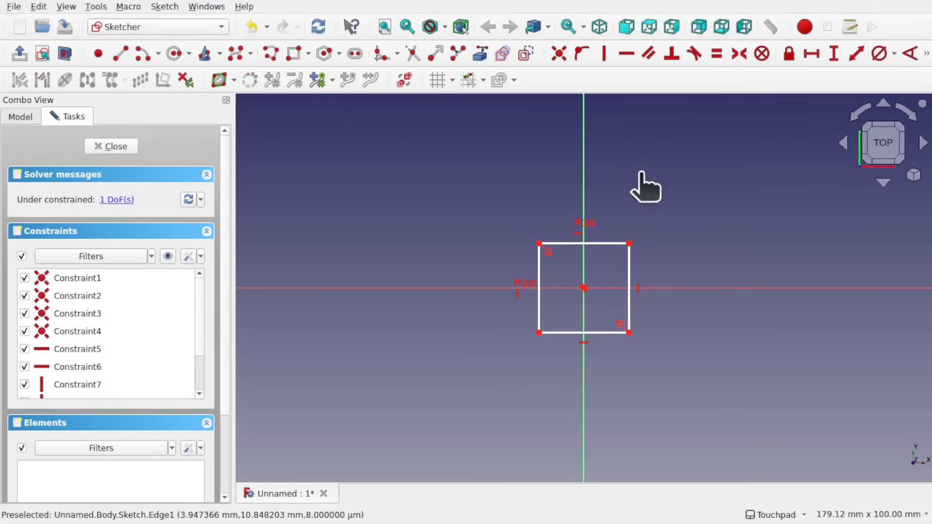
click(539, 312)
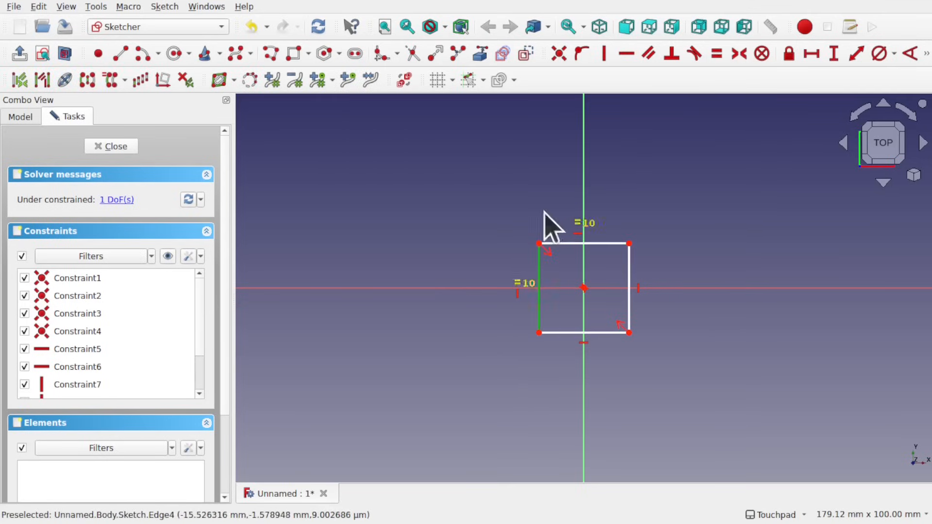
click(834, 53)
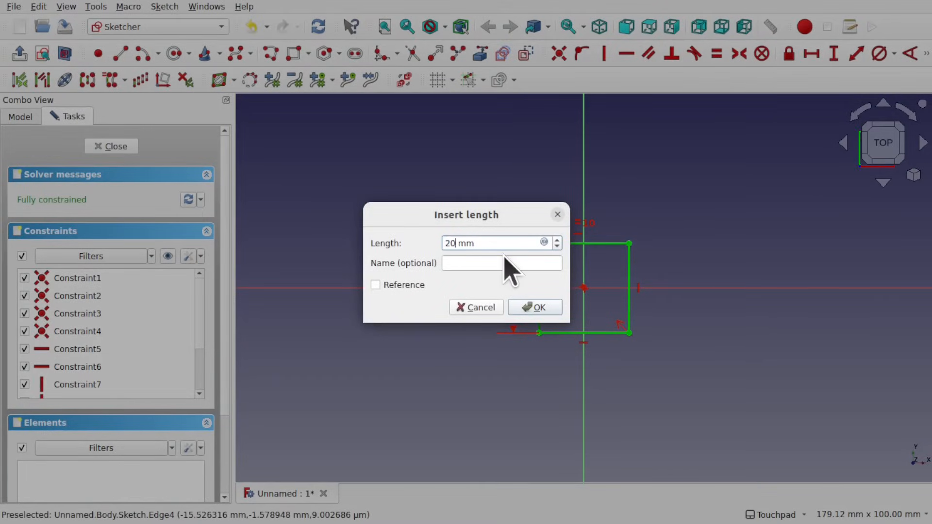
click(543, 308)
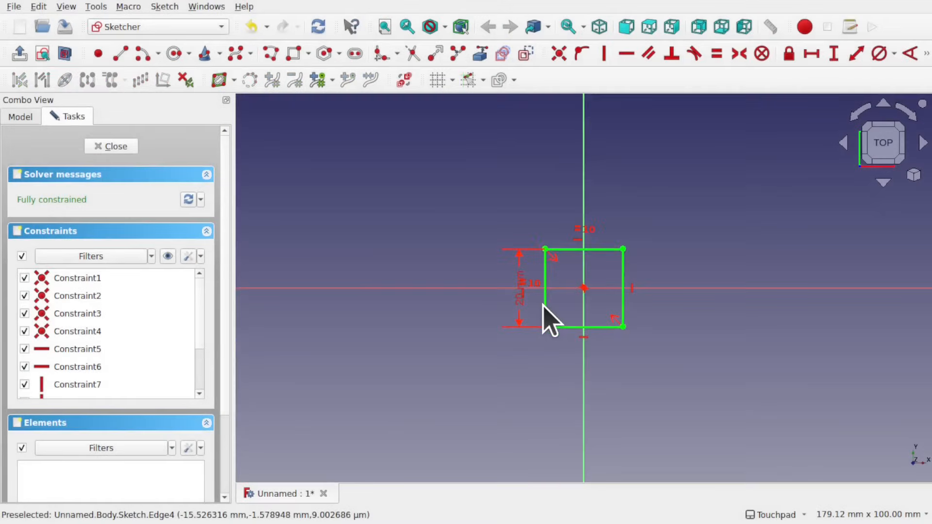
click(124, 147)
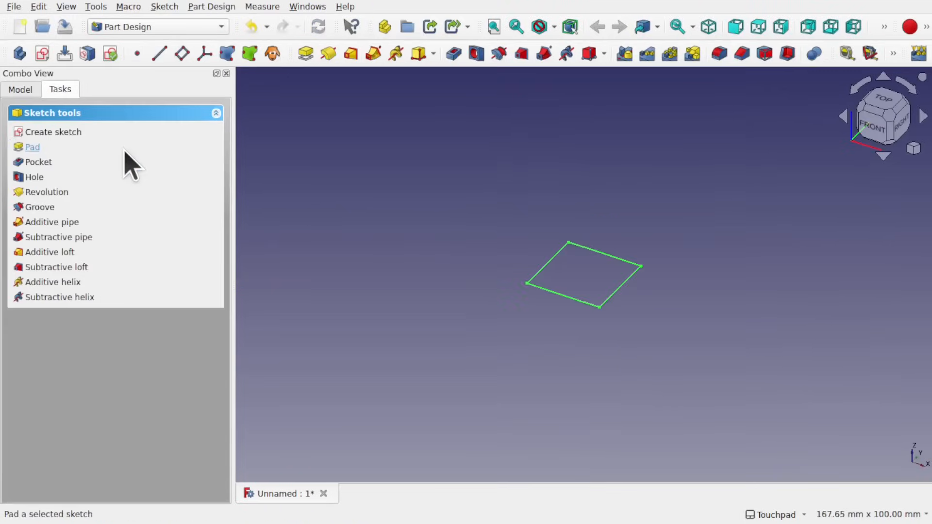
Pad the square sketch 10 mm and start a new sketch on the block's top face
click(306, 54)
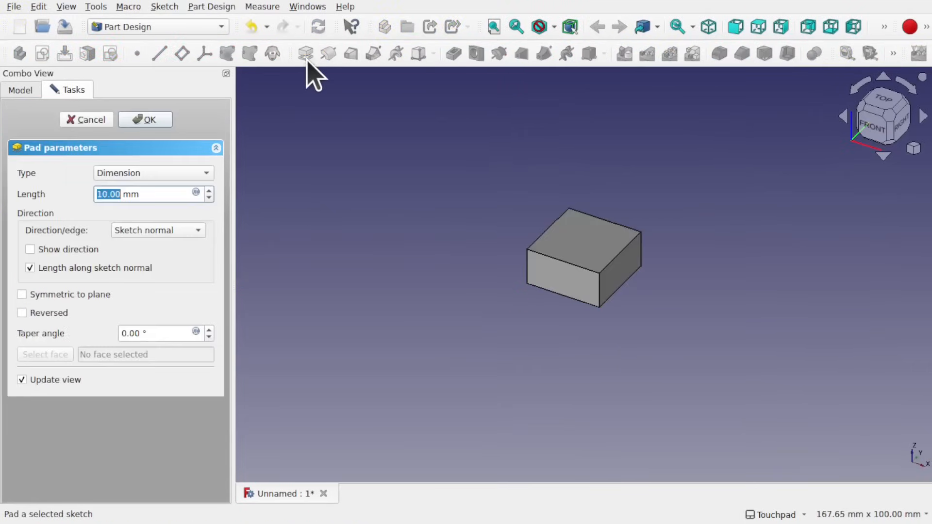
click(141, 122)
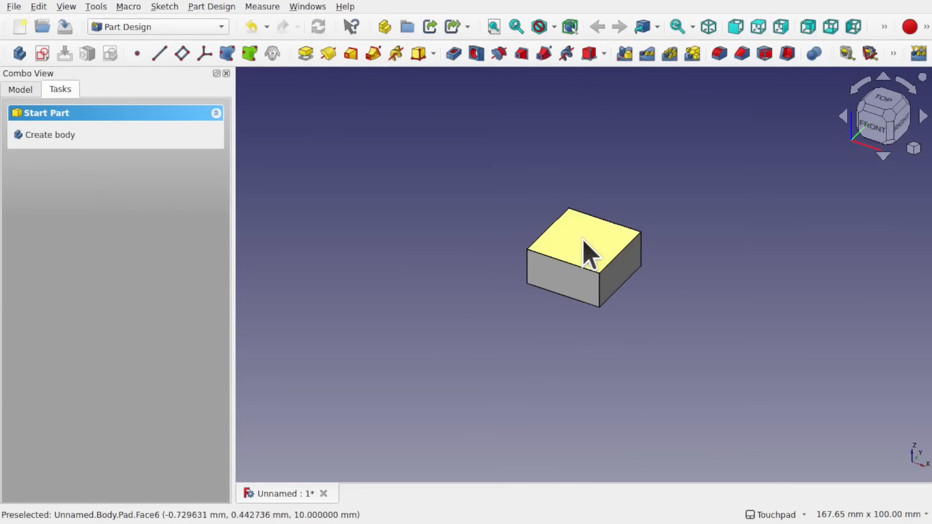
click(585, 252)
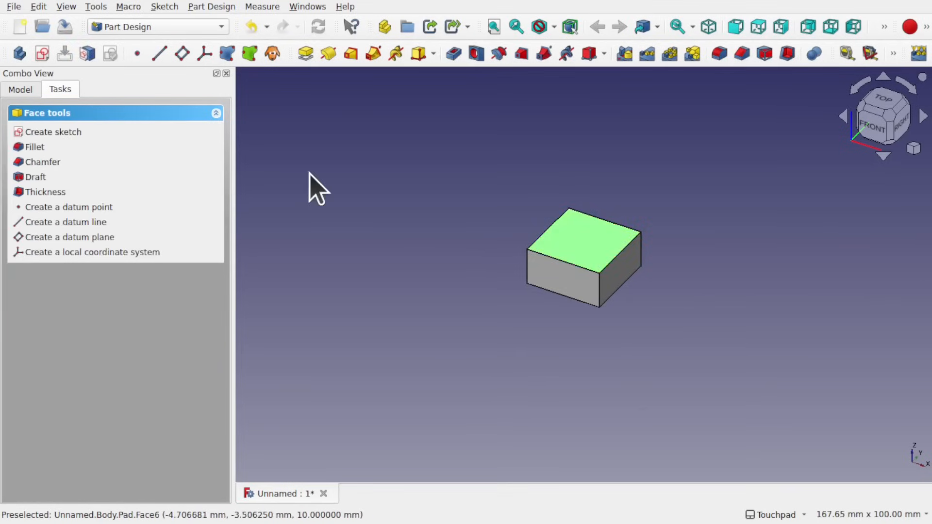
click(42, 53)
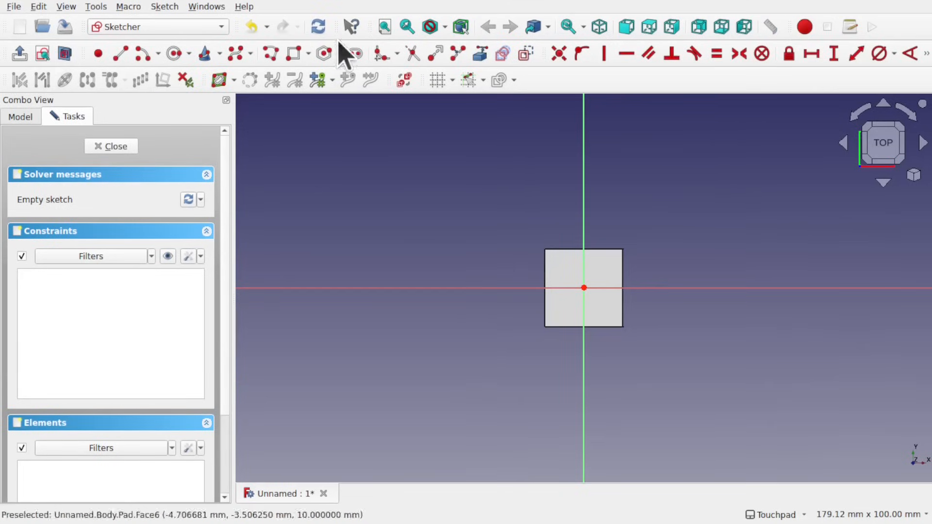
Draw a circle centred on the origin with a 10 mm diameter constraint, and close the sketch
click(176, 54)
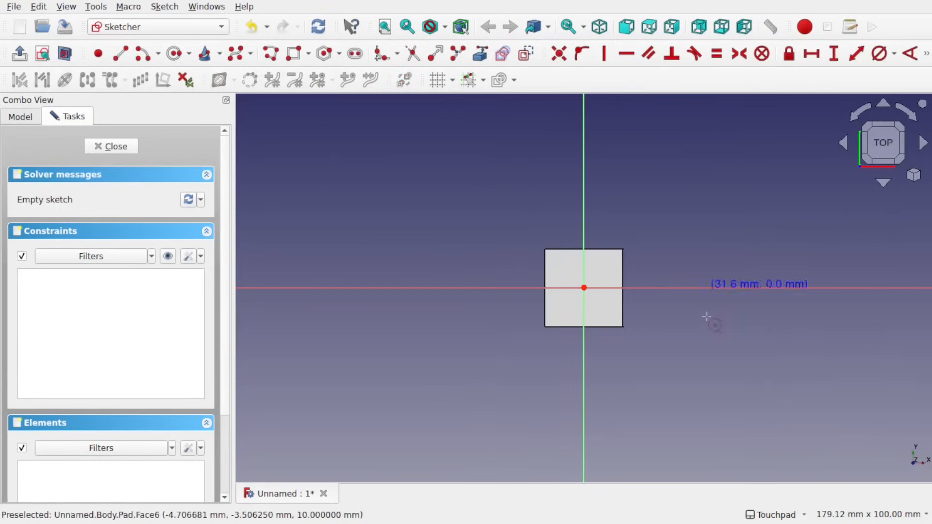
click(584, 289)
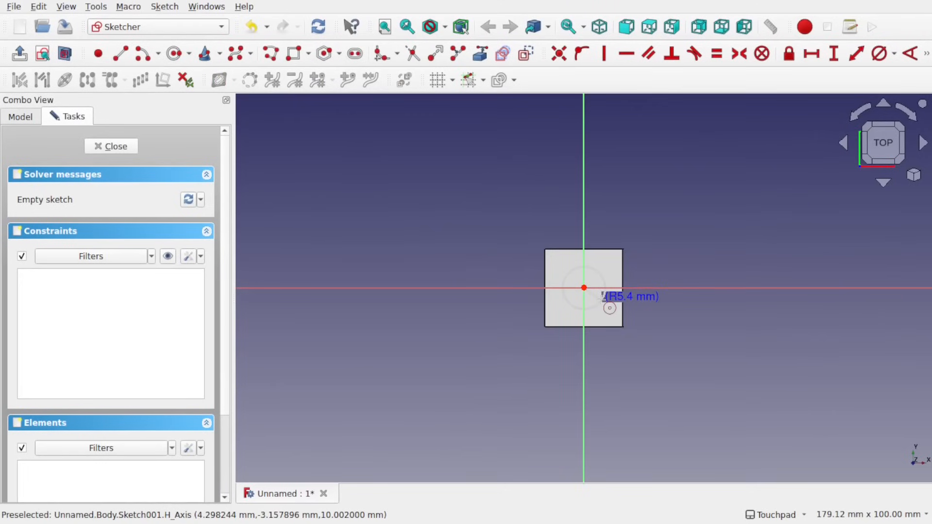
click(604, 299)
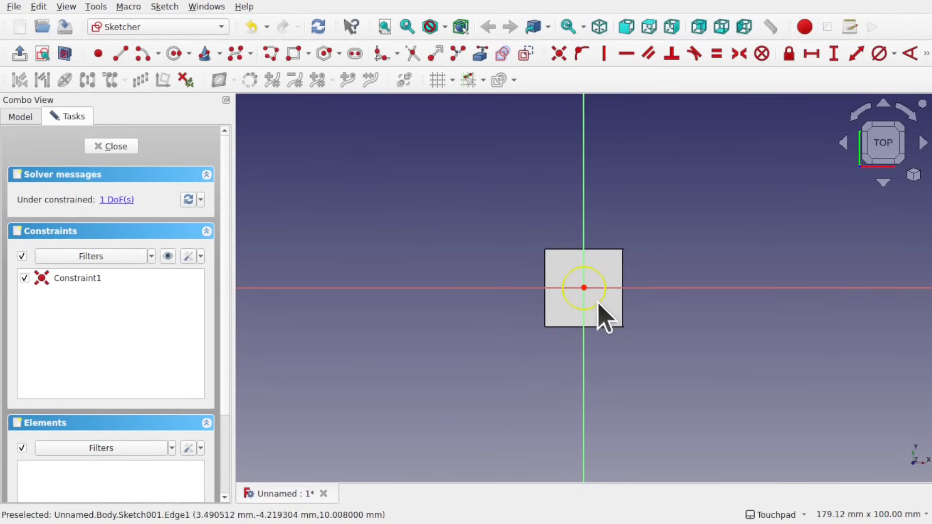
click(598, 302)
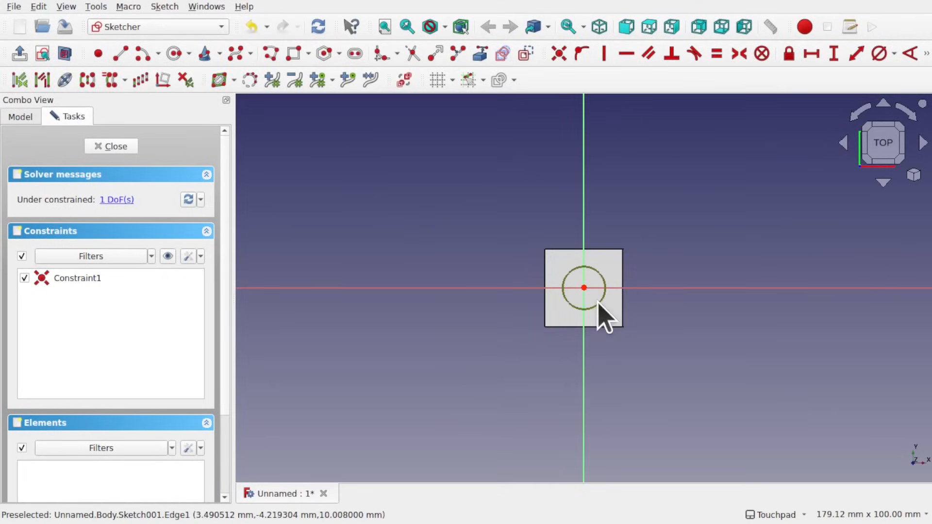
click(878, 52)
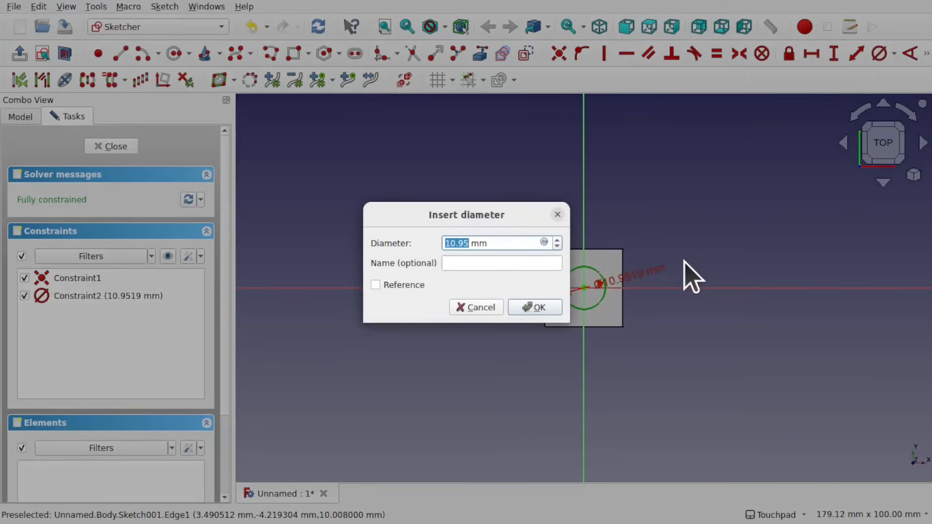
text(10)
key(Return)
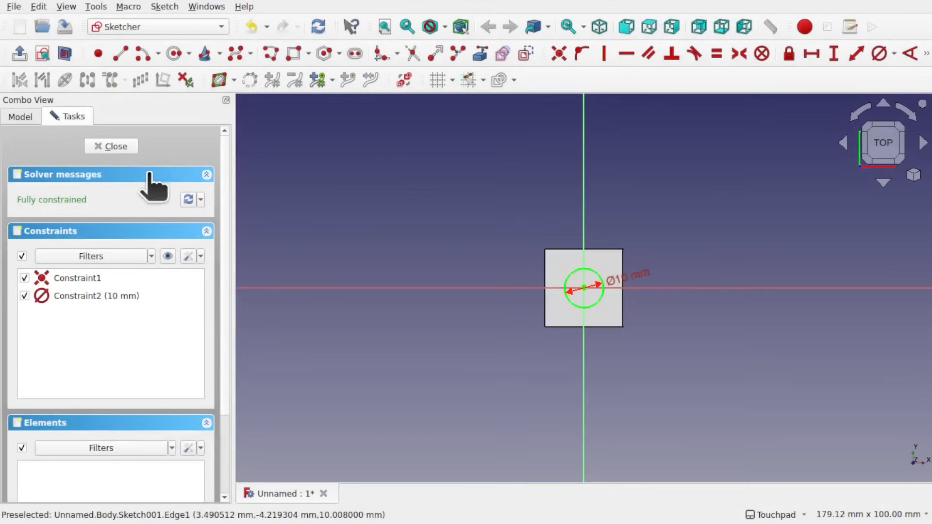
click(110, 146)
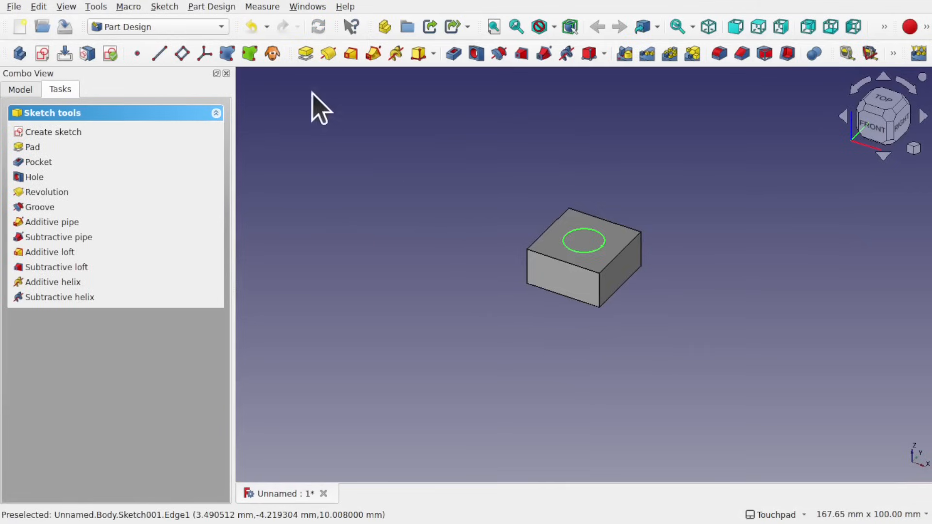
Pad the circle sketch 30 mm to form a shaft on top of the block
text(30)
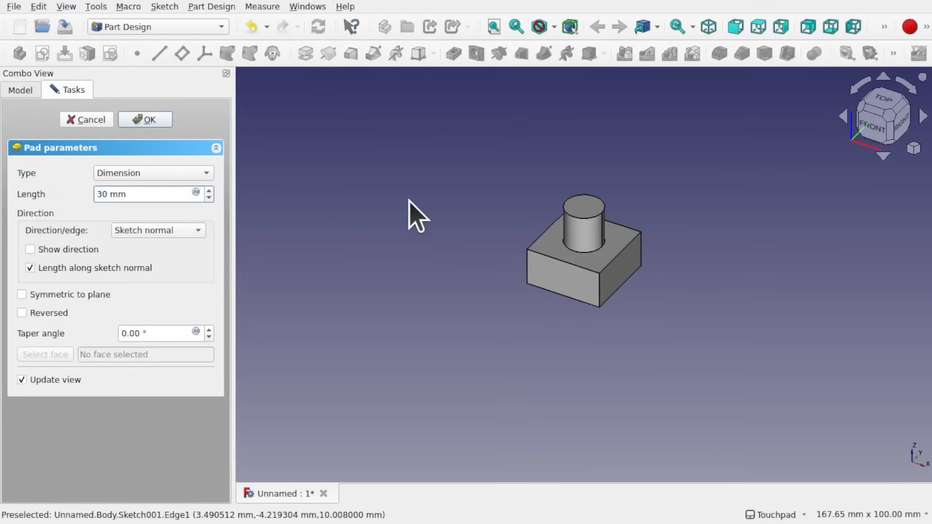
key(Return)
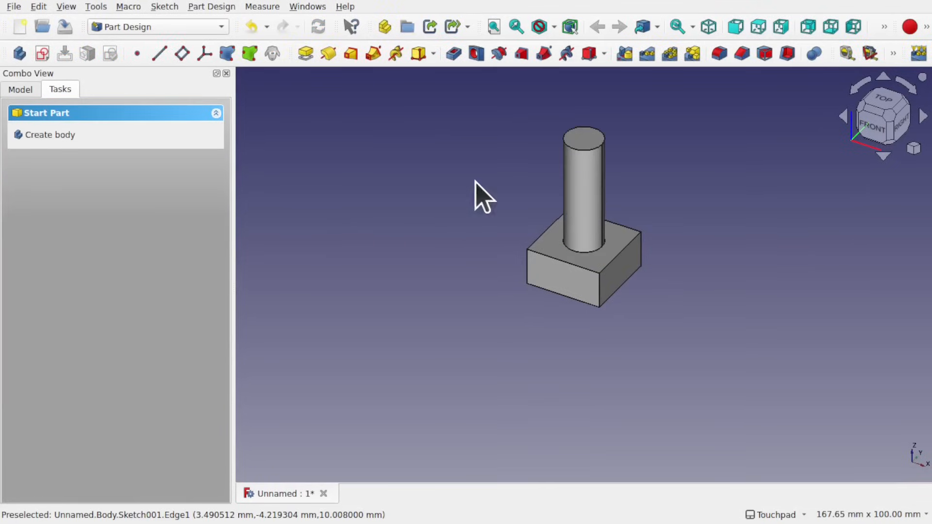
middle_drag(642, 210, 468, 234)
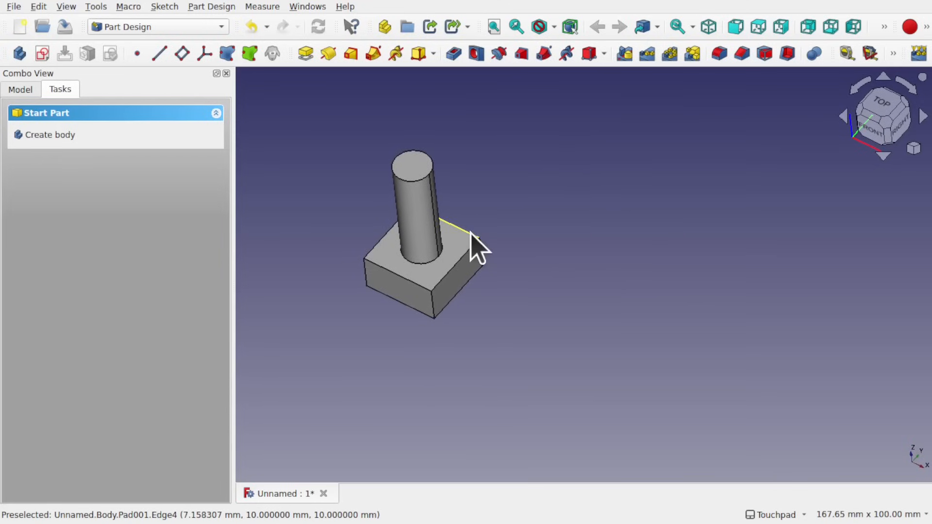
Rename the body as PotPart in the model tree
click(21, 89)
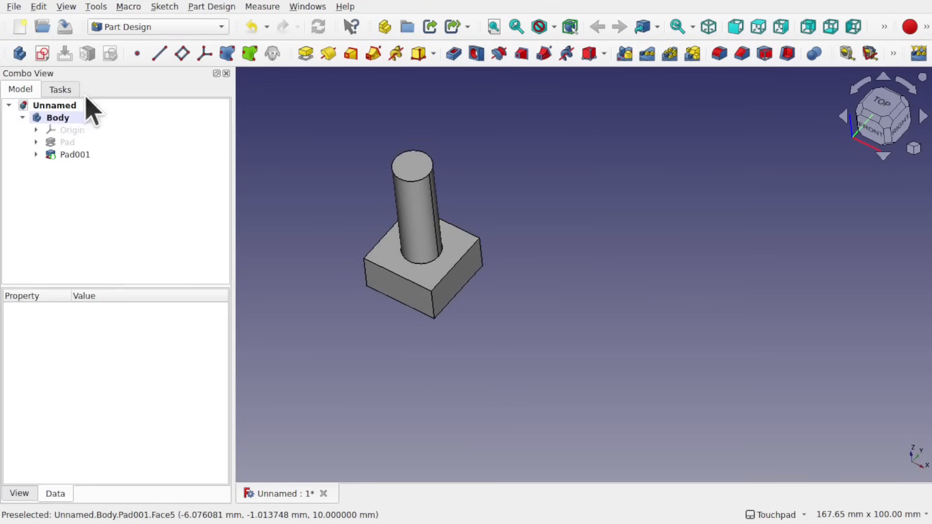
click(59, 119)
right_click(60, 121)
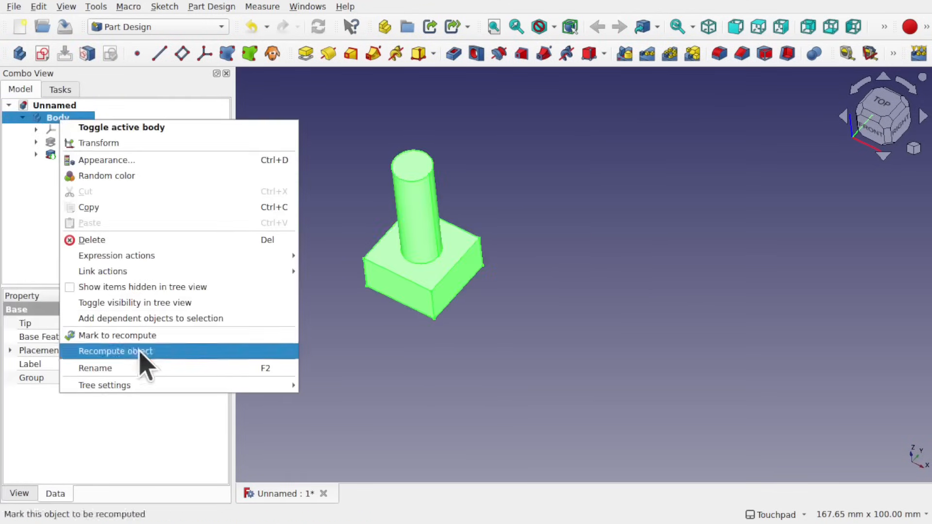
click(147, 369)
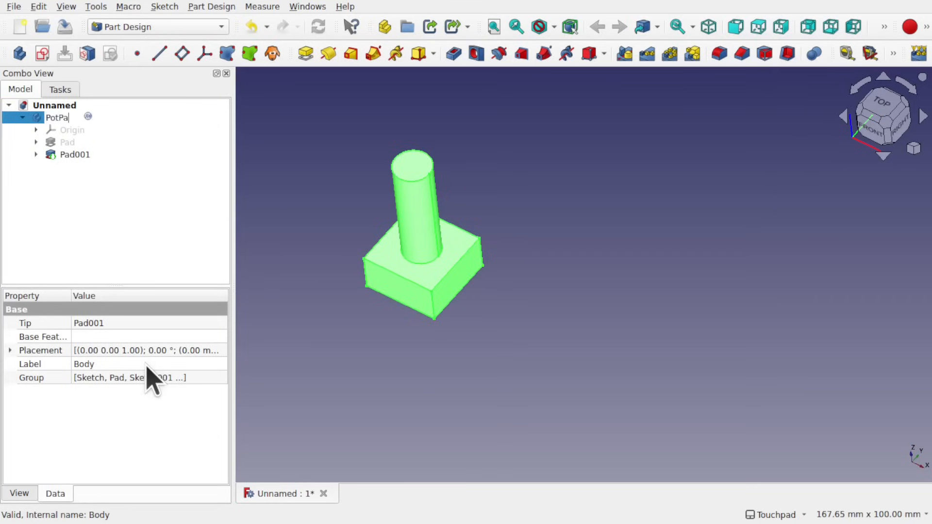
text(PotPart)
key(Return)
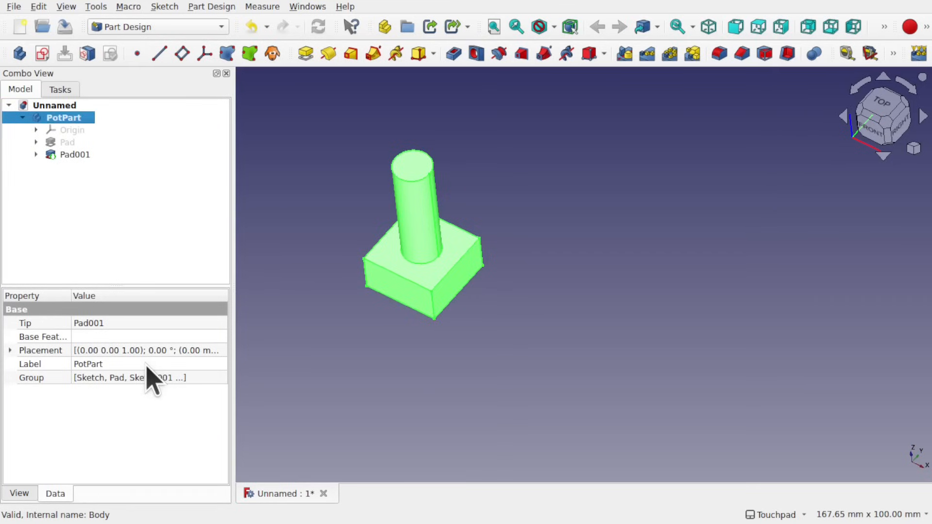
click(122, 193)
Switch to the Spreadsheet workbench, create a new spreadsheet, and select cell A1
click(172, 38)
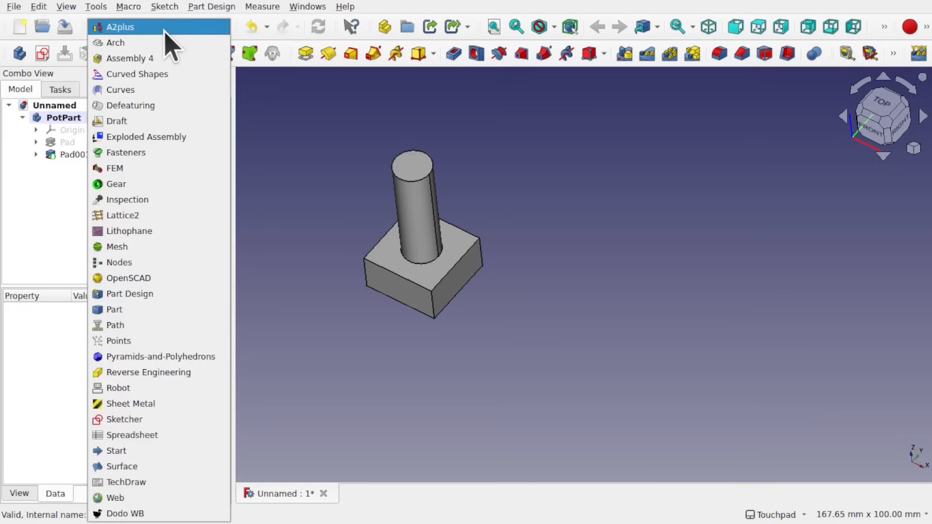
click(154, 435)
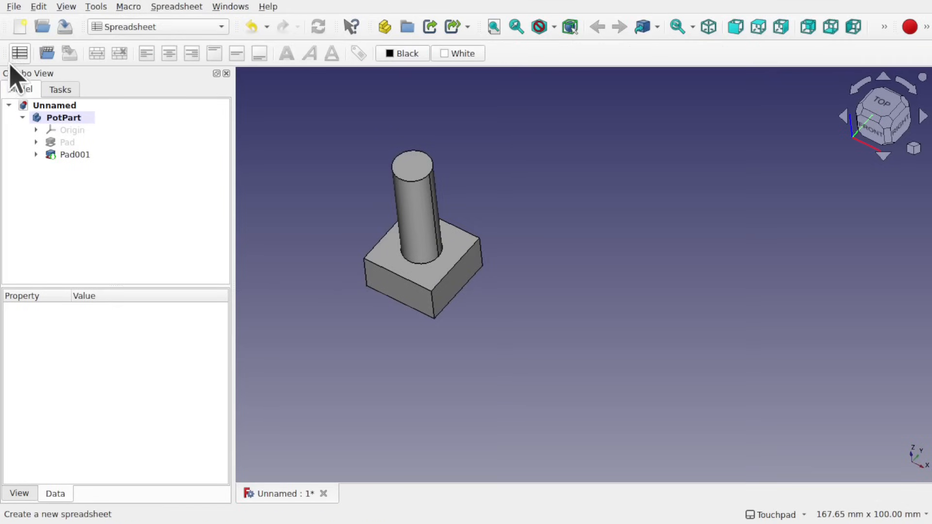
click(20, 53)
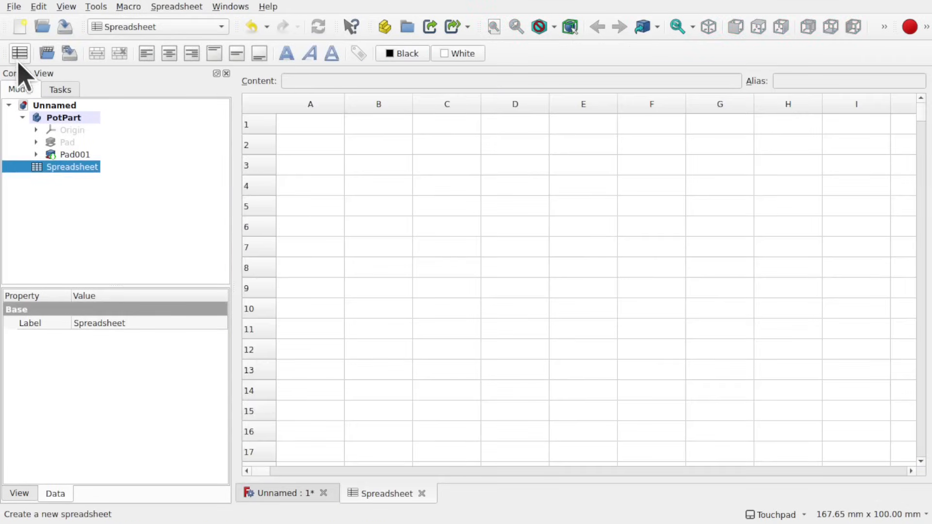
click(322, 127)
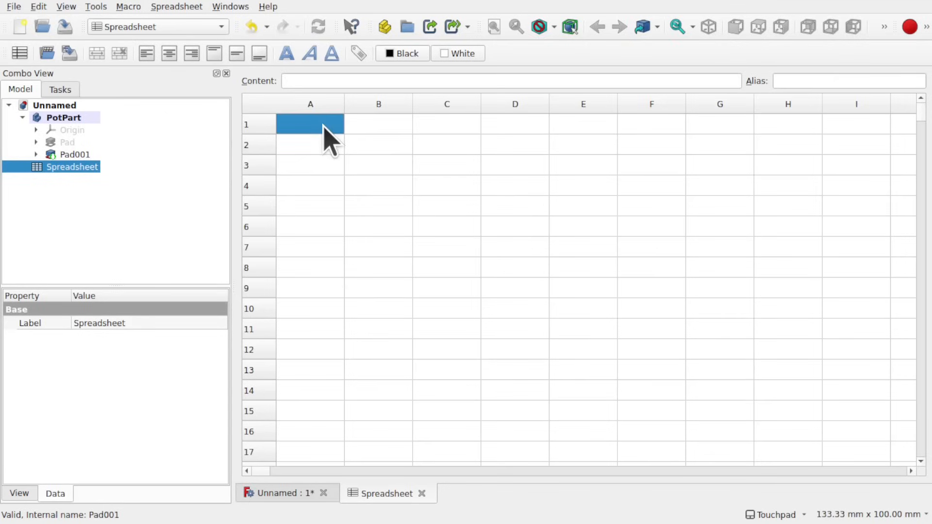
Enter the title Pot in cell A1 and the headers Type, BaseSize and KnobDia in cells A2 to C2
text(Pot)
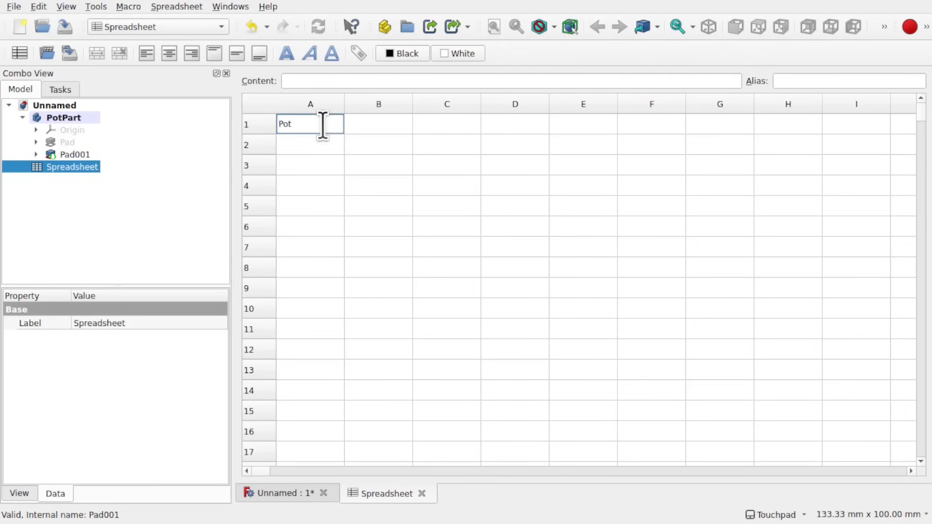
click(322, 150)
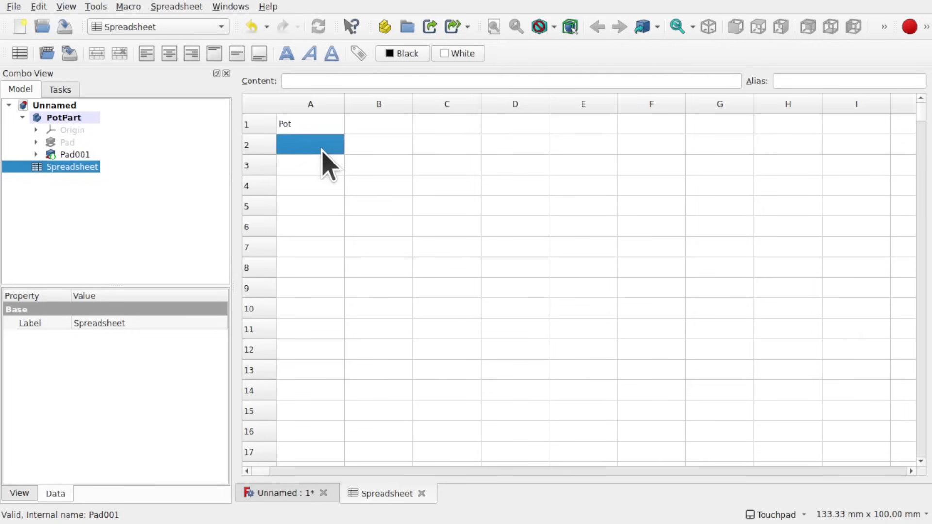
text(Type)
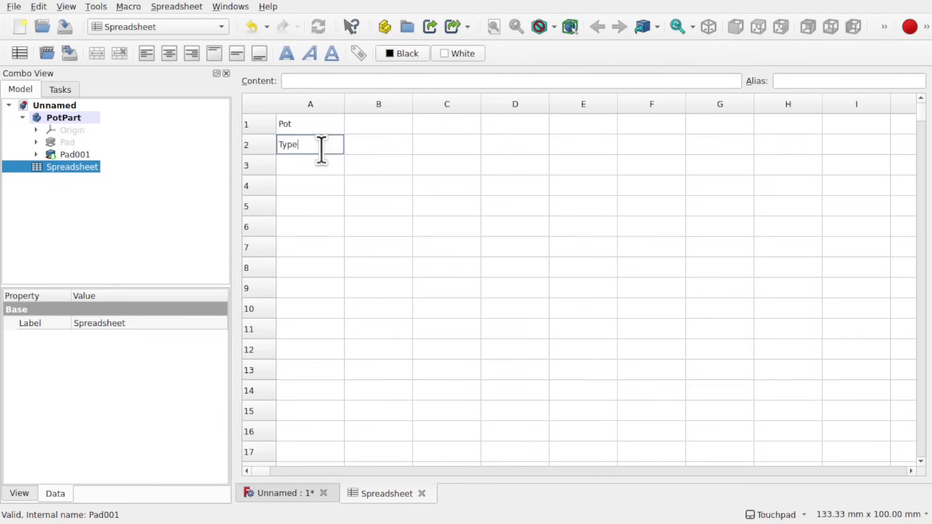
click(383, 145)
text(Ba)
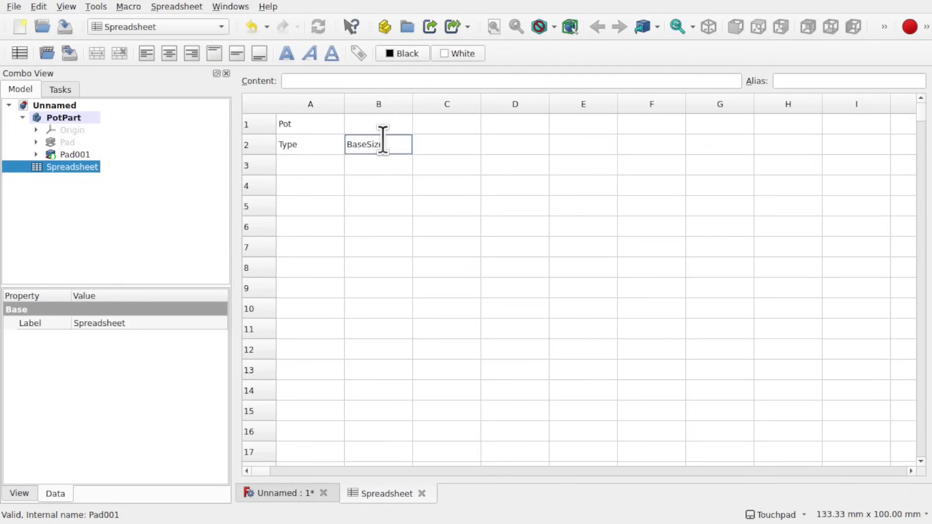
text(seSize)
key(Return)
key(Up)
key(Right)
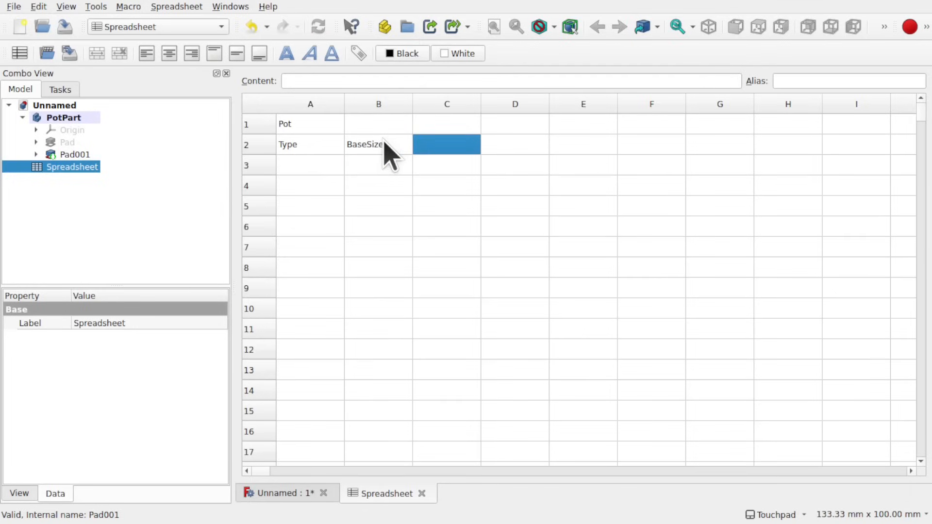
text(KnobDia)
key(Return)
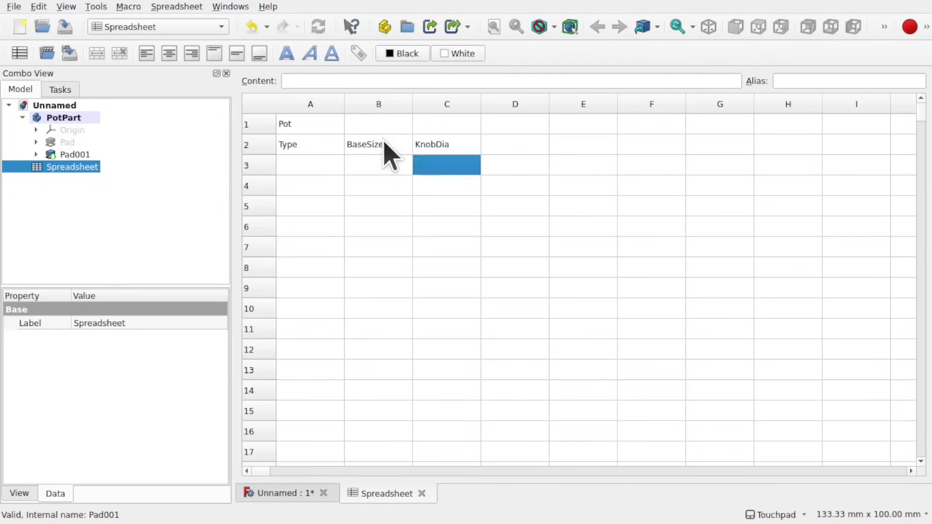
Leave row 3 empty and enter the type names P1 in cell A4 and P2 in cell A5
key(Left)
key(Left)
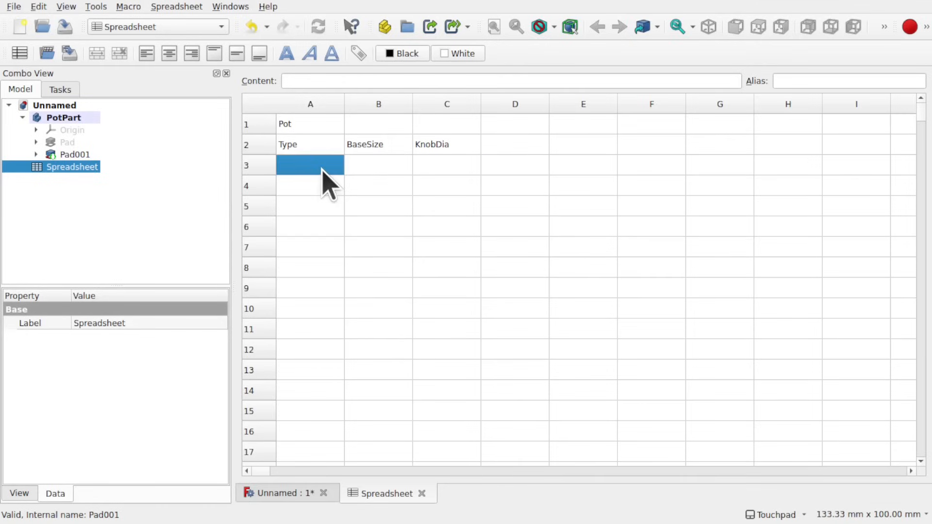
key(Down)
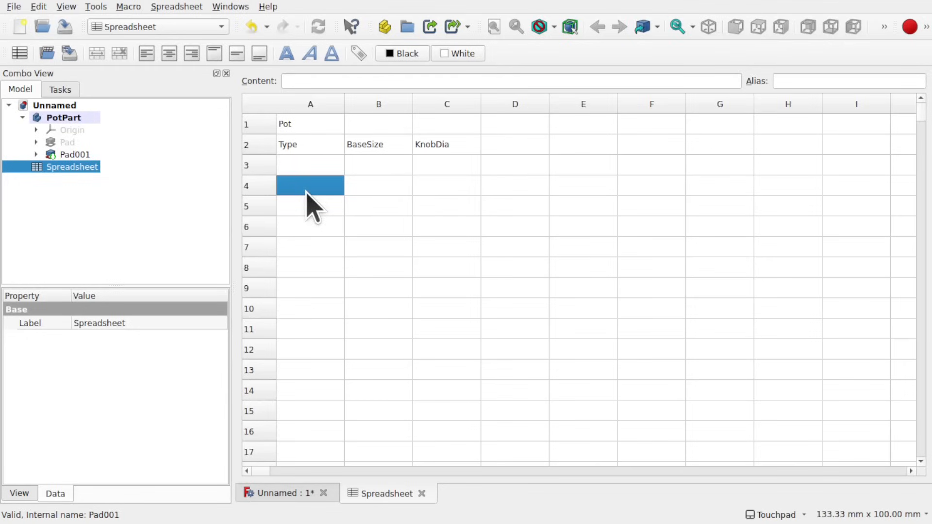
text(P1)
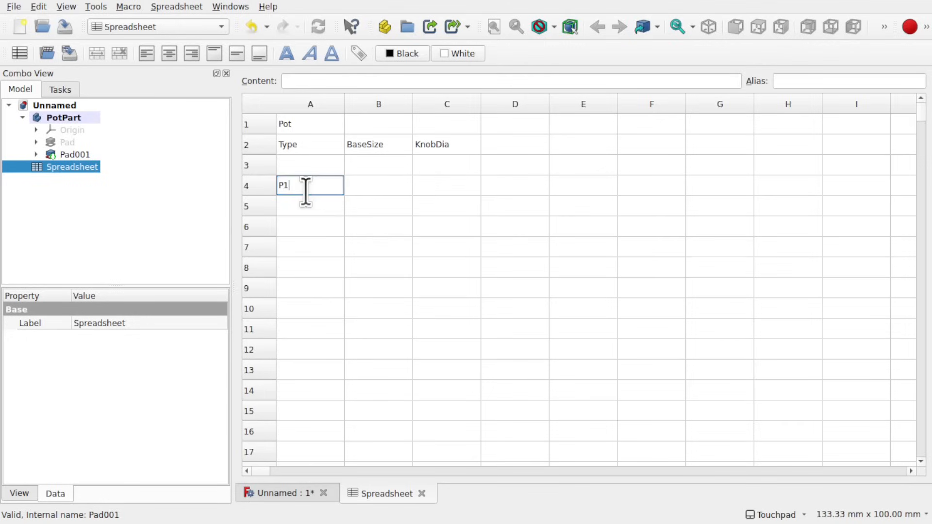
key(Return)
text(P2)
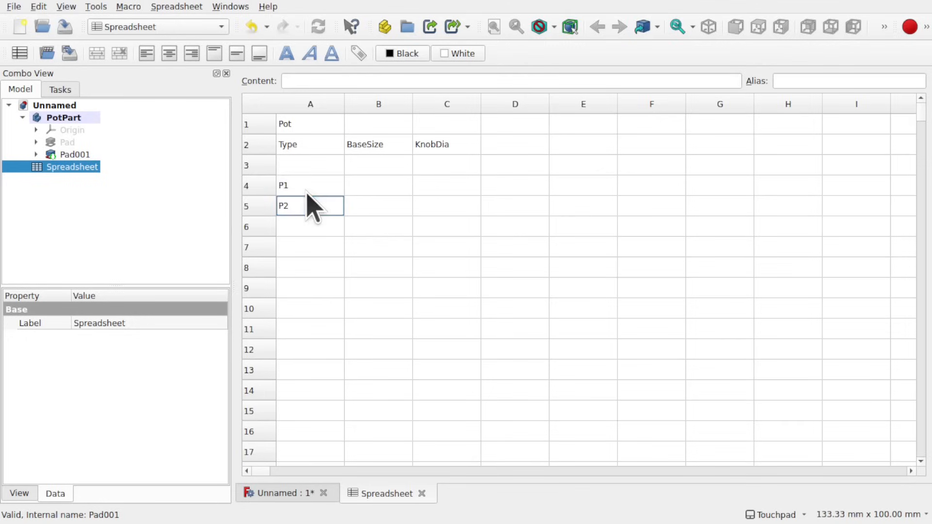
Fill in the BaseSize column with 20 for P1 and 30 for P2
click(380, 187)
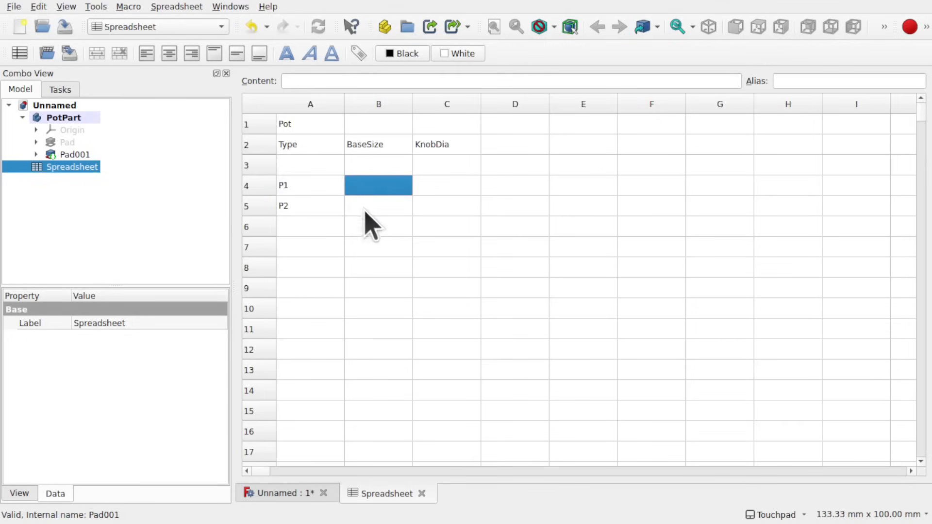
text(20)
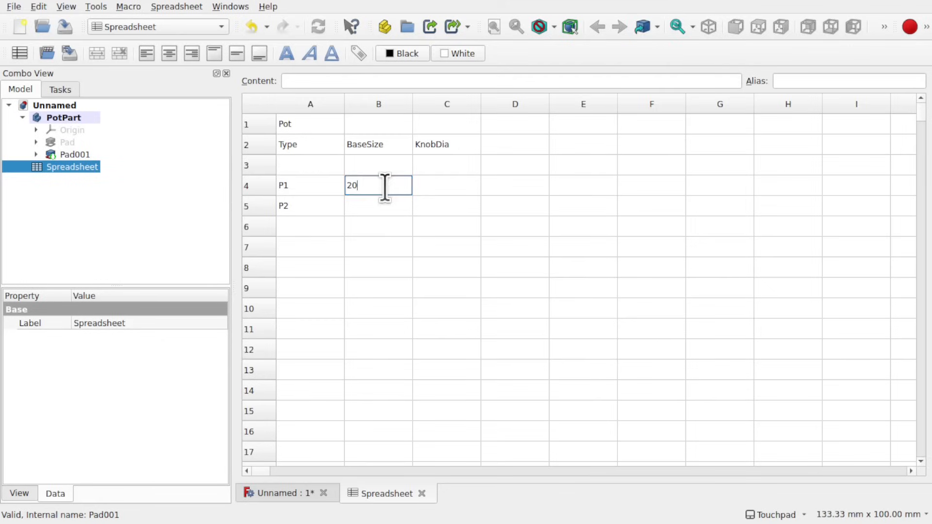
click(396, 215)
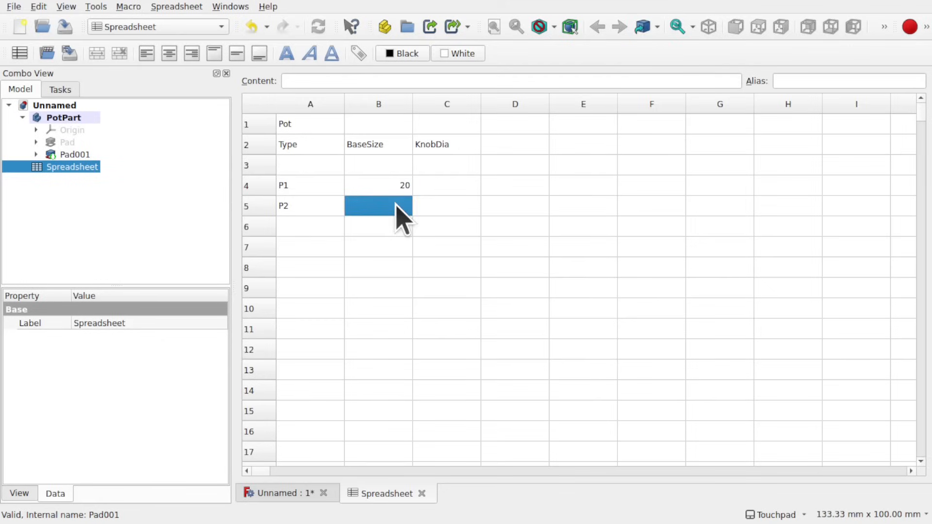
text(30)
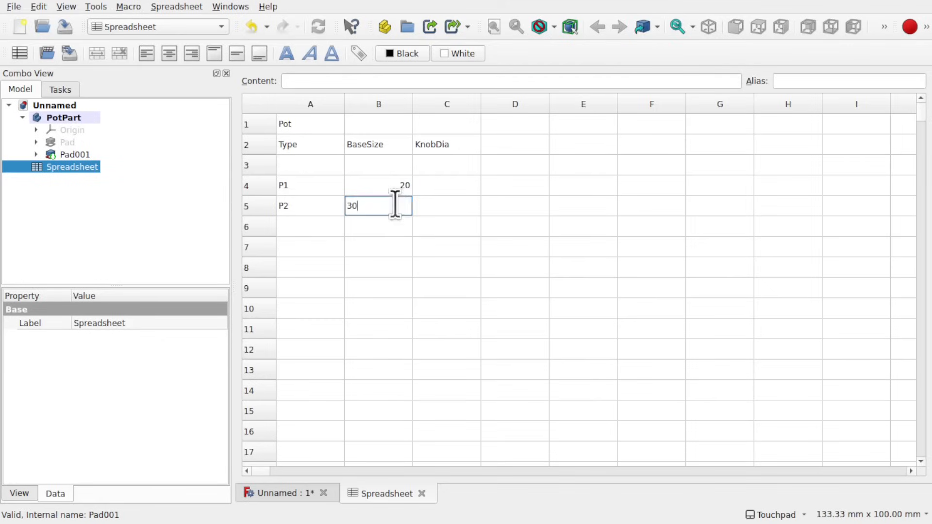
Fill in the KnobDia column with 10 for P1 and 15 for P2
click(453, 187)
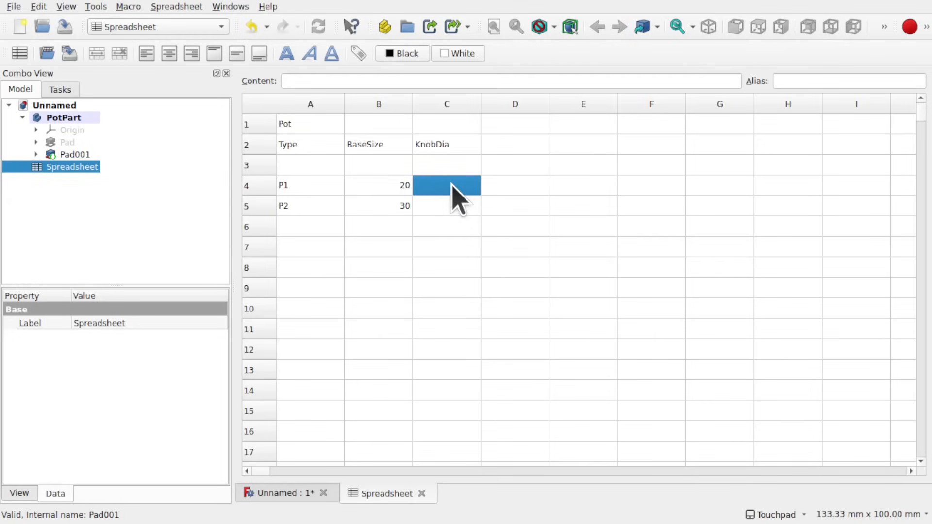
text(10)
click(455, 206)
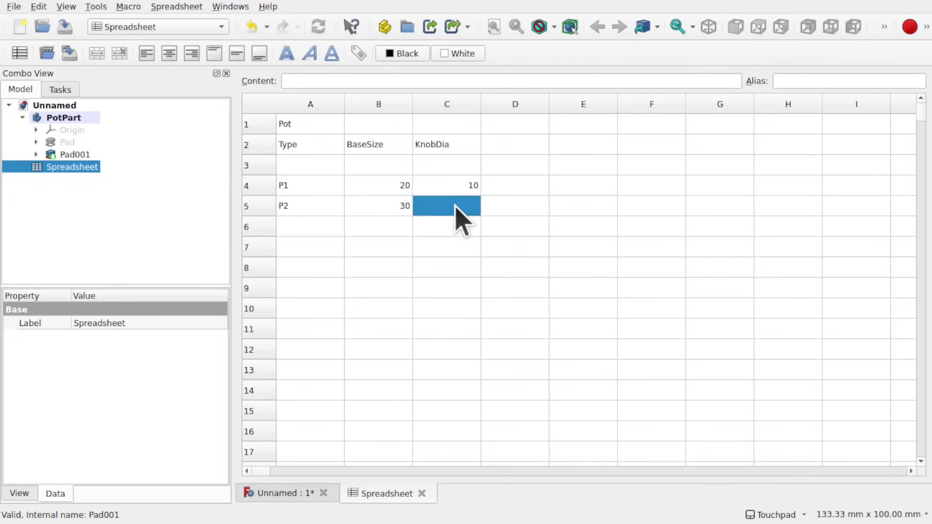
text(1)
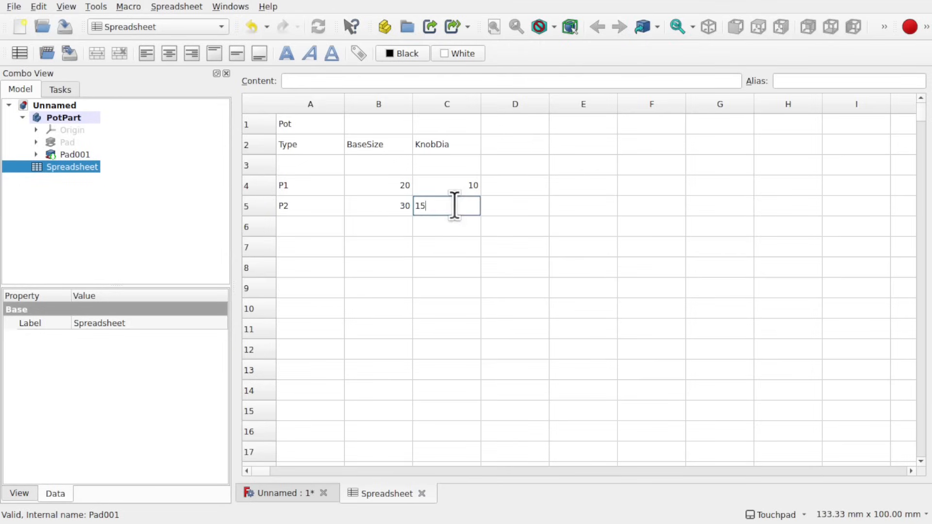
text(5)
click(447, 230)
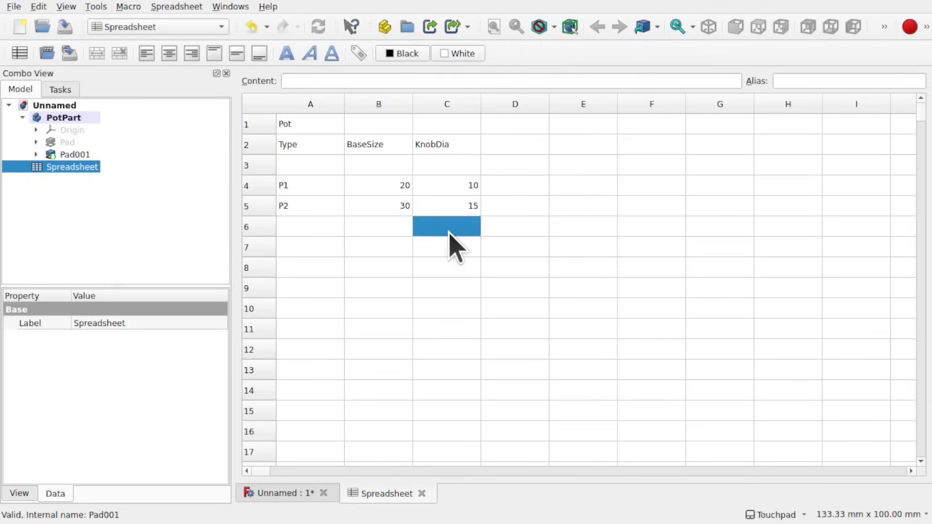
Open the shaft's circle sketch under Pad001, examine its diameter constraint, and close the sketch
click(35, 155)
double_click(92, 167)
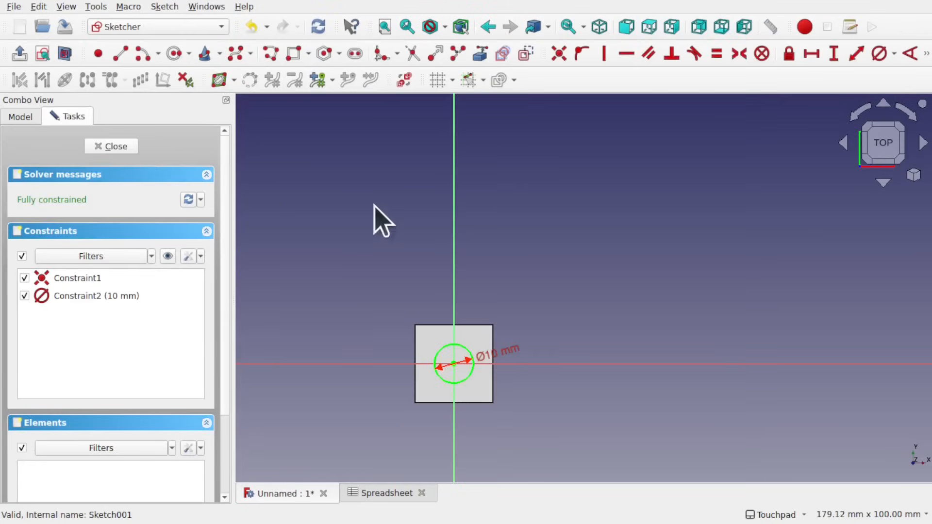
click(116, 146)
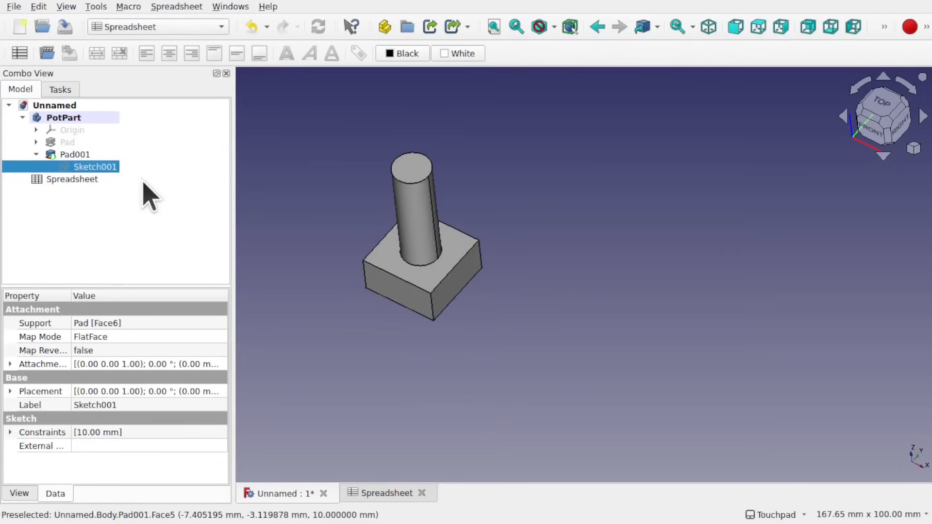
double_click(97, 171)
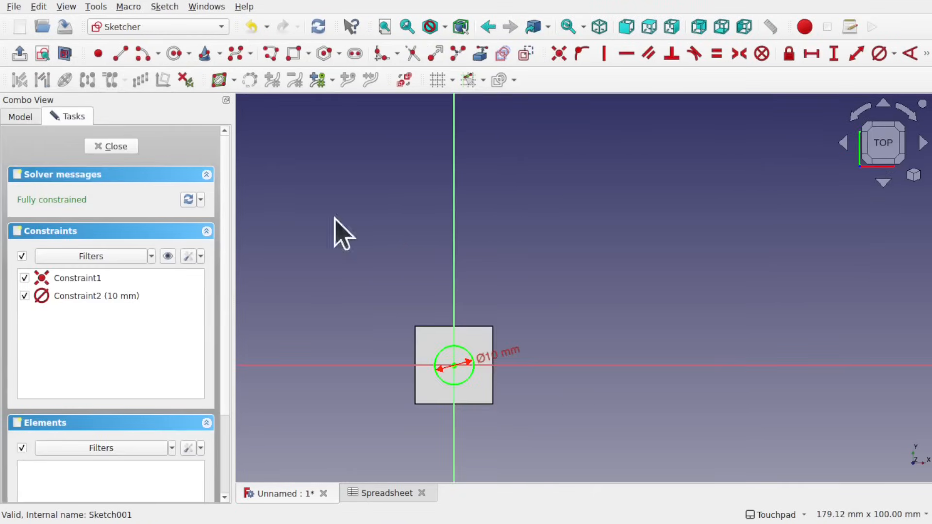
alt+drag(556, 297, 505, 325)
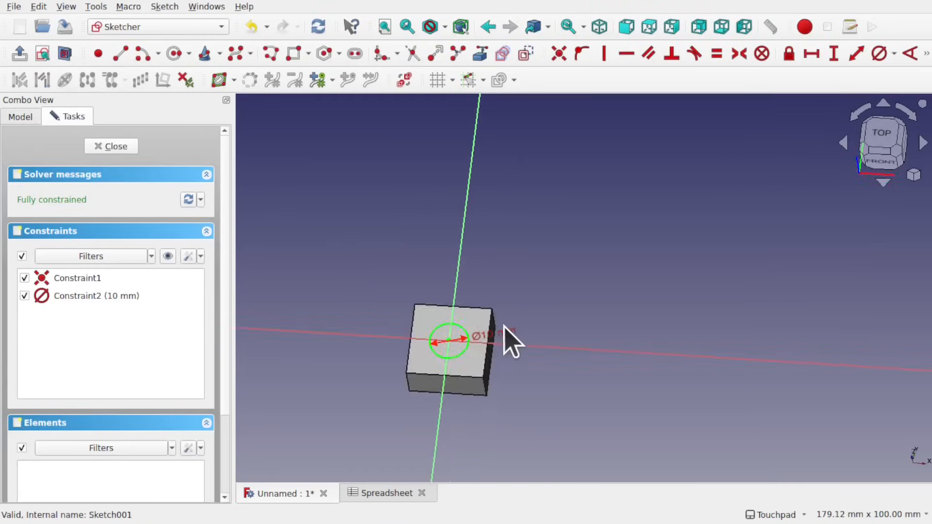
click(507, 340)
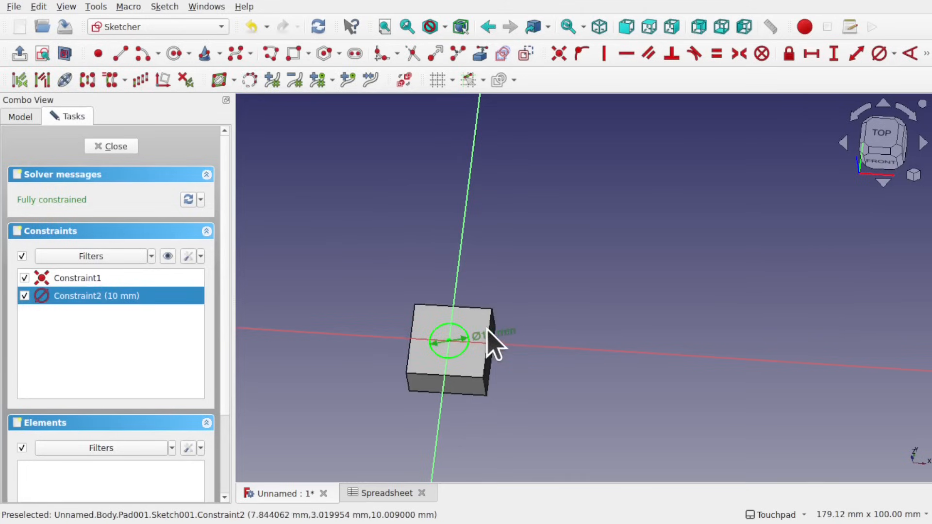
click(26, 119)
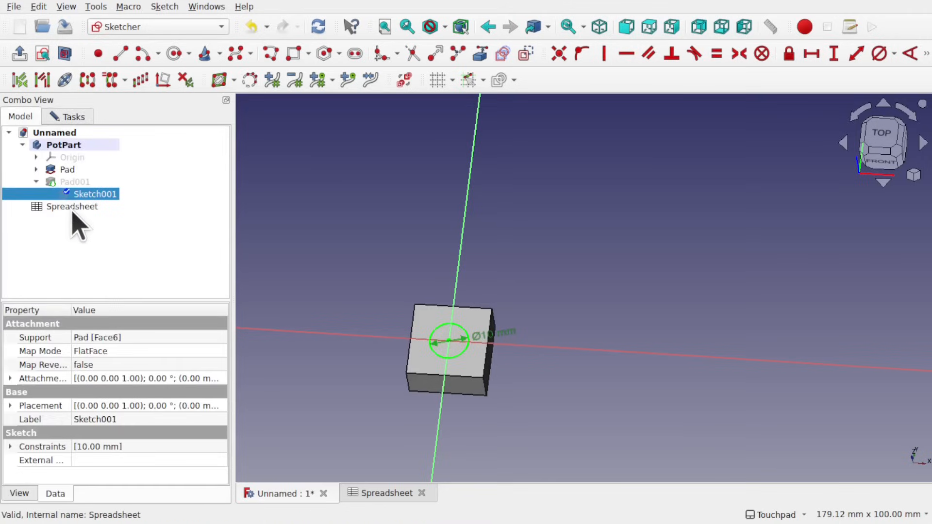
click(65, 117)
click(102, 146)
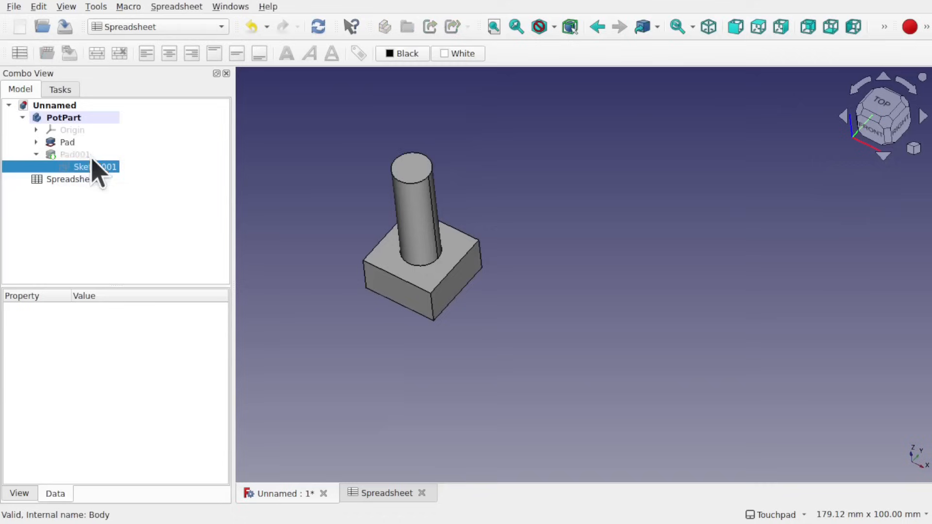
Reopen the spreadsheet and start a configuration table setup covering the cell range A3 to C5
double_click(73, 180)
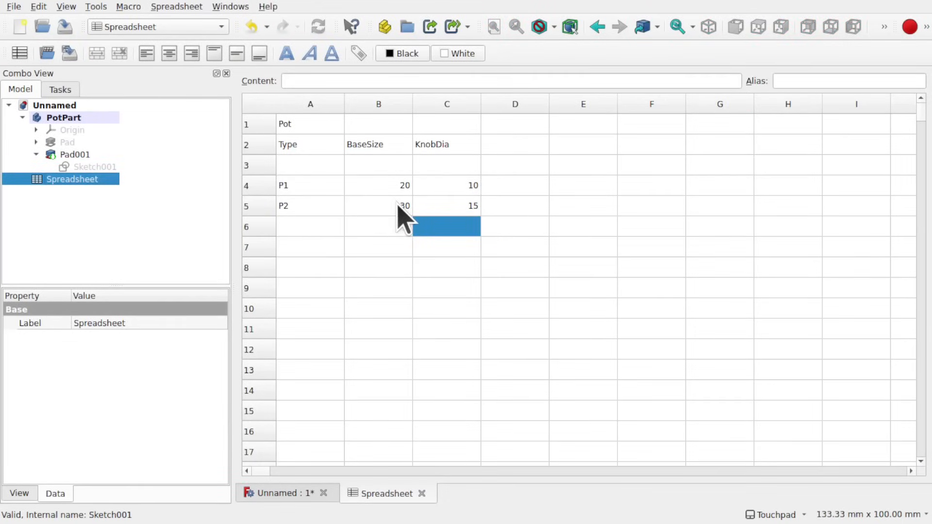
drag(289, 163, 458, 204)
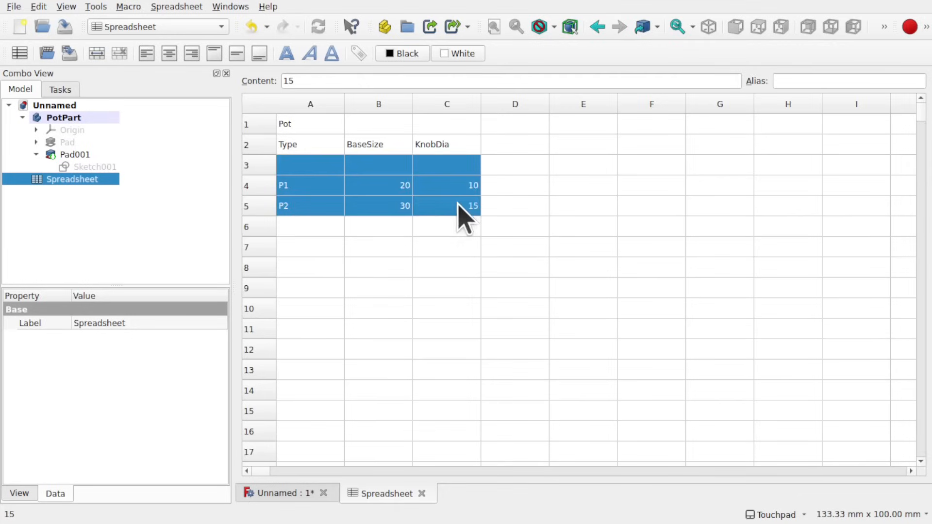
right_click(317, 166)
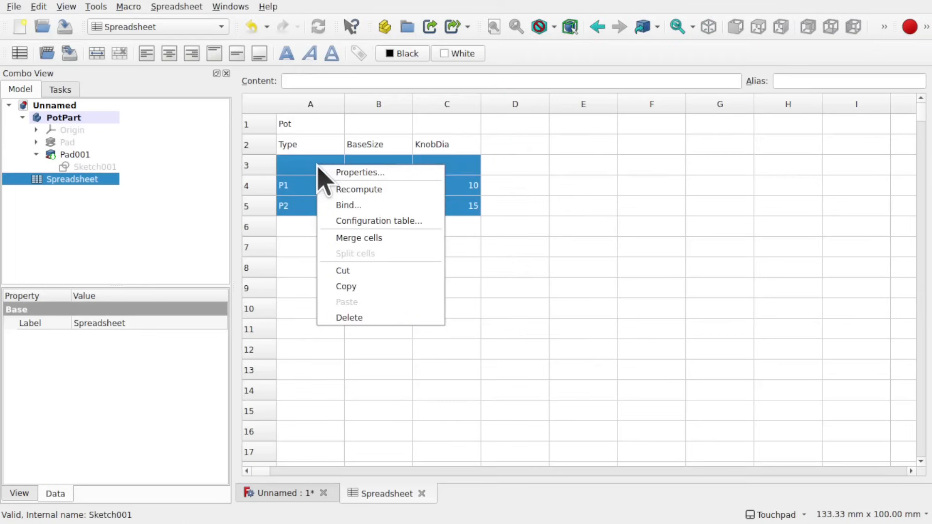
click(409, 222)
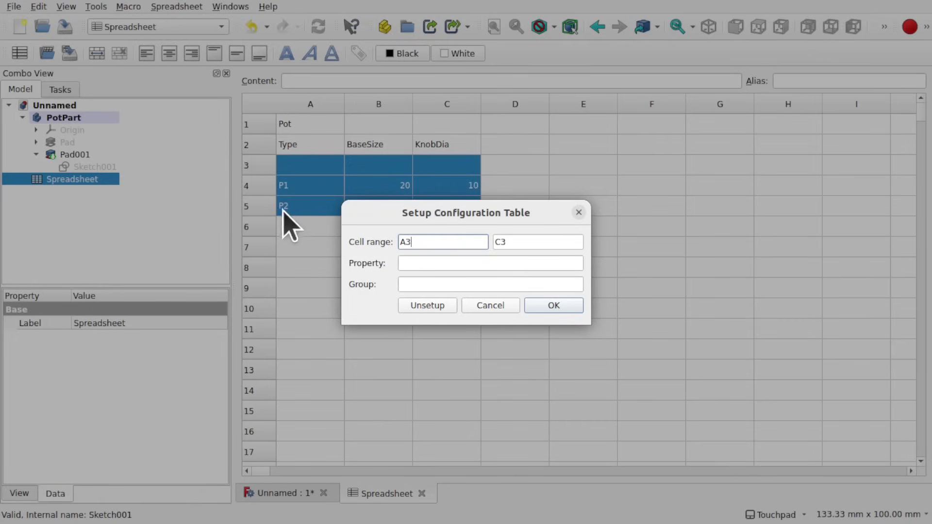
click(557, 241)
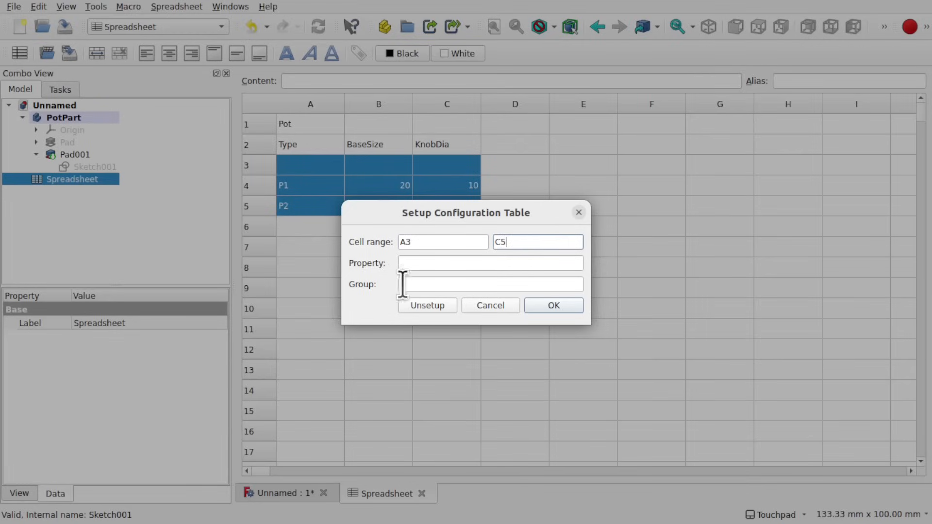
click(431, 262)
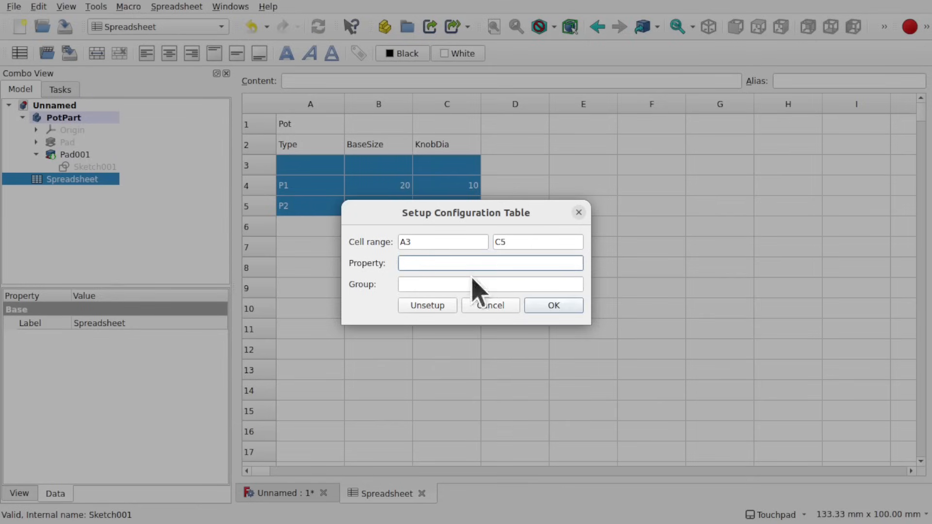
text(Body)
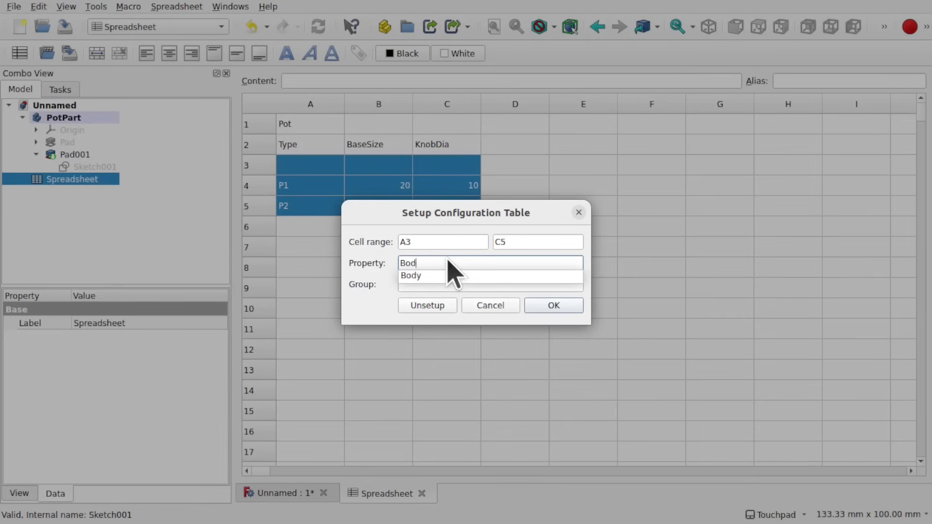
key(BackSpace)
key(BackSpace)
key(BackSpace)
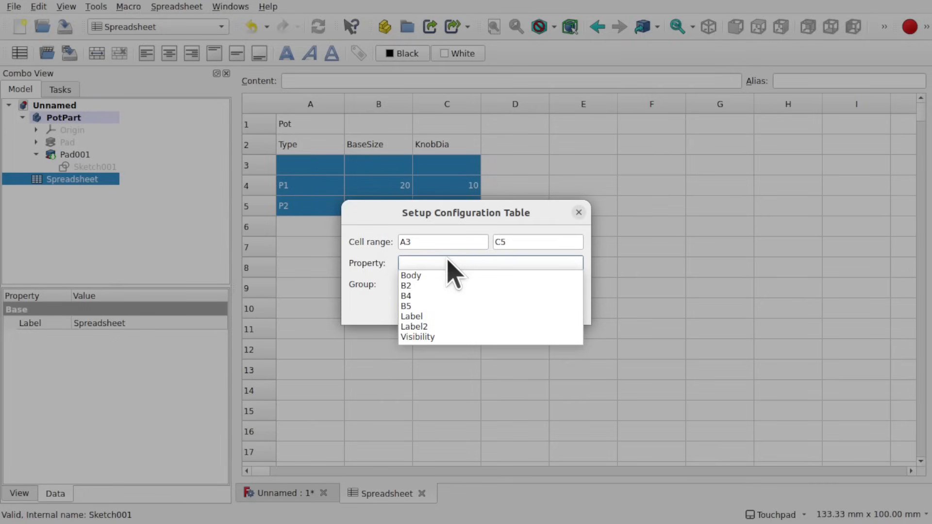
Set the configuration table's property to <<PotPart>>.PotTypes and apply the setup
text(Po)
click(466, 275)
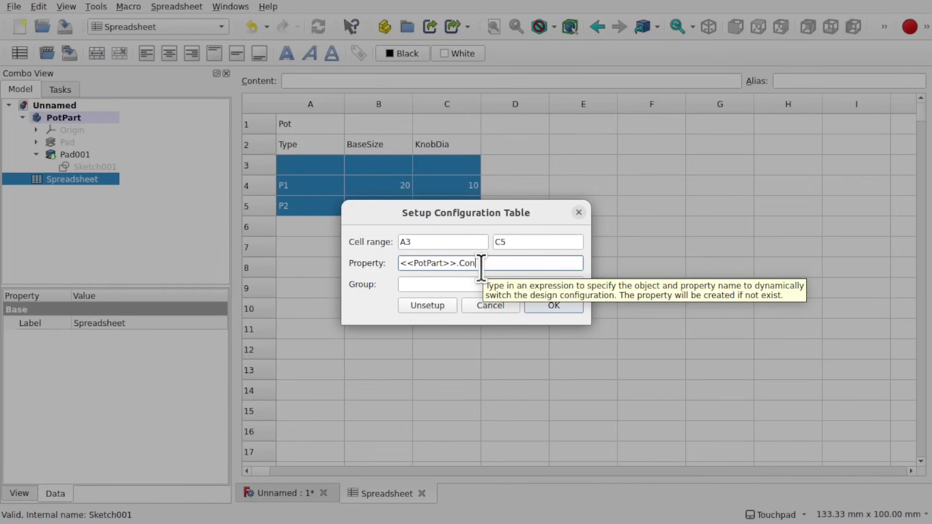
text(ig)
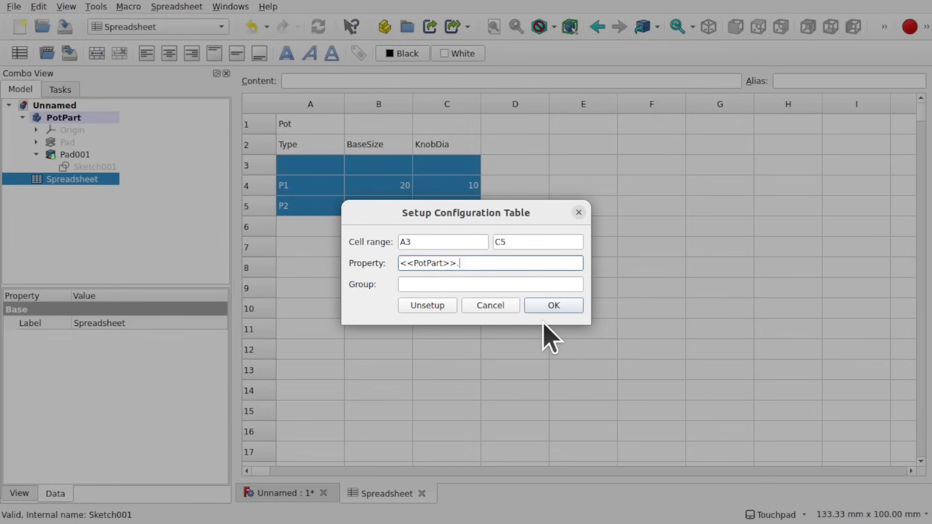
text(PotTypes)
click(555, 305)
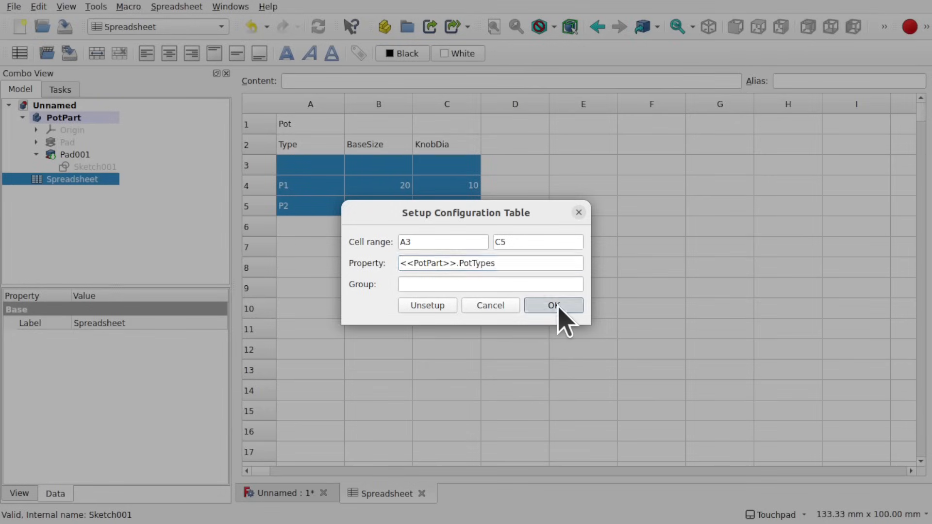
click(398, 268)
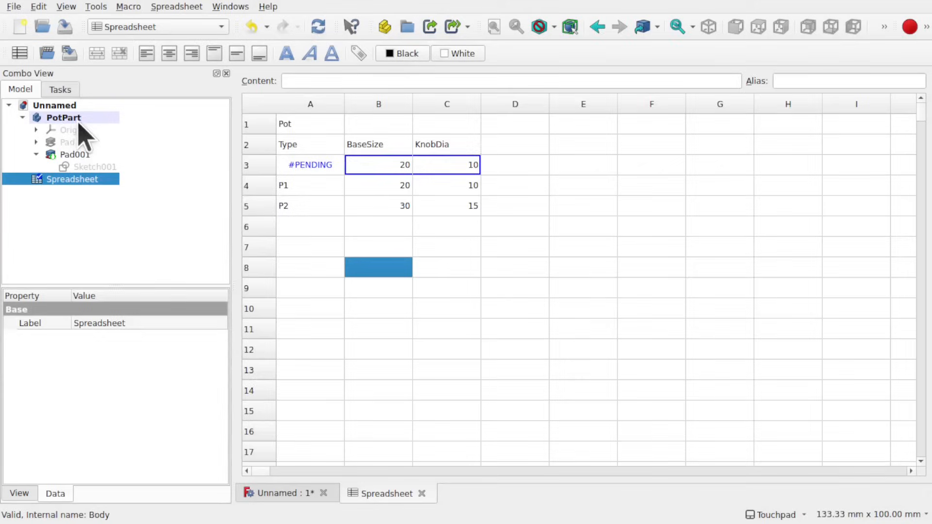
Examine the Pot Types options on the PotPart body, then return to the spreadsheet to check the configuration row
click(64, 118)
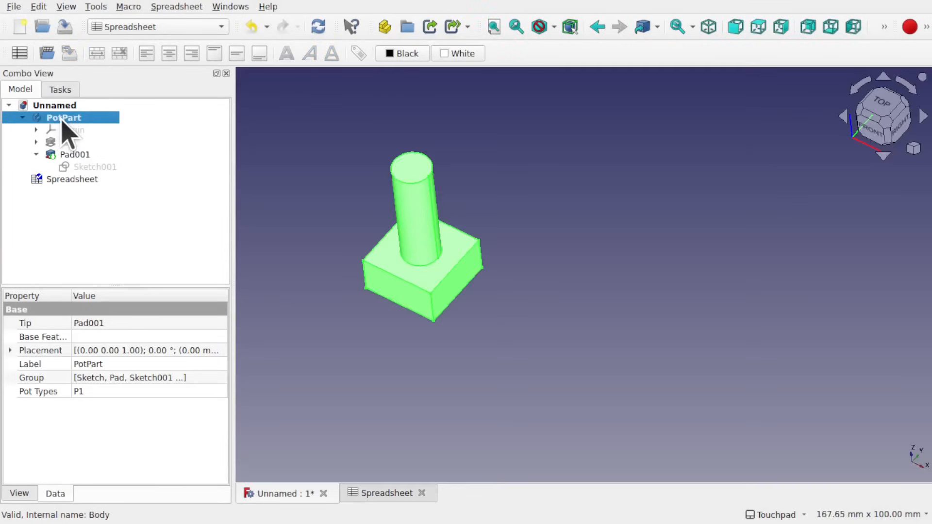
click(115, 394)
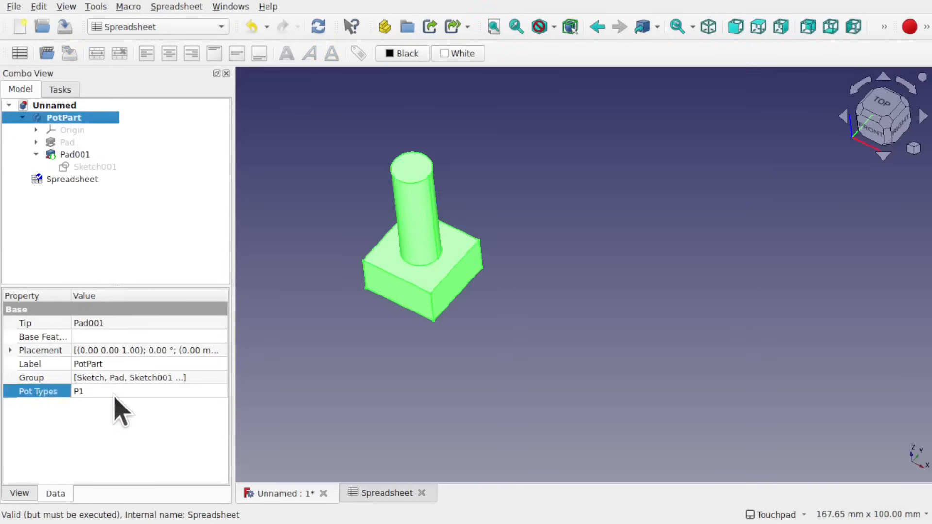
click(115, 397)
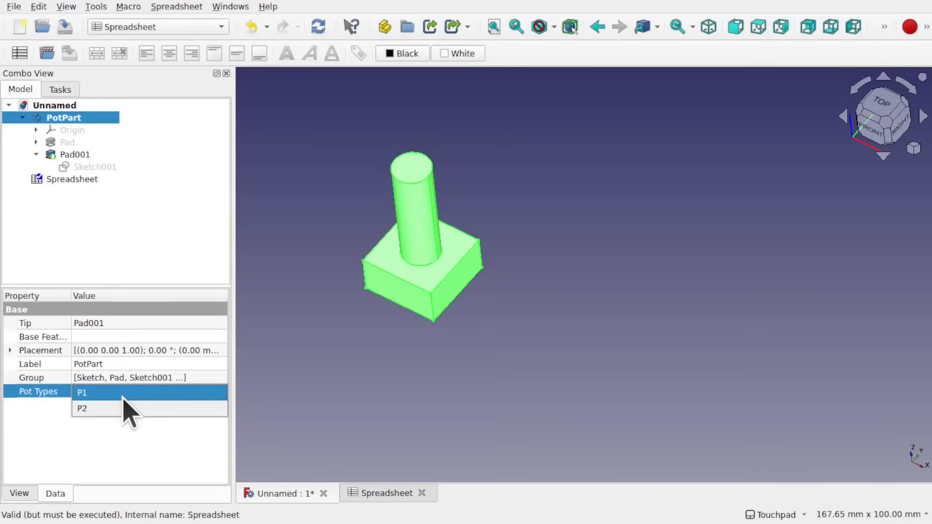
click(77, 183)
double_click(78, 183)
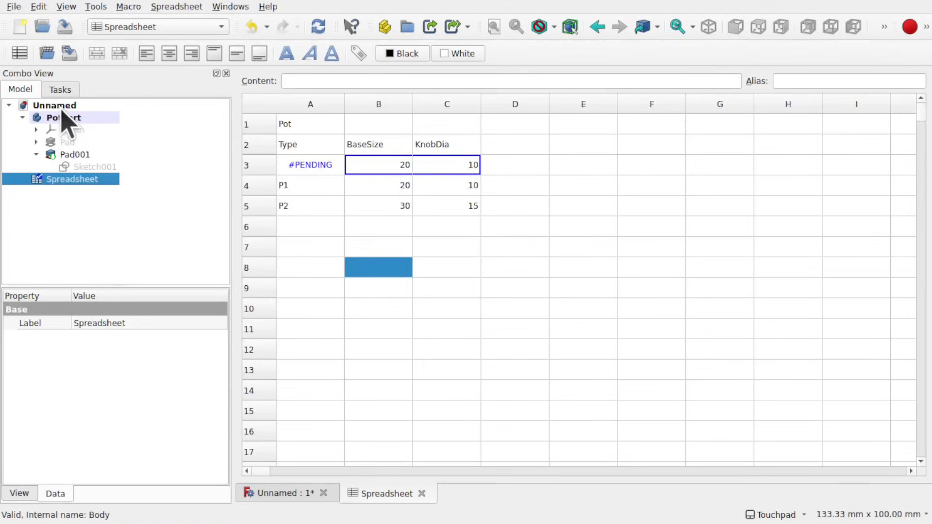
Switch PotPart's Pot Types property to P2 and reopen the spreadsheet to check row 3
click(73, 117)
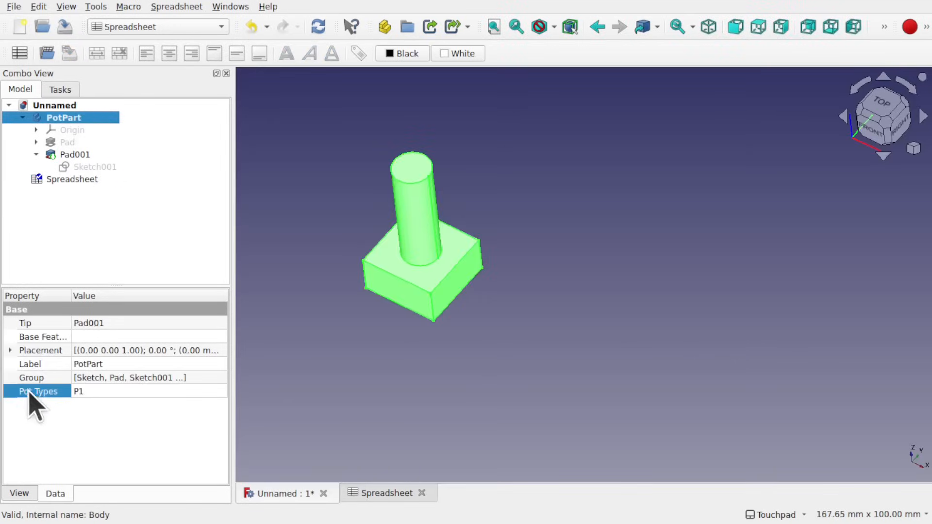
click(113, 392)
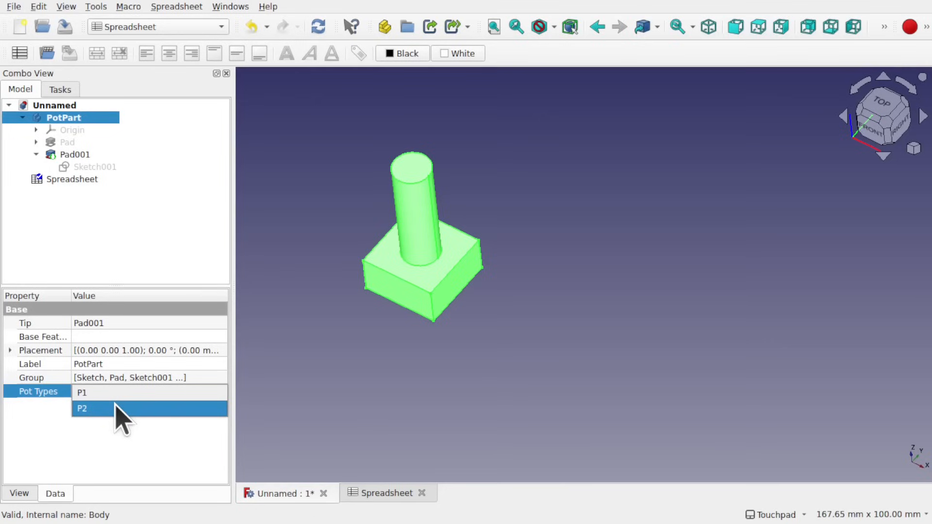
click(115, 408)
double_click(83, 180)
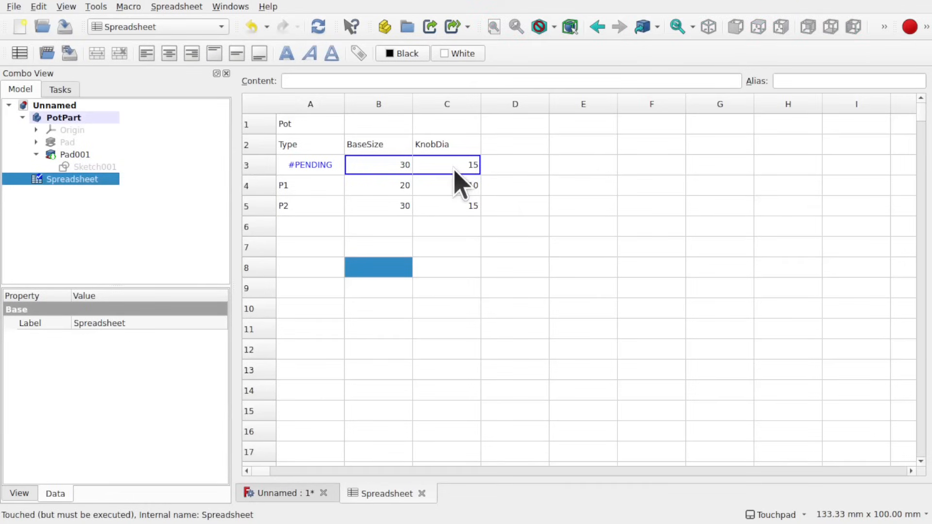
Assign the alias BaseSize to cell B3 and KnobDia to cell C3
click(375, 168)
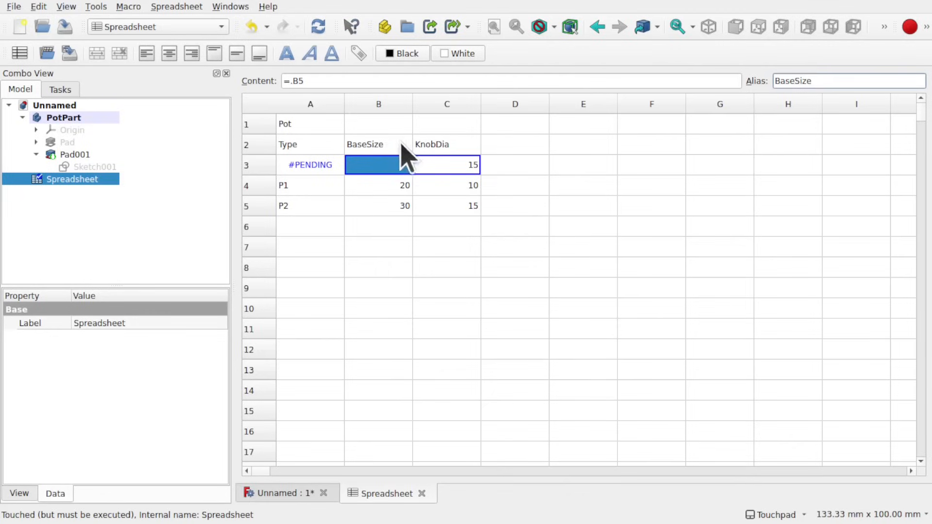
click(447, 165)
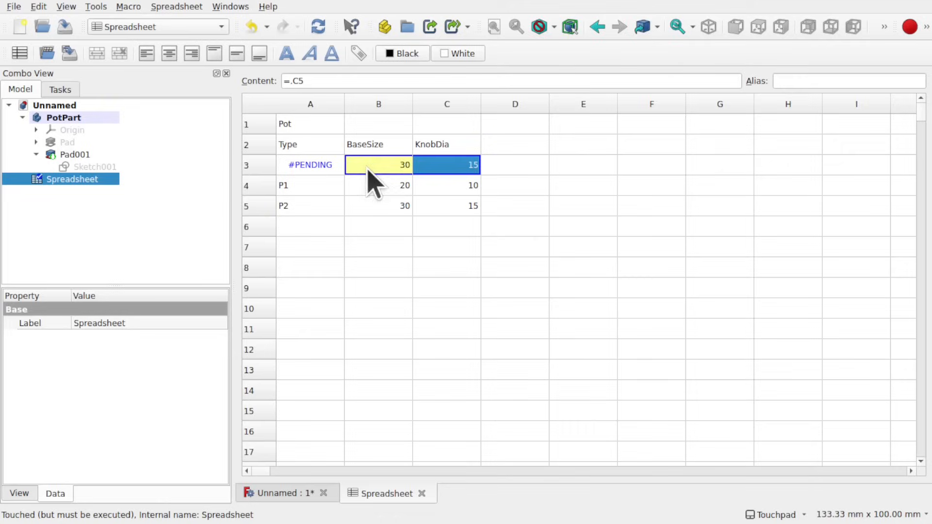
click(800, 82)
text(KnobDia)
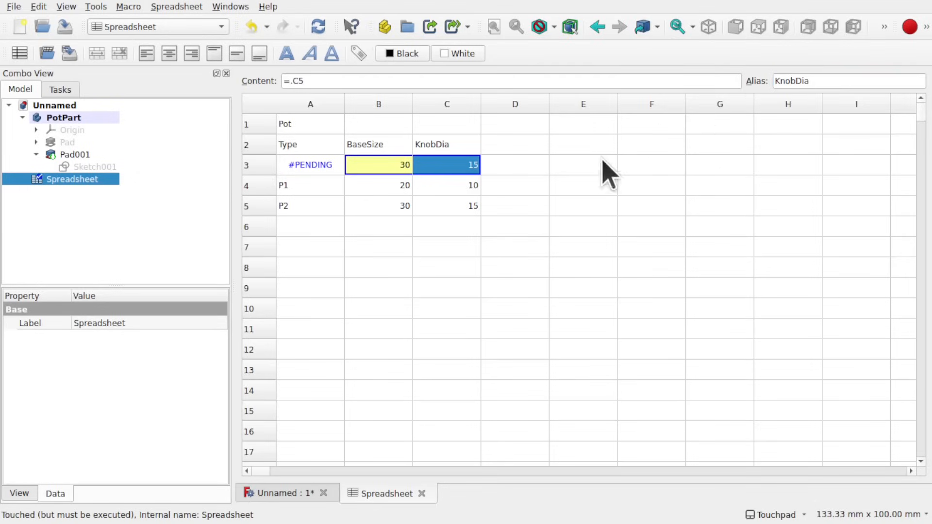
click(534, 184)
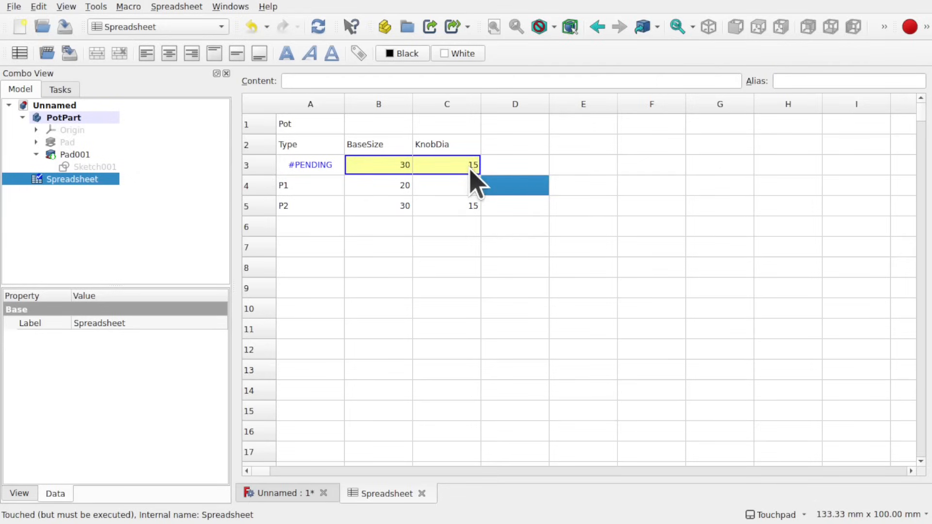
Bind the diameter constraint of the shaft's circle in Sketch001 to the expression Spreadsheet.KnobDia
double_click(89, 168)
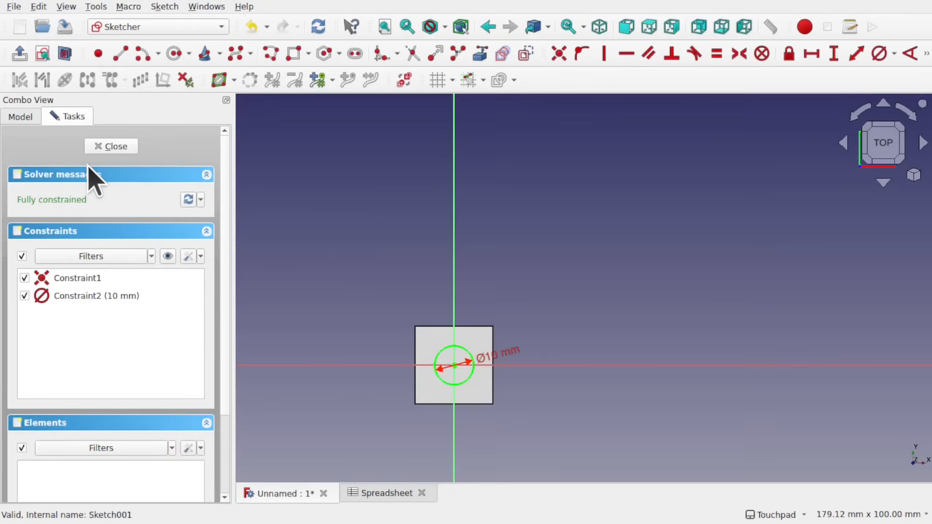
click(112, 147)
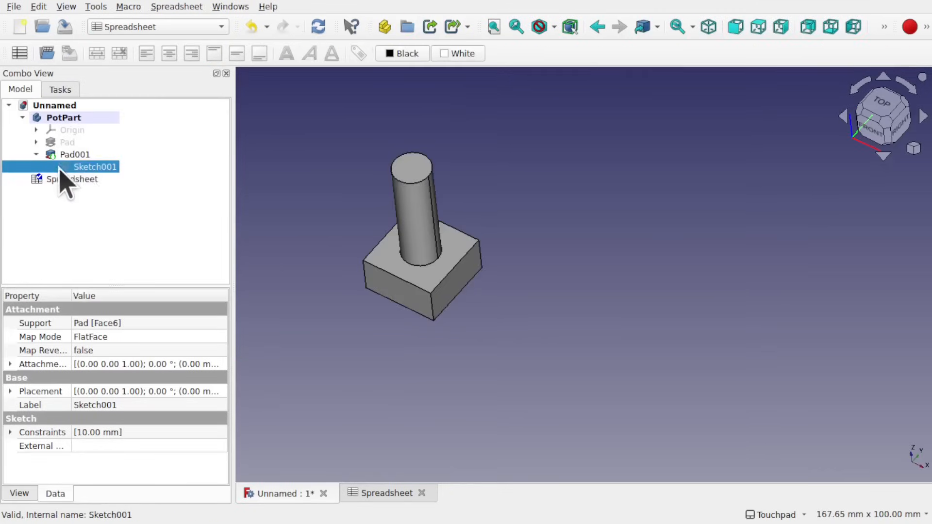
double_click(97, 168)
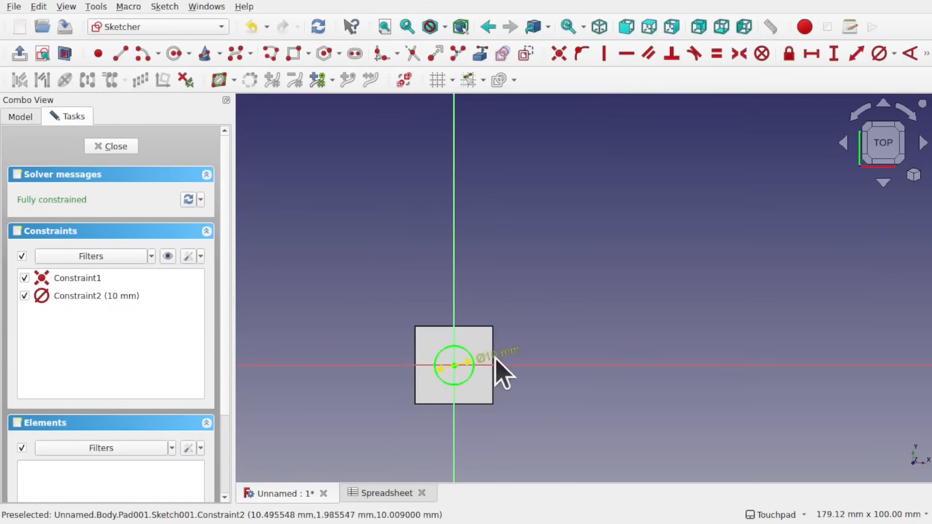
shift+middle_drag(530, 357, 573, 245)
scroll(572, 245, up, 6)
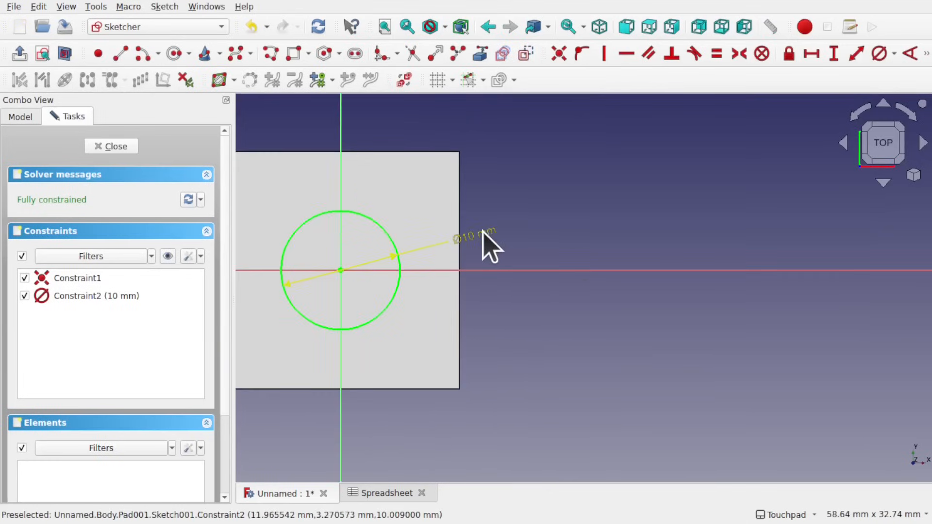
double_click(488, 233)
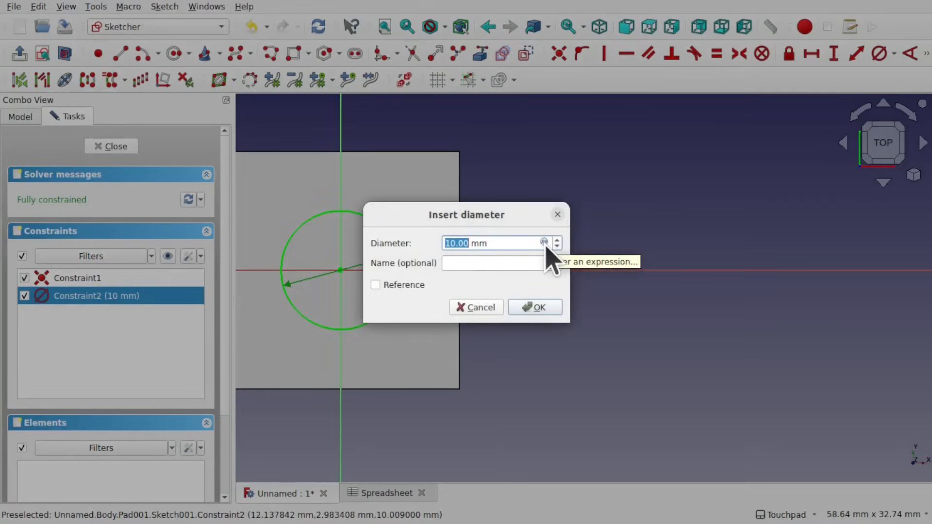
click(544, 242)
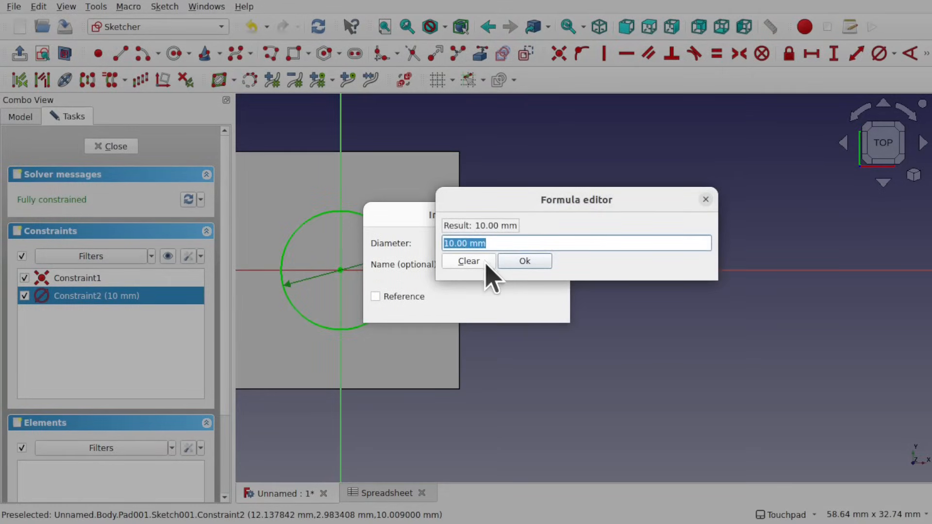
key(BackSpace)
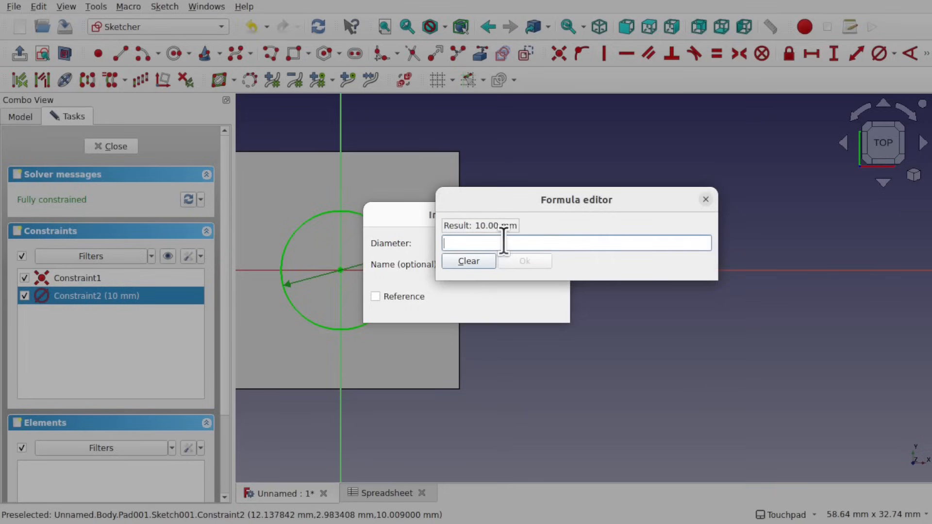
text(sp)
click(500, 257)
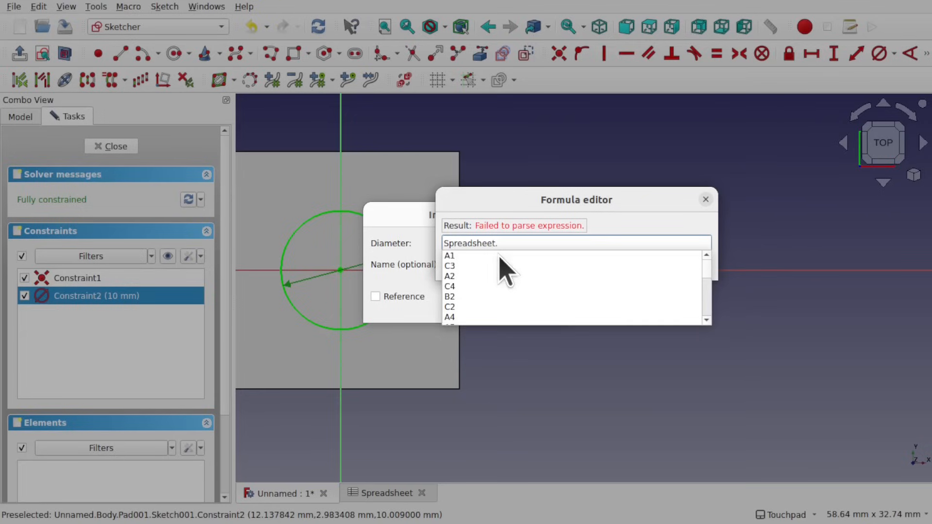
text(Kn)
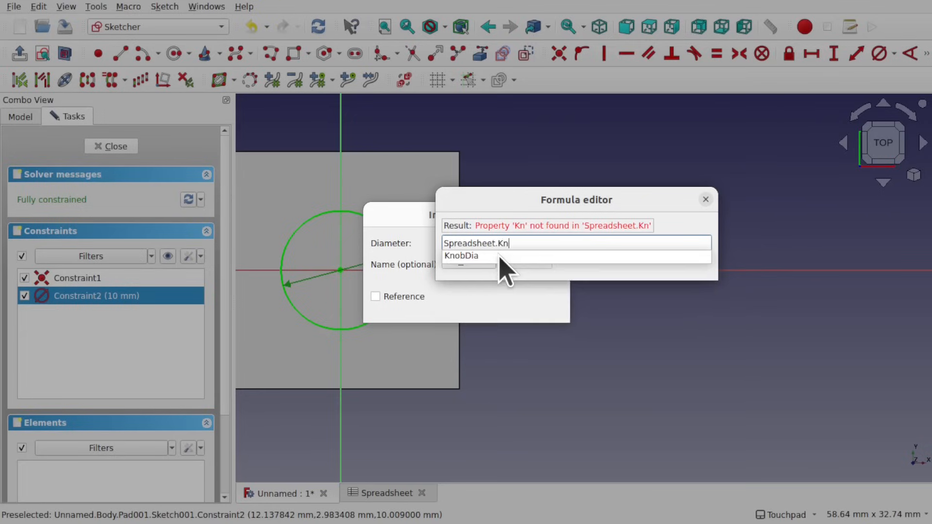
click(470, 257)
click(533, 262)
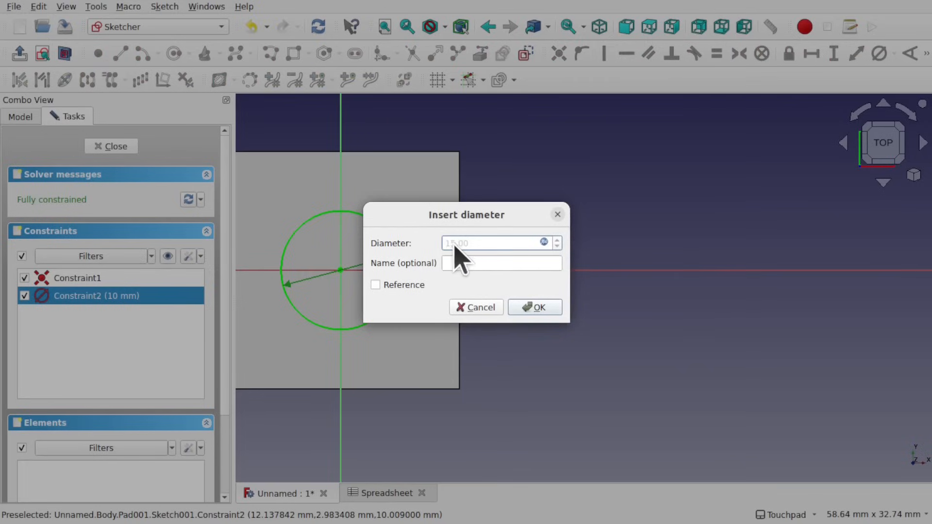
click(537, 311)
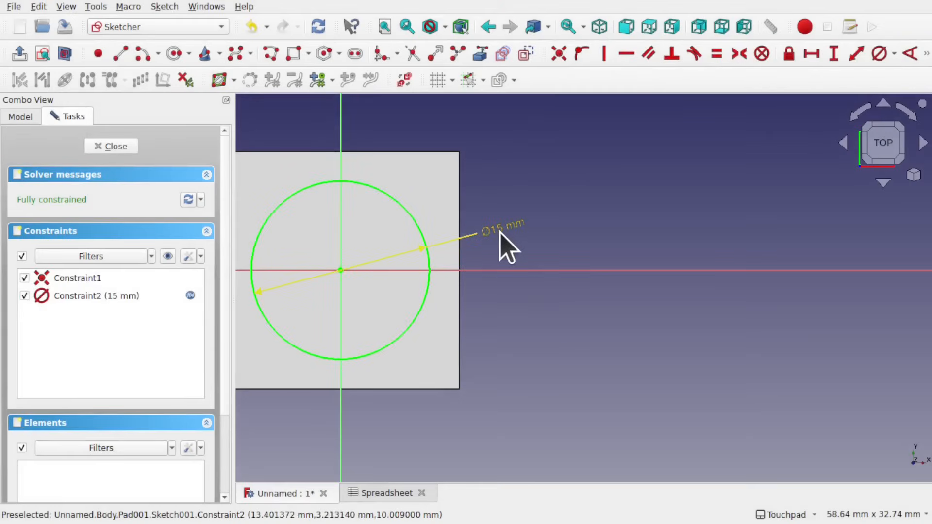
Move the circle's diameter label farther out from the base outline, close the sketch, and select the shaft
drag(506, 229, 553, 210)
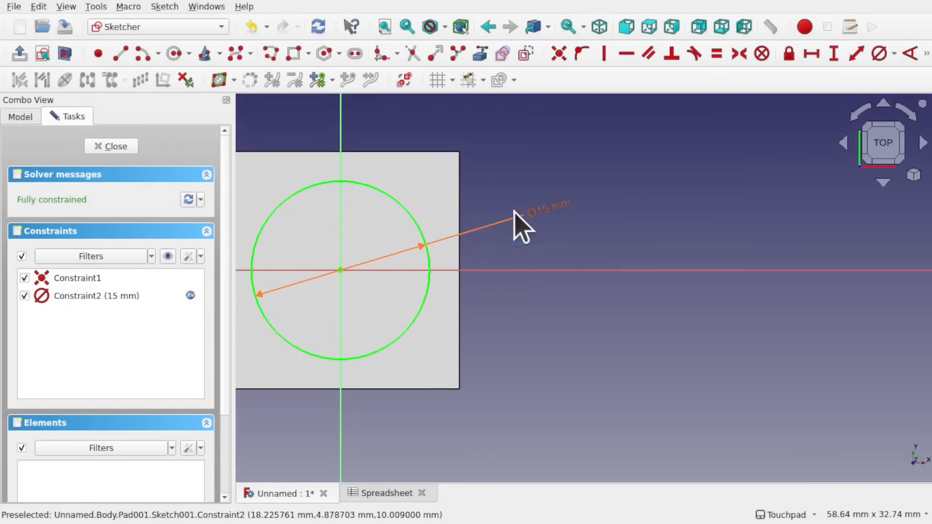
click(122, 146)
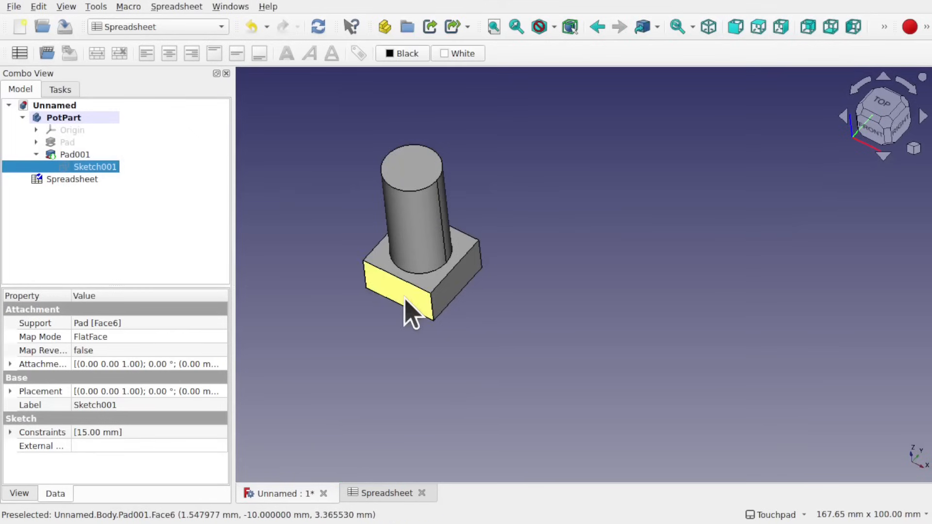
click(395, 206)
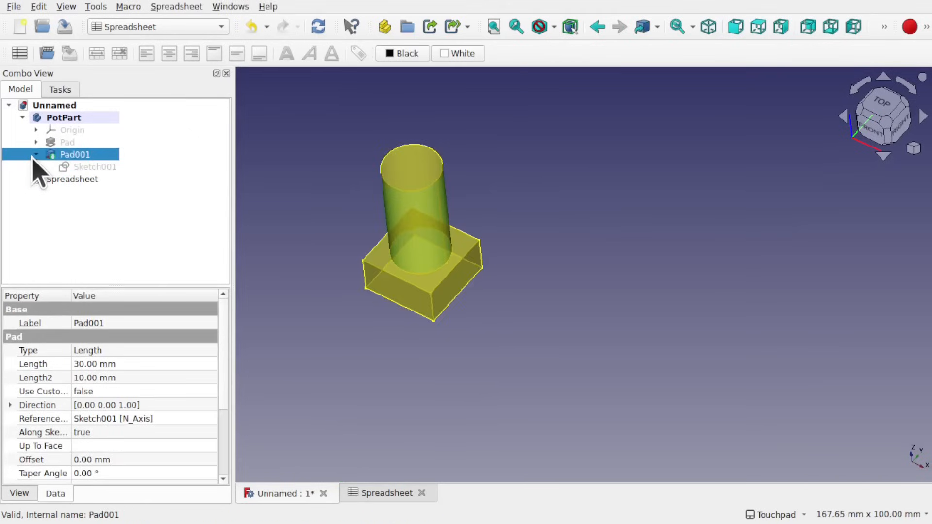
Open the base's Sketch under Pad for editing
click(36, 141)
click(87, 154)
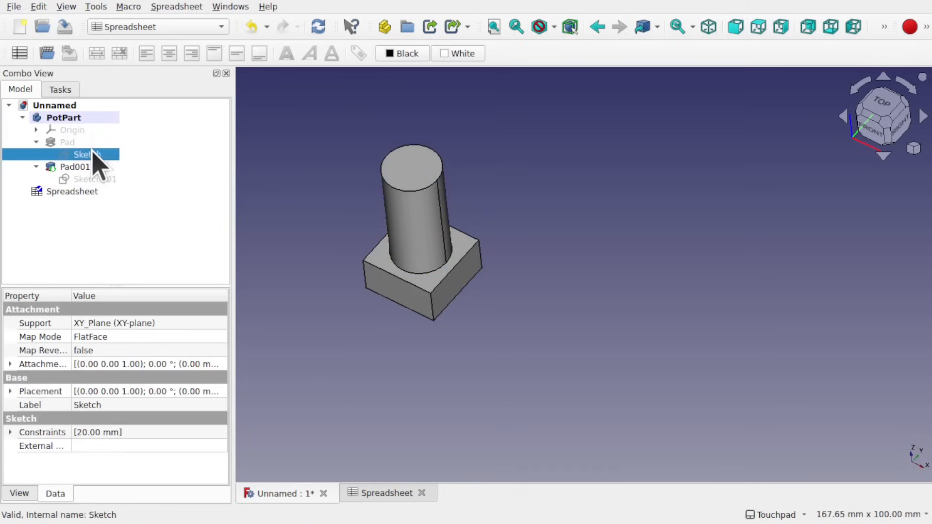
double_click(88, 154)
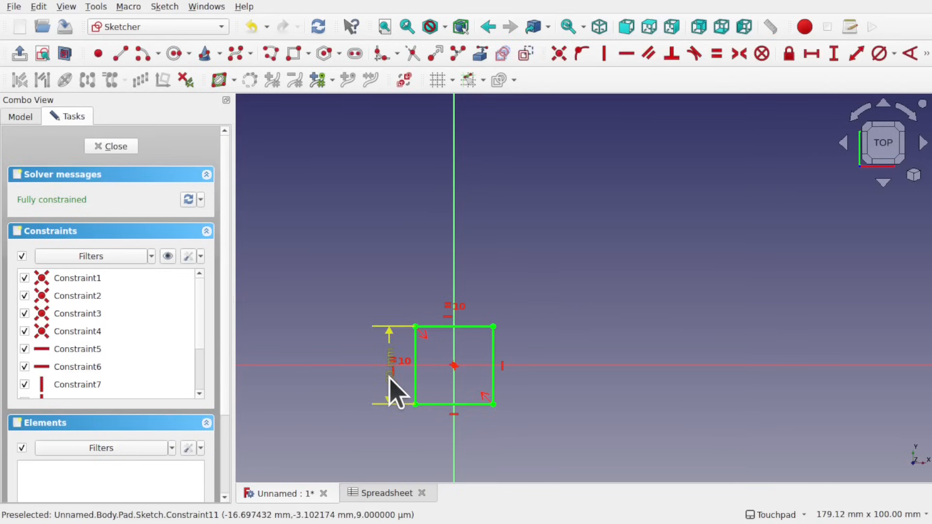
scroll(393, 392, up, 5)
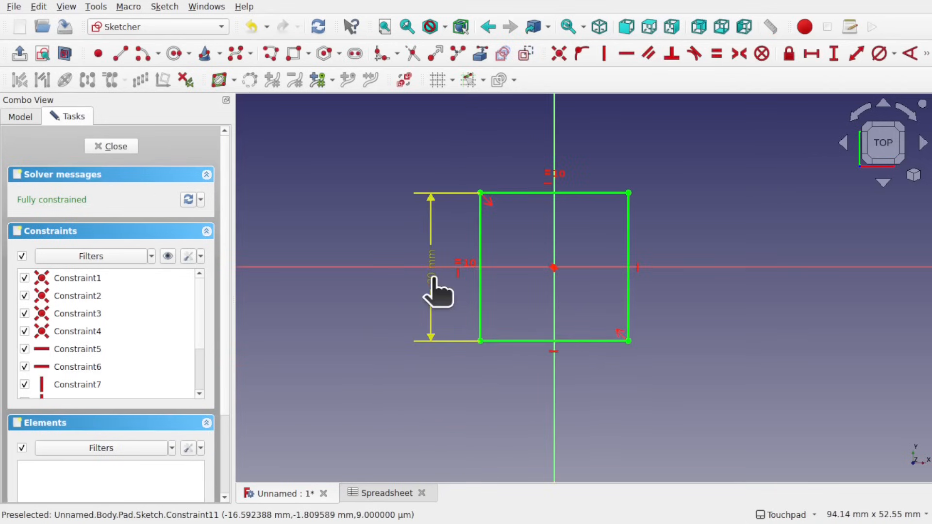
Bind the vertical length constraint of the base square to the expression Spreadsheet.BaseSize and close the sketch
double_click(433, 277)
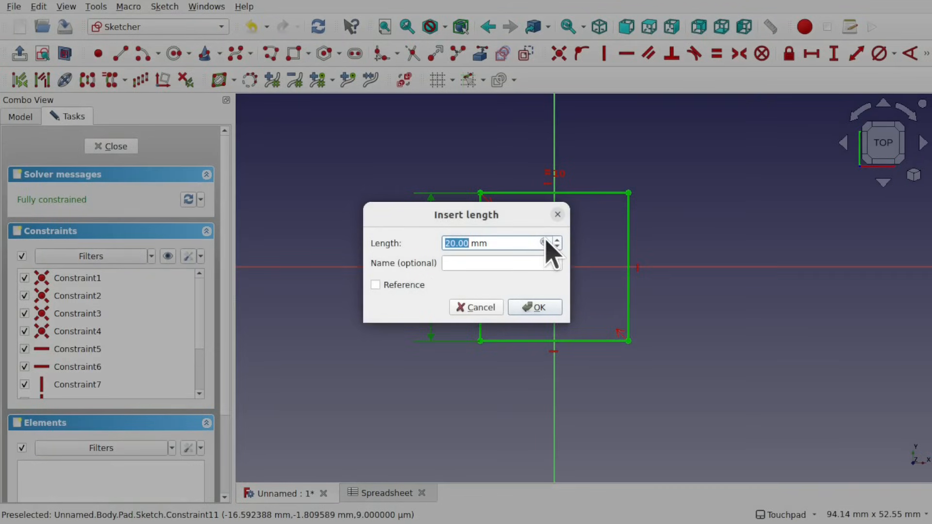
click(544, 241)
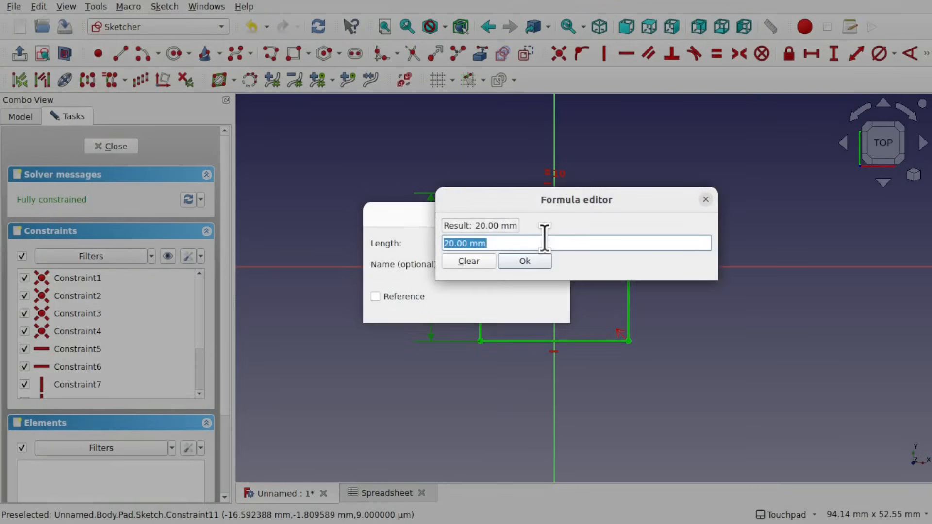
text(spr)
key(Down)
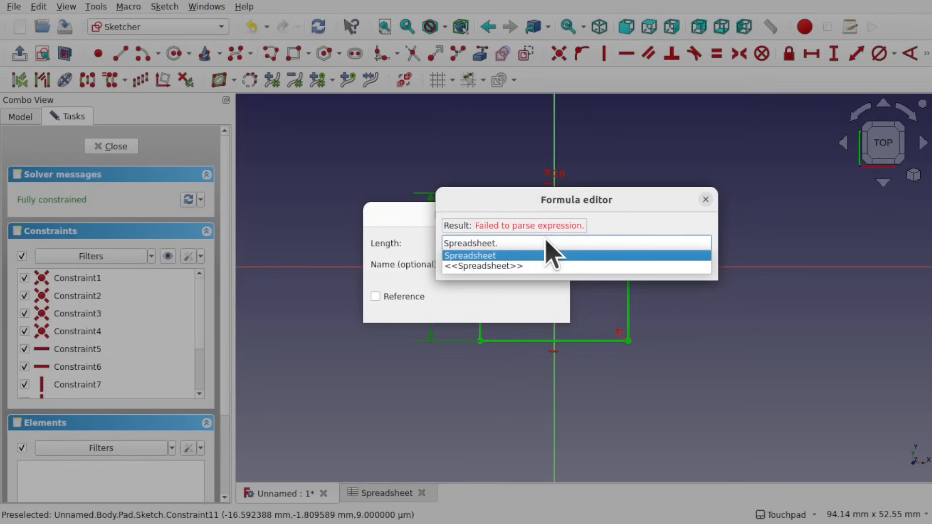
text(BaseSize)
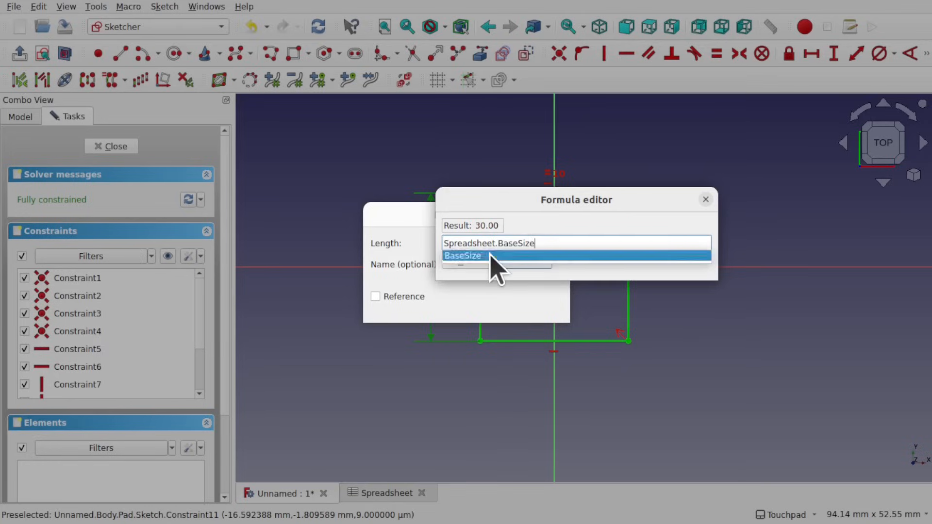
click(490, 257)
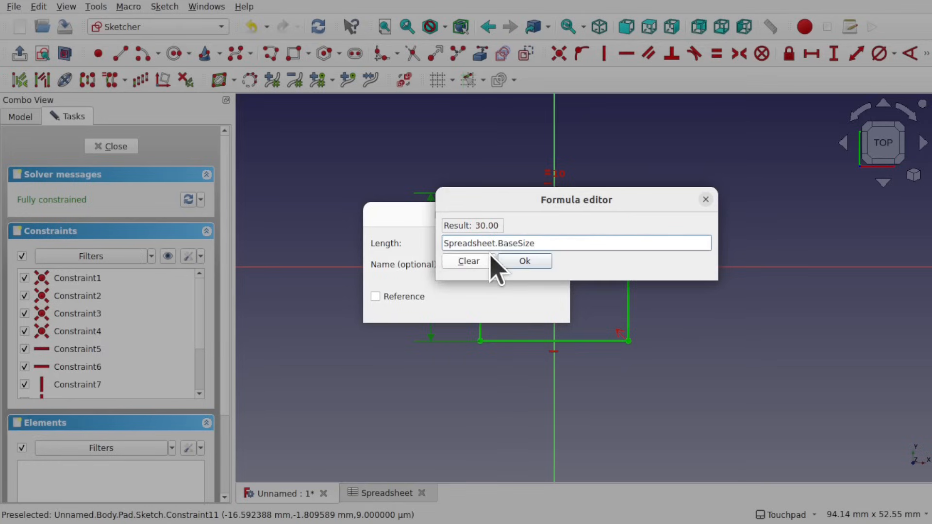
click(528, 264)
click(530, 309)
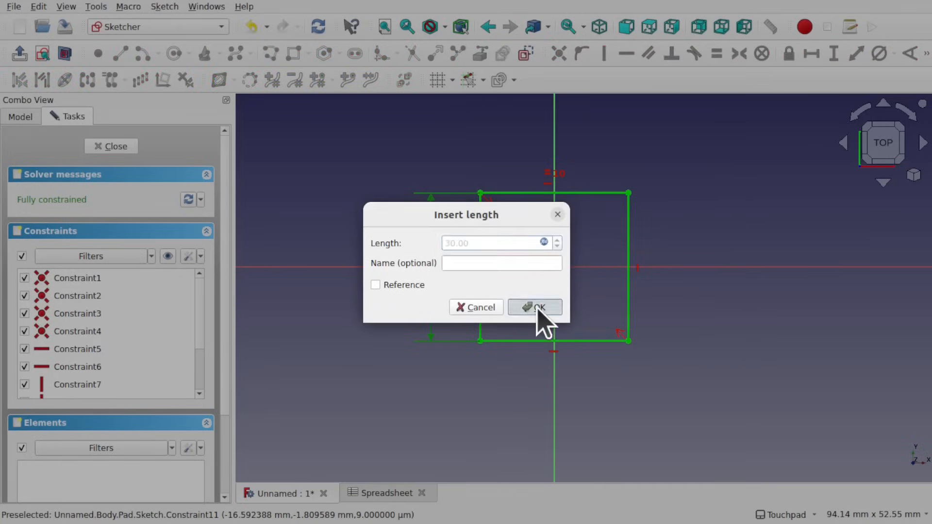
click(101, 148)
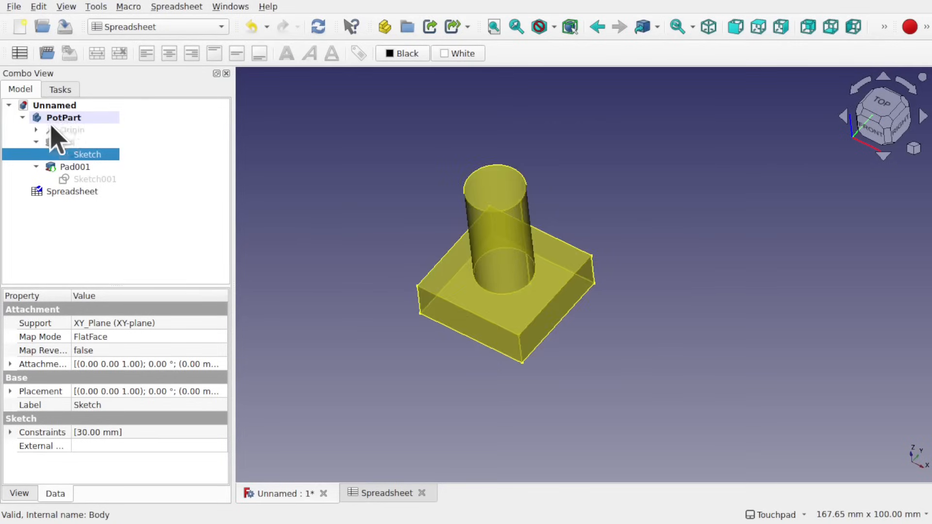
Switch PotPart's Pot Types property to P1 and check the updated model
click(67, 118)
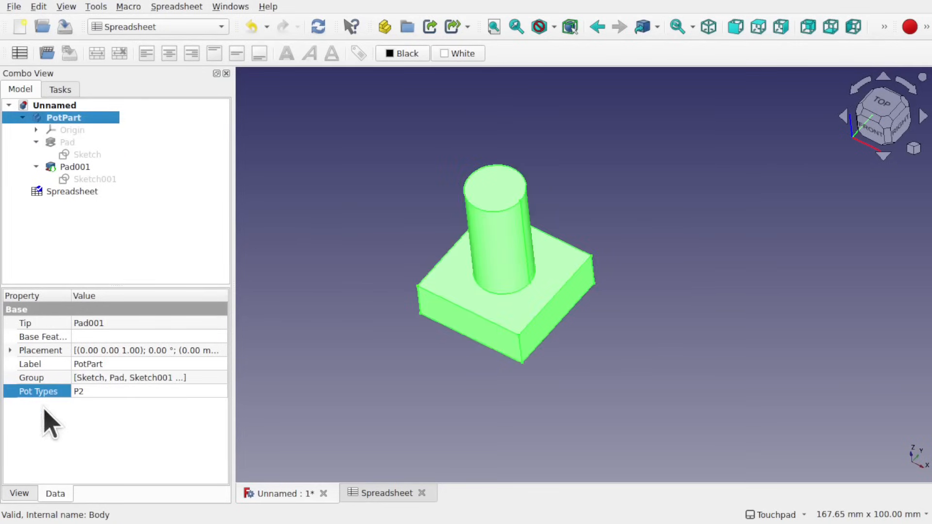
click(116, 392)
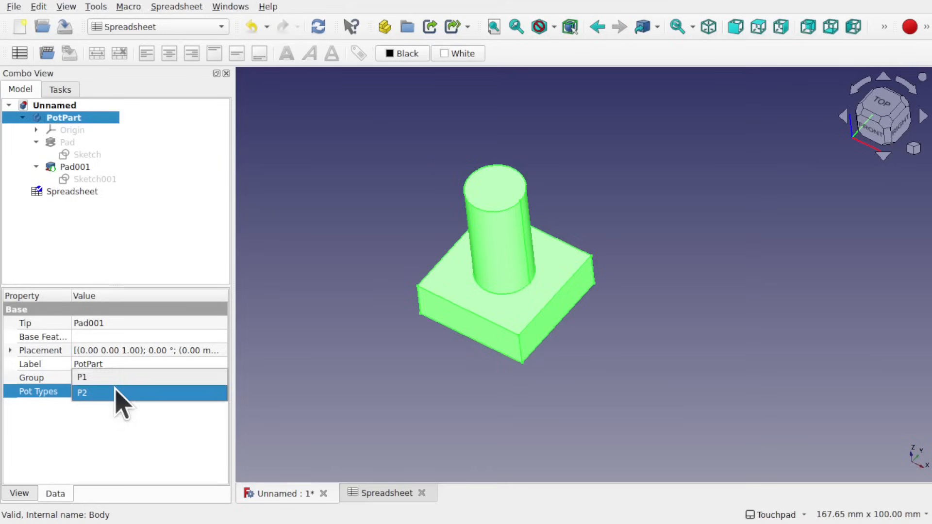
click(124, 378)
click(321, 342)
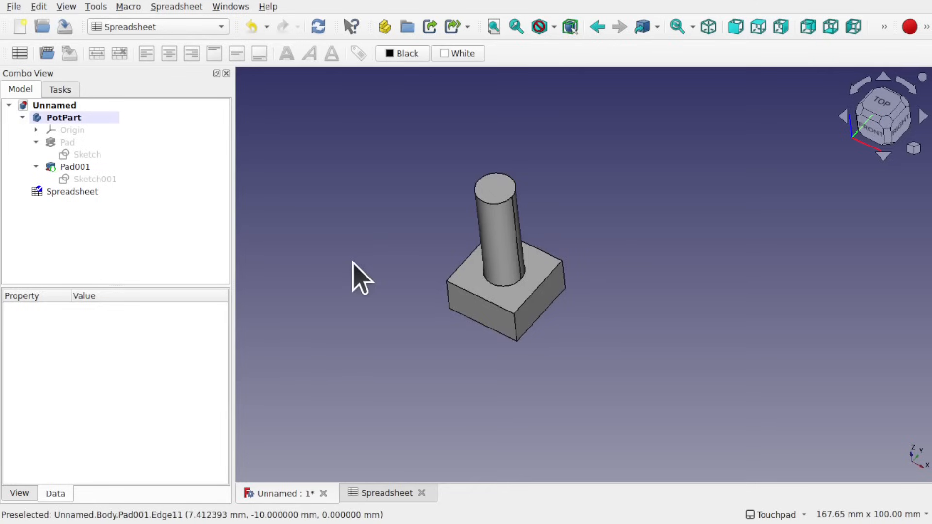
shift+middle_drag(398, 278, 293, 212)
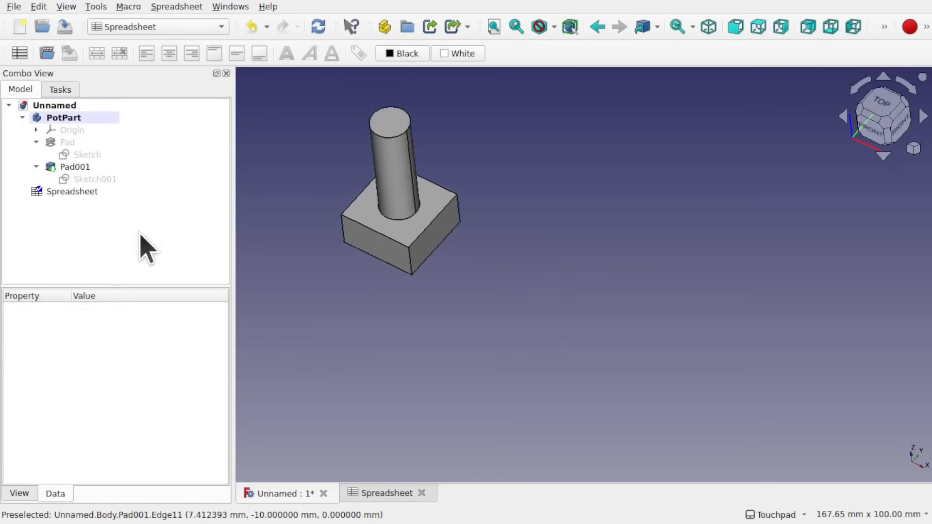
Switch to the Part Design workbench, then create a new body with a sketch on its XY plane
click(148, 27)
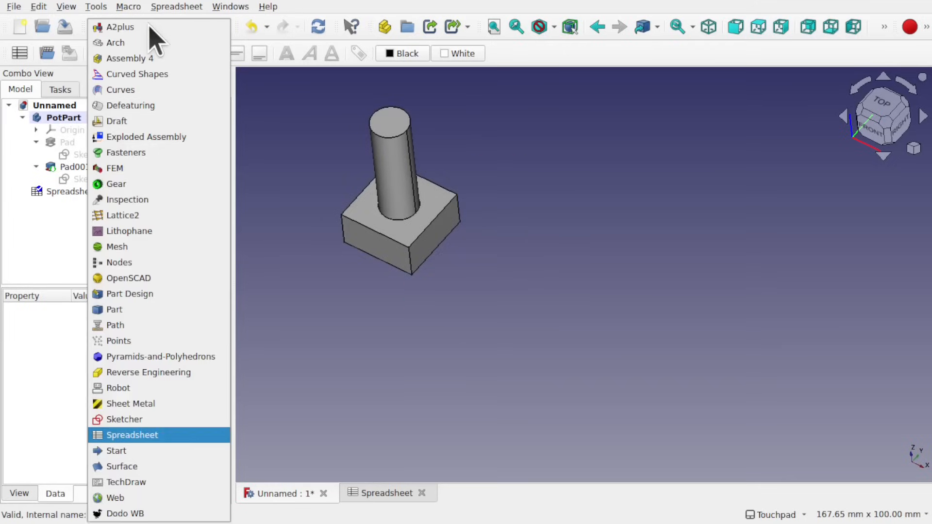
click(182, 295)
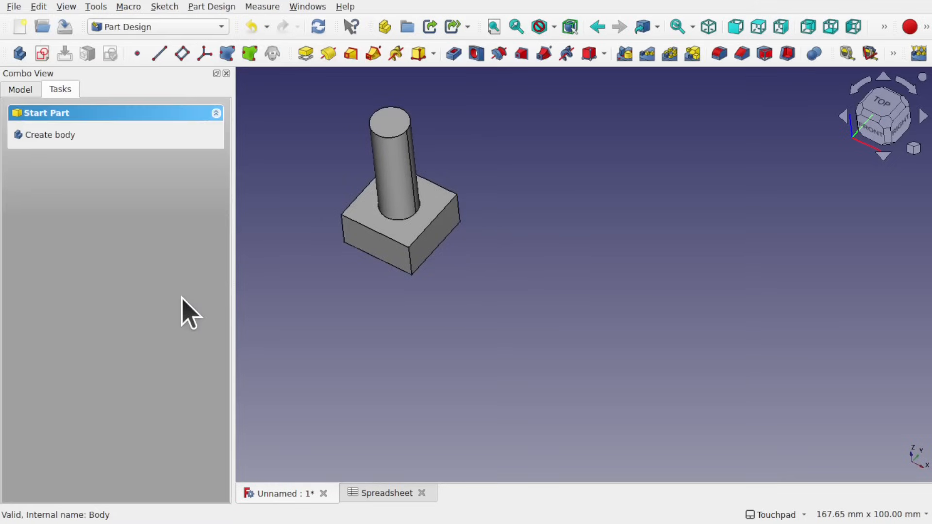
click(53, 138)
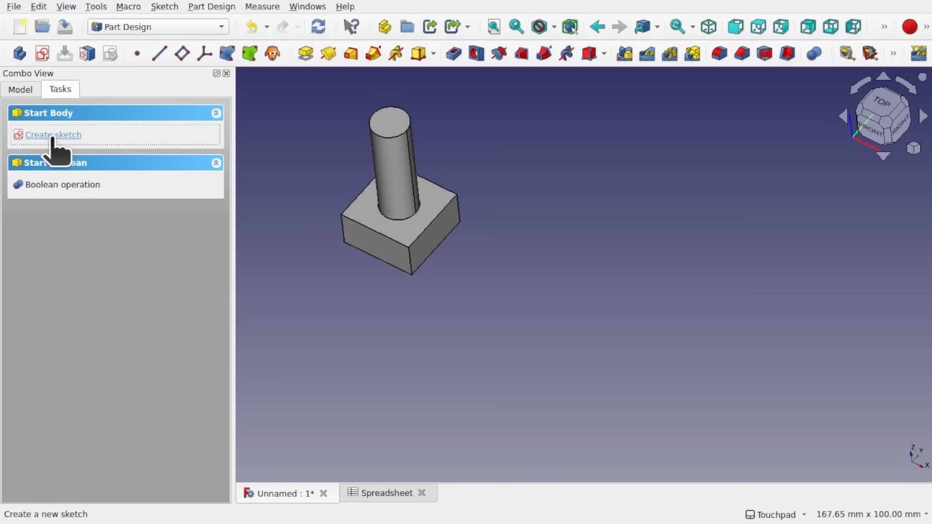
click(52, 136)
click(64, 171)
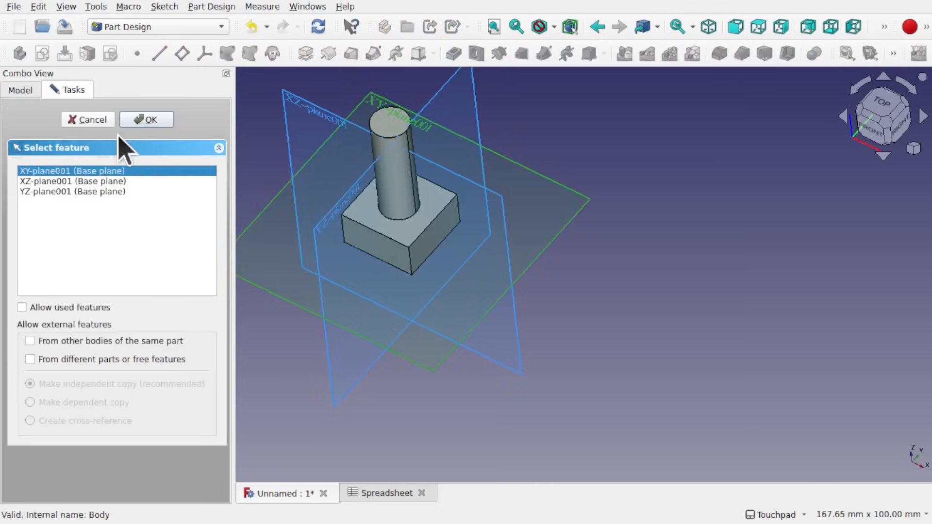
click(145, 120)
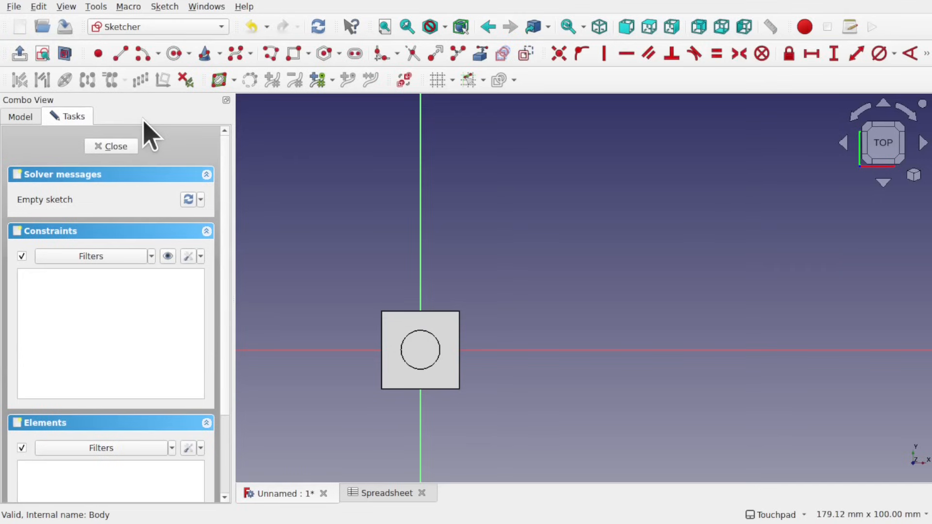
Hide the PotPart body while the new sketch stays open
click(18, 118)
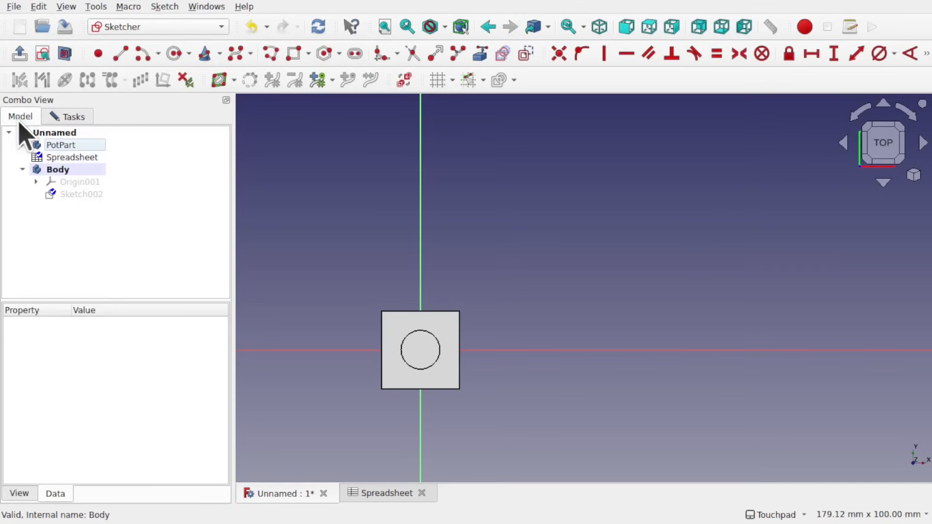
click(68, 170)
click(75, 145)
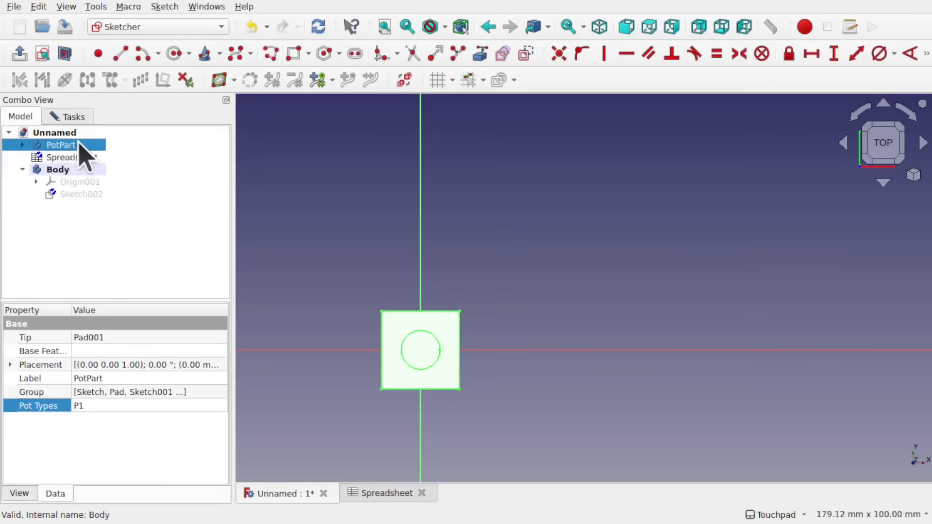
key(space)
Sketch a rectangle about 68 by 67 mm enclosing the origin
mouse_move(454, 316)
middle_down()
mouse_move(558, 242)
mouse_move(547, 241)
middle_up()
click(294, 55)
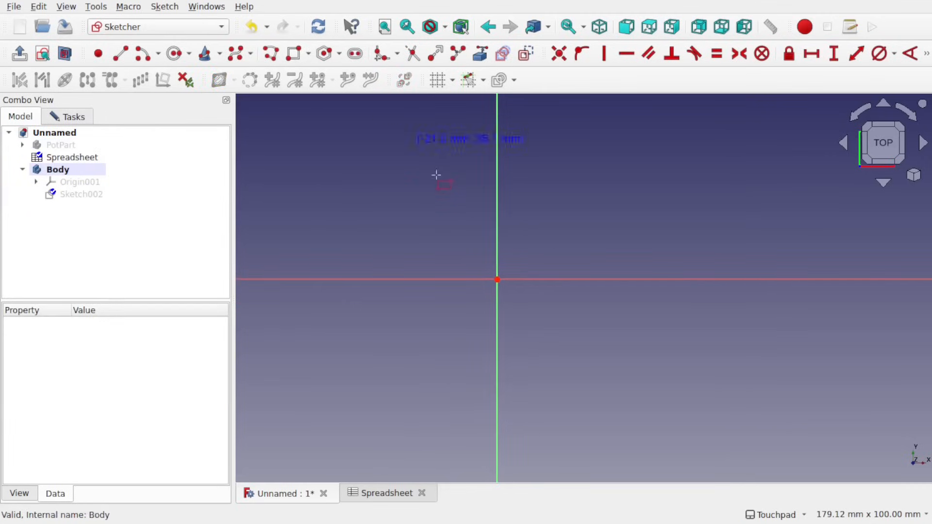
click(366, 159)
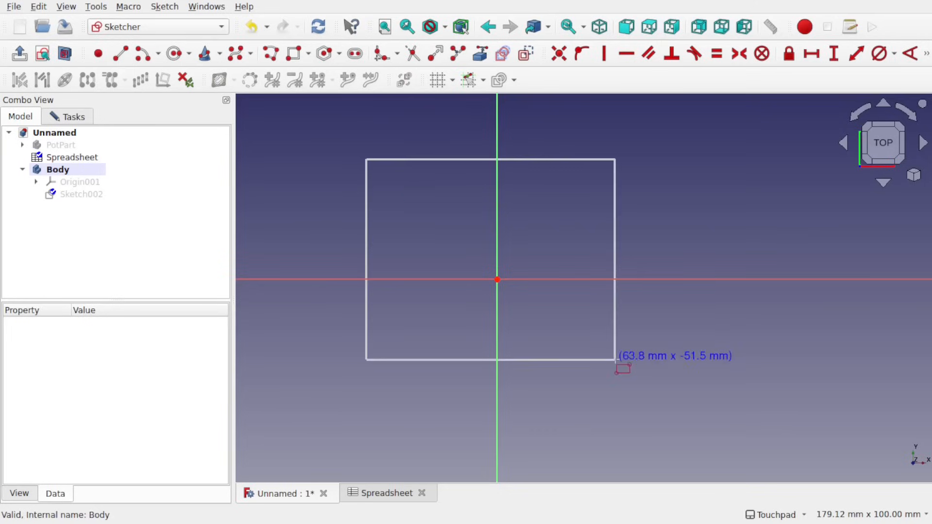
click(633, 419)
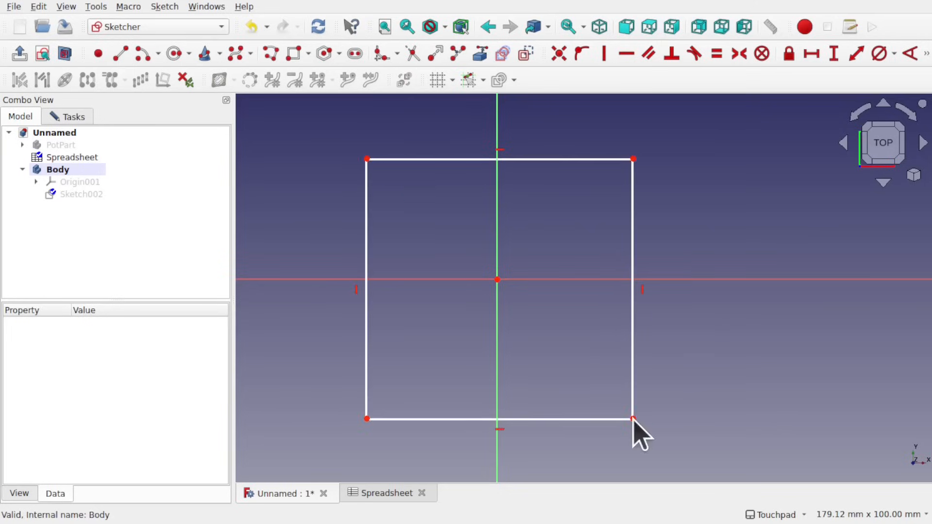
Constrain the rectangle's upper-left and lower-right corners to be symmetric about the origin
click(367, 160)
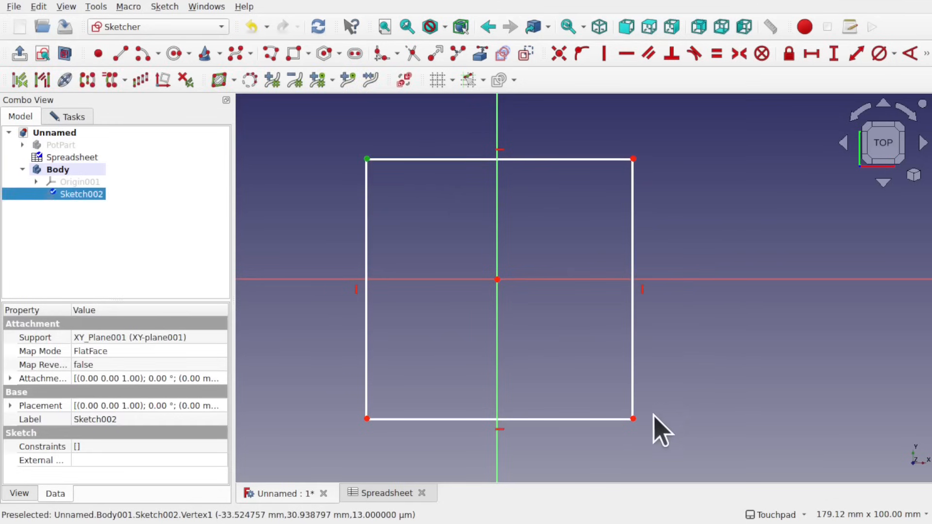
click(633, 419)
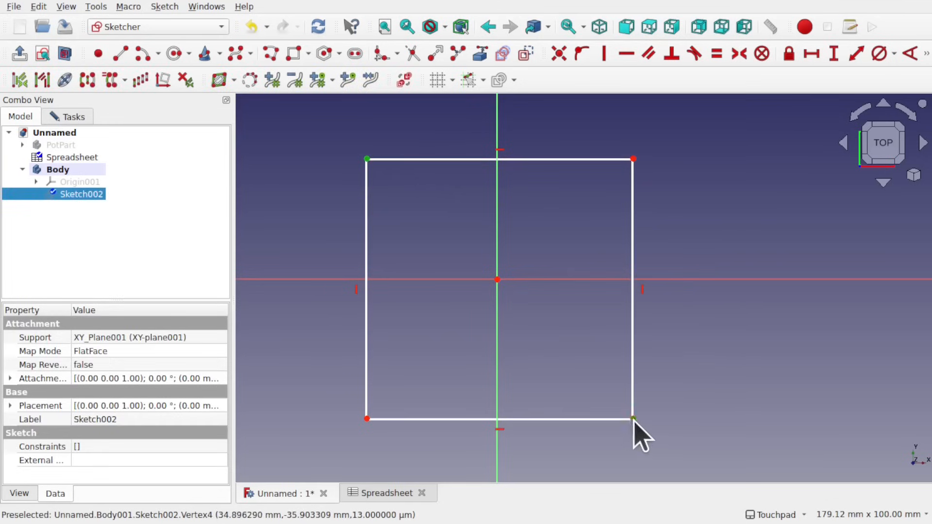
click(497, 280)
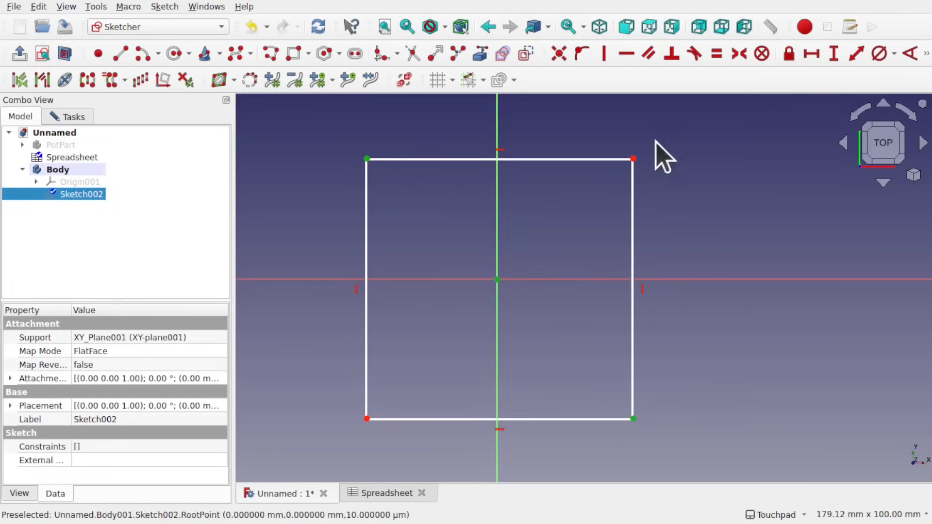
click(739, 54)
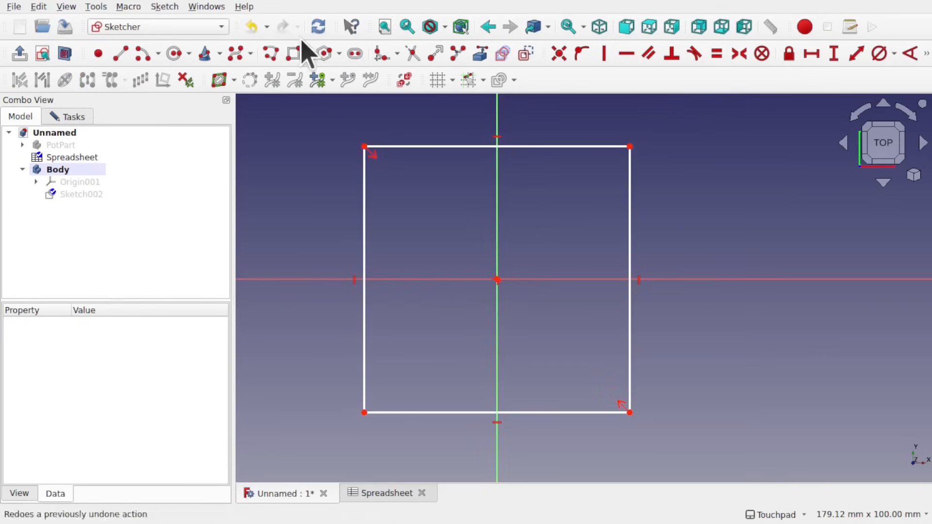
click(310, 54)
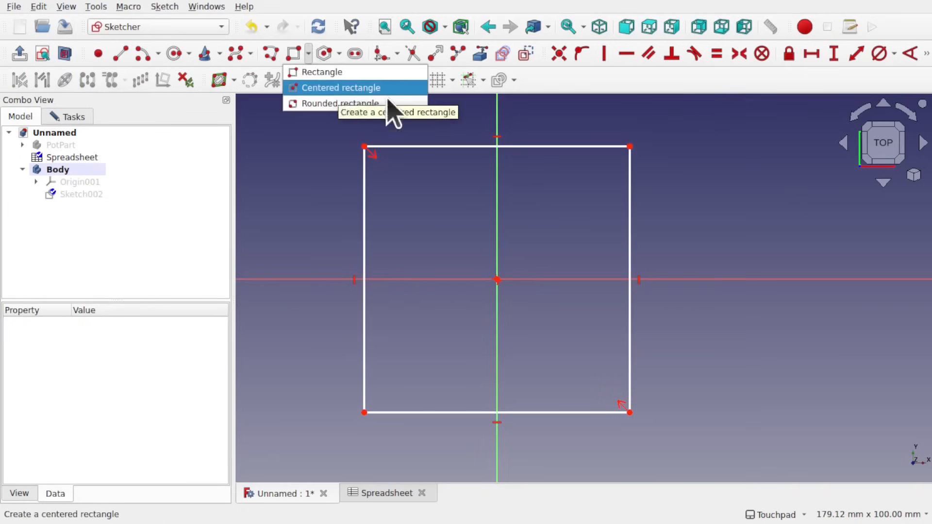
click(558, 200)
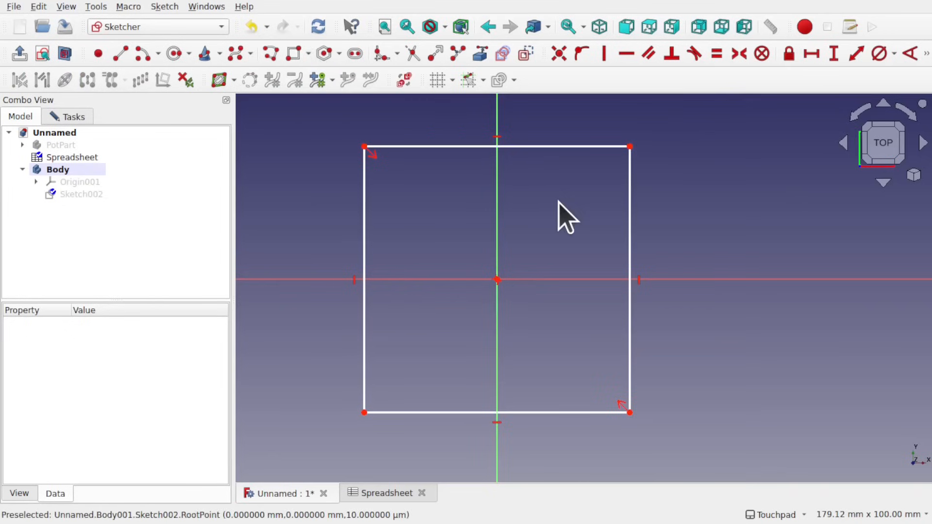
Constrain the rectangle's top edge to a horizontal length of 60 mm
click(575, 146)
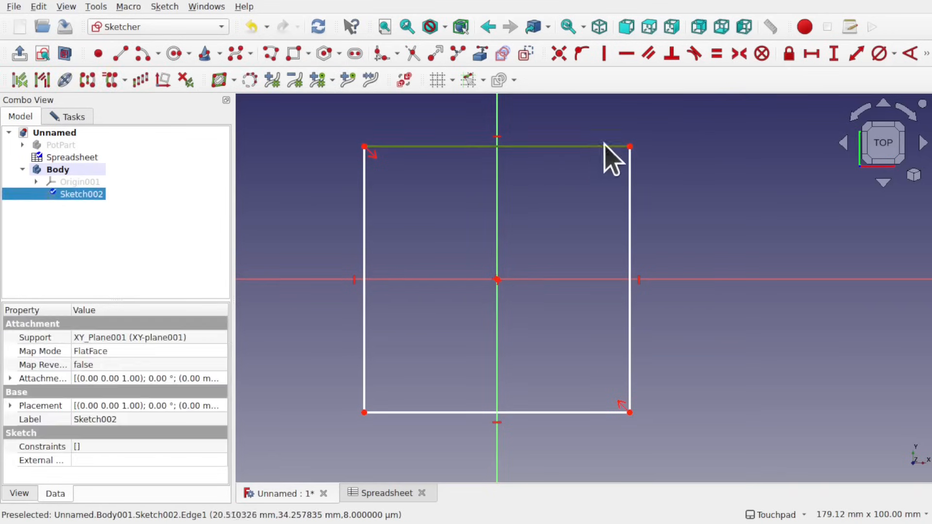
click(811, 55)
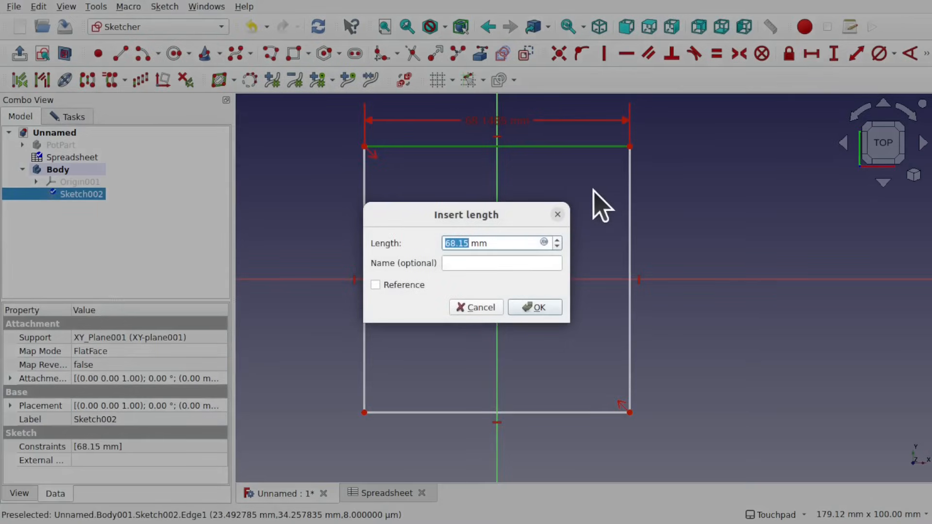
click(535, 307)
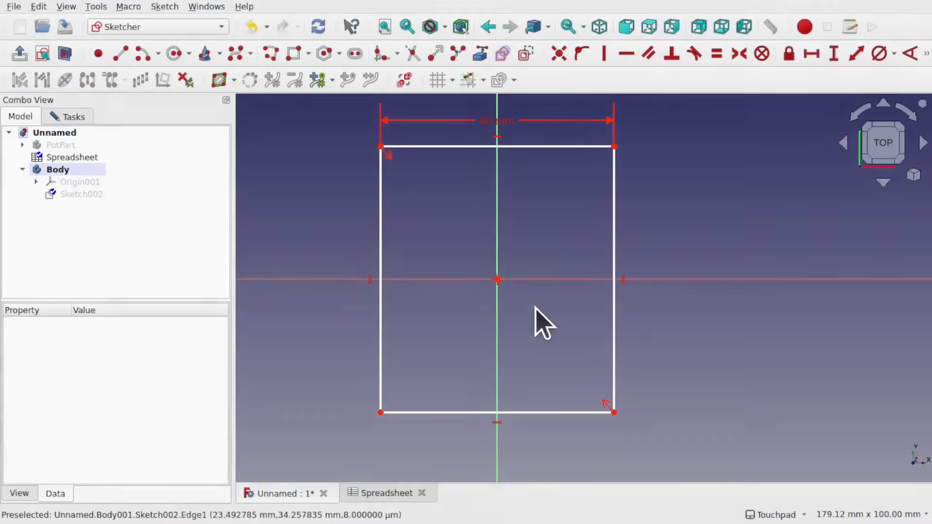
Constrain the rectangle's right edge to a vertical length of 70 mm
click(619, 239)
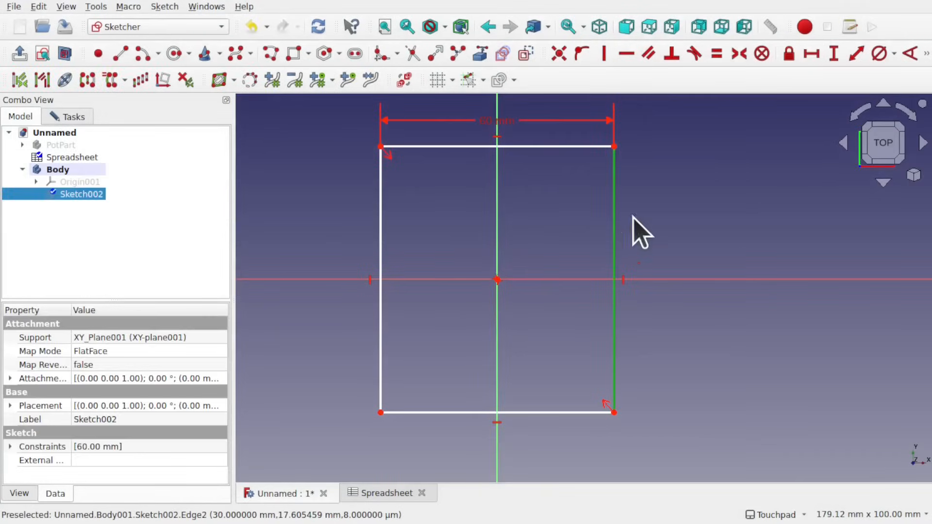
click(834, 58)
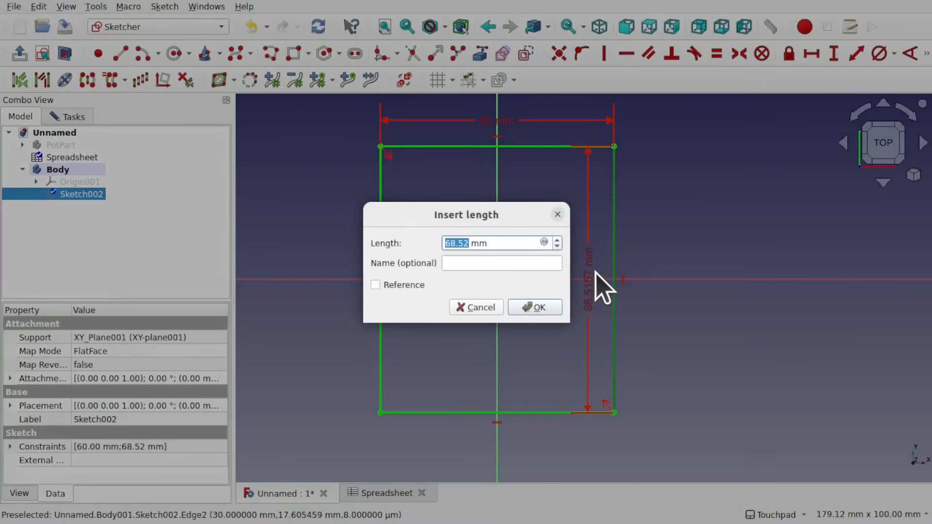
key(Return)
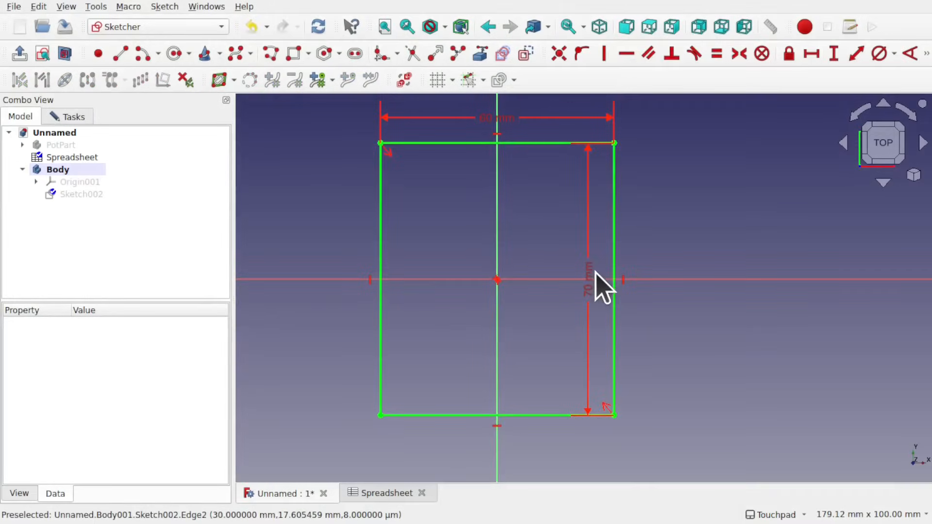
Rename the new body containing the rectangle sketch as BreadBoard
click(61, 171)
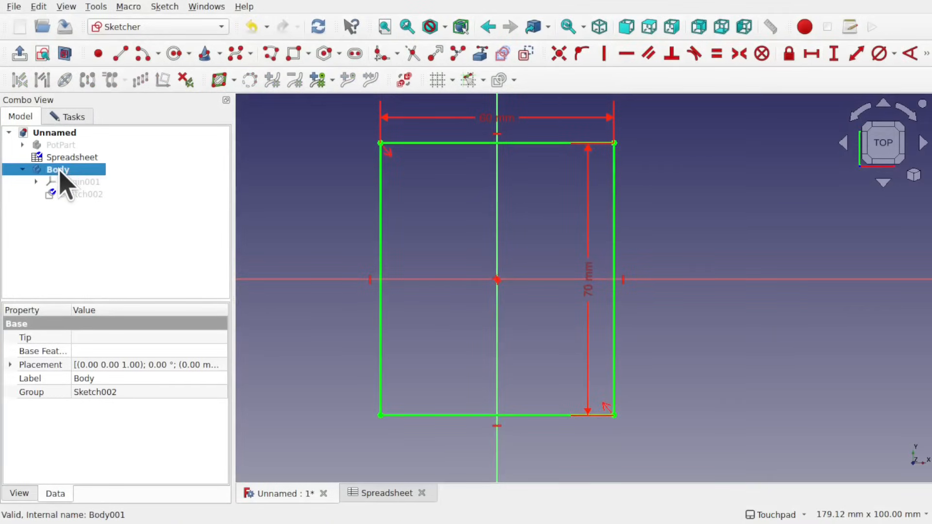
right_click(62, 184)
click(144, 364)
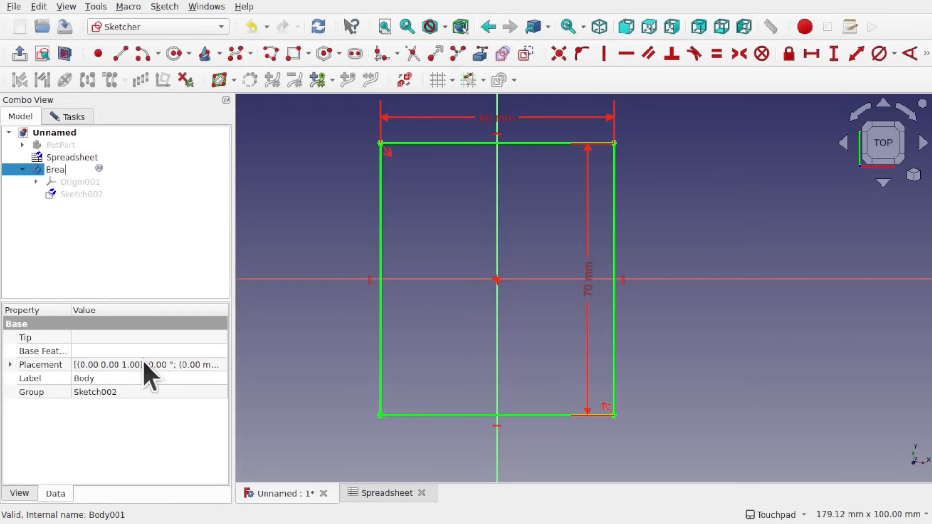
text(dBoard)
key(Return)
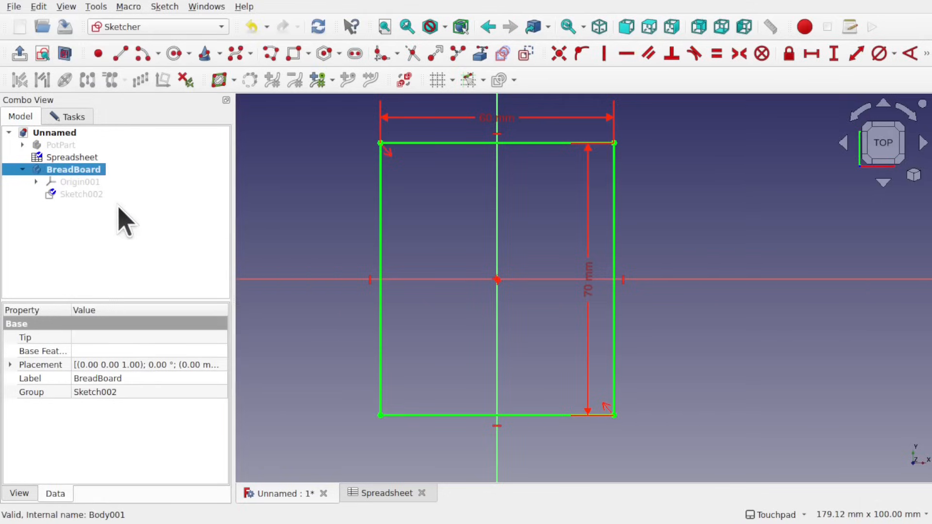
Open the spreadsheet and enter the table title BreadBoard in cell E1
double_click(79, 158)
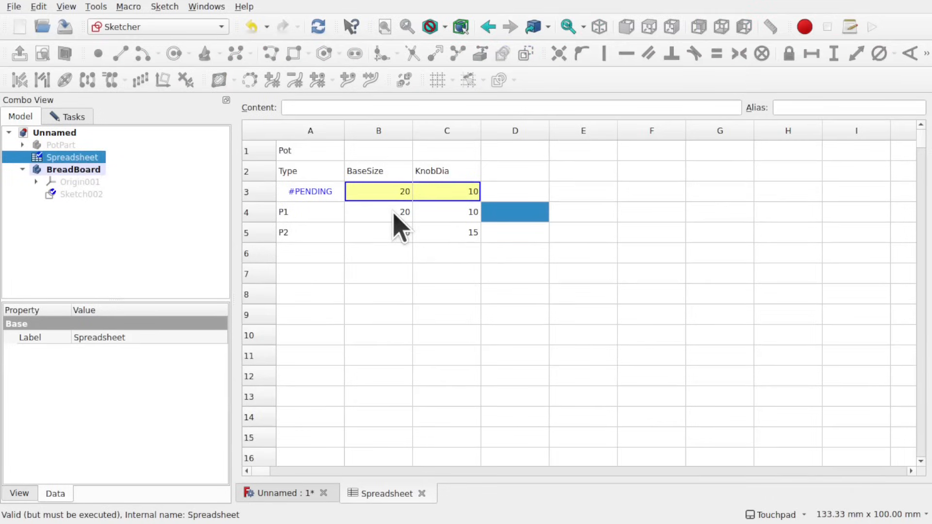
click(314, 276)
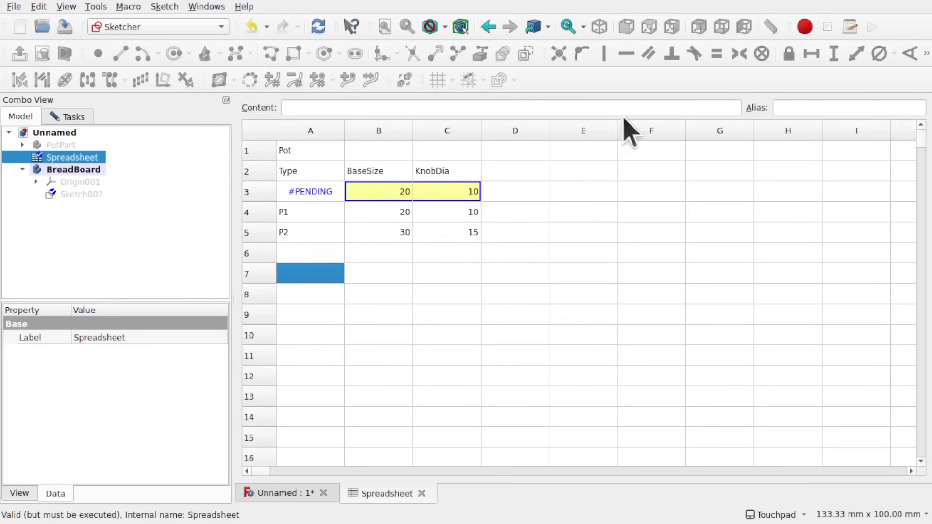
click(574, 151)
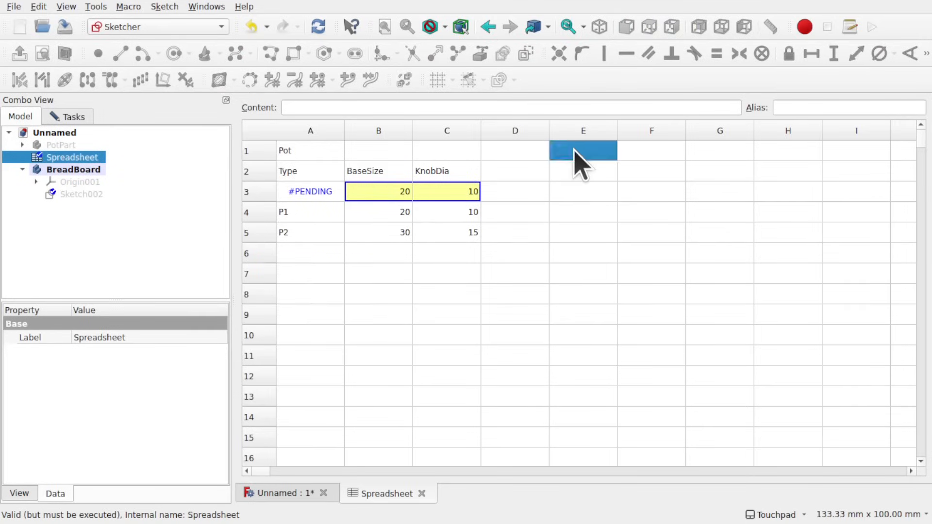
text(BreadBoard)
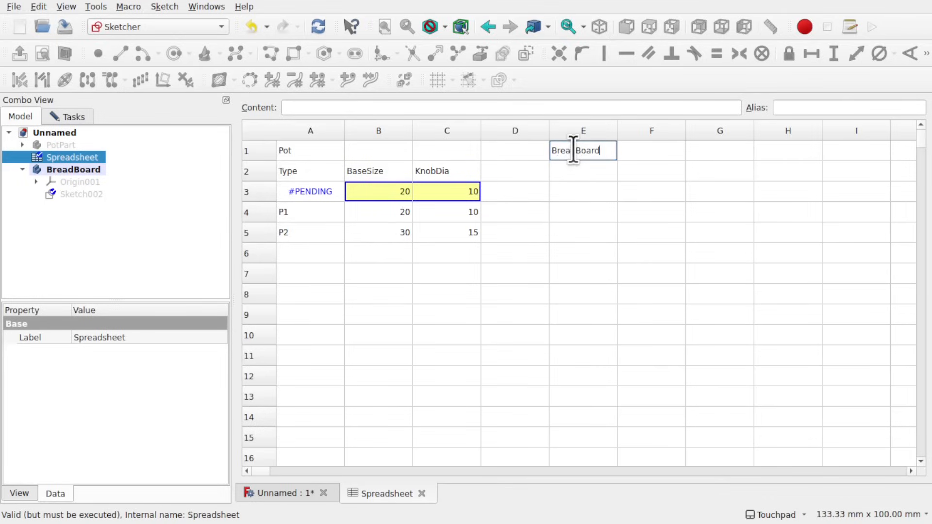
key(Return)
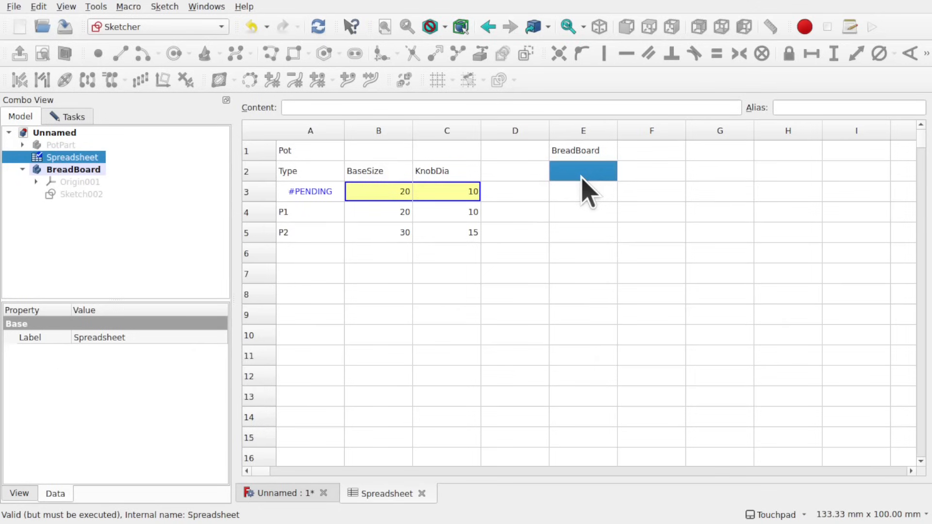
Enter the column headers Type, Height, Width and Length in cells E2 to H2
text(Type)
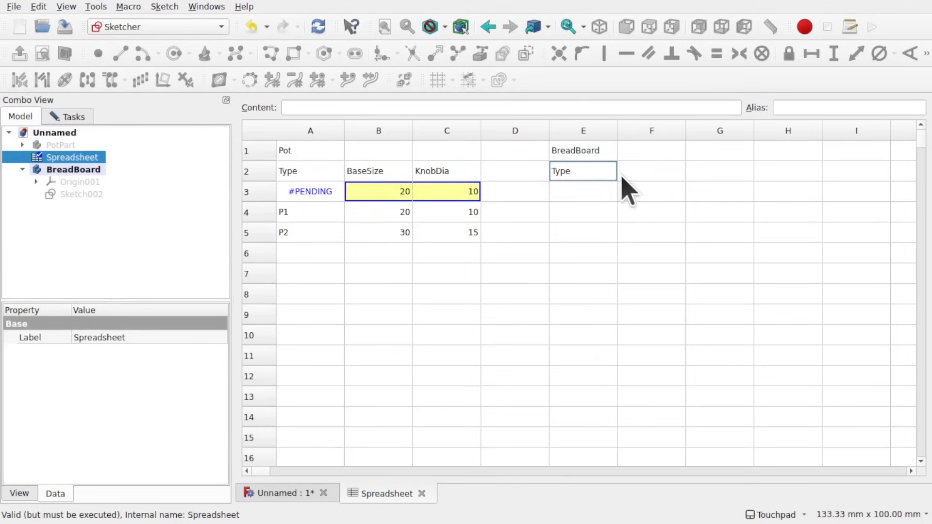
click(669, 172)
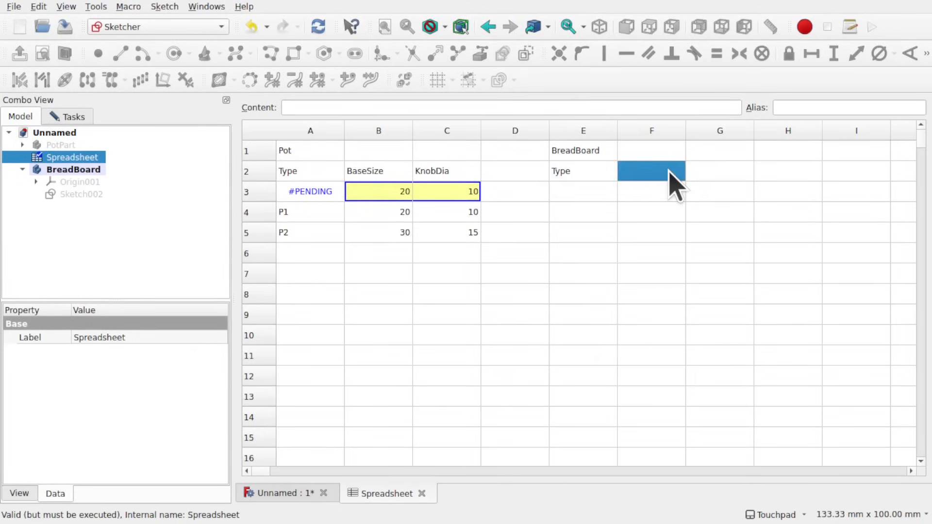
text(Height)
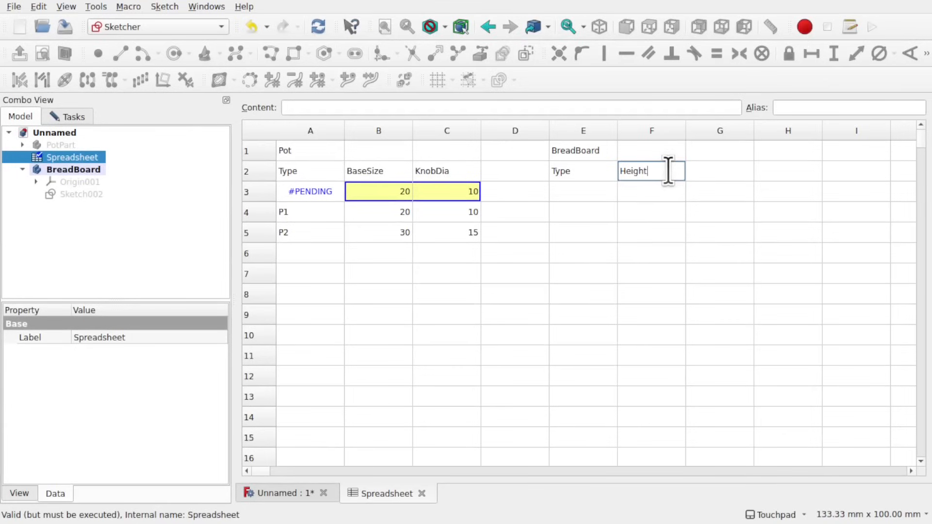
click(716, 177)
text(Wid)
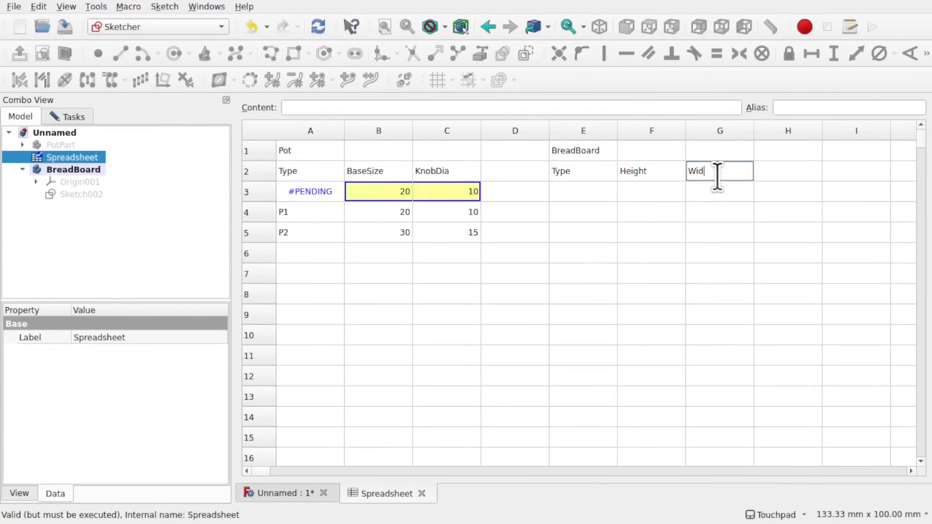
text(th)
click(789, 181)
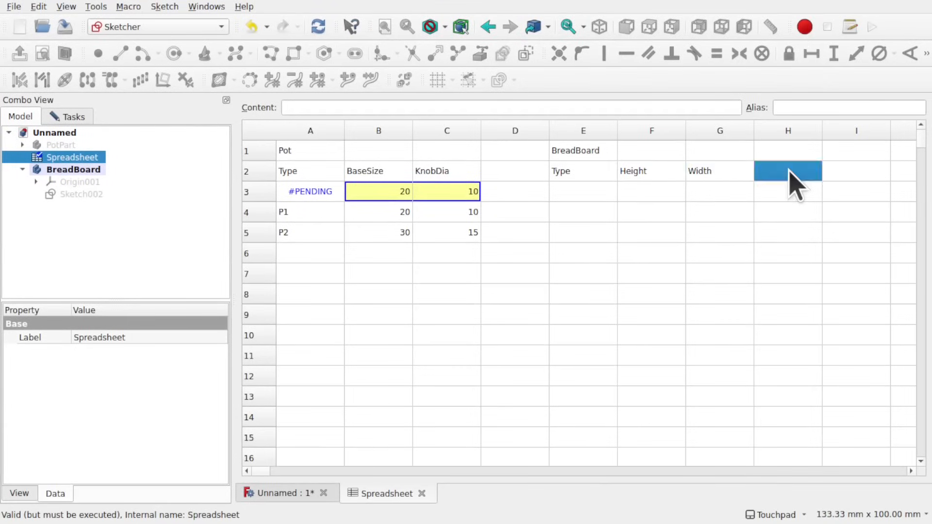
text(Leng)
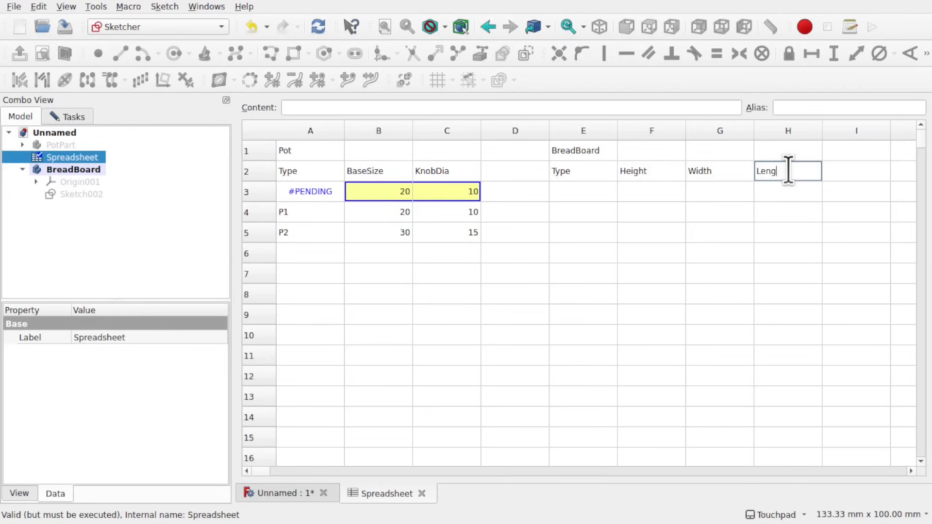
text(th)
Enter the breadboard type names B1 in cell E4 and B2 in cell E5
click(592, 191)
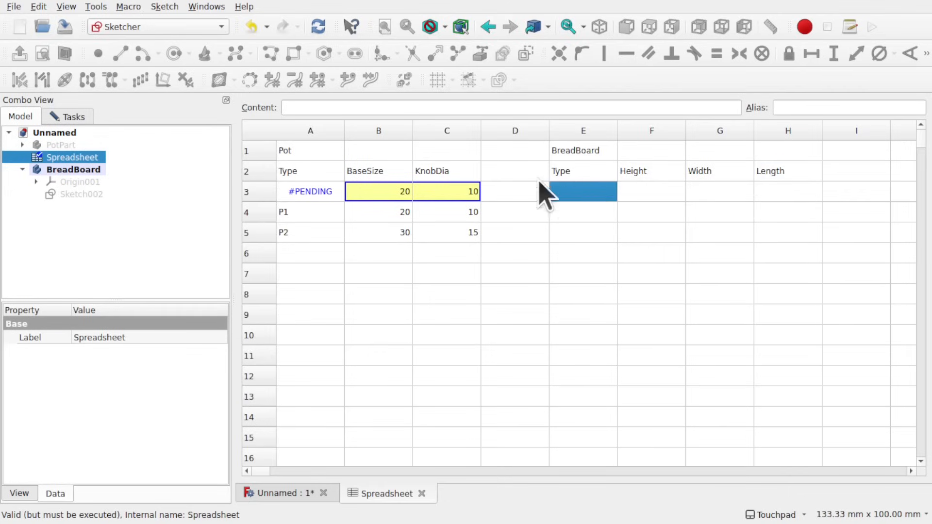
click(585, 214)
text(B1)
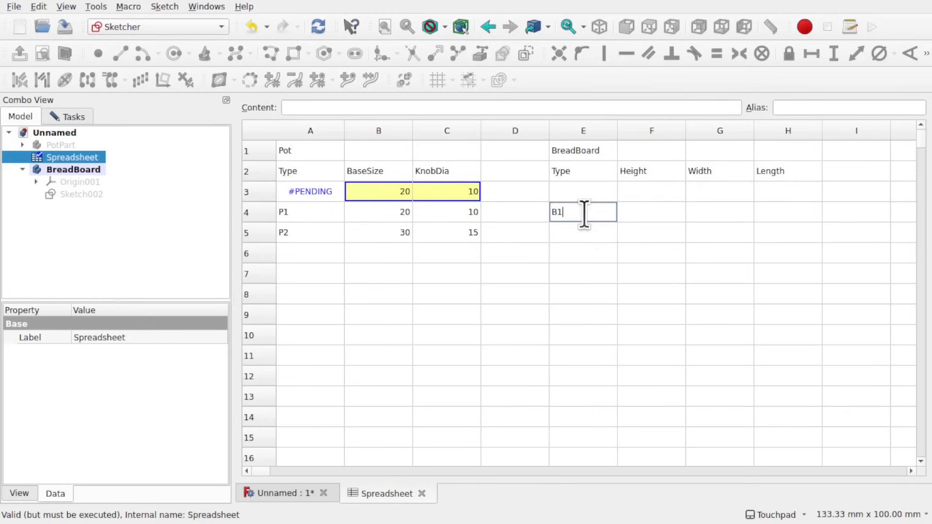
key(Return)
text(B2)
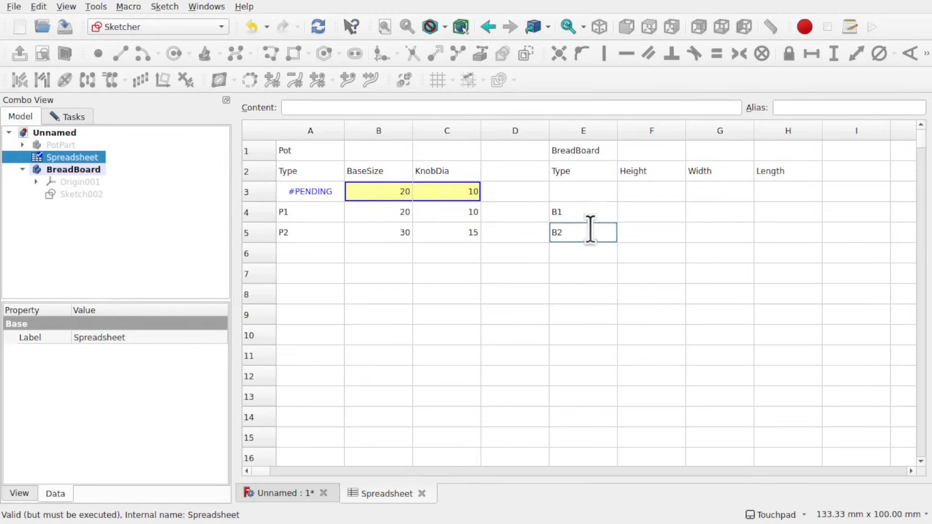
Replace the Height column header in cell F2 with Thickness
click(660, 210)
double_click(660, 211)
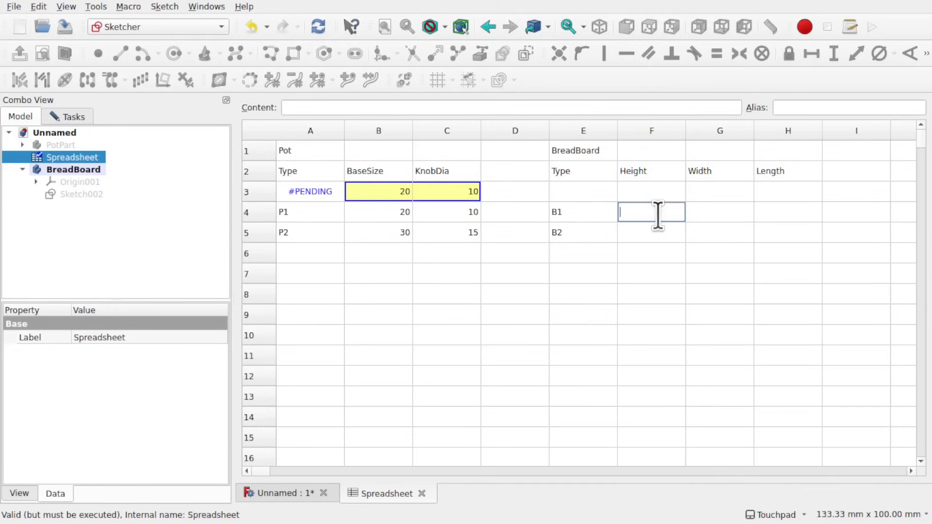
click(658, 170)
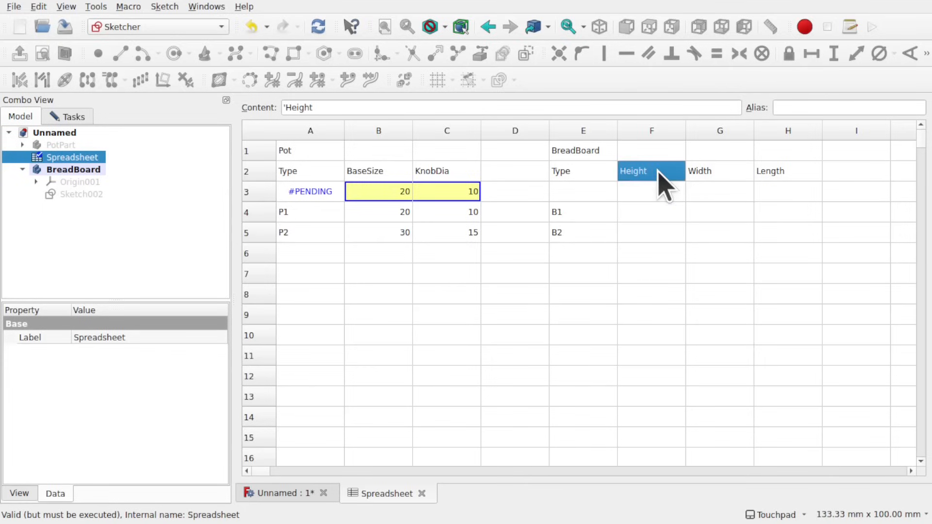
text(Thickn)
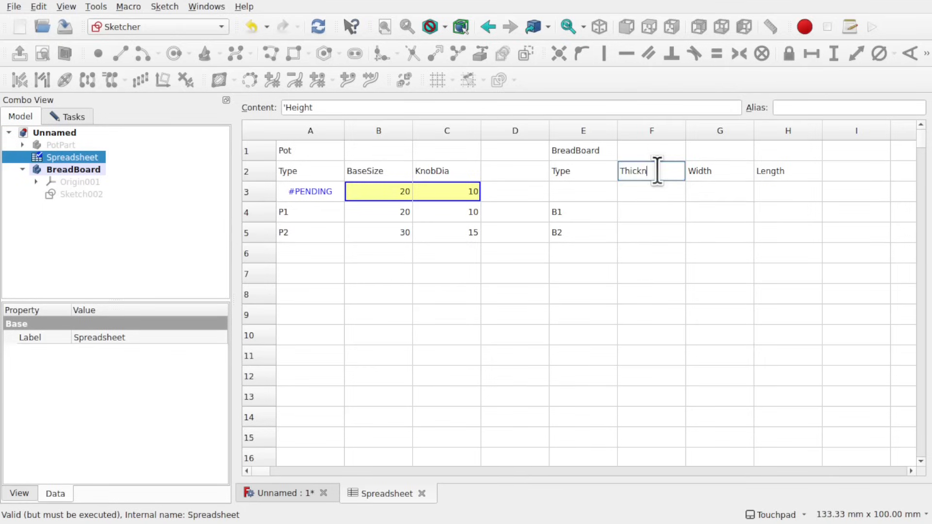
text(ess)
Fill the B1 row with thickness 10, width 60 and length 50
click(670, 216)
double_click(669, 213)
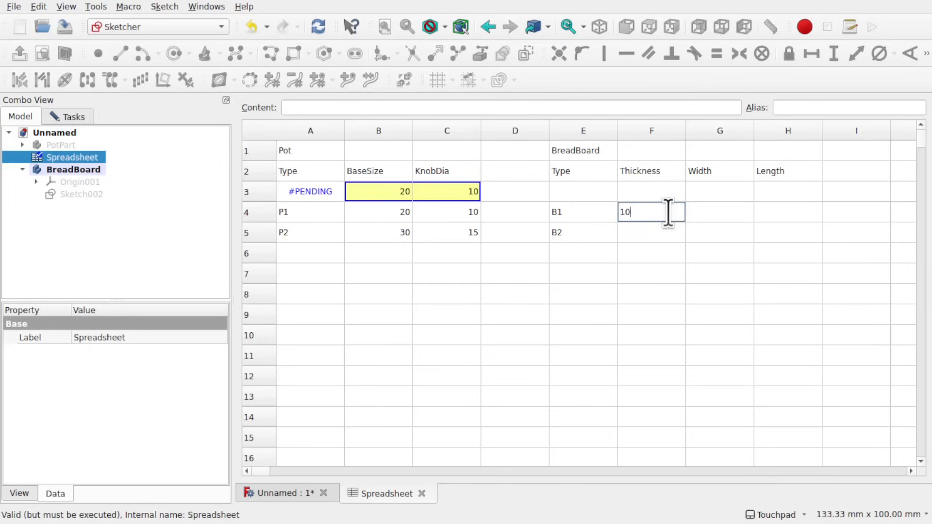
click(727, 214)
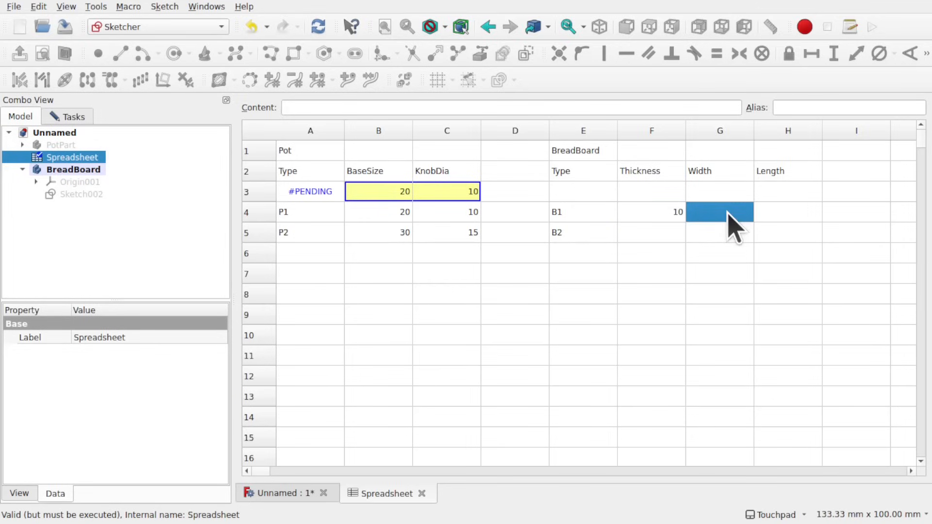
double_click(728, 213)
text(60)
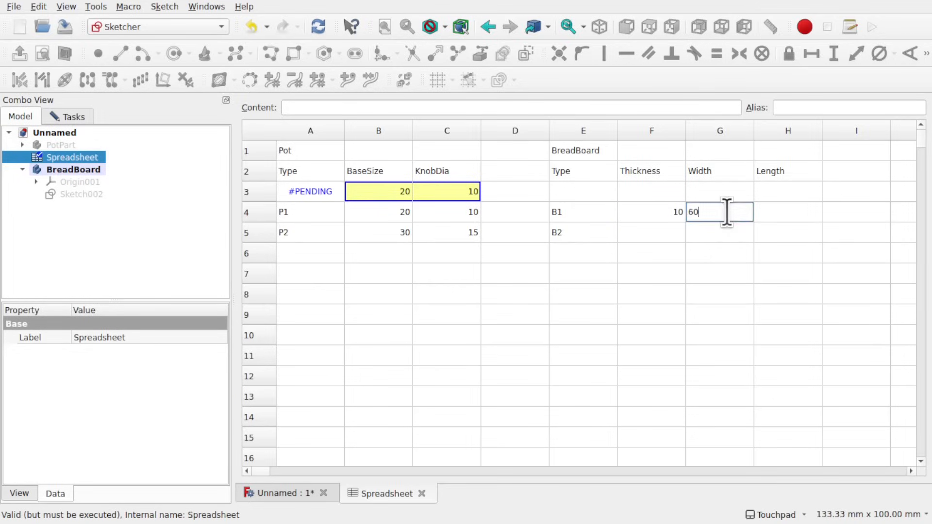
click(779, 214)
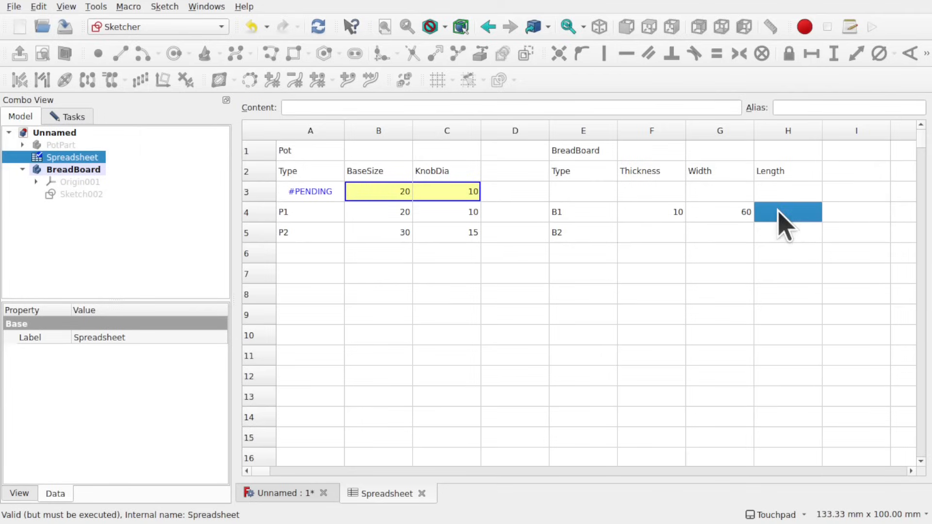
double_click(779, 213)
text(50)
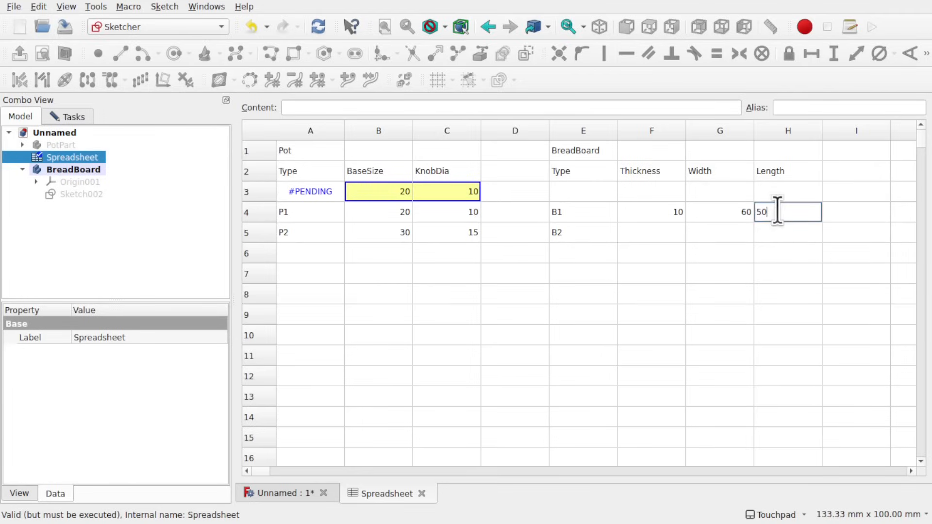
Fill the B2 row with width 30, length 25 and thickness 8
click(733, 234)
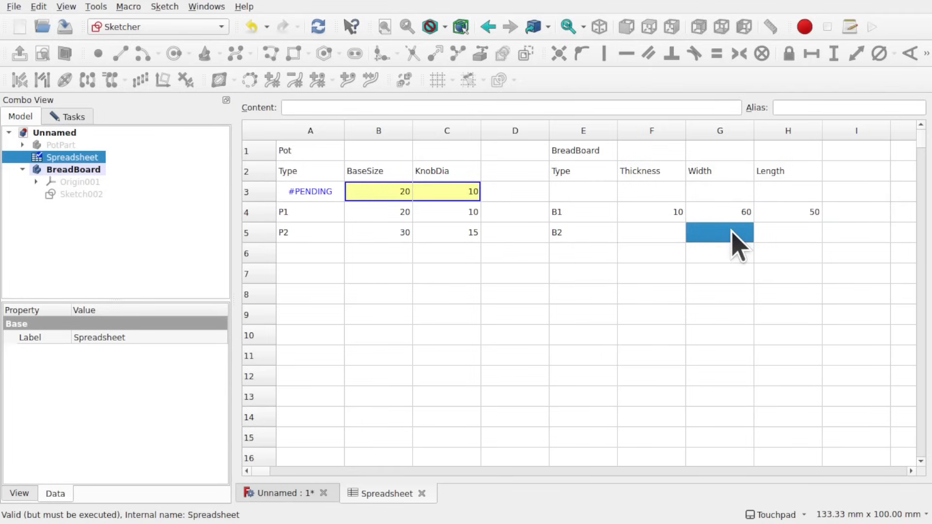
double_click(731, 232)
text(30)
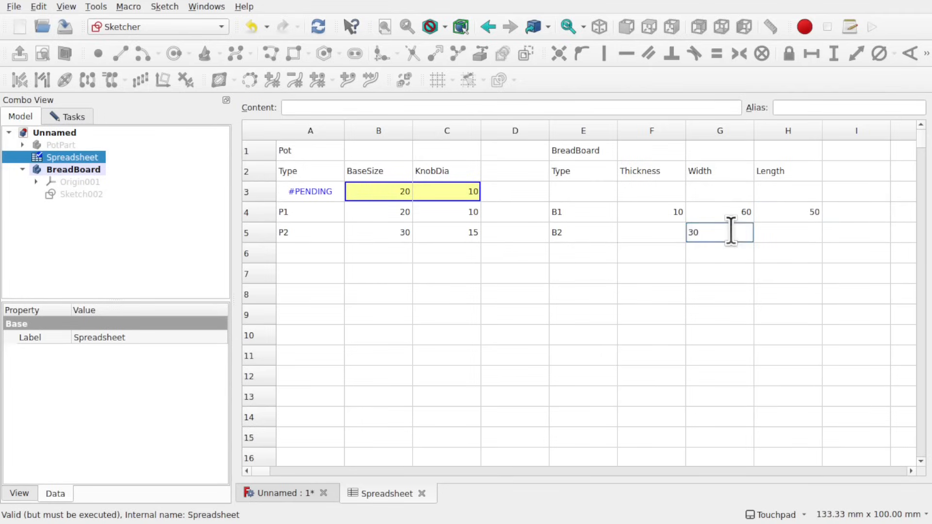
click(793, 233)
double_click(793, 233)
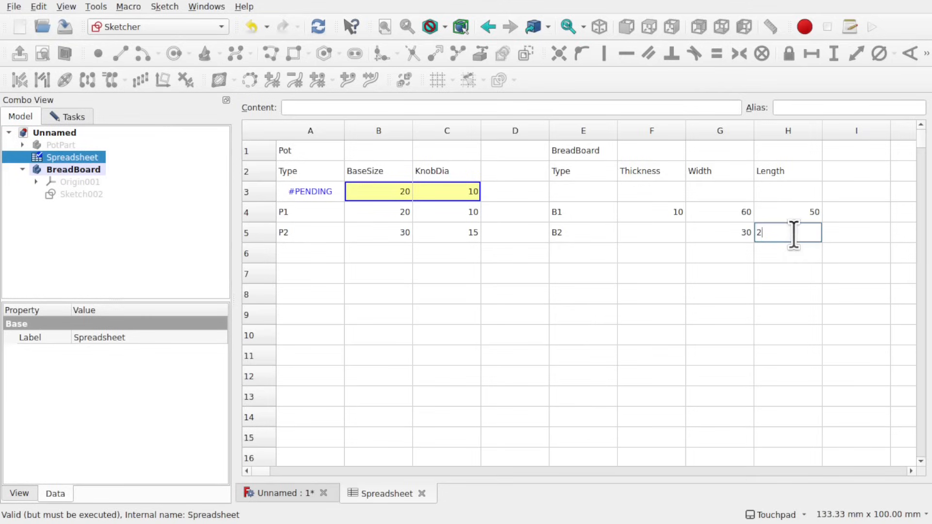
click(659, 236)
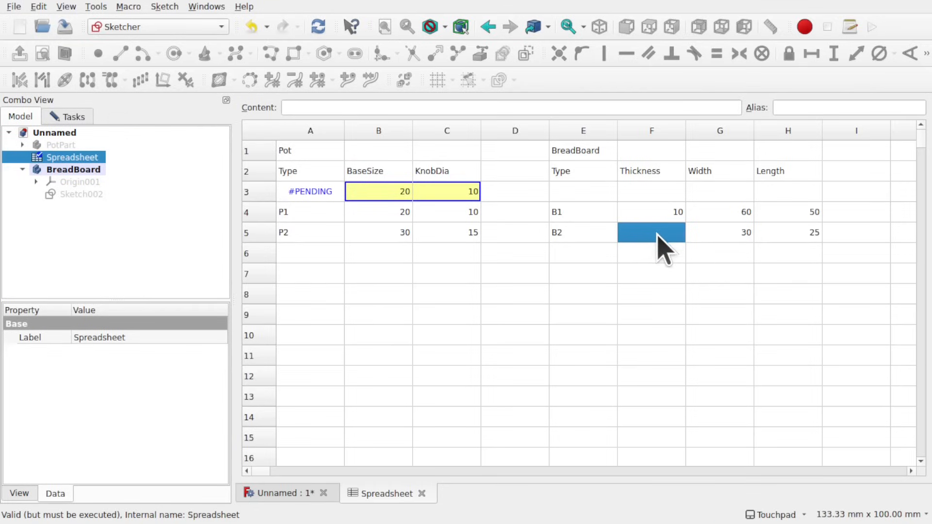
text(8)
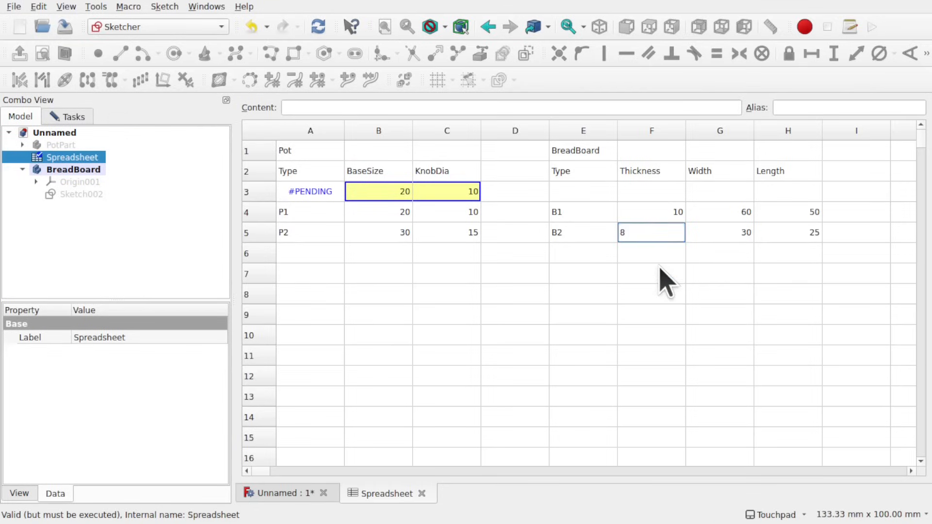
click(664, 277)
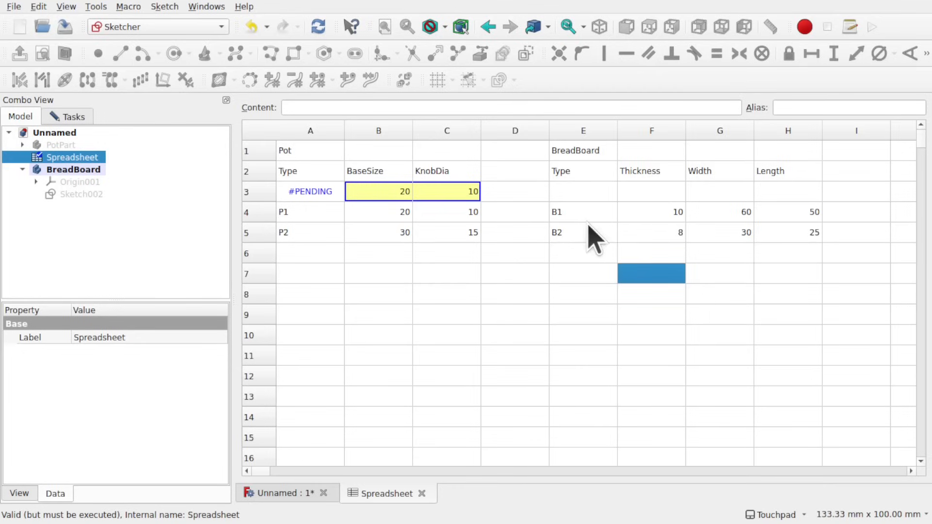
Set up a configuration table for cells E3 to H5, driven by the property <<BreadBoard>>.Config
click(564, 193)
drag(564, 193, 766, 224)
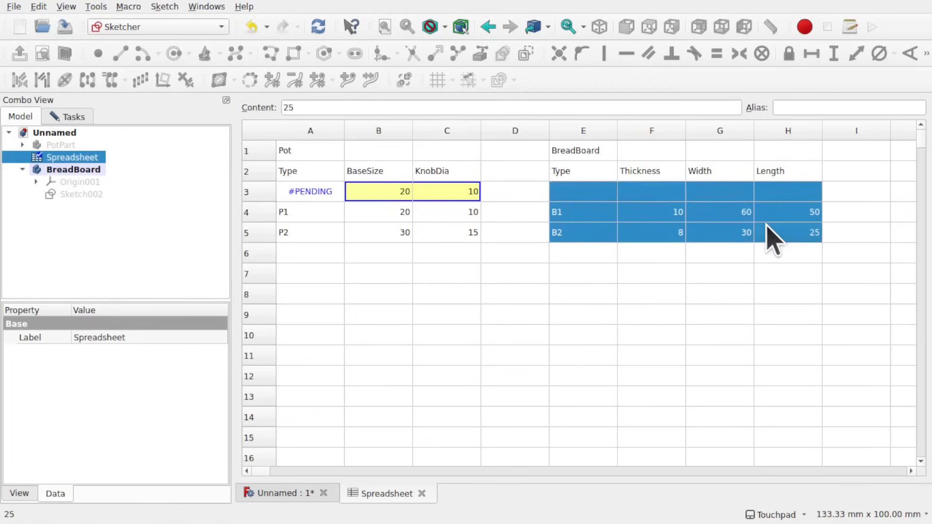
right_click(665, 235)
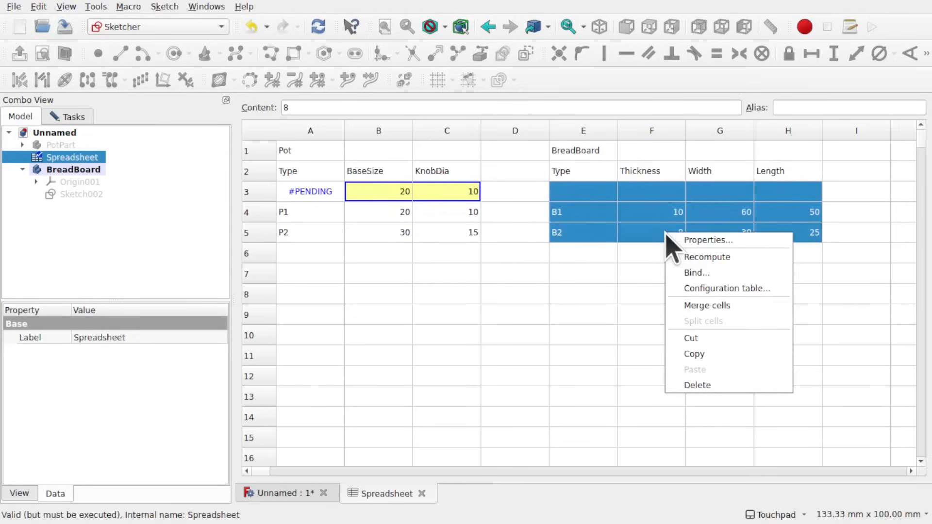
click(735, 289)
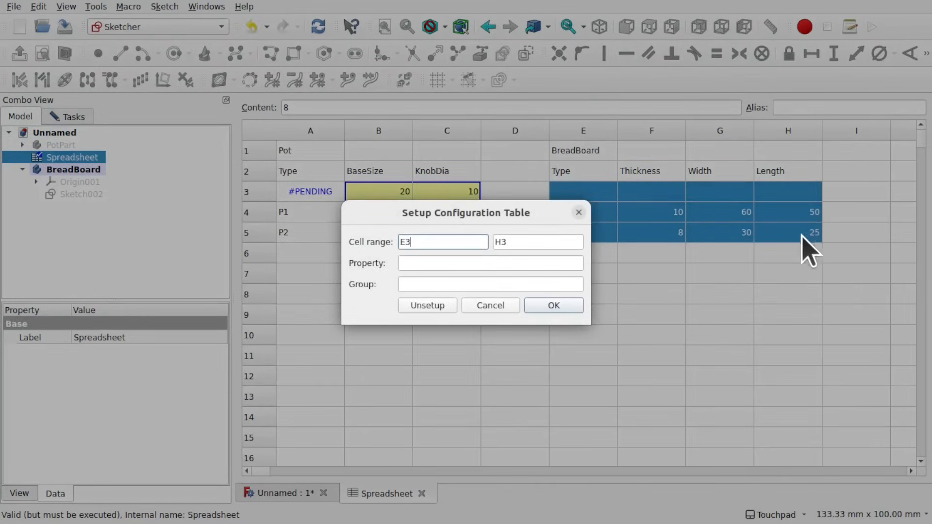
click(540, 245)
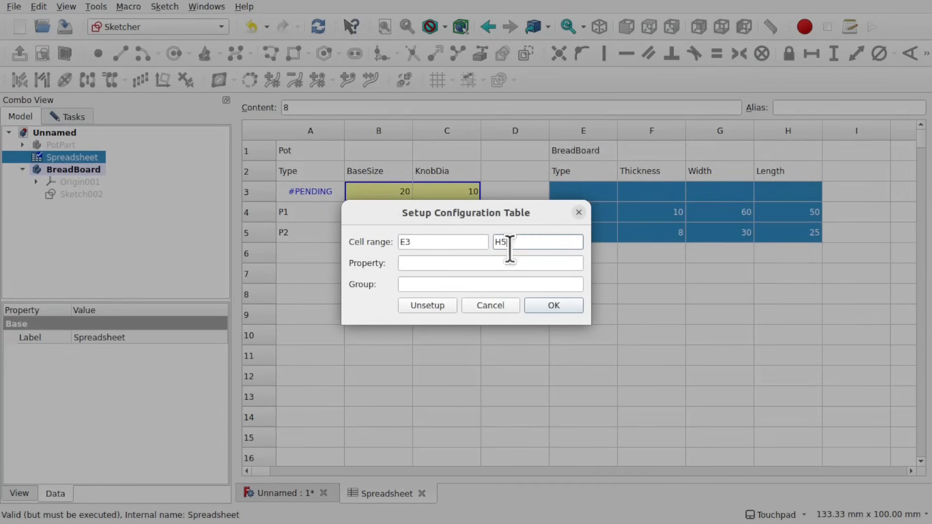
click(452, 264)
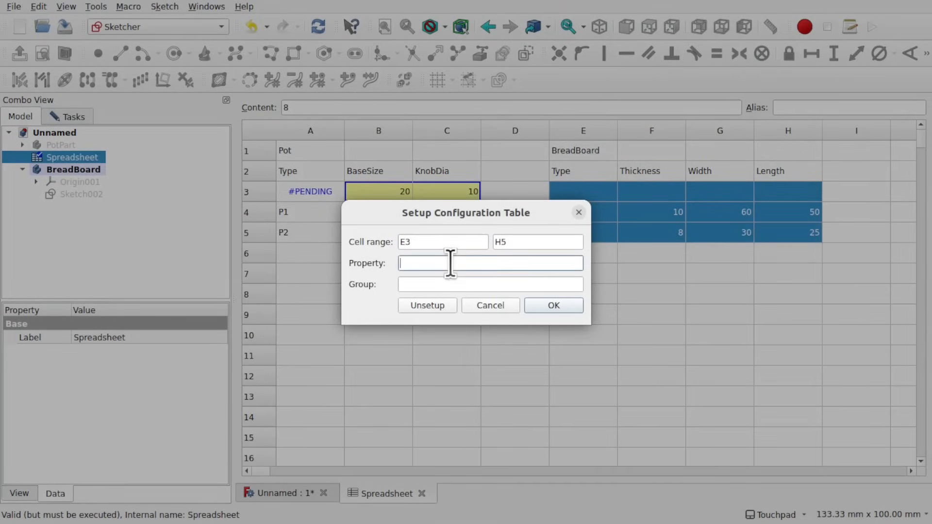
click(449, 263)
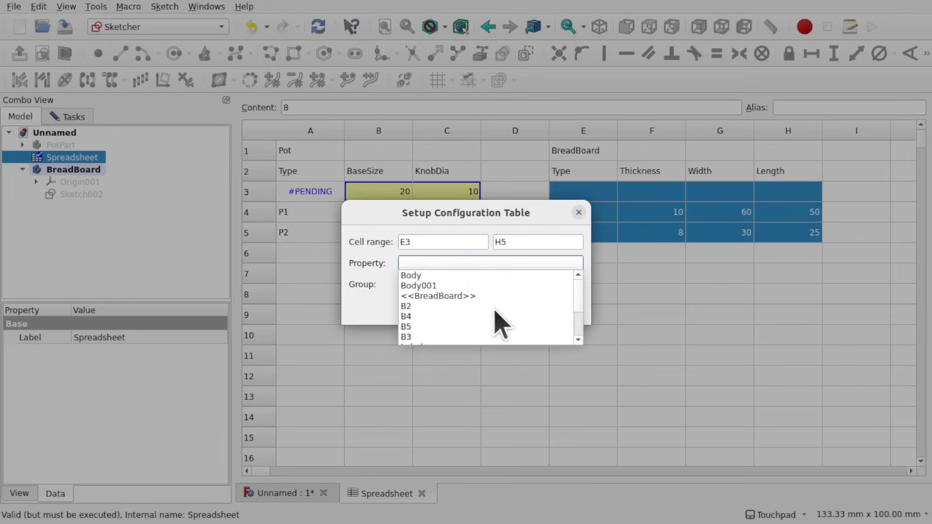
click(442, 296)
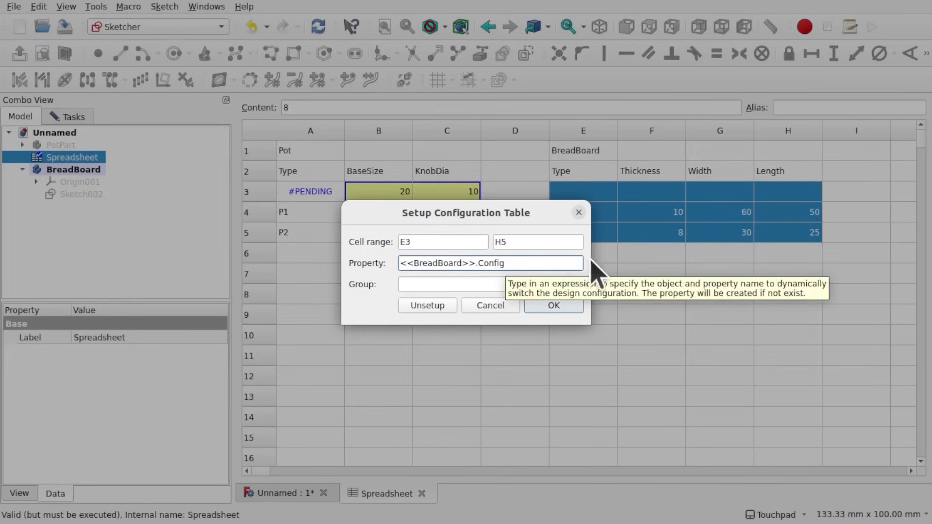
click(552, 307)
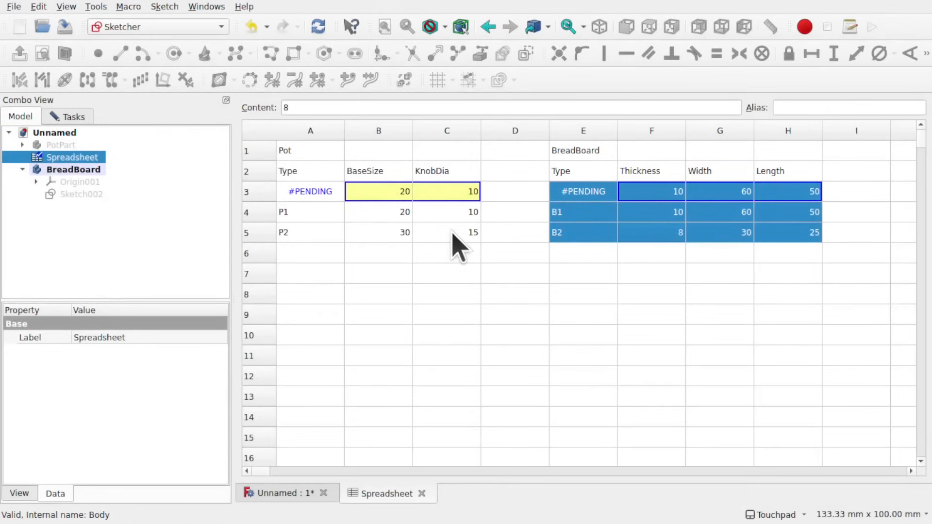
Assign the alias BBThickness to cell F3 and the alias BBWidth to cell G3
click(612, 275)
click(649, 193)
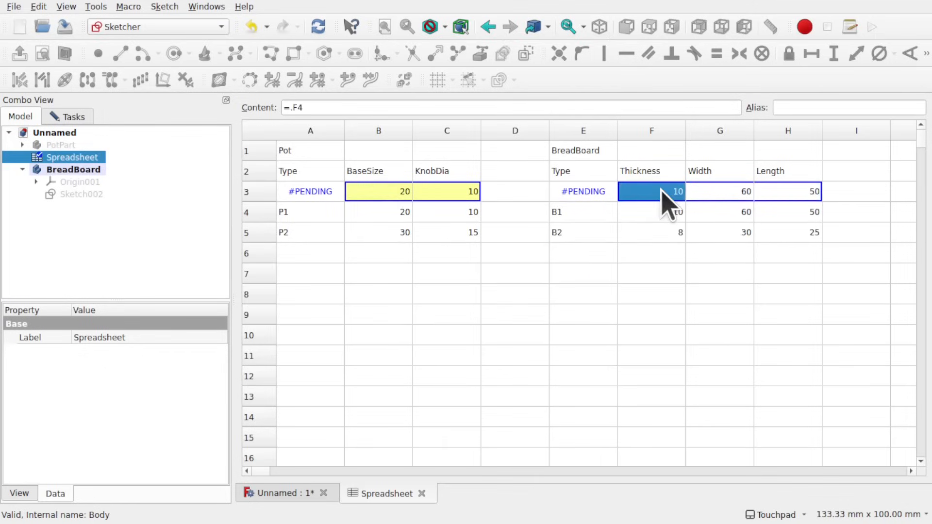
click(819, 108)
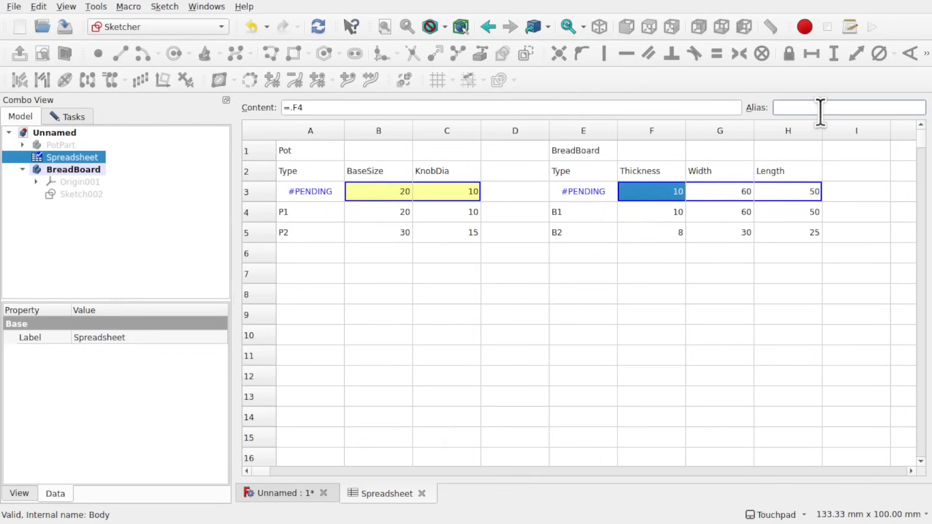
text(BBThickness)
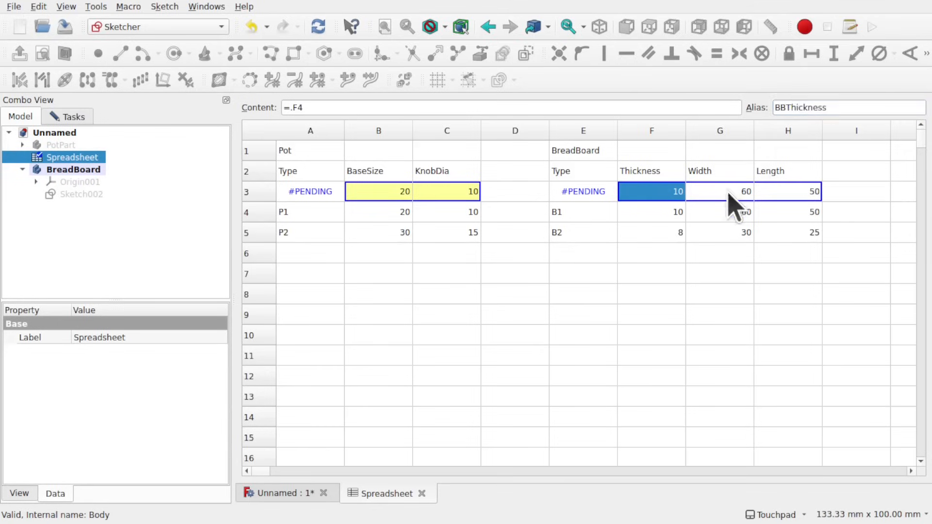
click(728, 192)
click(809, 107)
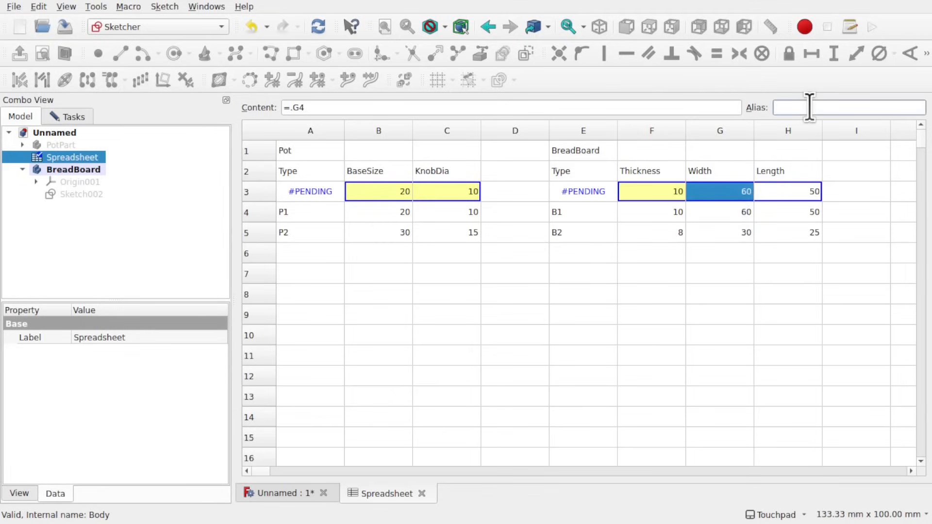
text(BBWidth)
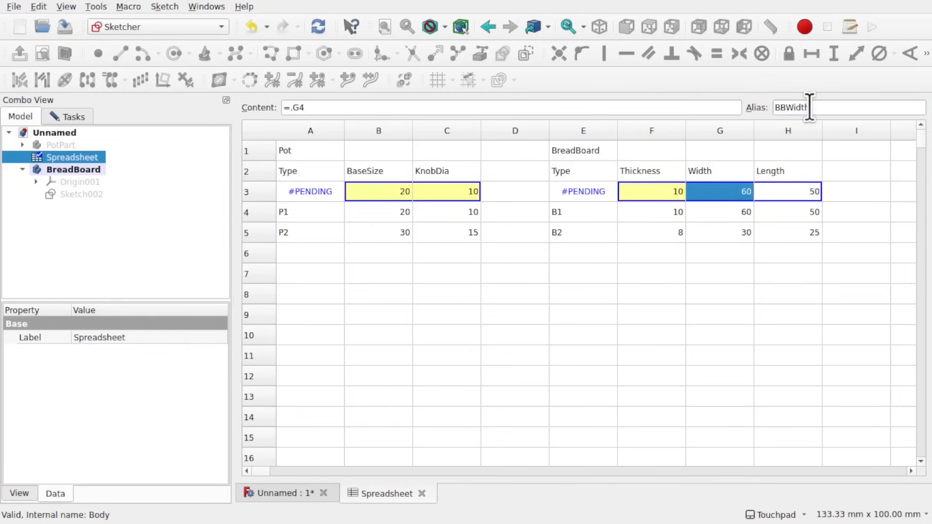
Assign the alias BBLength to cell H3 in the breadboard's configuration row
click(798, 173)
click(787, 192)
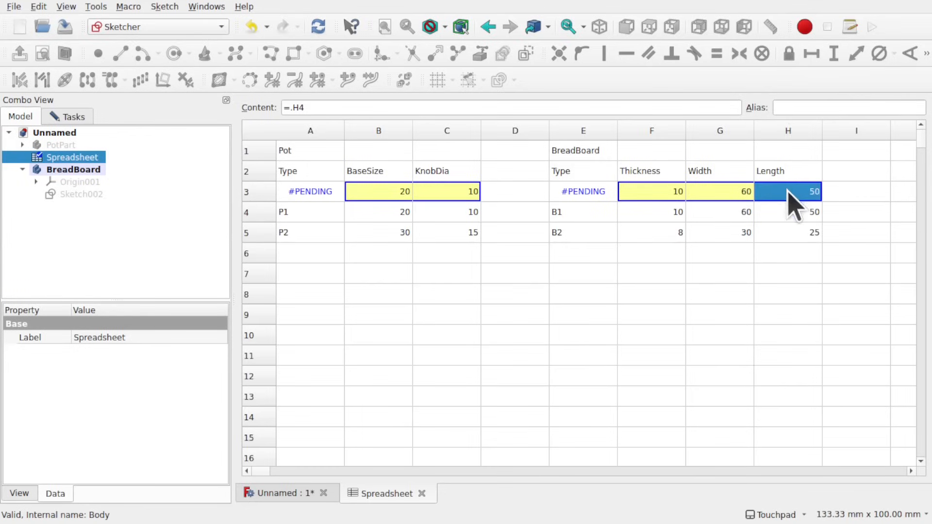
click(804, 107)
text(BBLength)
Edit the BreadBoard sketch and bind the rectangle's horizontal dimension to the expression <<Spreadsheet>>.BBWidth
double_click(78, 194)
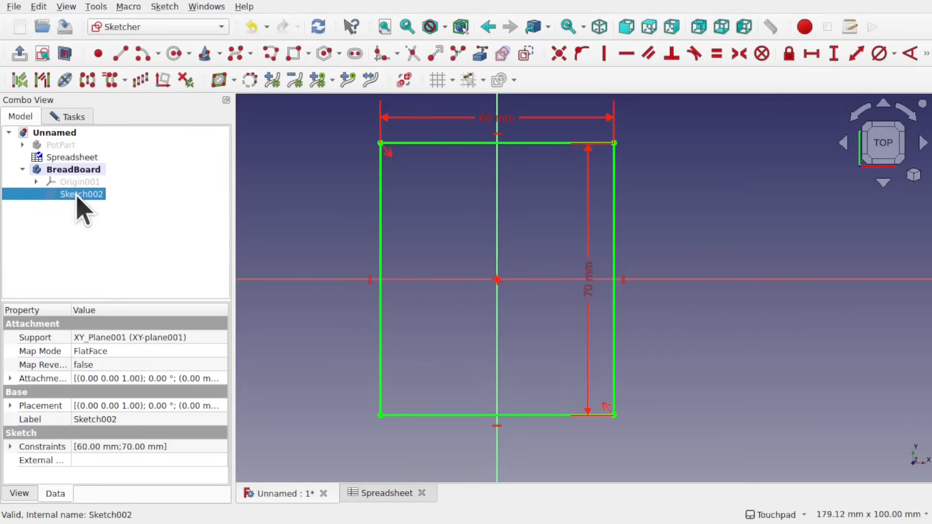
double_click(501, 122)
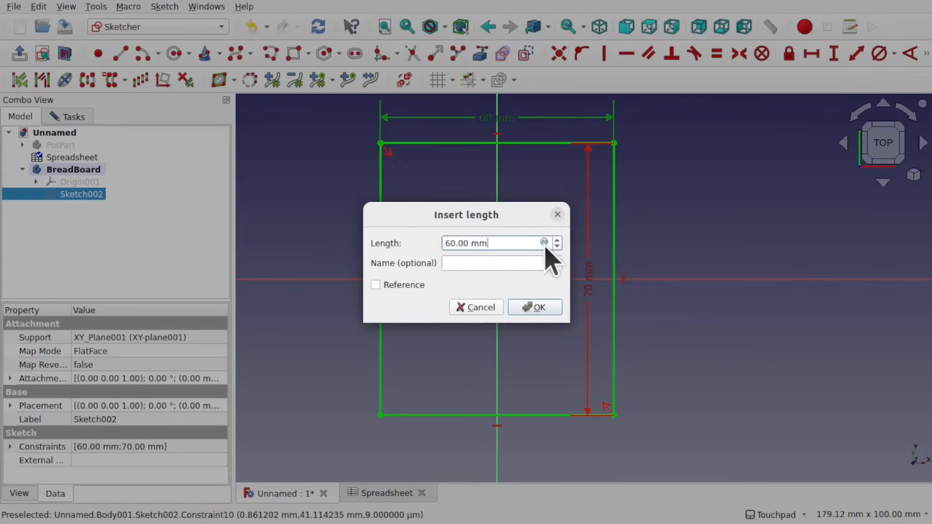
click(544, 245)
text(spre)
key(Down)
key(Down)
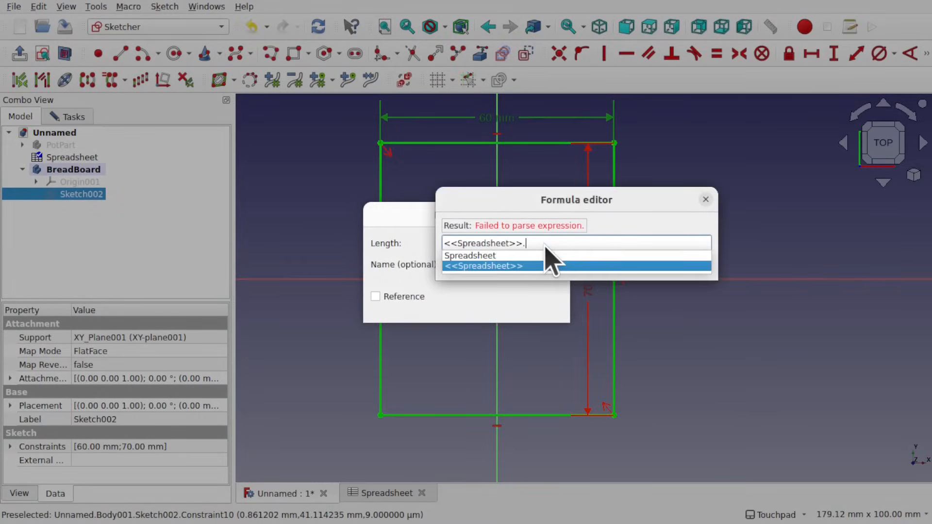
text(BB)
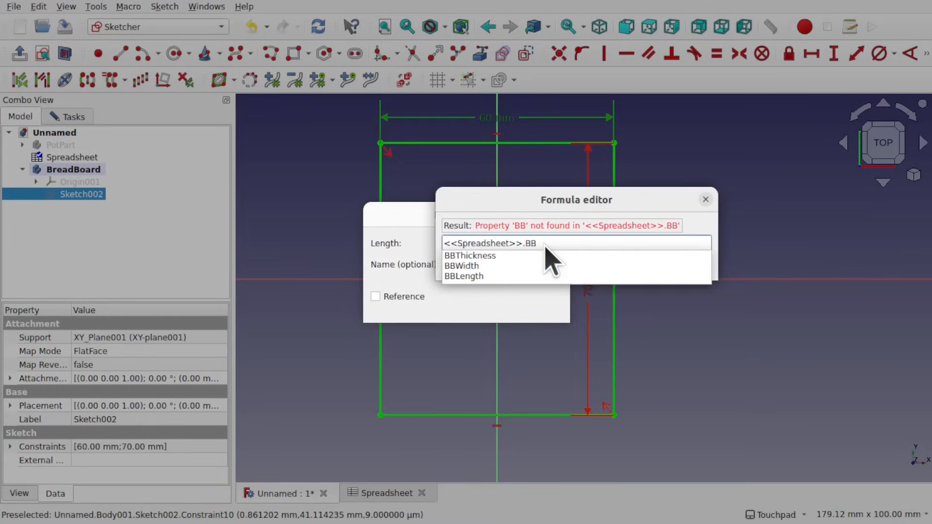
key(Down)
key(Down)
key(Down)
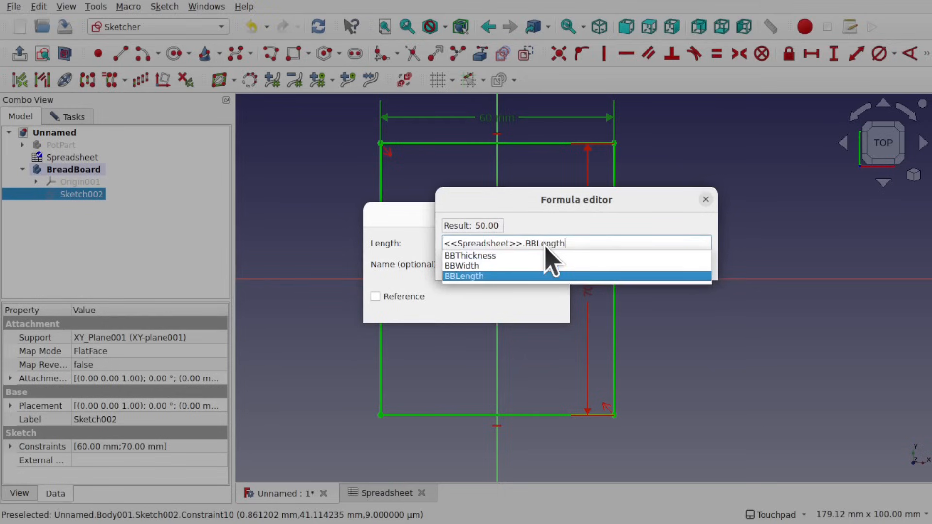
key(Up)
key(Down)
key(Up)
key(Return)
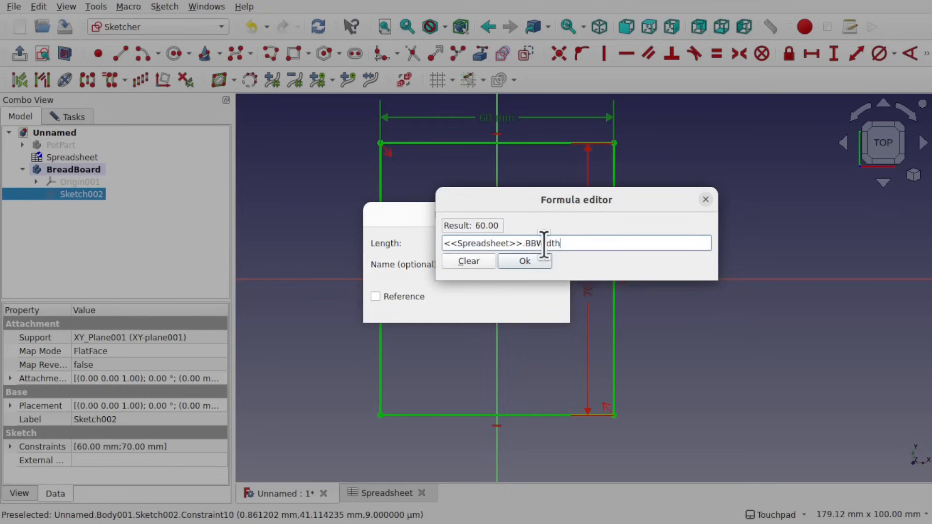
click(533, 264)
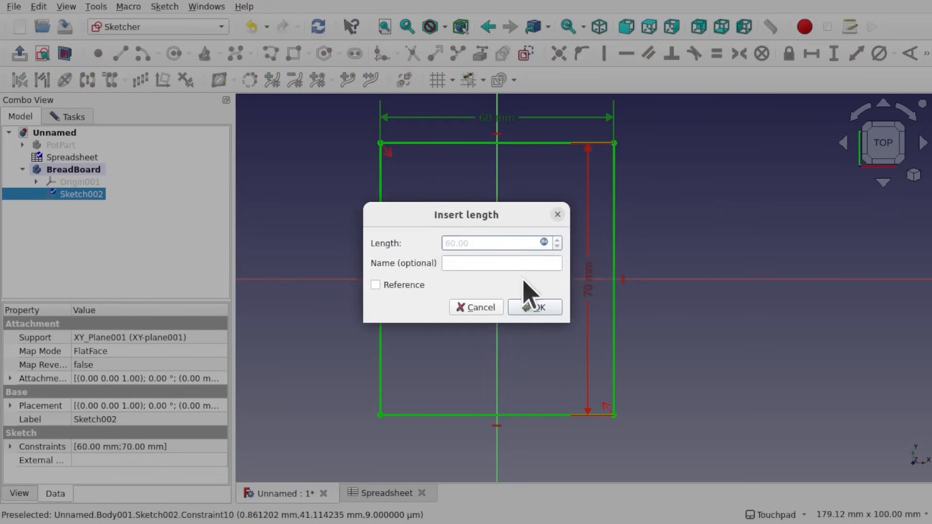
click(536, 307)
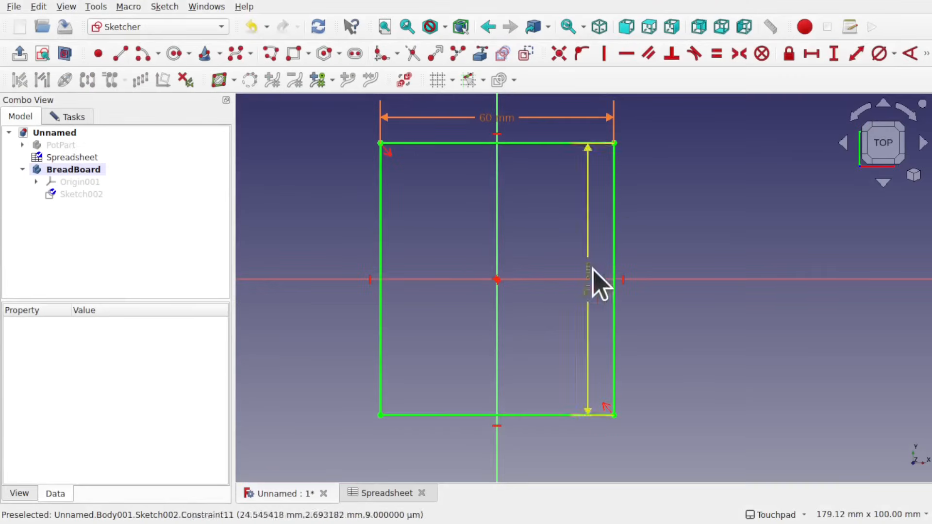
Bind the rectangle's vertical dimension to the expression Spreadsheet.BBLength
double_click(588, 285)
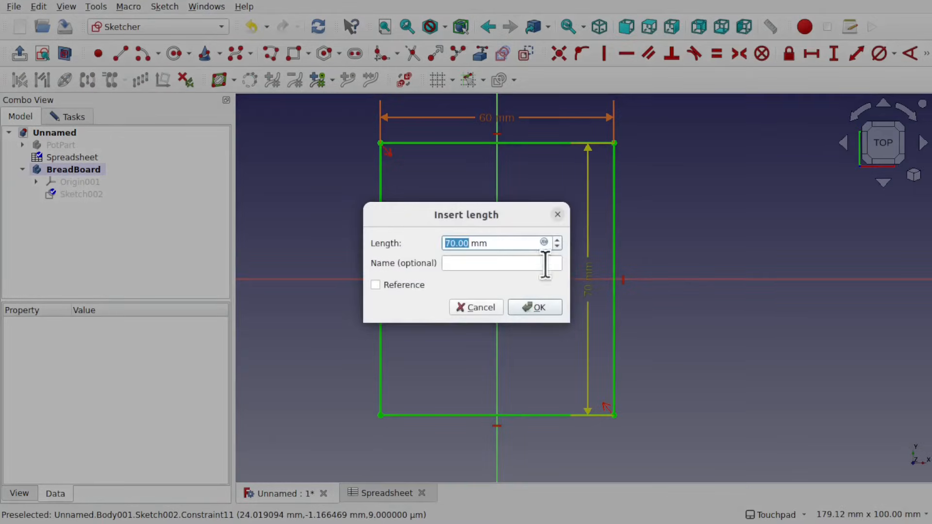
click(543, 242)
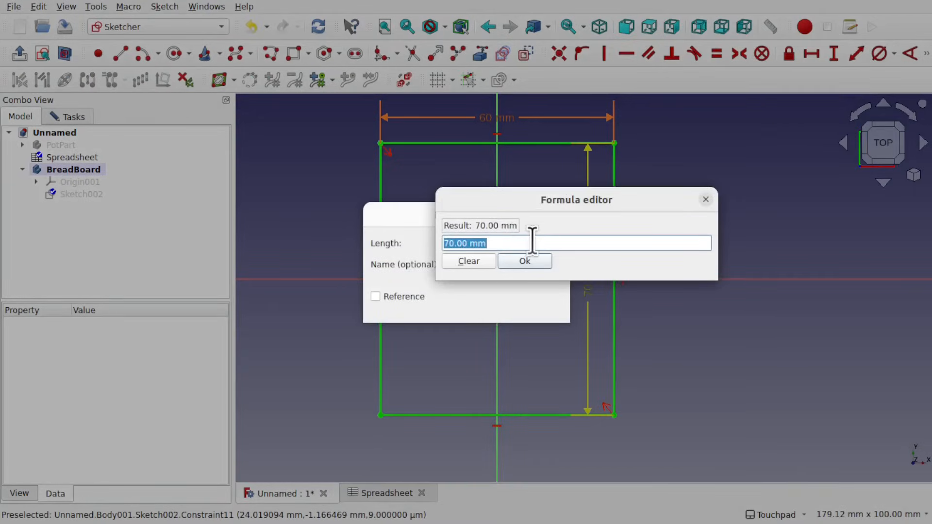
text(BB)
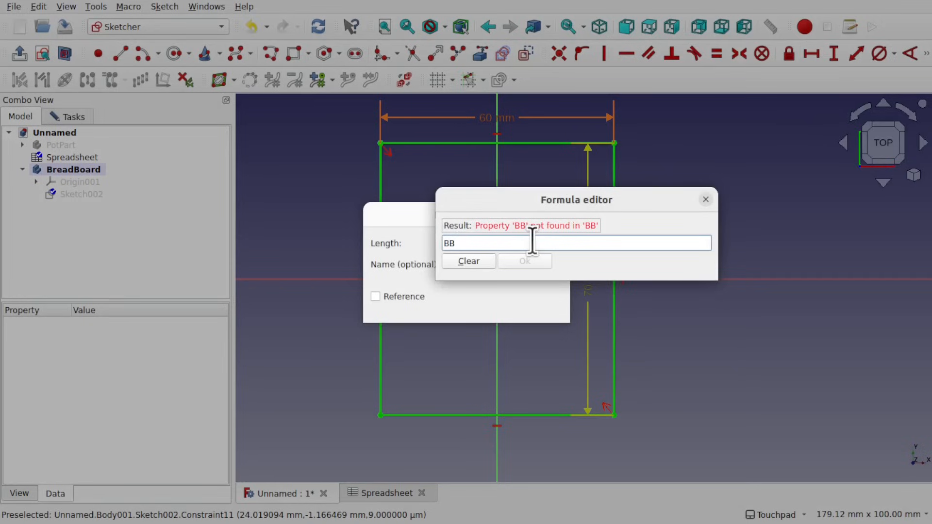
key(BackSpace)
text(Sp)
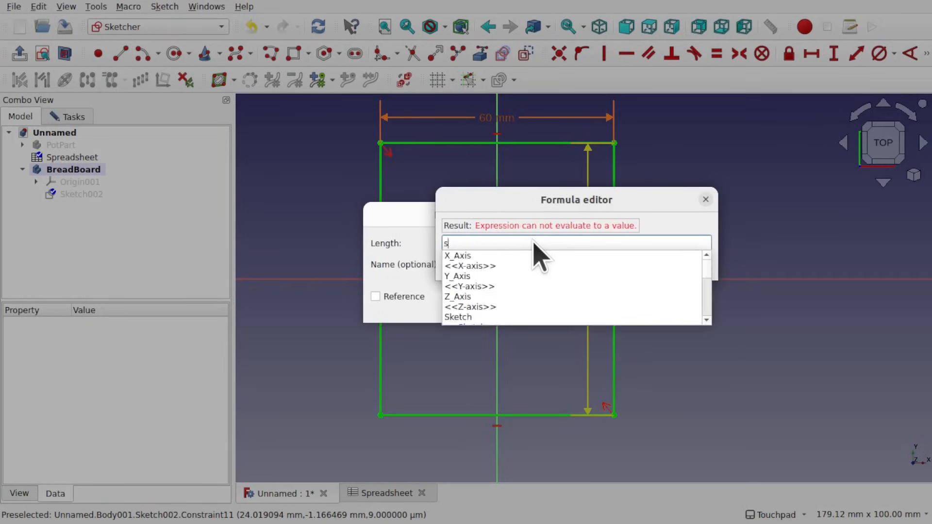
key(Down)
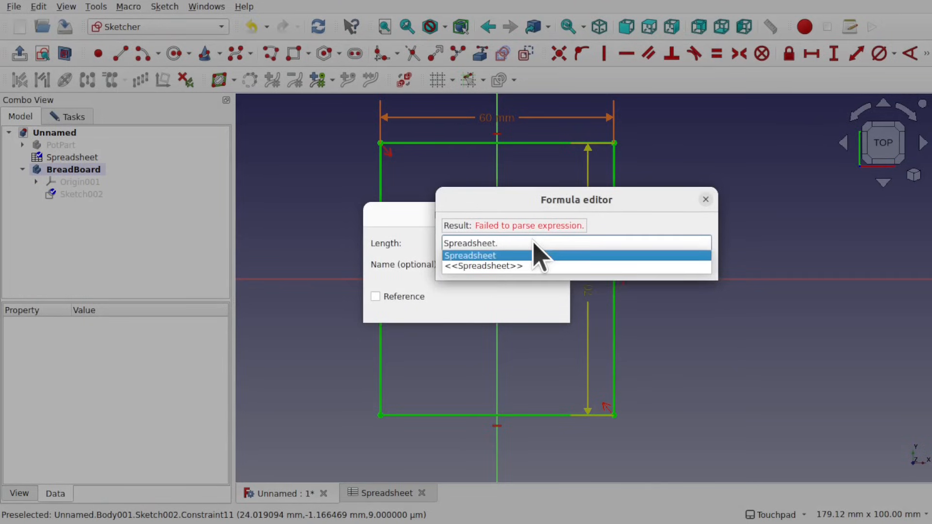
text(BB)
key(Down)
key(Down)
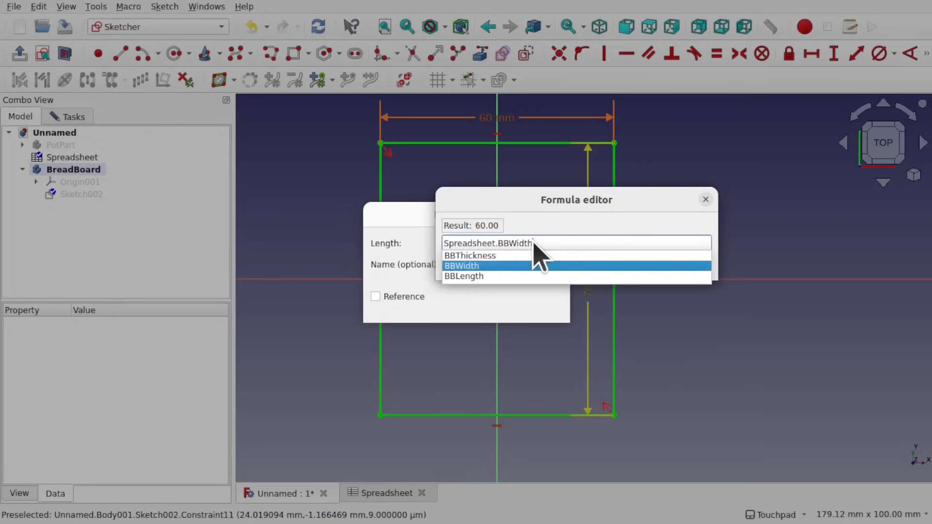
key(Down)
key(Return)
click(532, 261)
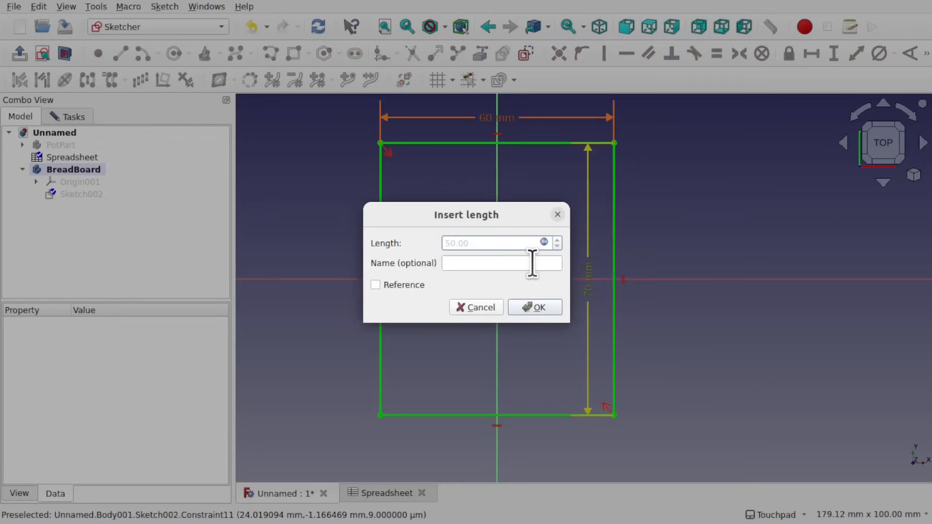
click(533, 307)
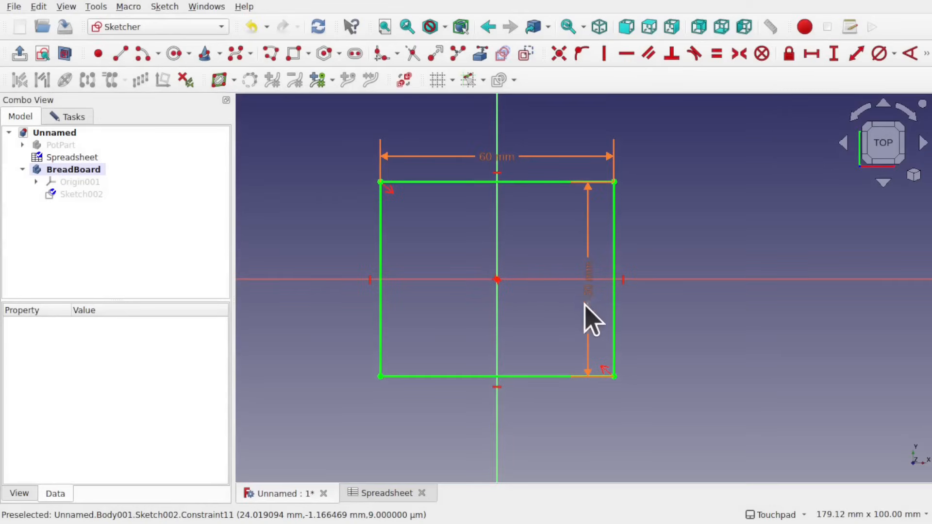
Move the vertical dimension outside the rectangle, beyond its right edge, and close the sketch
drag(597, 301, 664, 301)
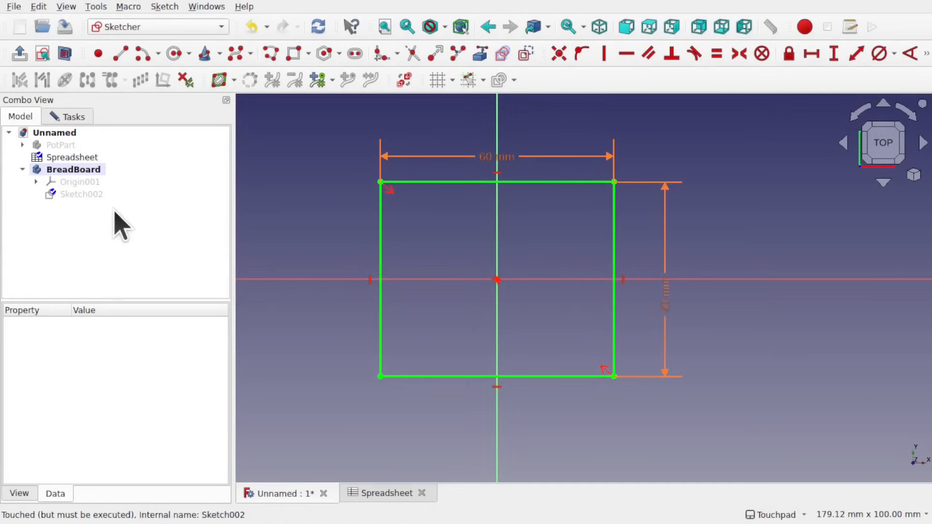
click(68, 121)
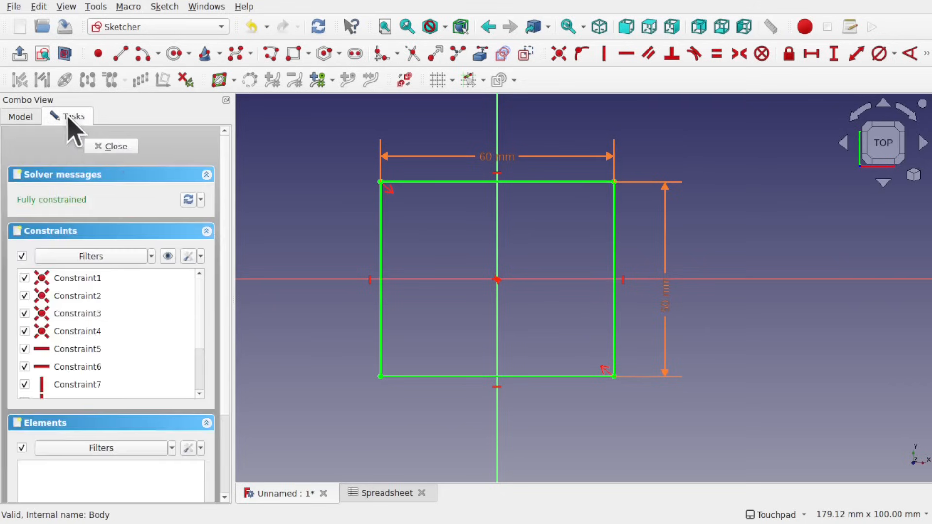
click(116, 146)
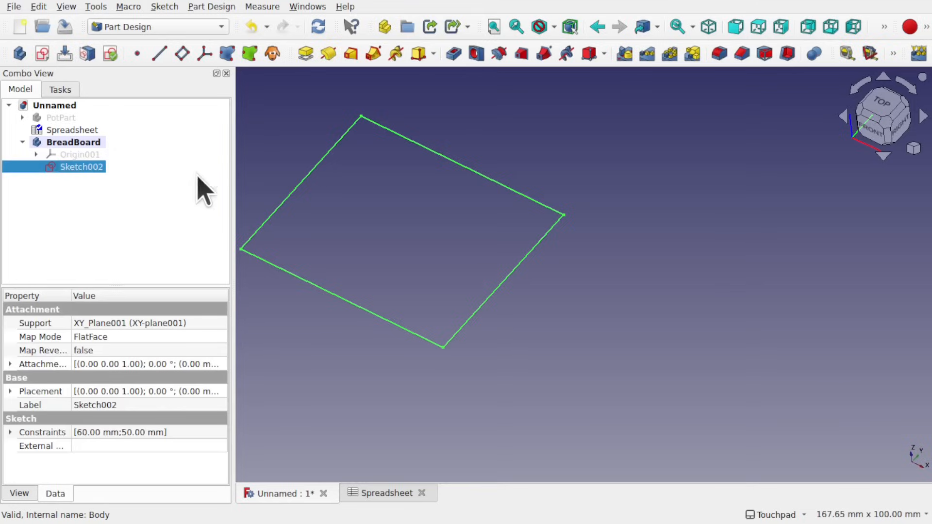
Pad the BreadBoard sketch with its length bound to the expression Spreadsheet.BBThickness
click(307, 57)
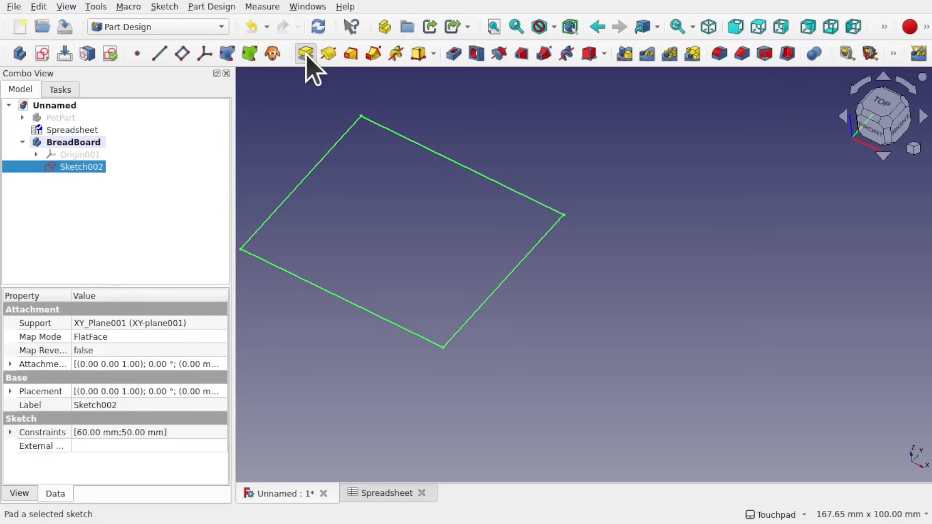
click(195, 193)
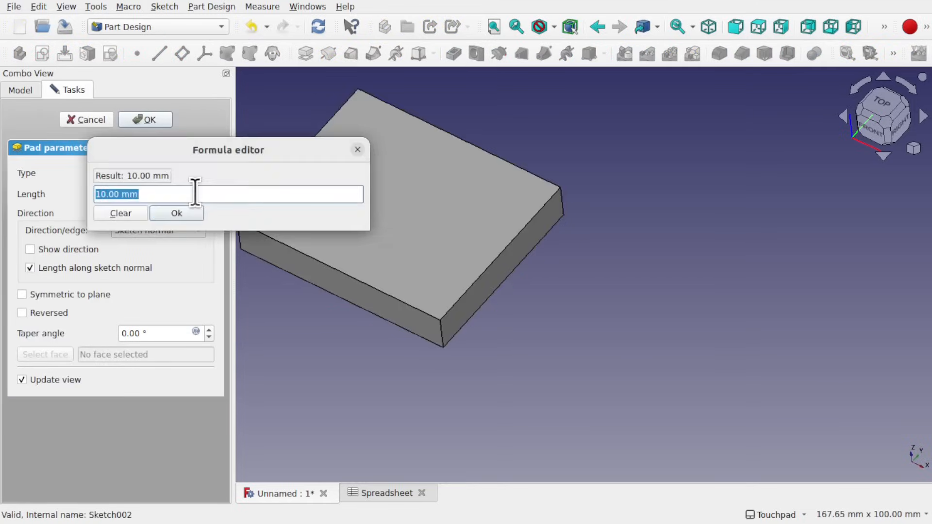
text(spre)
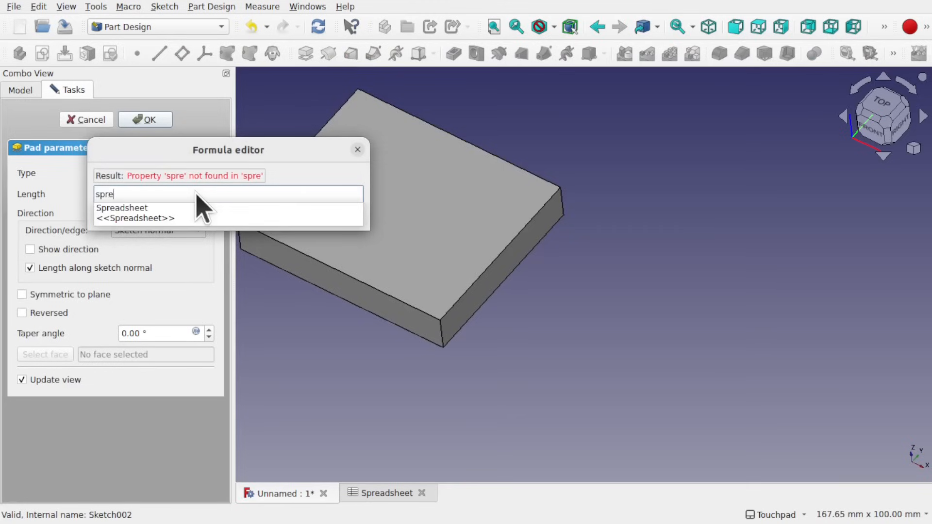
key(Down)
text(.)
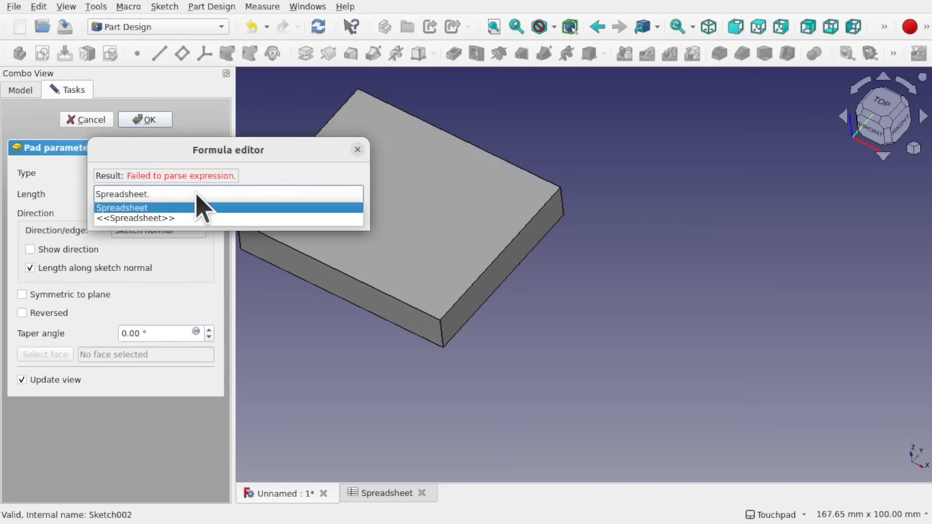
text(BB)
key(Down)
key(Return)
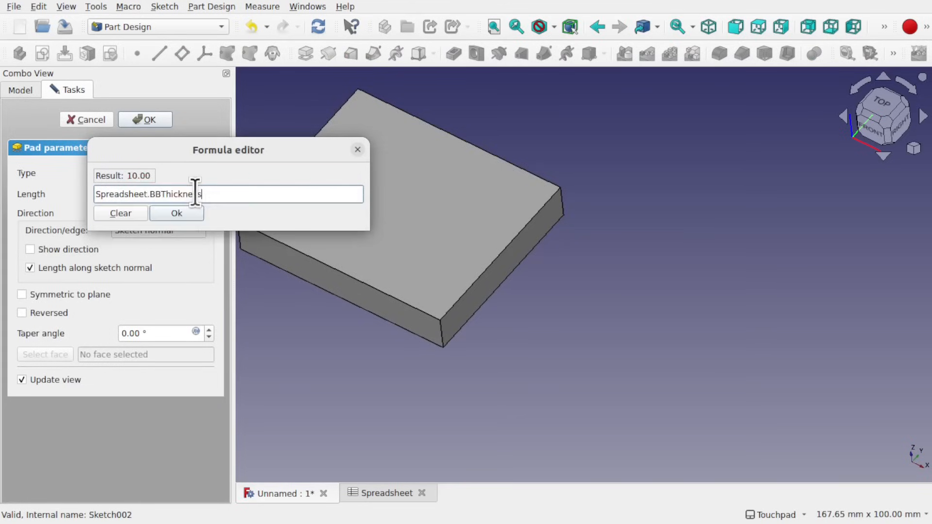
click(176, 213)
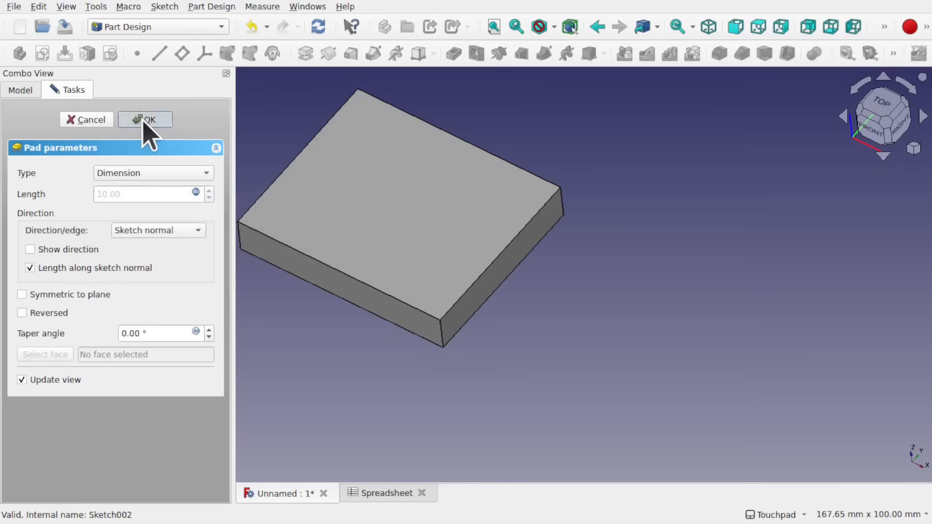
click(144, 121)
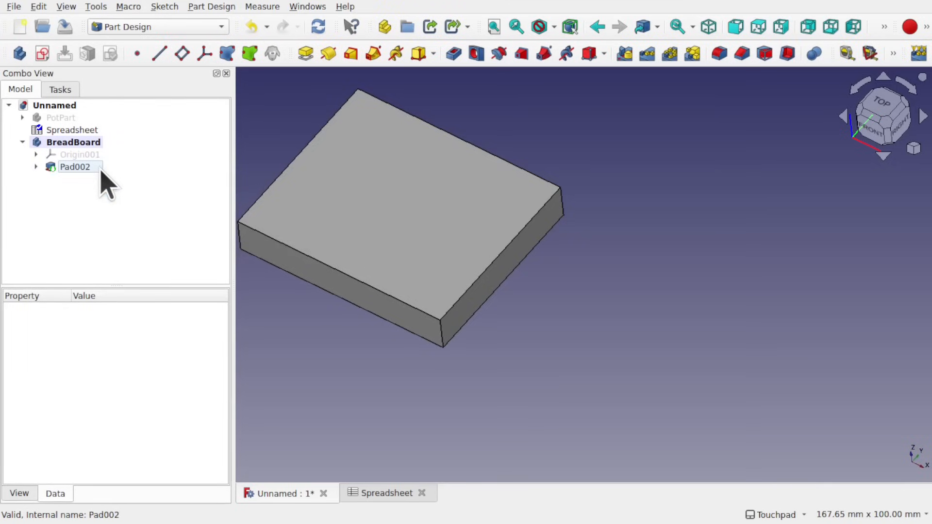
Switch the BreadBoard body's Config property to B2
click(92, 142)
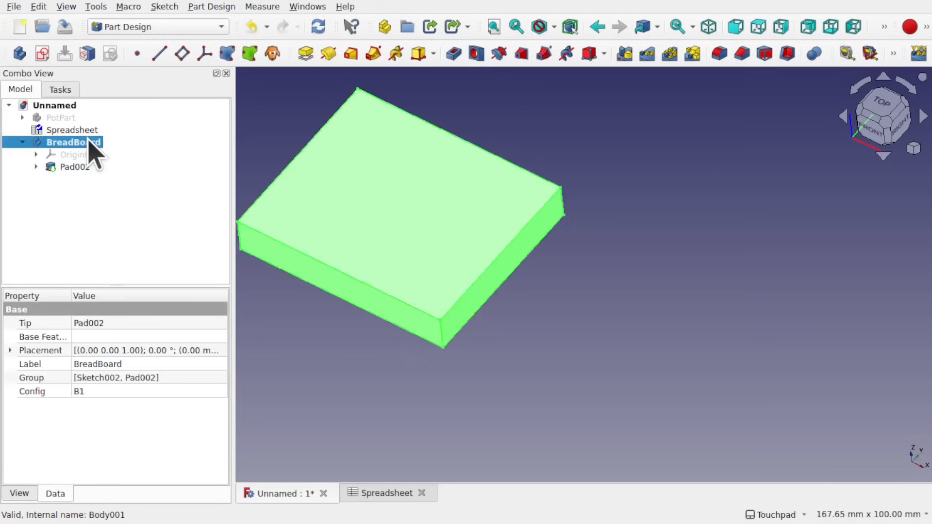
click(118, 393)
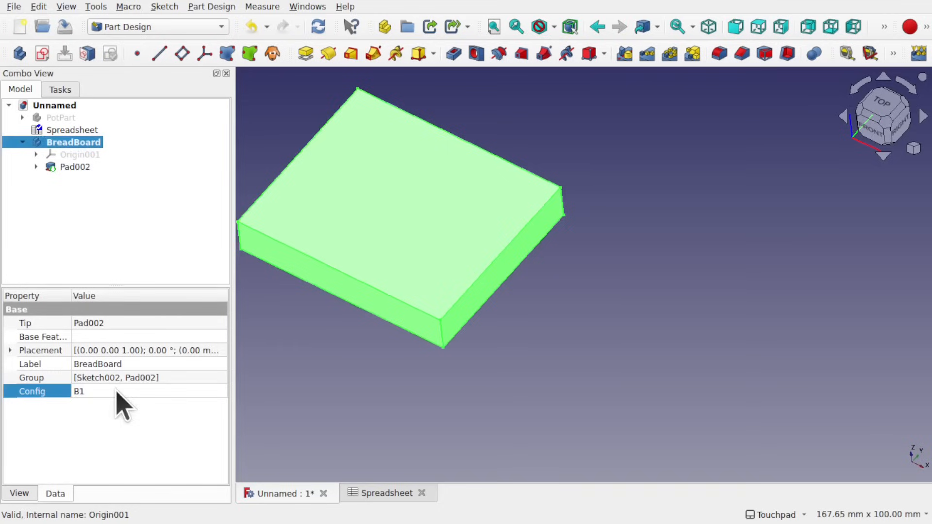
click(120, 394)
click(118, 407)
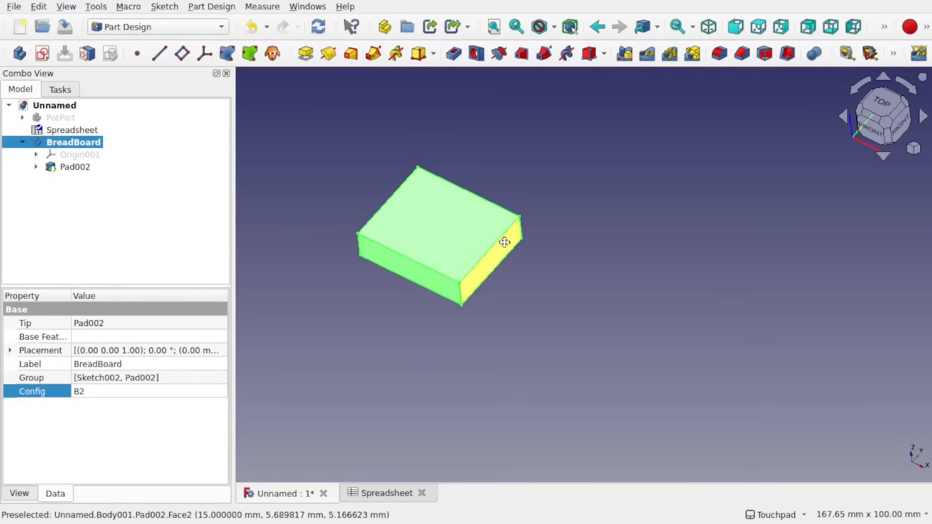
click(332, 218)
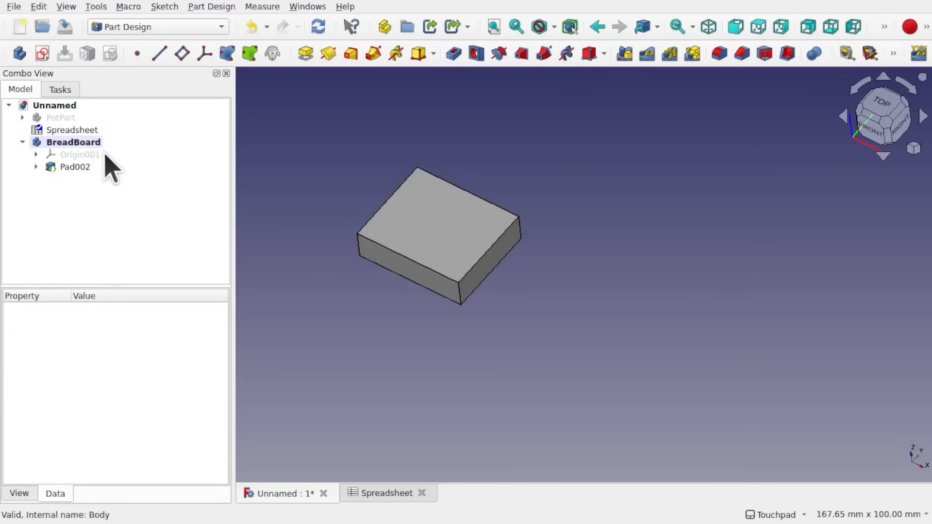
click(83, 144)
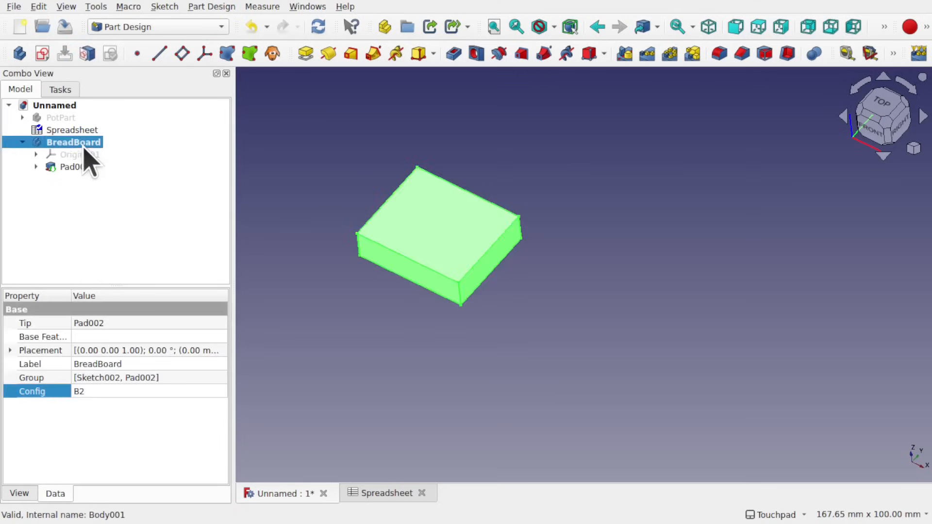
Save the document in the Downloads folder under the file name ElectronicParts
click(61, 118)
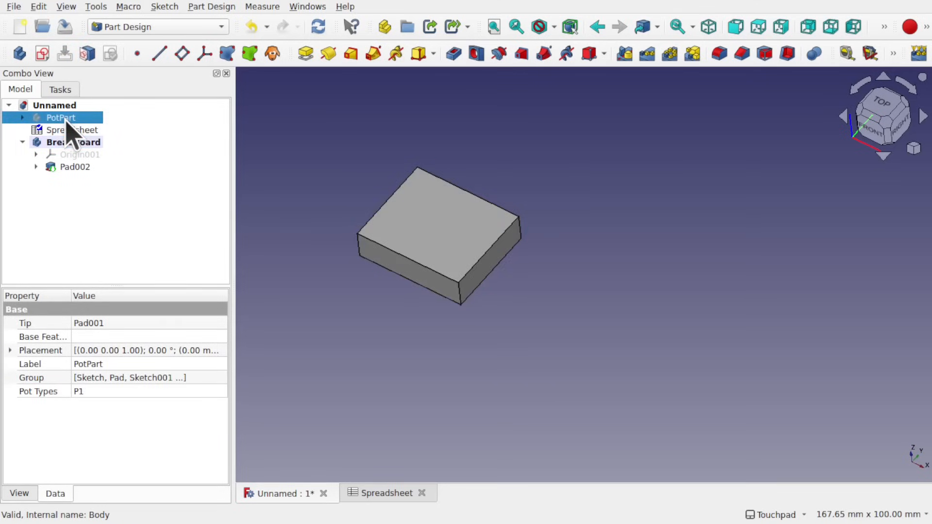
key(ctrl+shift+s)
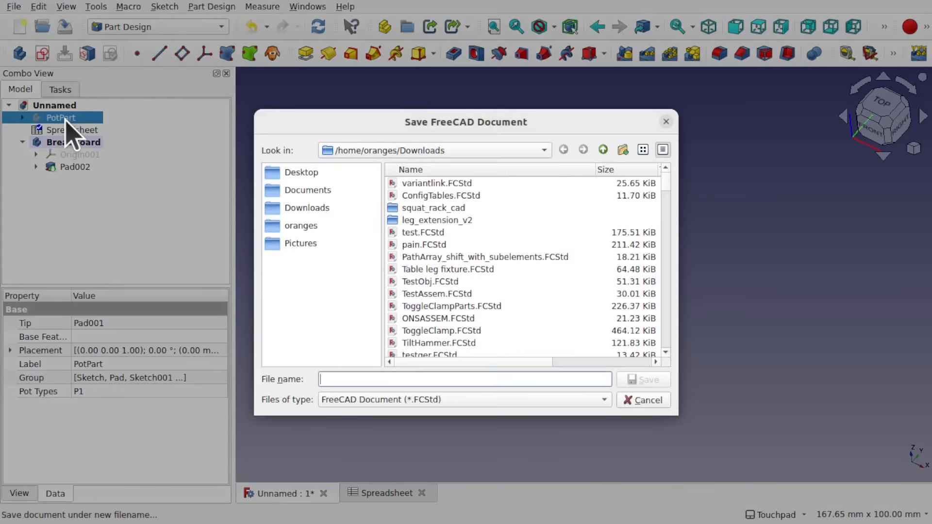
text(ElectronicParts)
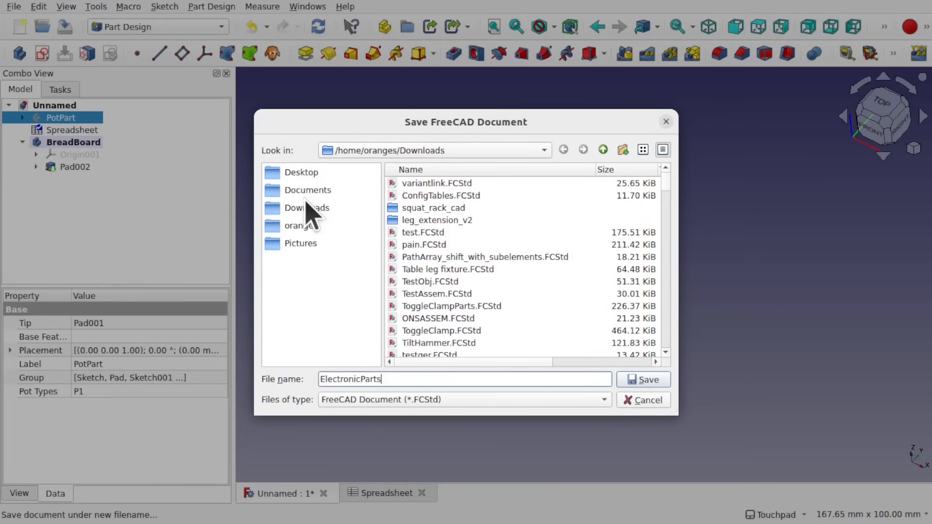
key(Return)
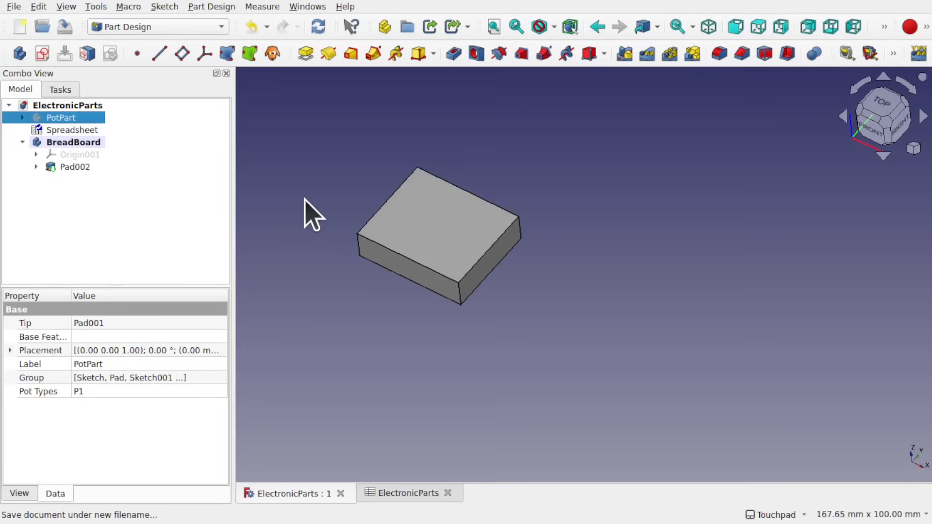
Create a new body and start a sketch on its XY plane
click(115, 215)
click(20, 54)
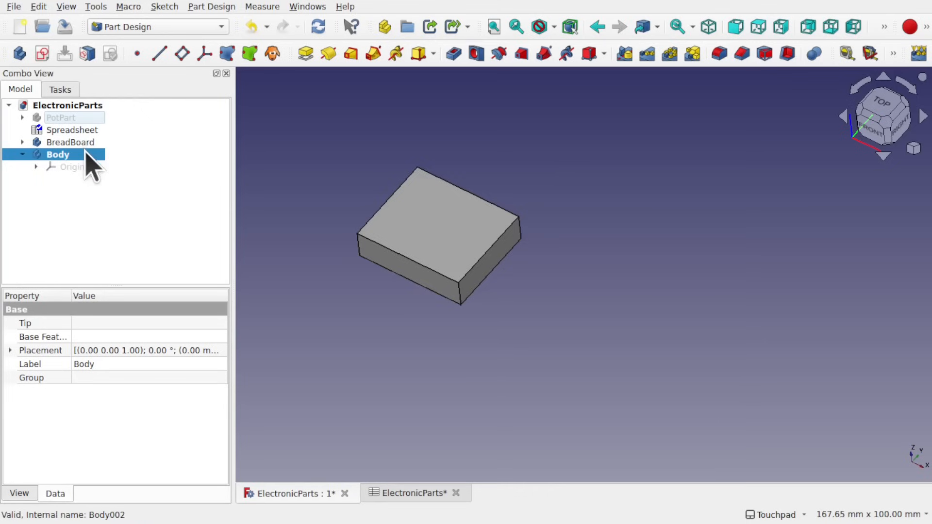
click(41, 54)
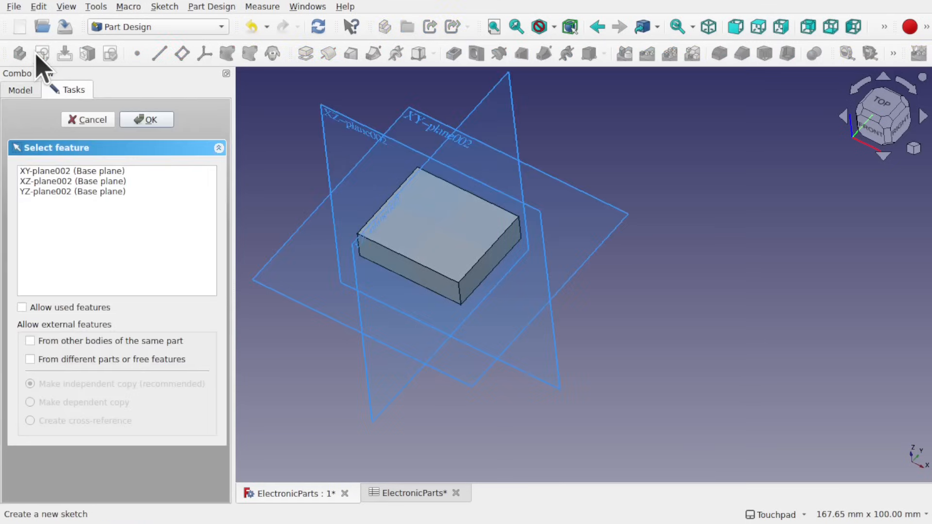
click(51, 170)
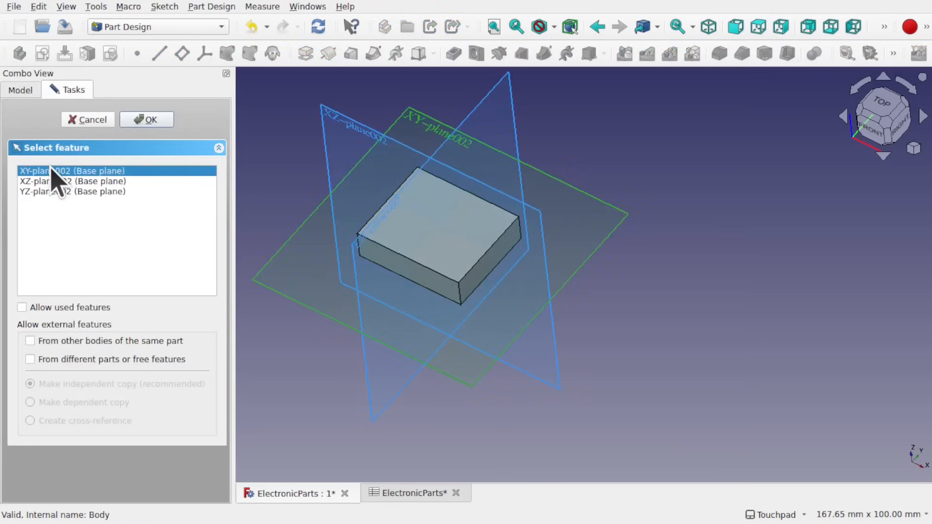
click(148, 119)
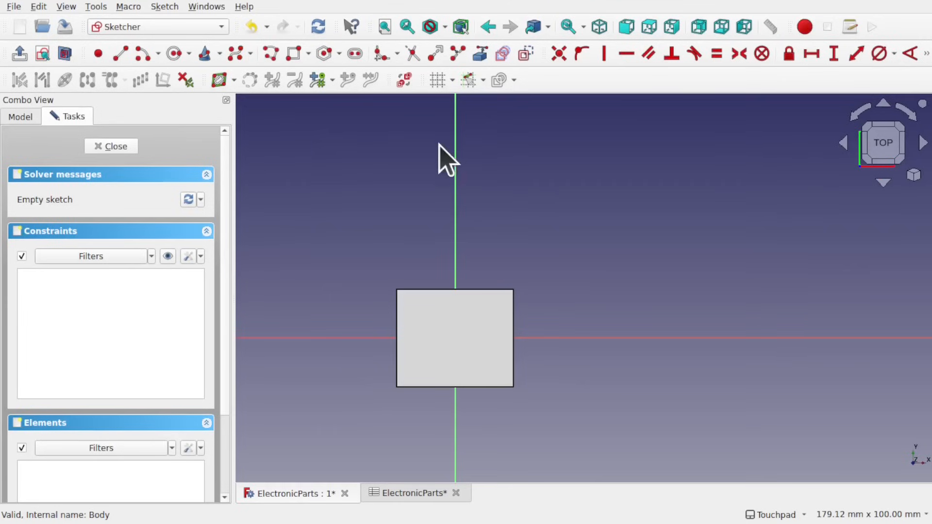
Hide the BreadBoard body while keeping the new body's sketch open
click(13, 120)
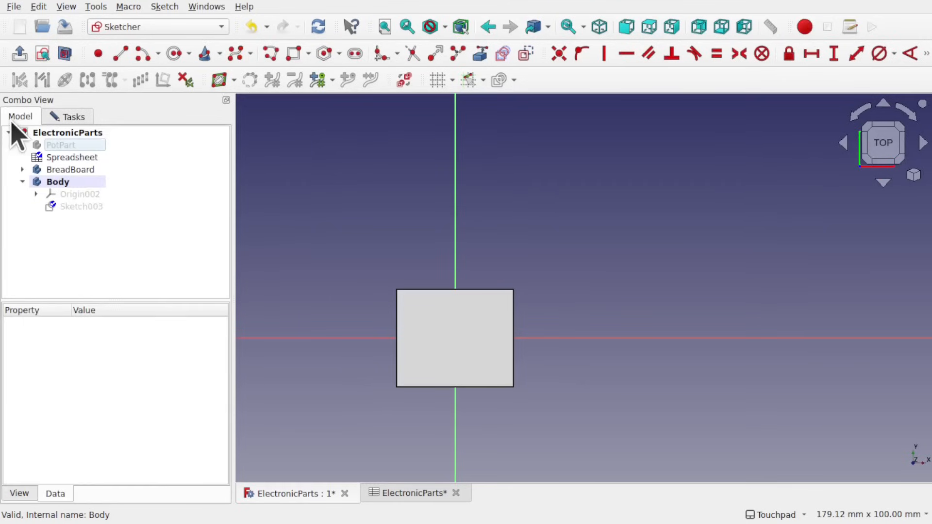
click(75, 184)
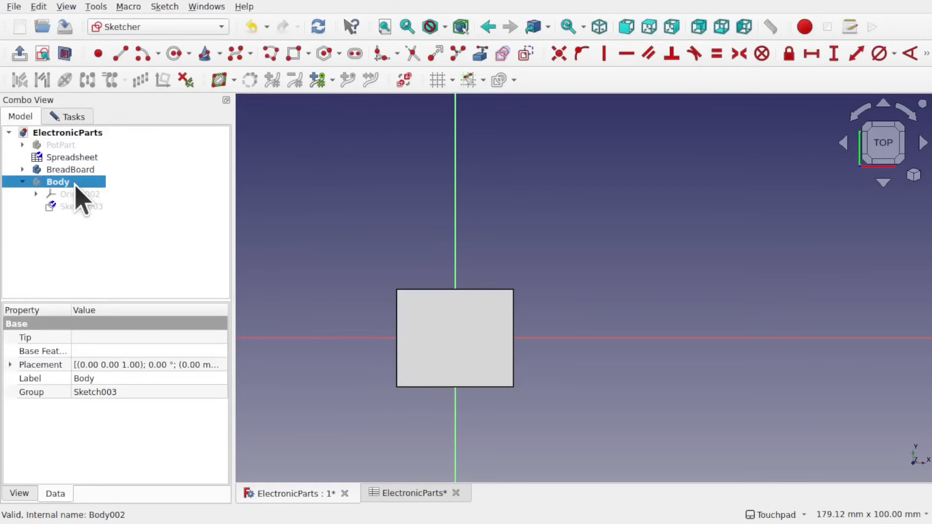
click(73, 169)
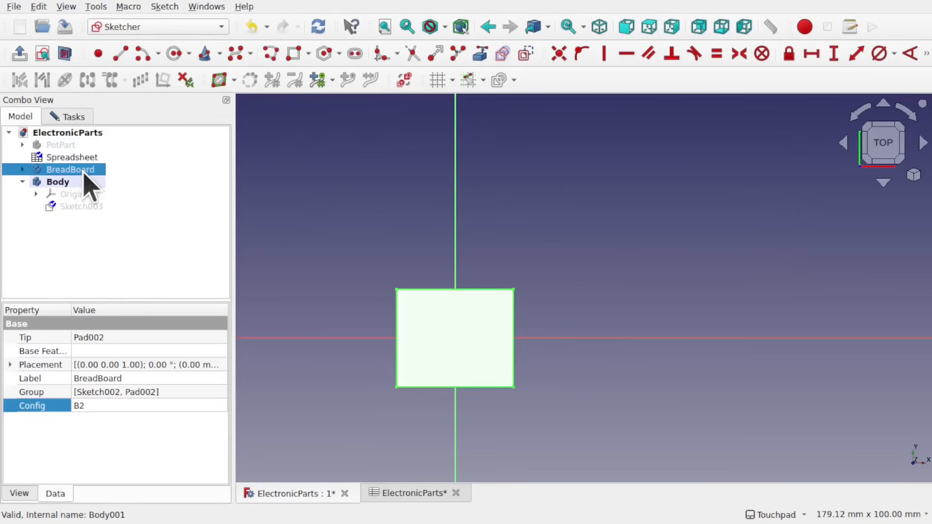
key(space)
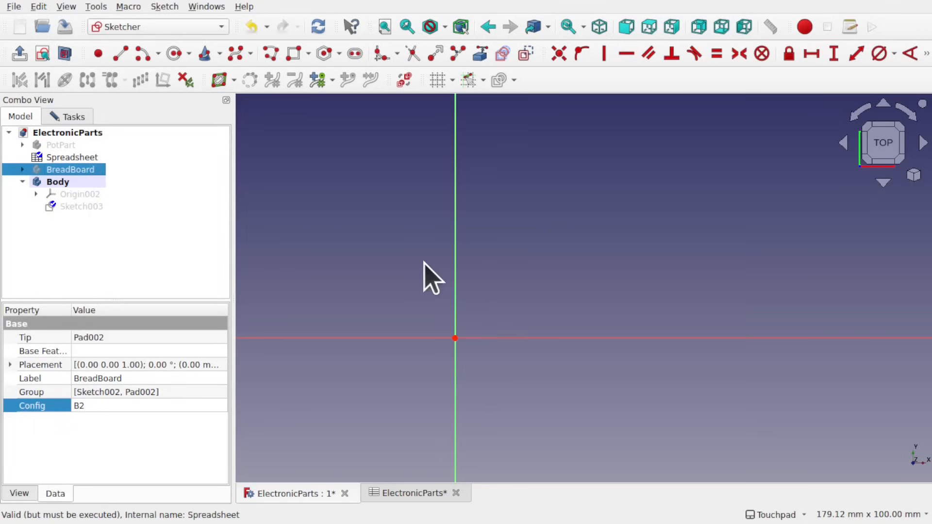
Sketch a rectangle about 45 mm wide and 34 mm high around the sketch origin
mouse_move(415, 261)
shift+middle_down()
mouse_move(515, 250)
mouse_move(504, 246)
shift+middle_up()
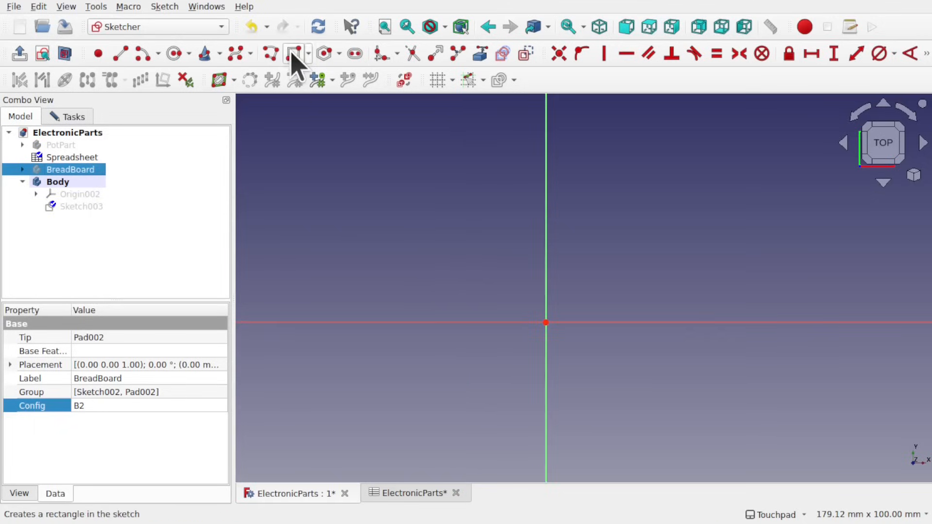
click(294, 54)
click(455, 254)
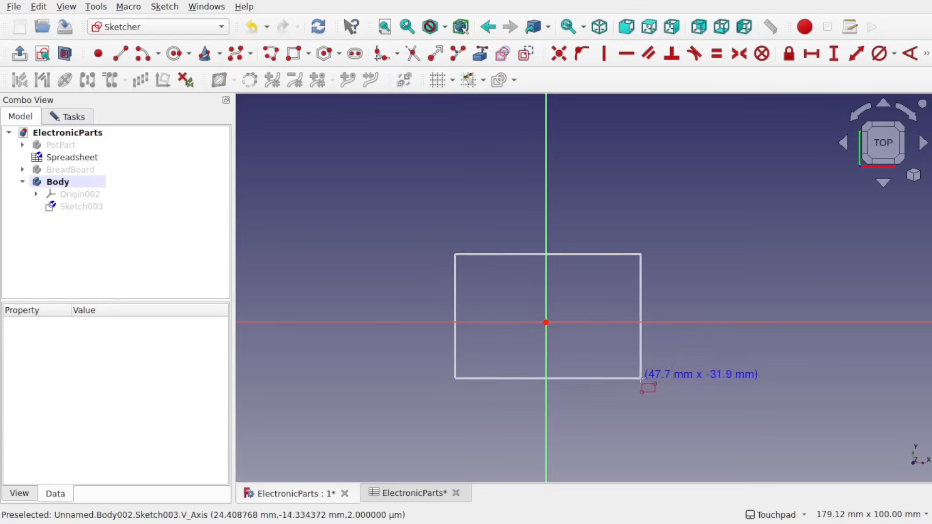
click(631, 386)
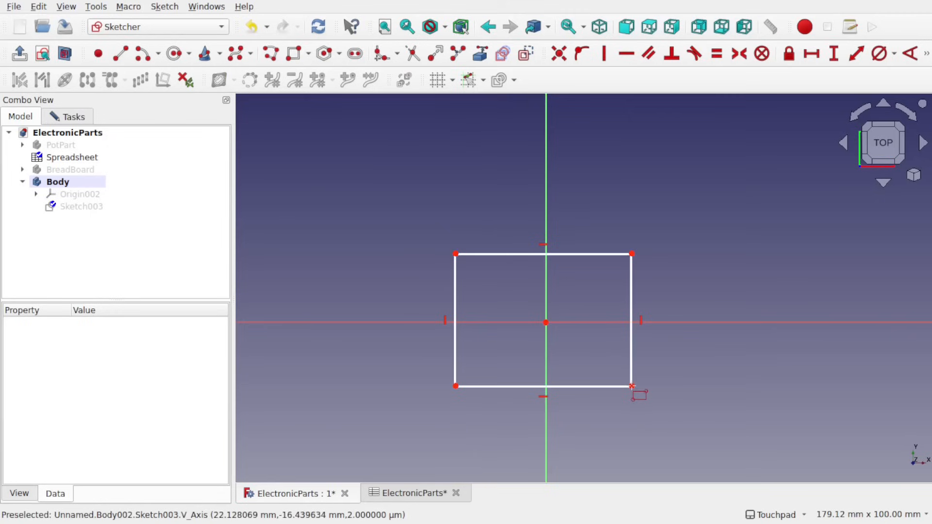
Constrain the rectangle's horizontal length to 30 mm and its vertical length to 20 mm
click(564, 253)
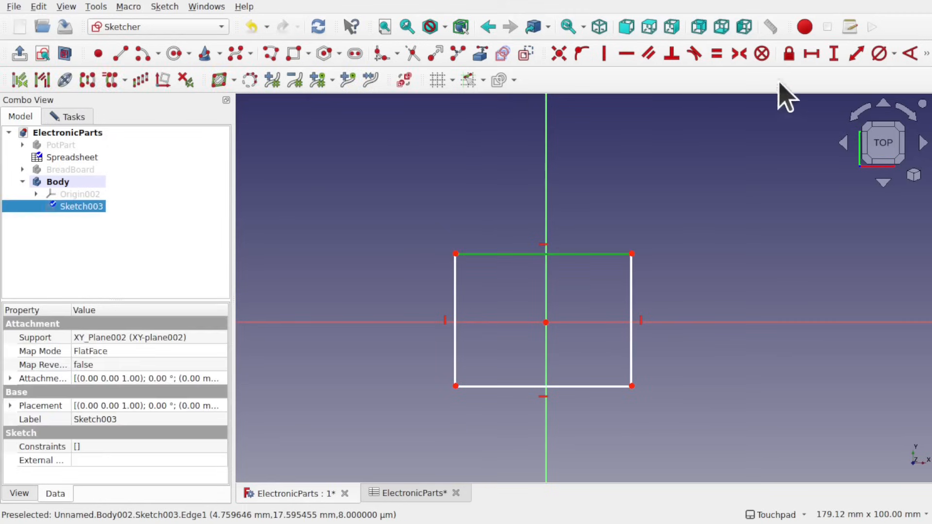
click(811, 54)
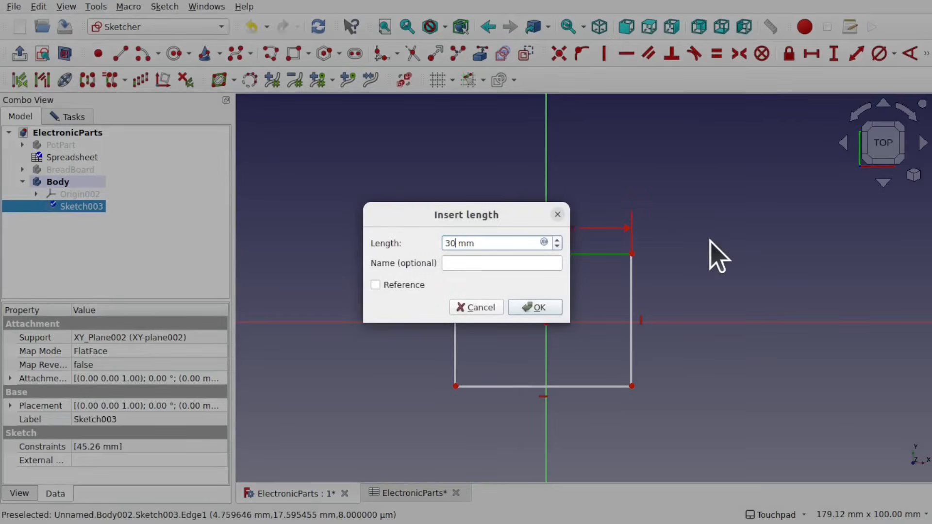
key(Return)
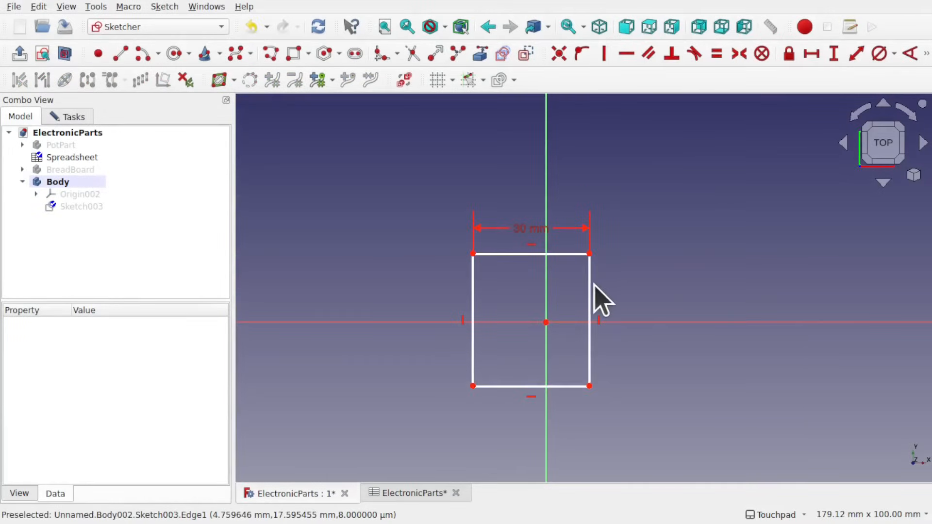
click(590, 301)
click(833, 53)
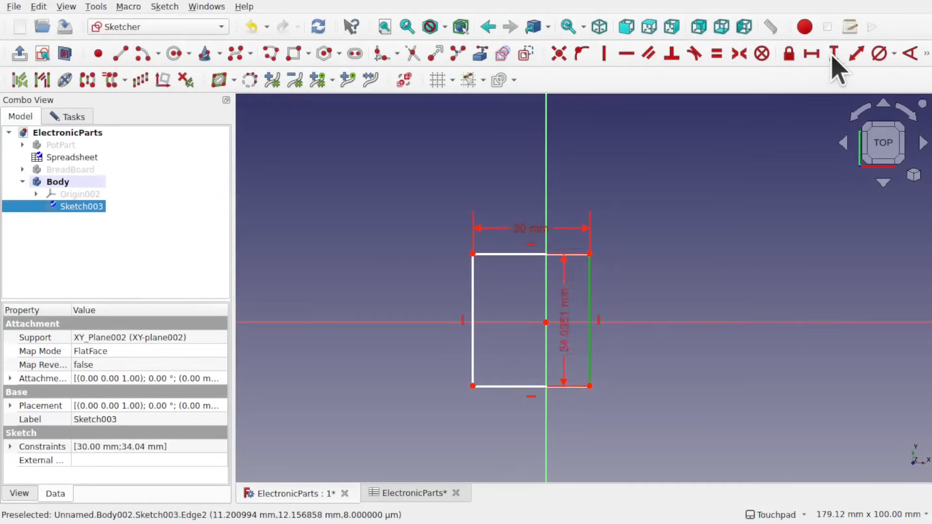
text(20)
key(Return)
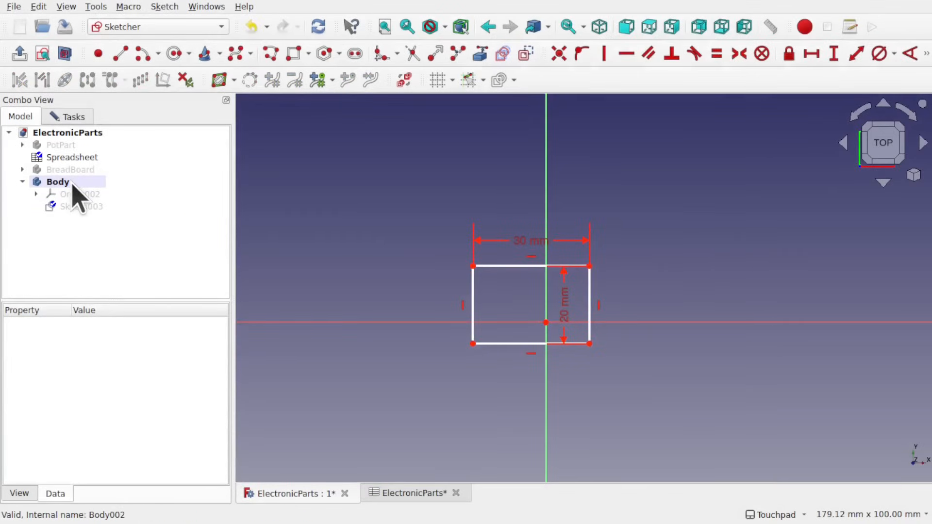
Close the sketch and pad the rectangle 2 mm
click(71, 116)
click(108, 146)
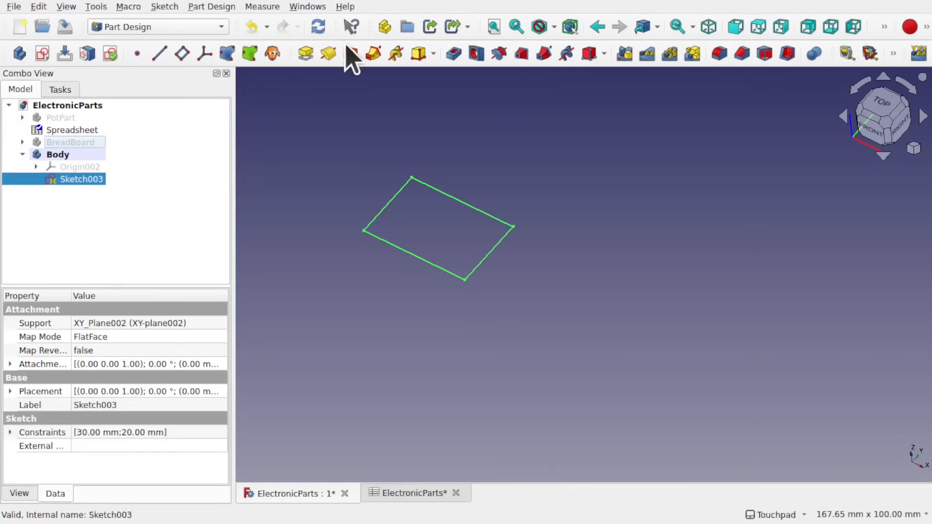
click(306, 54)
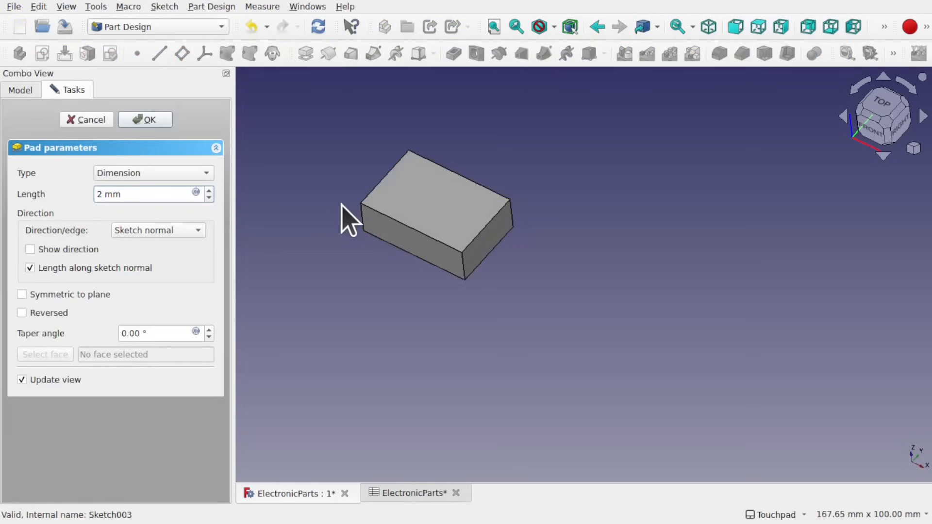
key(Return)
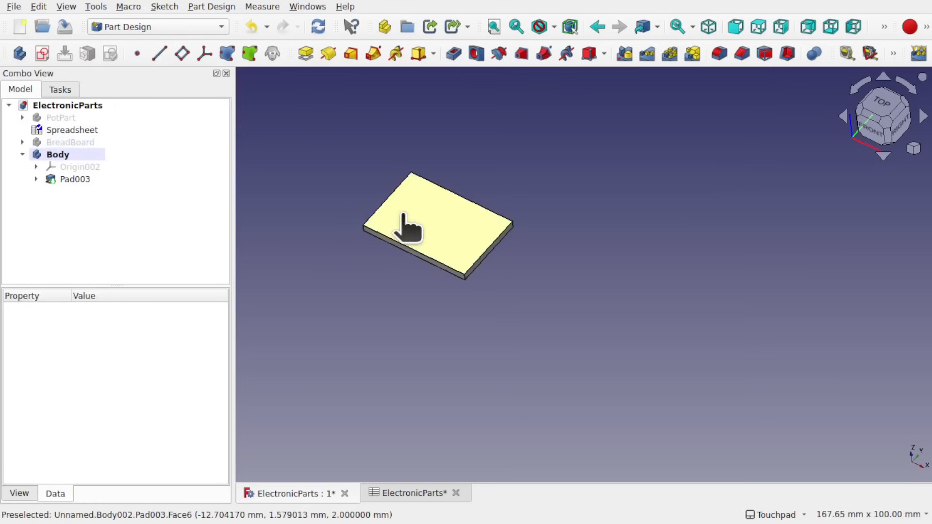
Start a sketch on the plate's top face and link the face's left short edge as external geometry
click(409, 225)
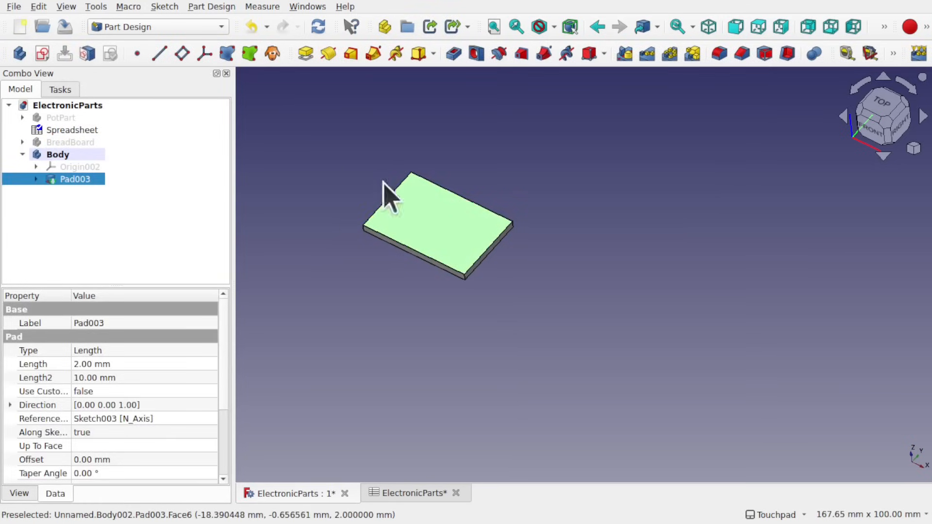
click(42, 54)
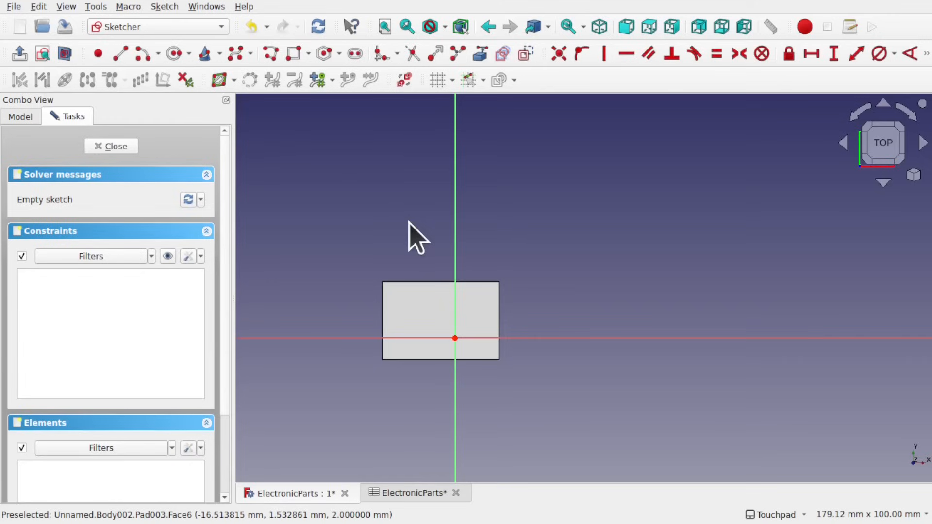
click(481, 55)
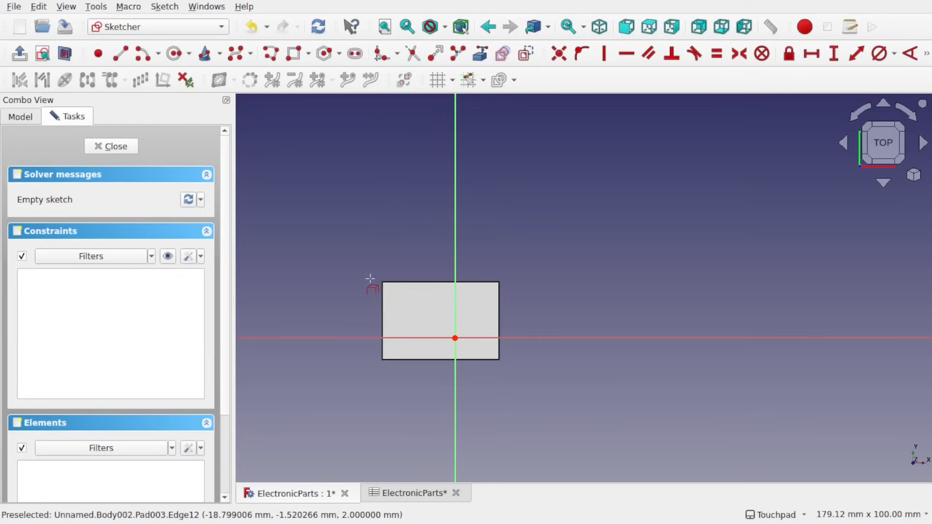
click(382, 313)
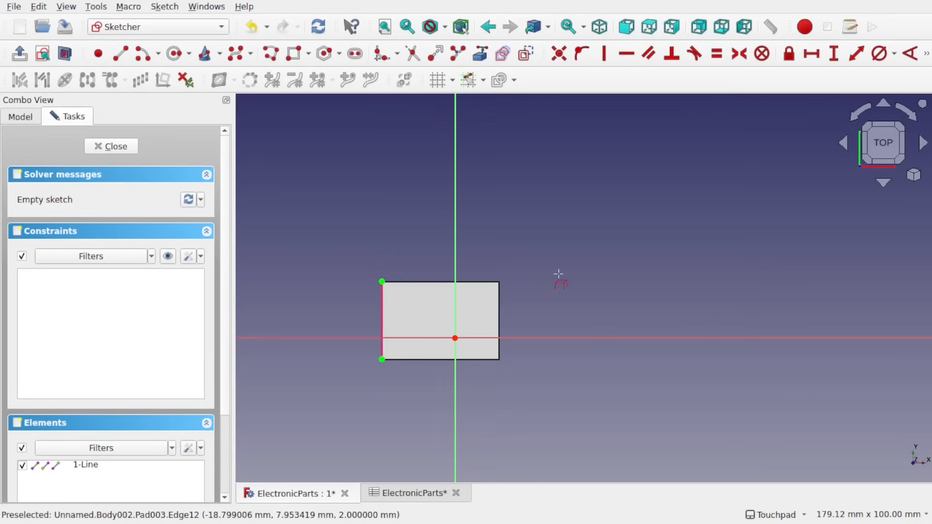
Sketch a rectangle about 3.6 mm wide and 10.3 mm high inside the plate, starting on the linked edge
scroll(402, 318, up, 5)
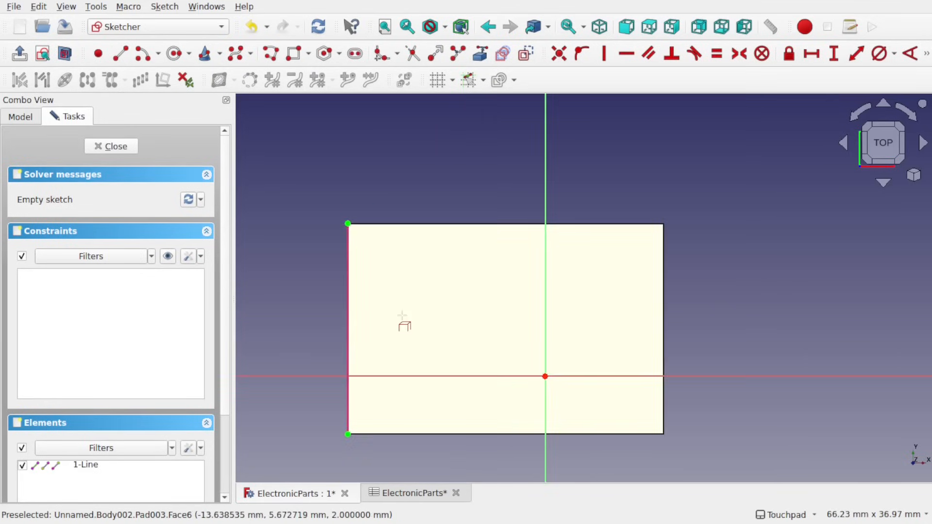
mouse_move(446, 334)
shift+middle_down()
mouse_move(488, 298)
mouse_move(516, 258)
shift+middle_up()
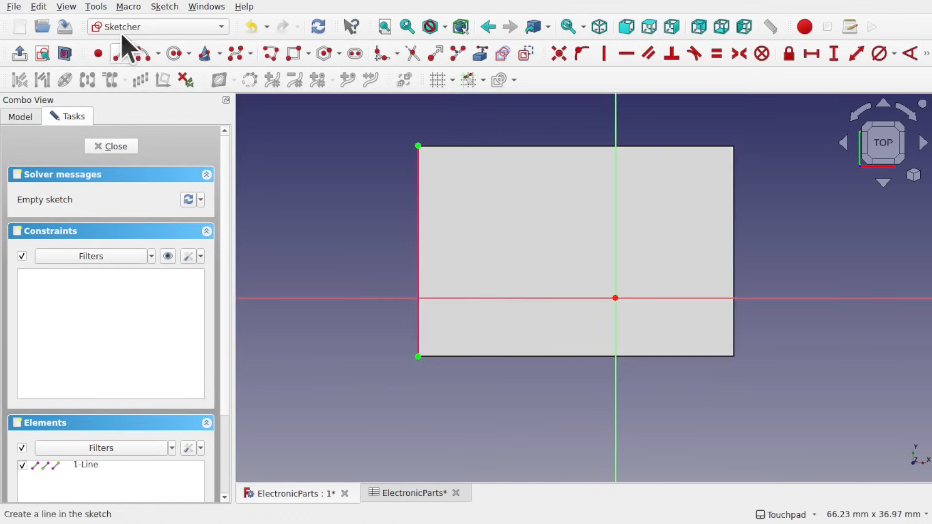
click(294, 54)
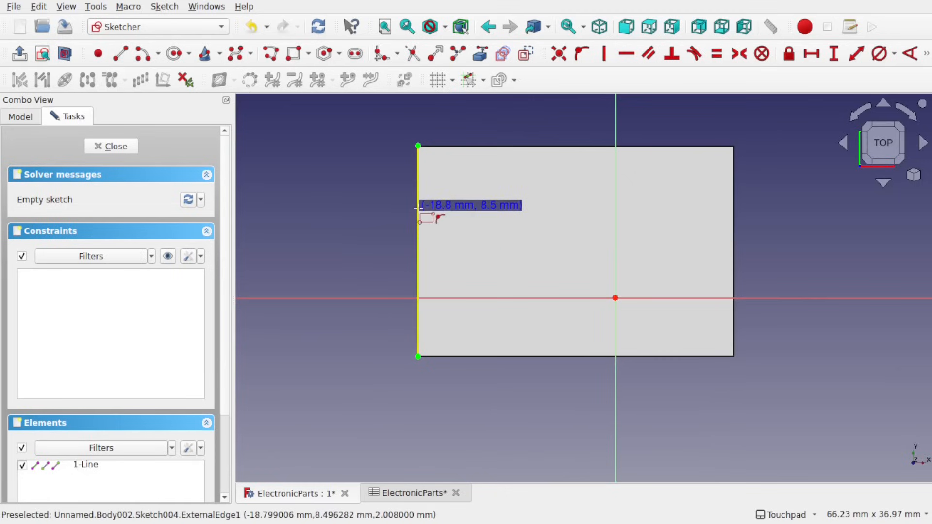
click(419, 209)
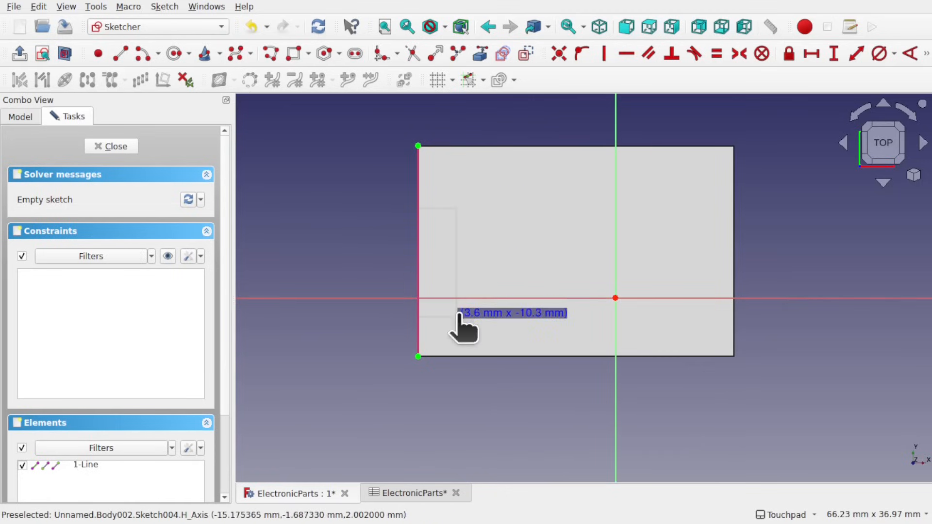
click(457, 317)
key(Escape)
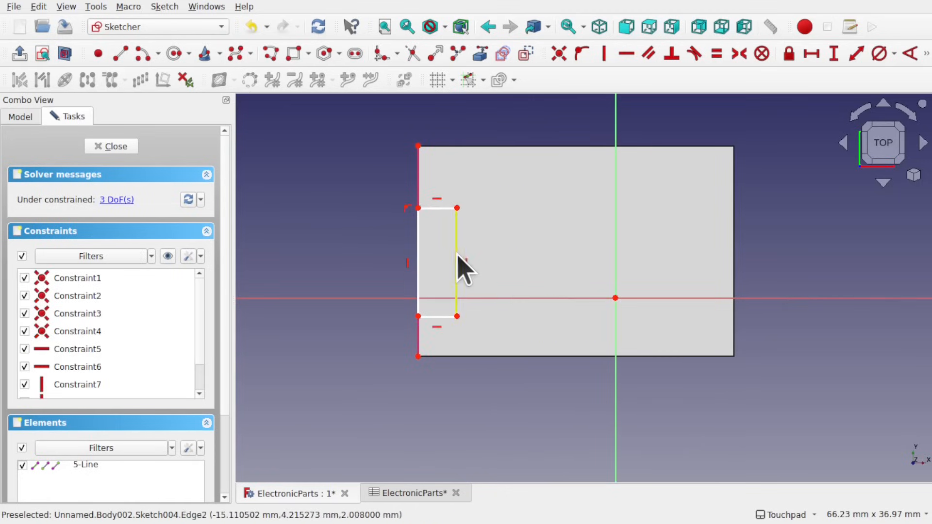
Constrain the rectangle's vertical length to 12 mm
click(418, 266)
click(830, 57)
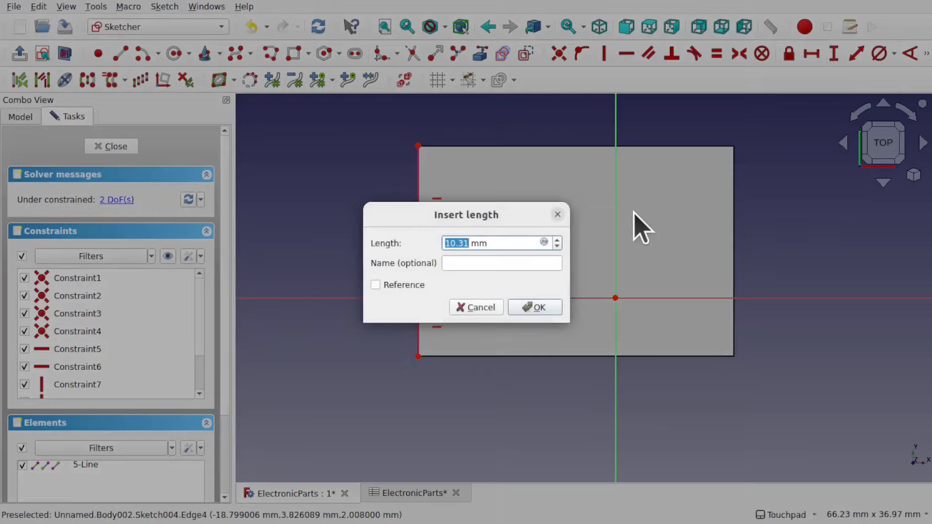
key(Return)
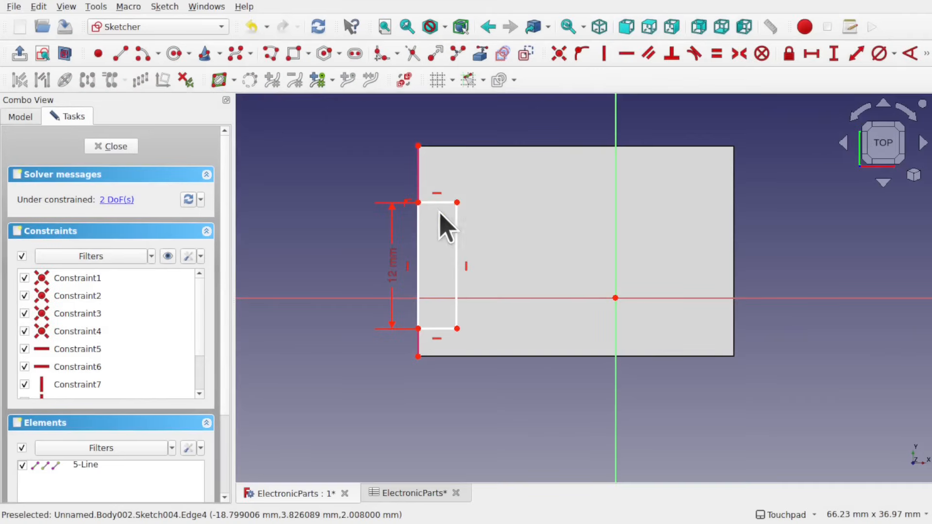
Move the rectangle up the linked edge and constrain its upper-left corner 4 mm vertically from the plate's upper-left corner
drag(439, 204, 440, 191)
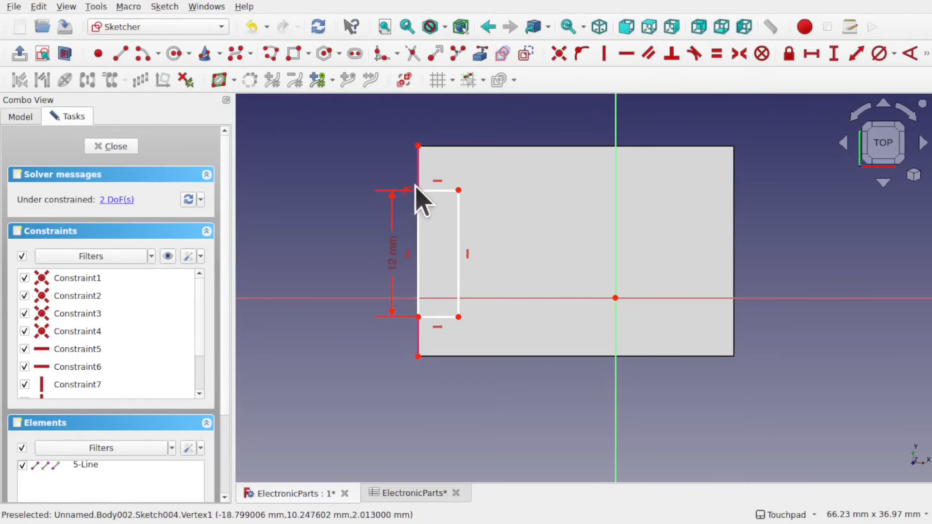
click(417, 190)
click(418, 146)
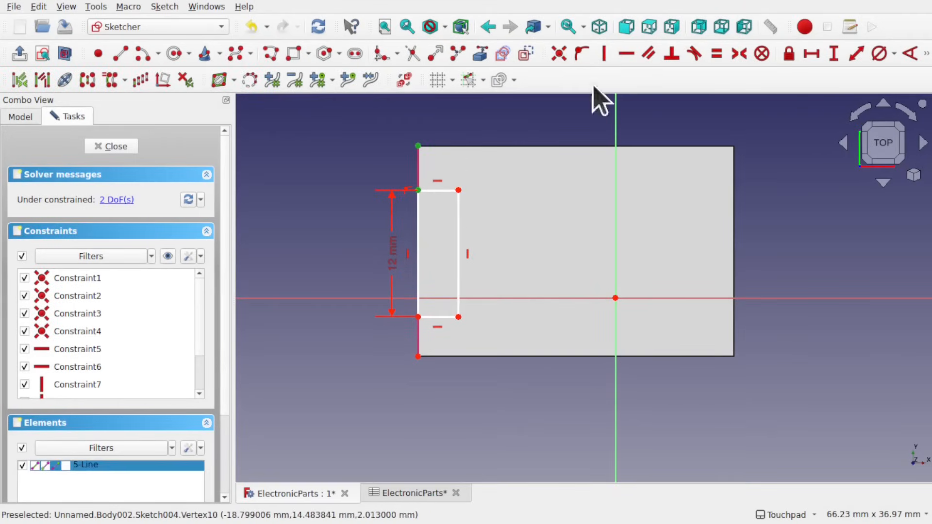
click(834, 57)
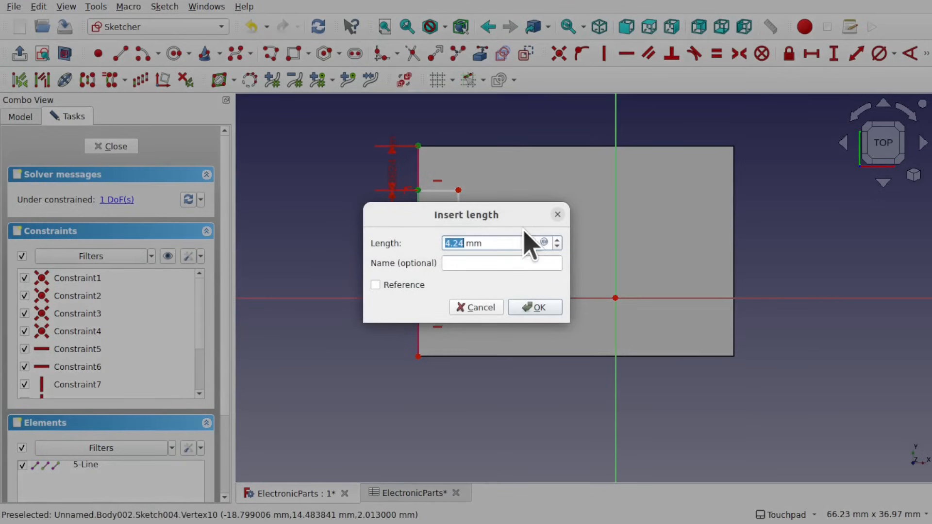
key(Return)
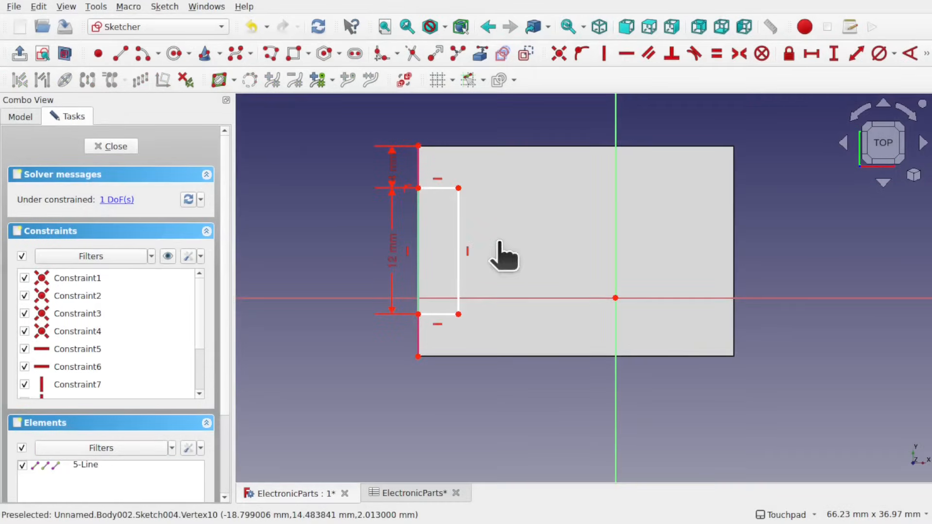
Constrain the rectangle's horizontal length to 4 mm and close the sketch
click(439, 188)
click(811, 55)
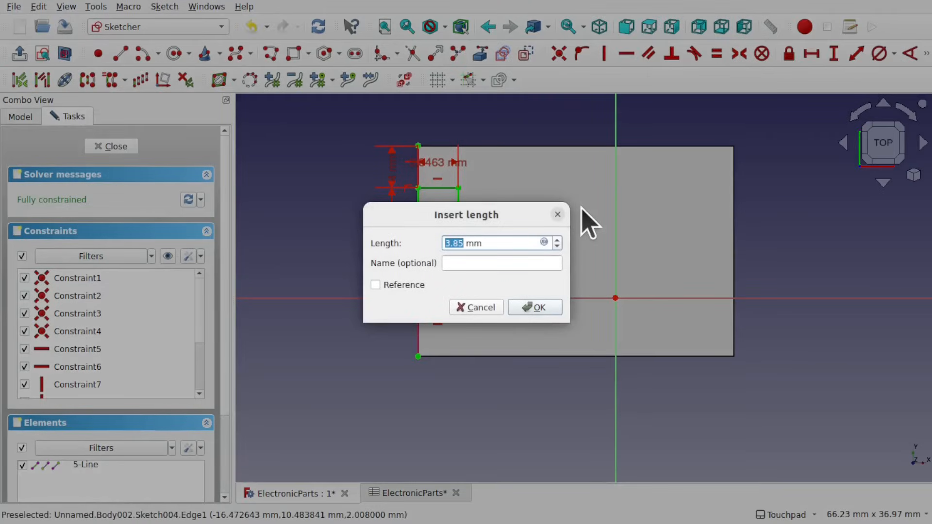
text(4)
key(Return)
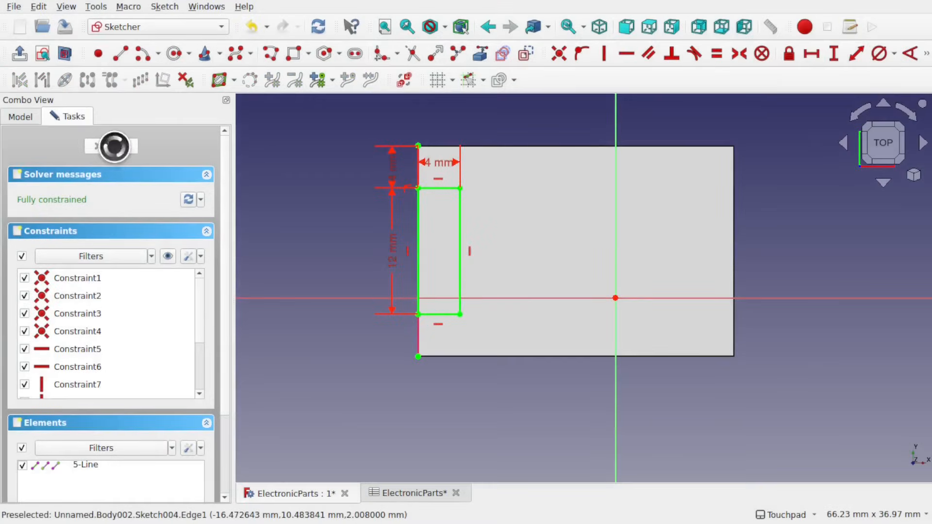
key(Escape)
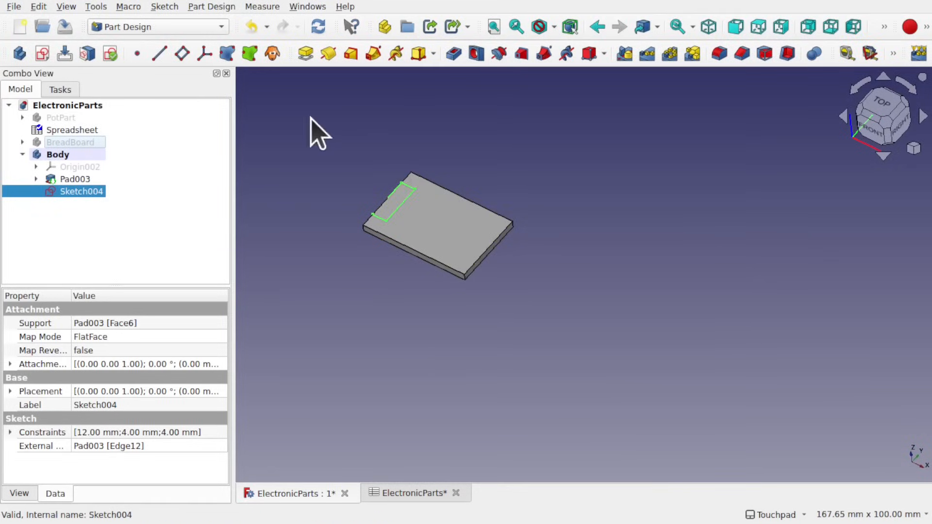
Pad the small rectangle sketch 3 mm on top of the plate
click(305, 54)
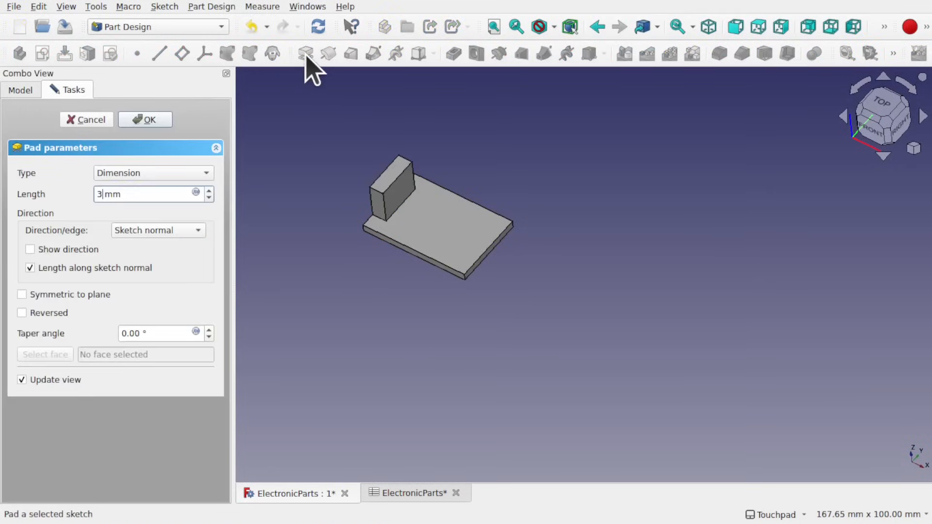
text(3)
key(Return)
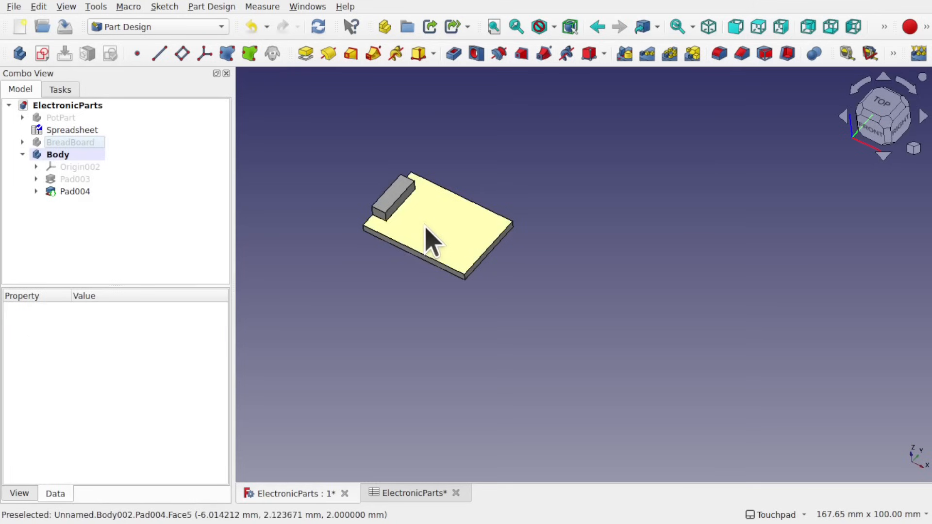
Rename the new body as Port
middle_drag(427, 226, 374, 162)
middle_drag(422, 245, 401, 264)
click(54, 155)
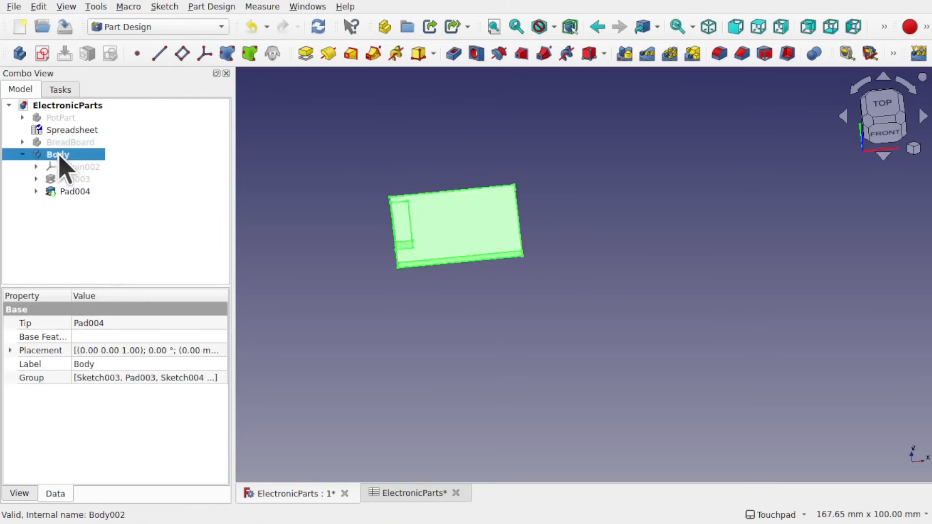
right_click(58, 154)
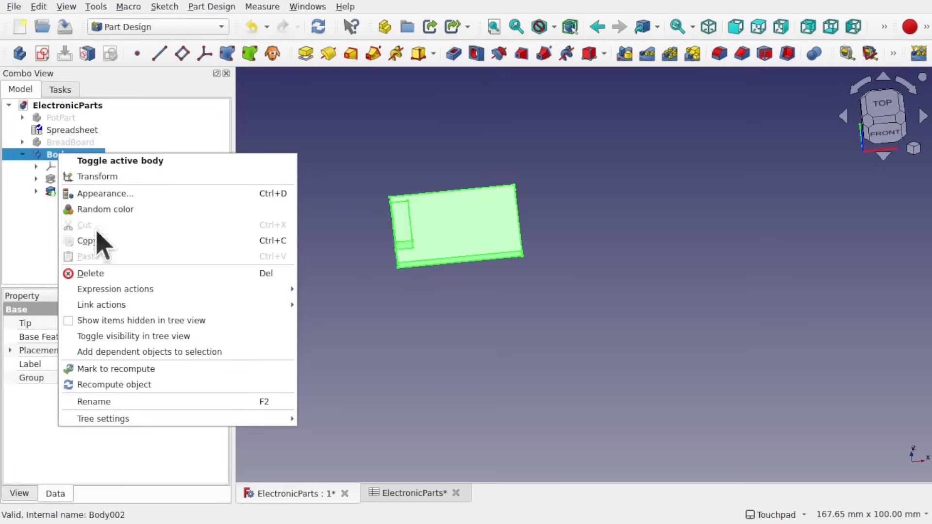
click(138, 402)
key(Return)
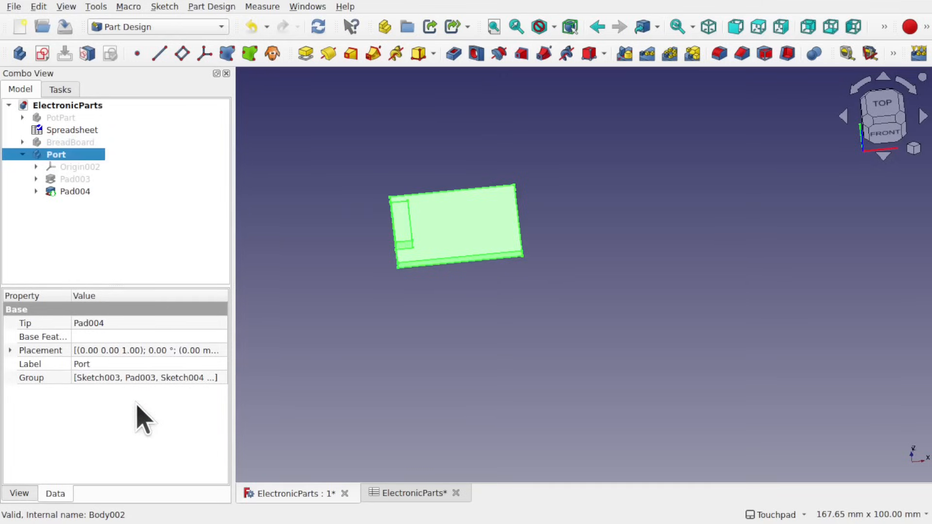
click(478, 316)
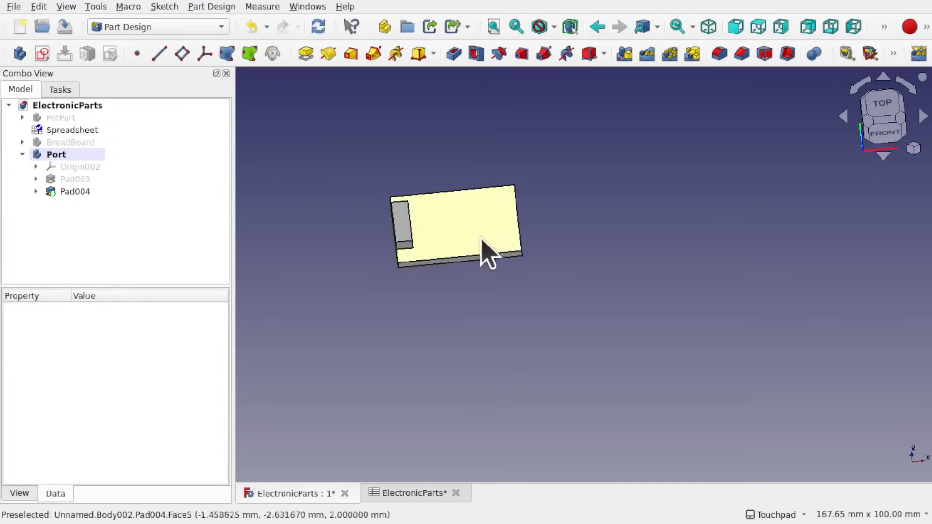
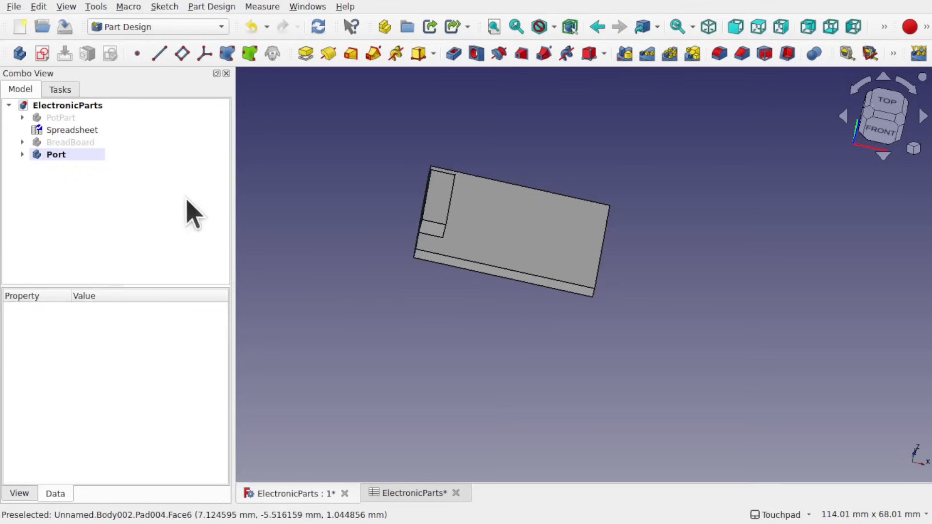
Show the hidden BreadBoard and PotPart bodies together with the Port body
click(61, 156)
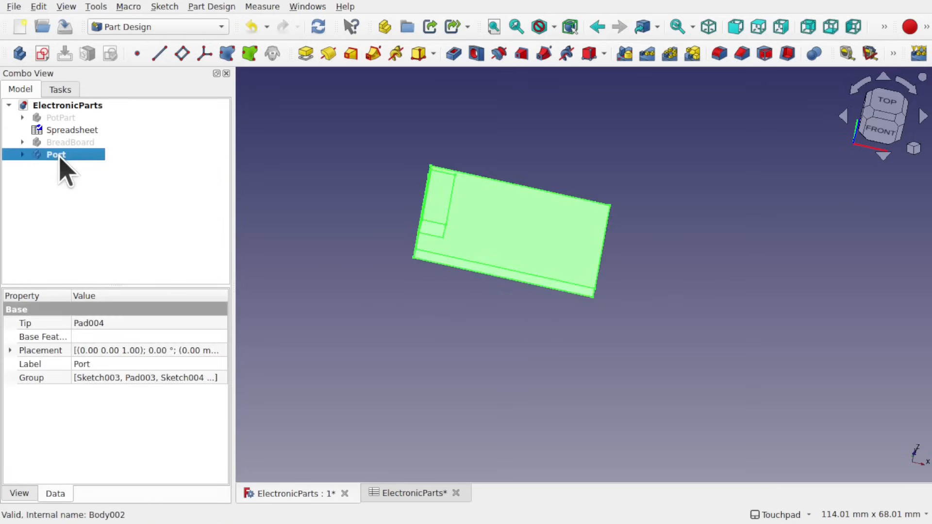
click(87, 142)
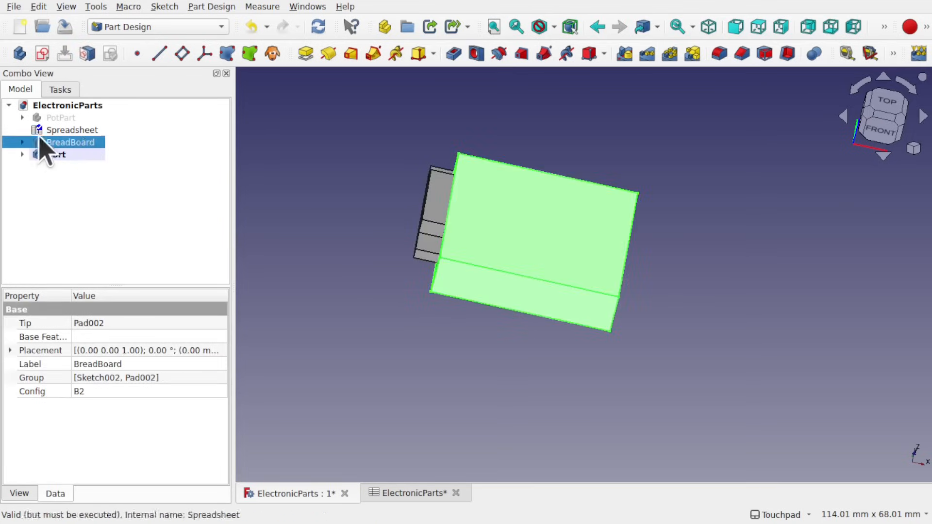
click(68, 119)
key(space)
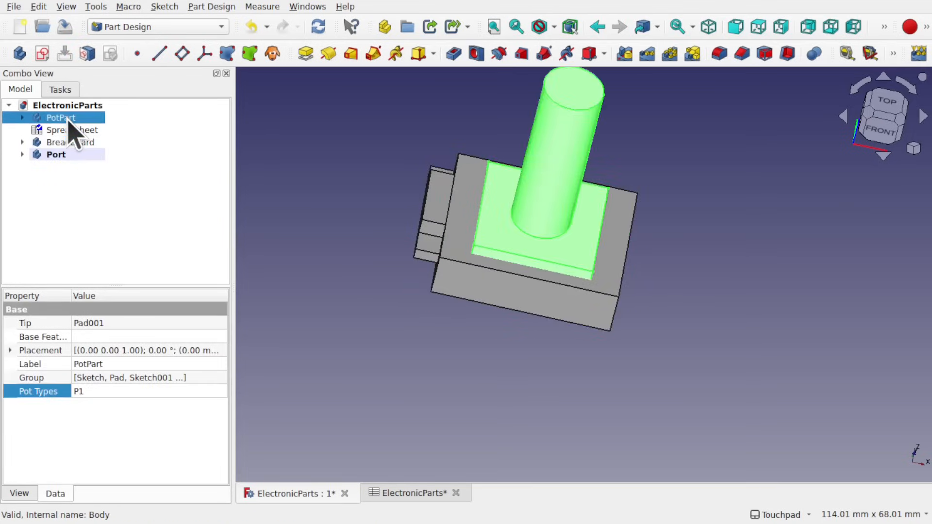
Switch the PotPart body's Pot Types configuration to P2
click(99, 392)
click(100, 394)
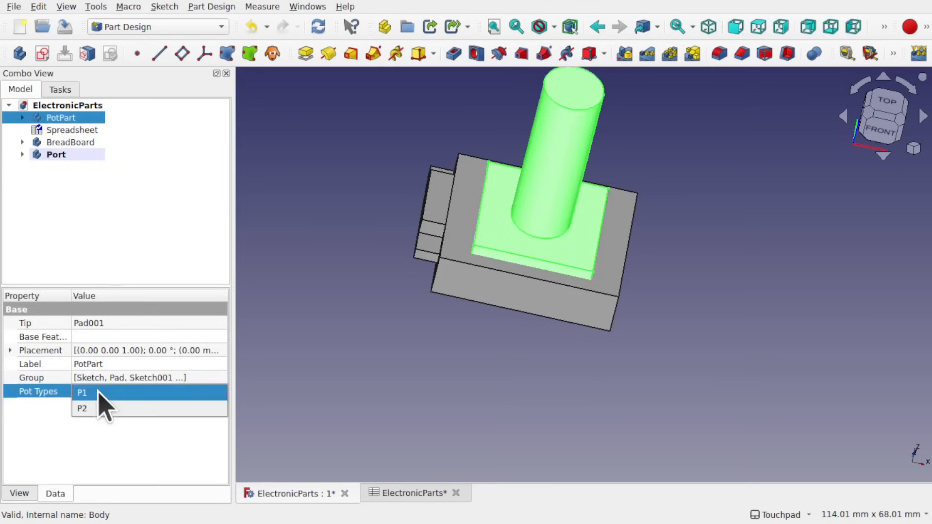
click(127, 411)
click(102, 424)
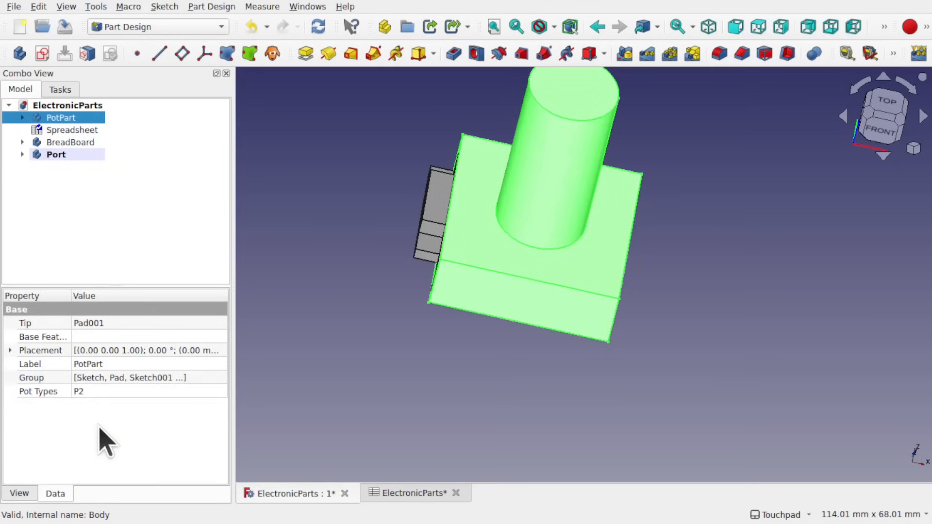
Set the PotPart body's Pot Types configuration back to P1 and clear the selection
click(102, 392)
click(103, 393)
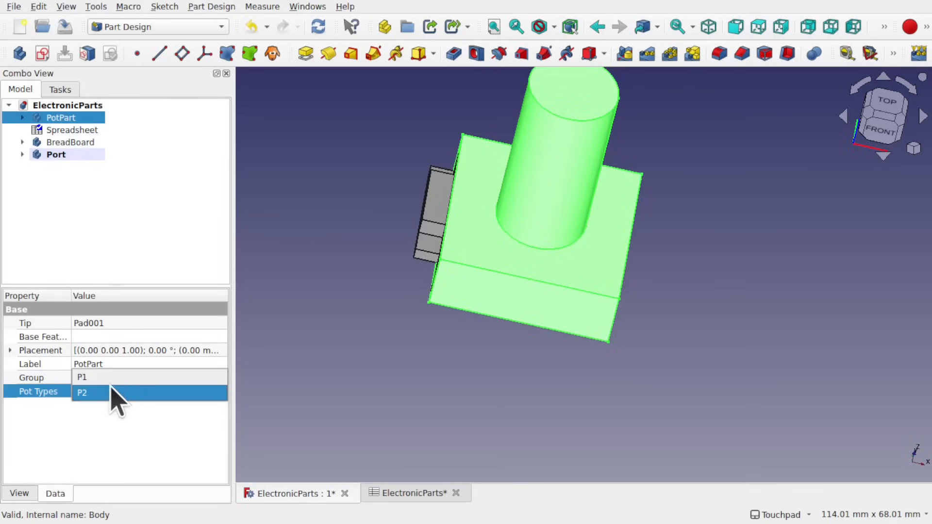
click(120, 379)
click(124, 379)
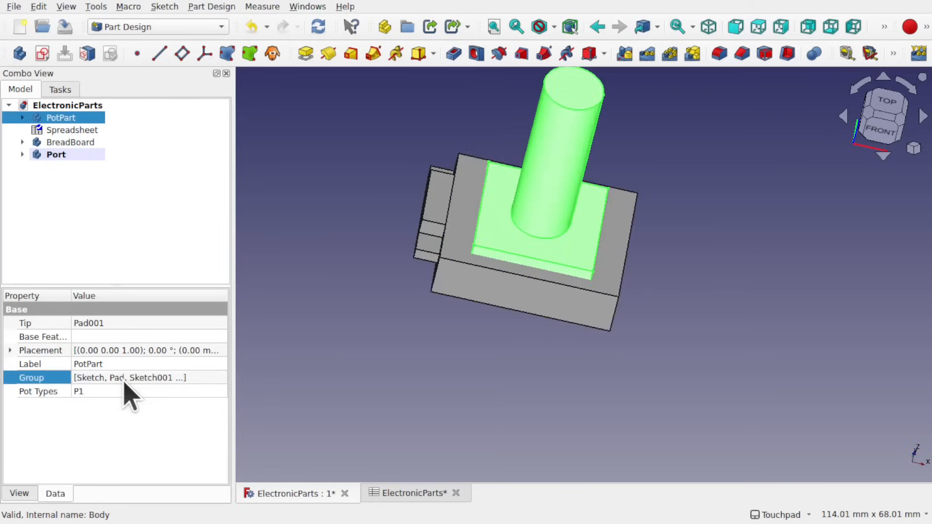
click(126, 251)
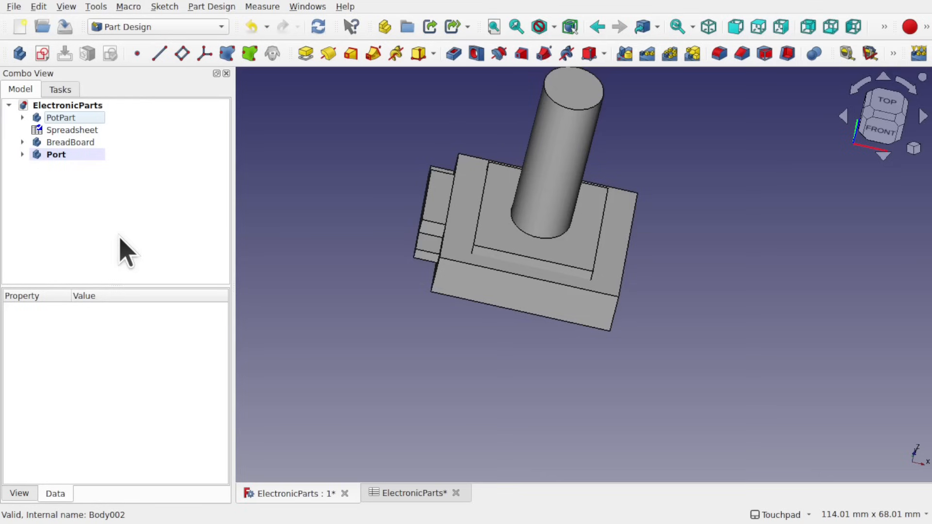
Switch to the A2plus workbench
click(146, 27)
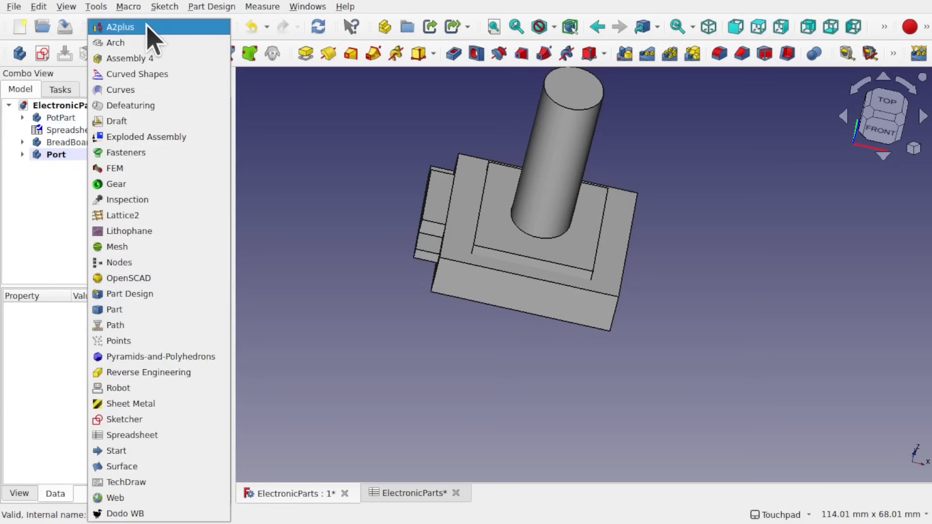
click(147, 27)
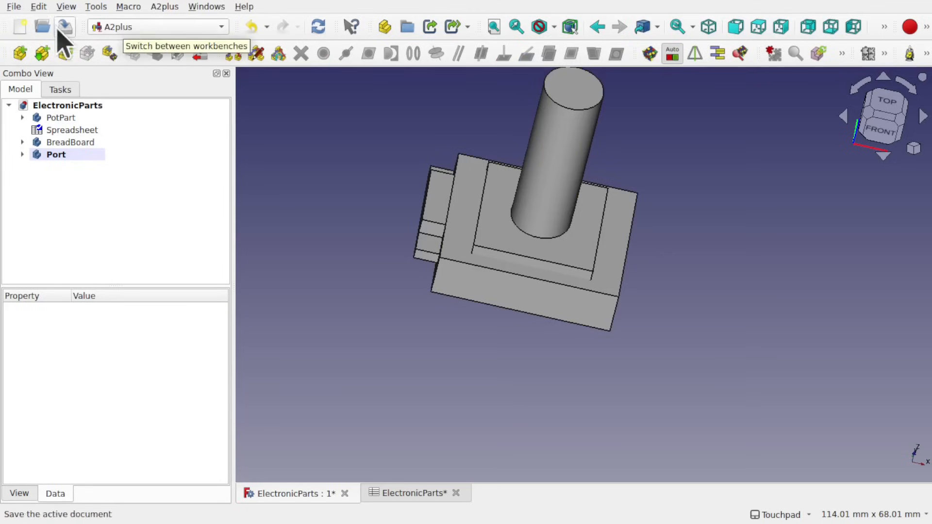
Check the installed addons for updates and update the A2plus workbench
click(95, 6)
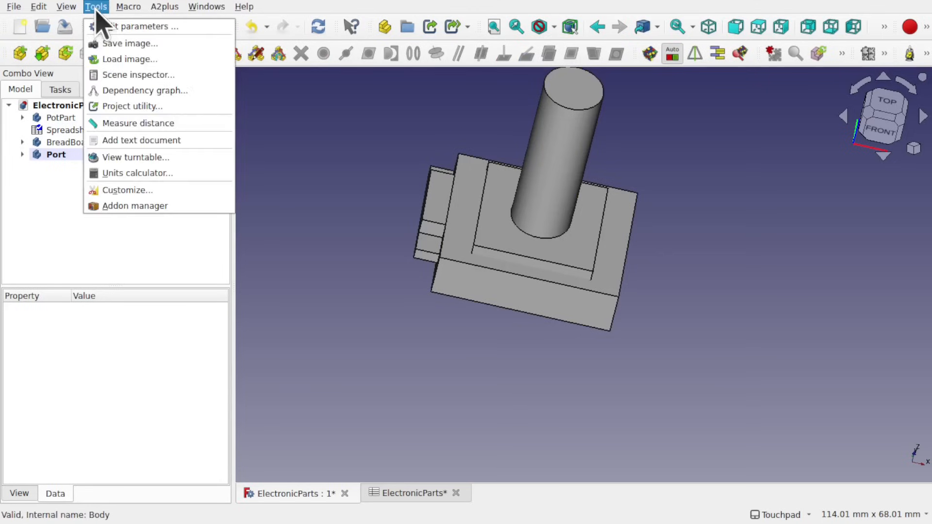
click(167, 207)
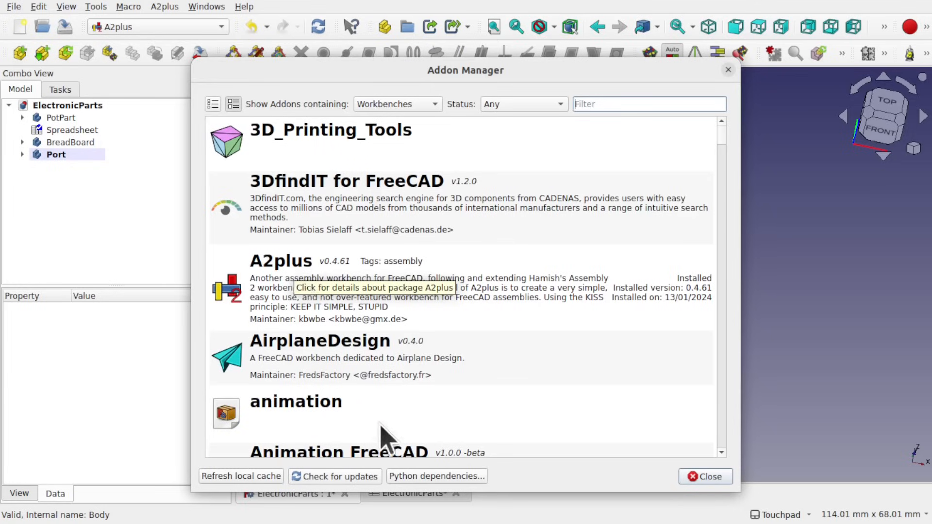
click(342, 476)
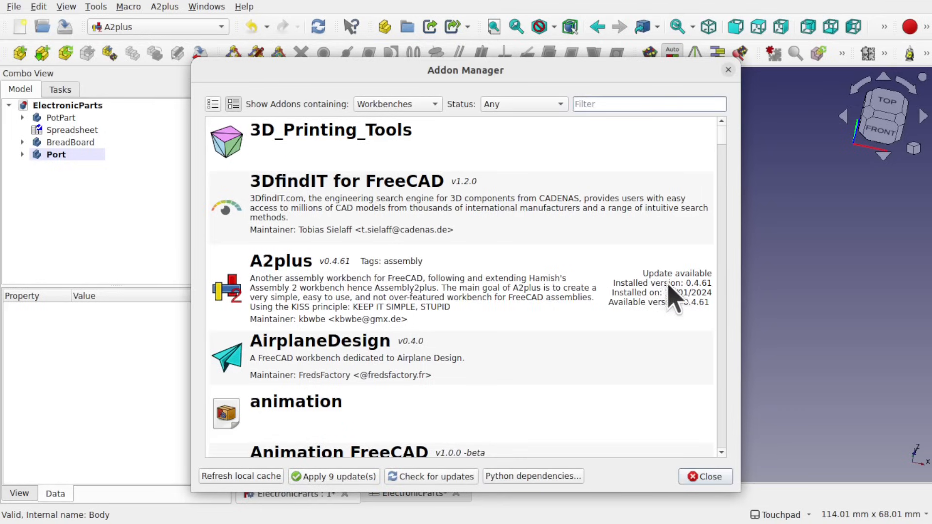
click(378, 308)
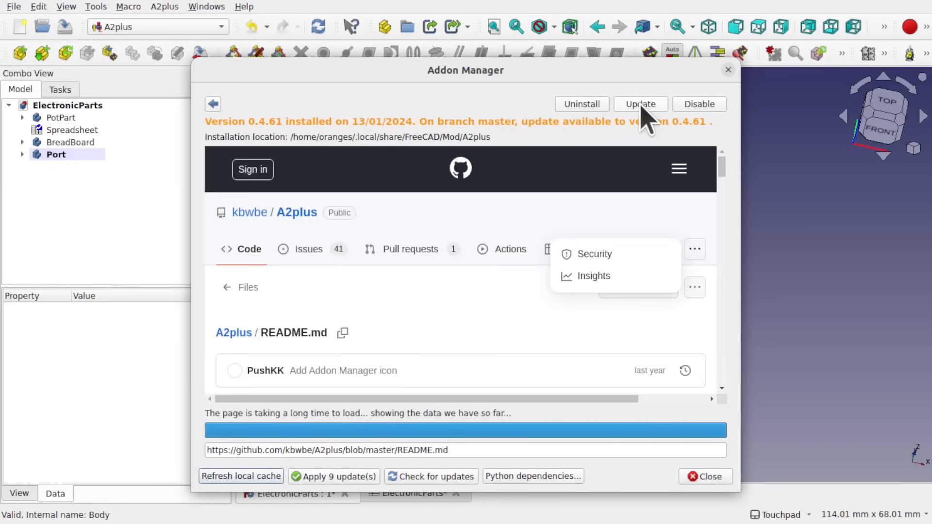
click(640, 105)
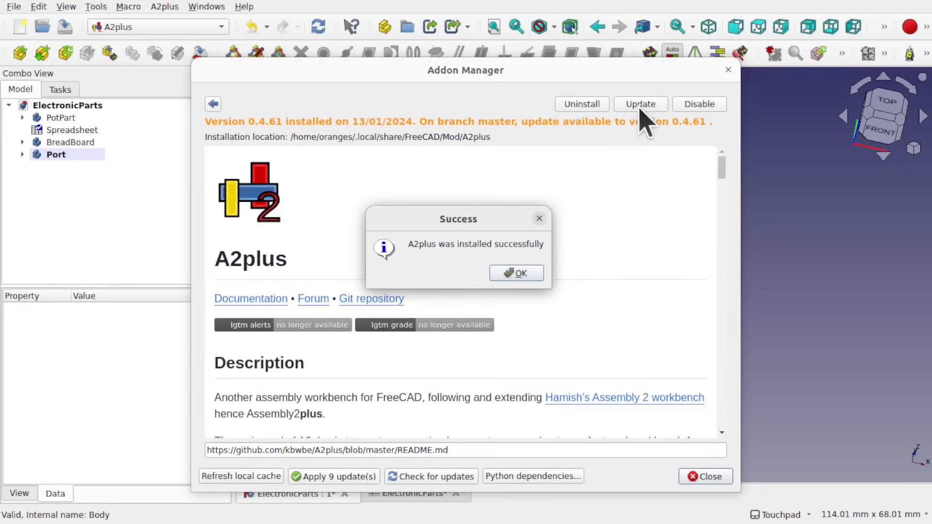
click(514, 273)
Restart FreeCAD, saving the changes to the ElectronicParts document, and return to the A2plus workbench
click(703, 476)
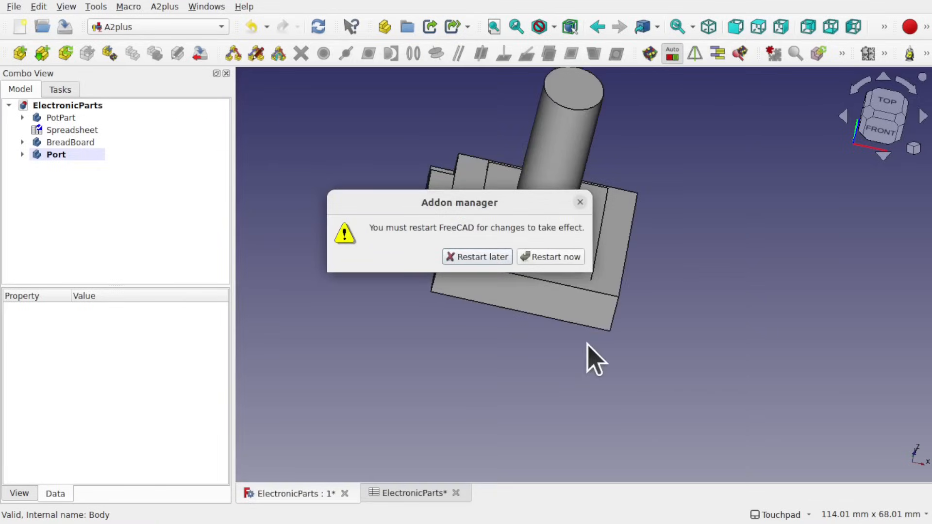
click(536, 260)
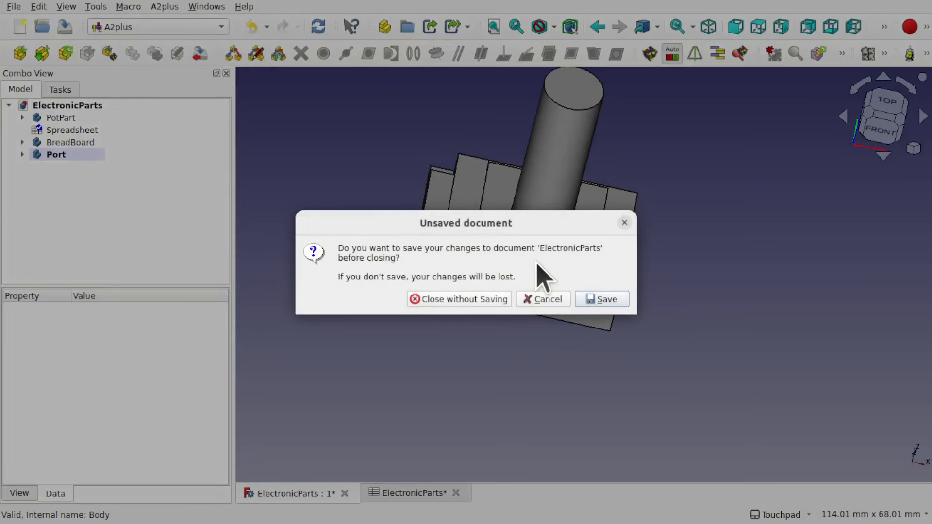
click(587, 301)
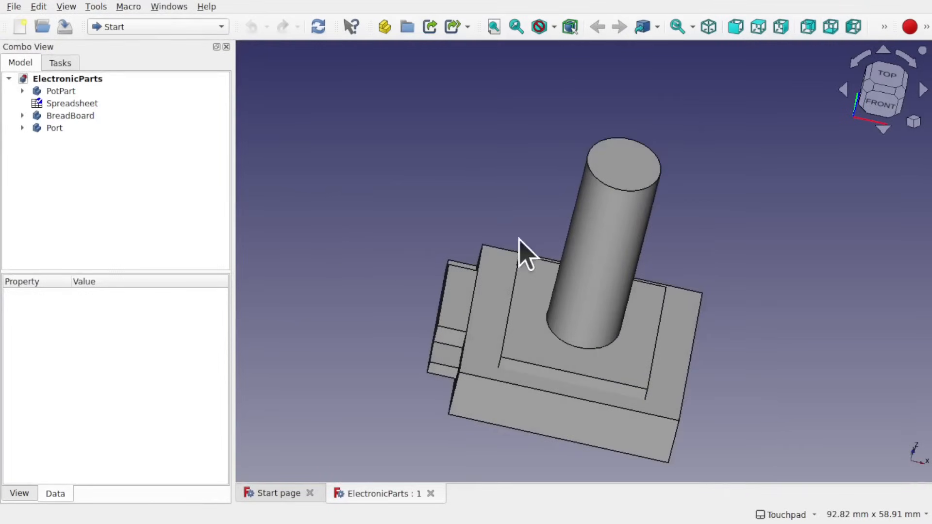
click(149, 29)
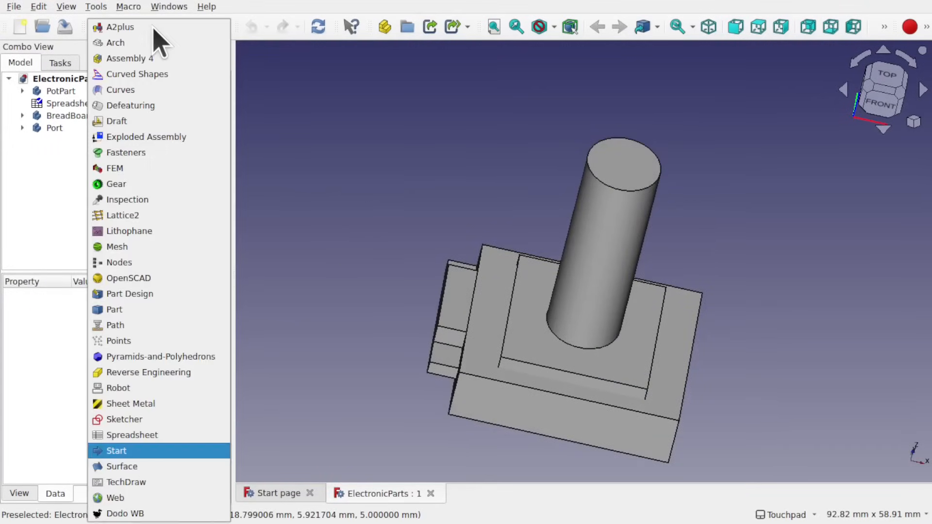
click(144, 28)
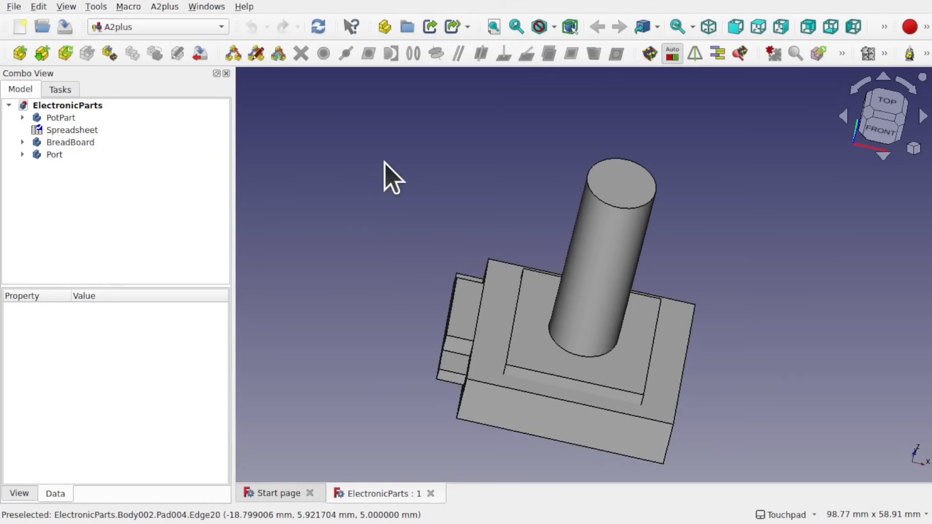
Create a new document and save it as EnclosureAssem in the Downloads folder
click(21, 32)
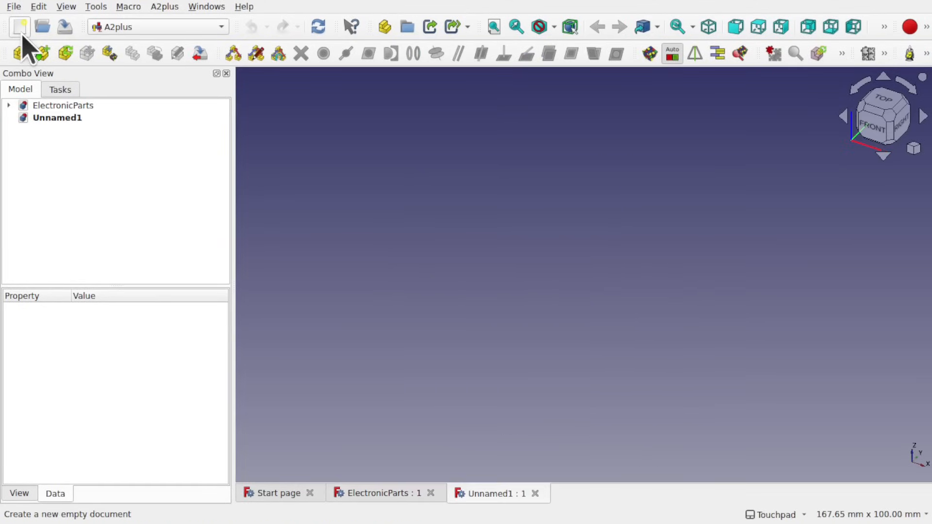
click(14, 7)
click(47, 108)
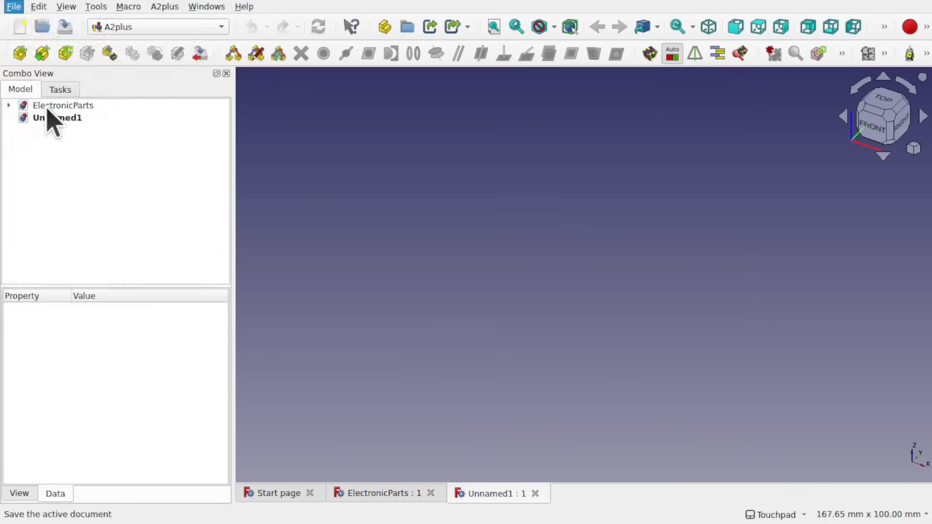
text(Enclosur)
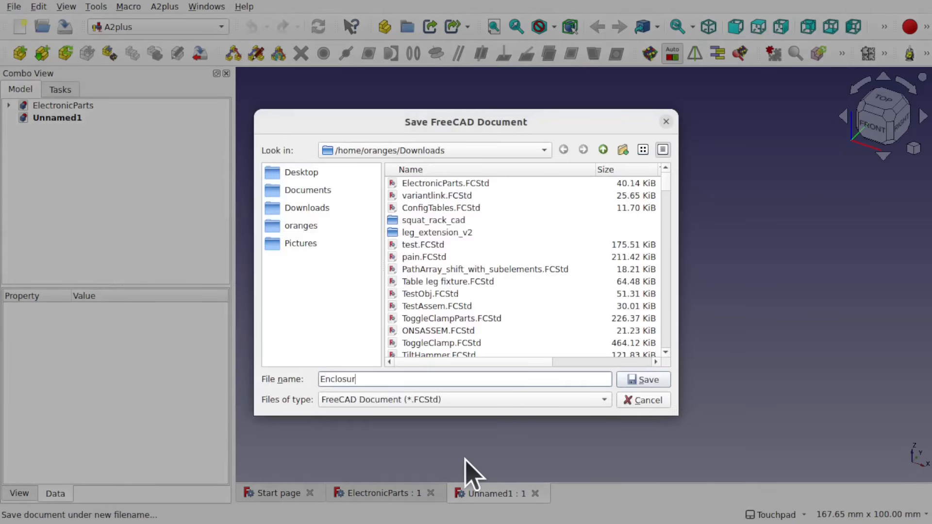
text(eAssem)
key(Return)
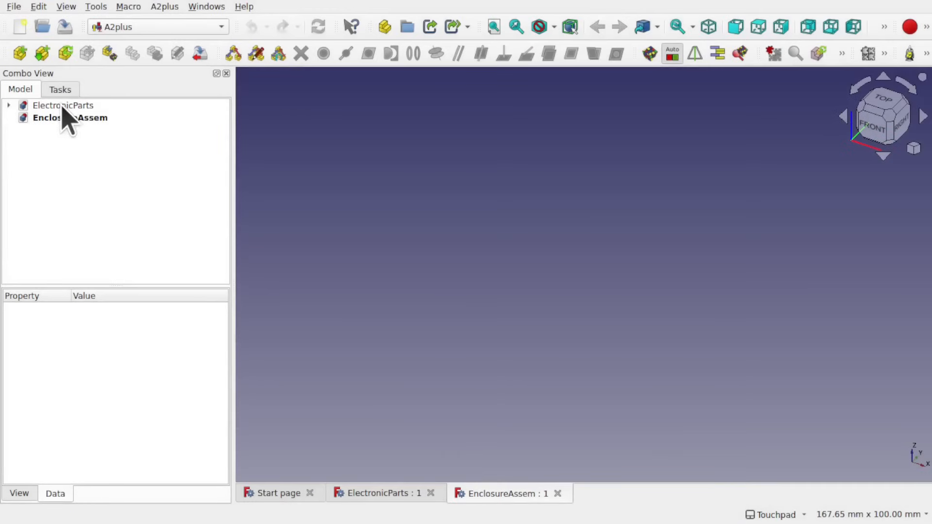
Import the BreadBoard, Port and PotPart bodies from ElectronicParts.FCStd into the EnclosureAssem assembly
double_click(48, 106)
double_click(64, 167)
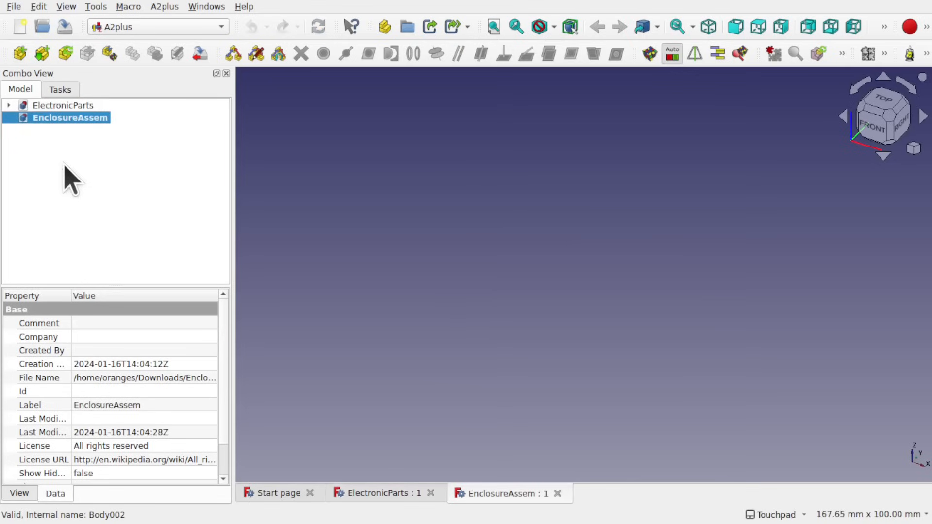
click(43, 54)
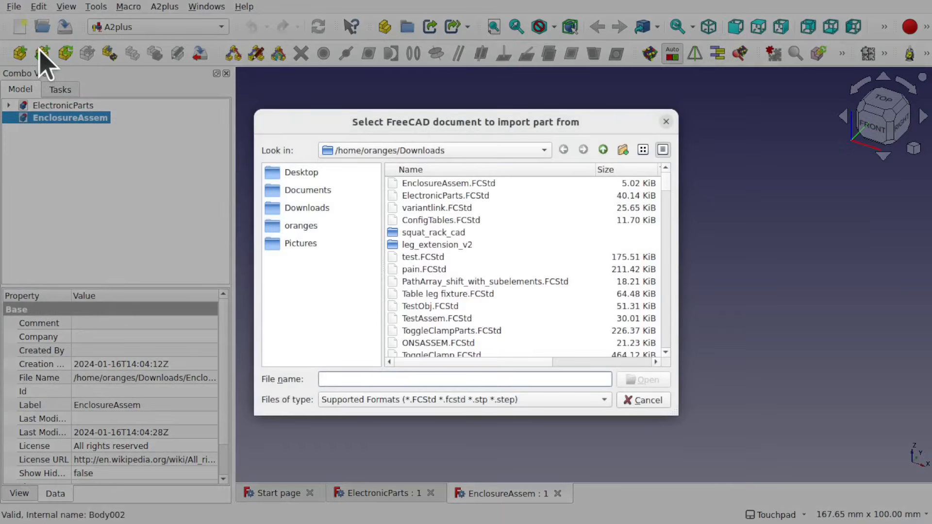
click(435, 196)
double_click(435, 196)
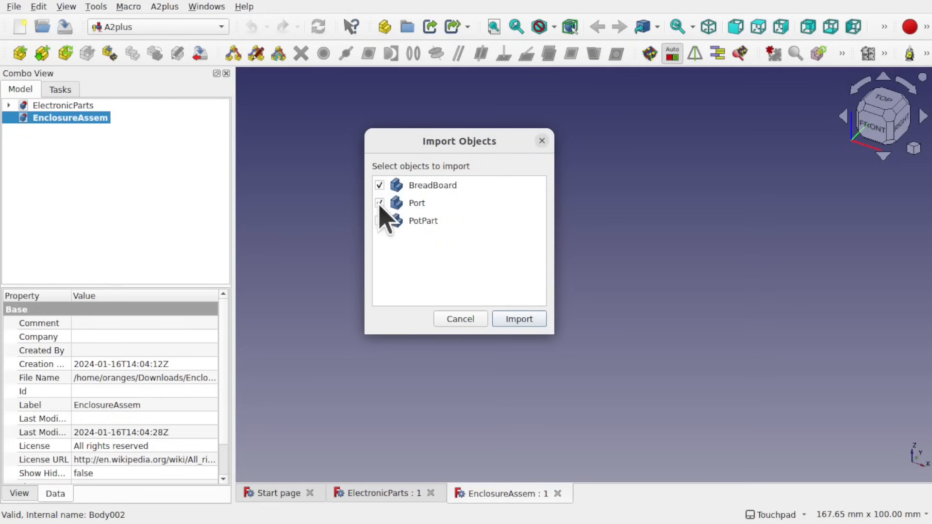
click(379, 221)
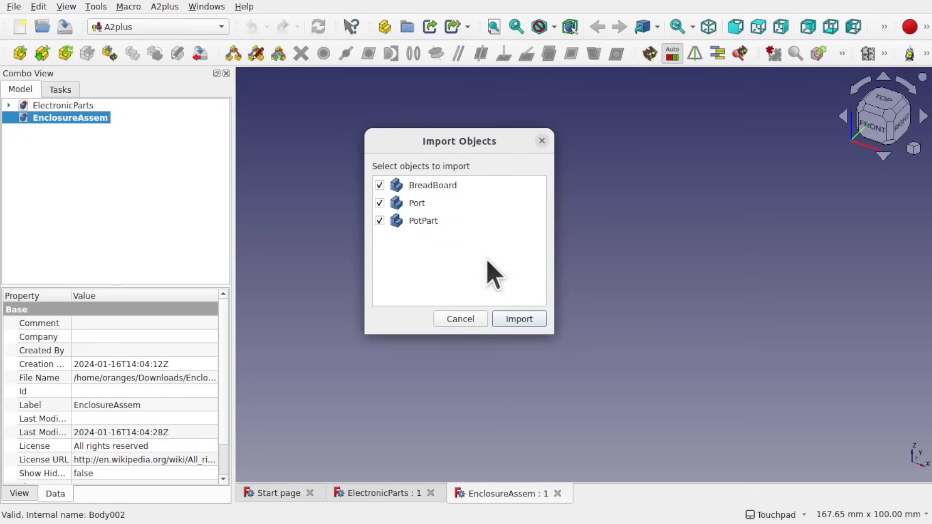
click(518, 319)
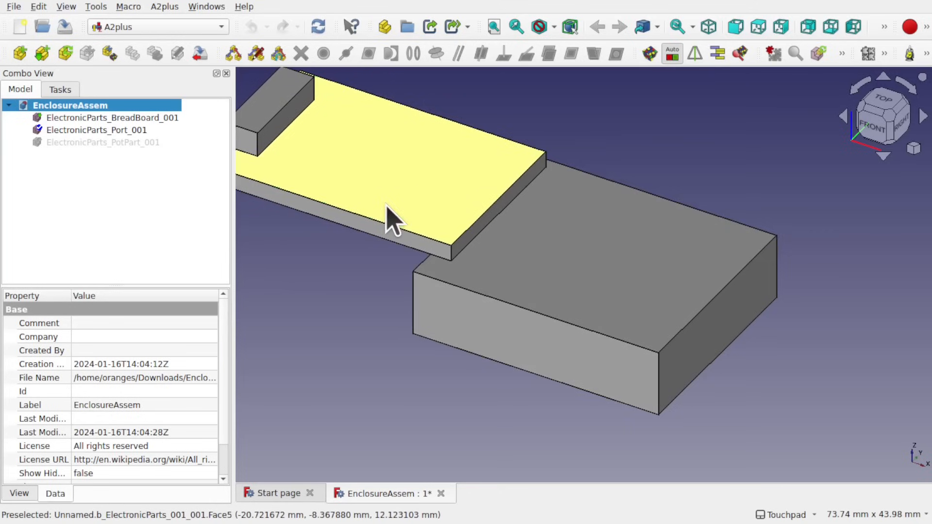
Place the imported Port on the BreadBoard's negative X side at about X -22.1 and the PotPart at about X 13.47
click(388, 221)
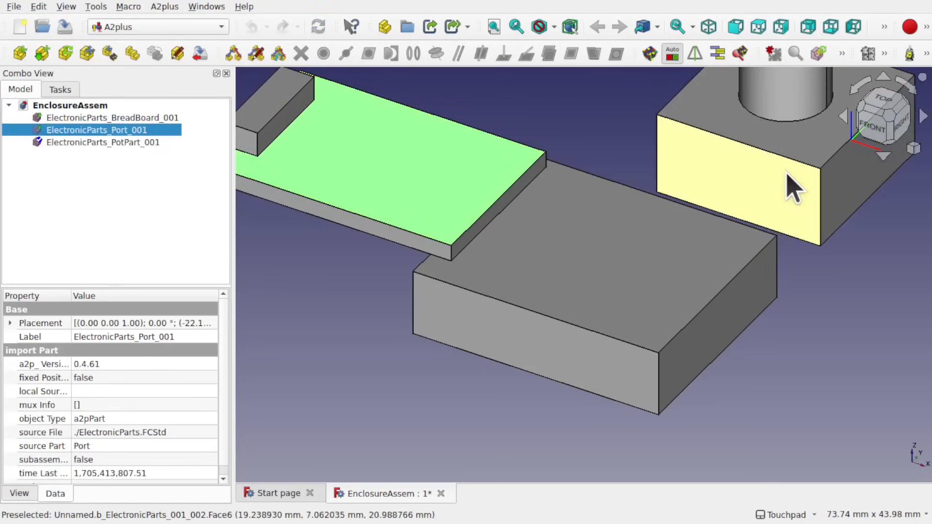
click(794, 189)
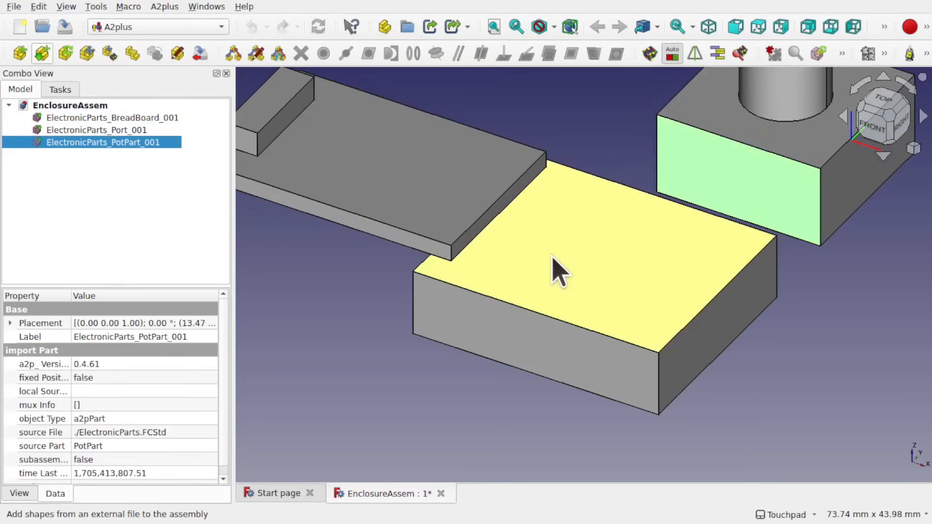
scroll(551, 254, down, 8)
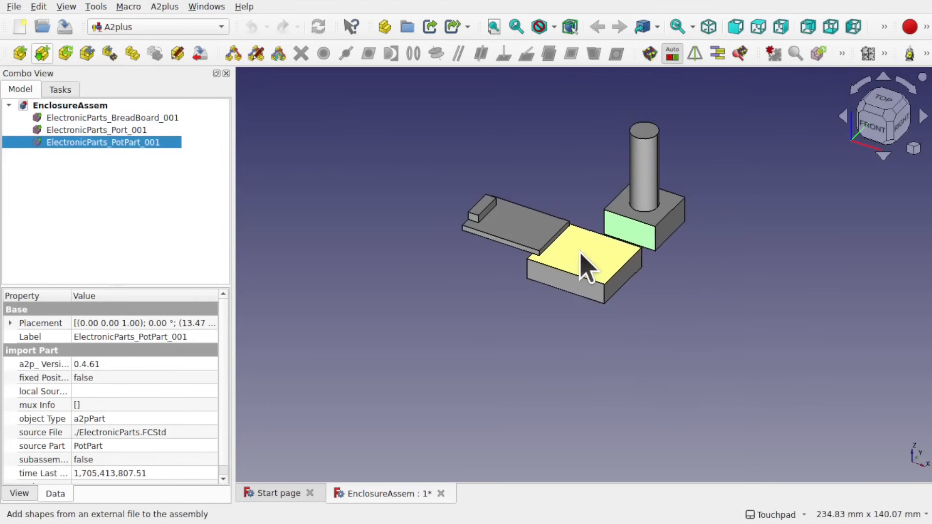
Turn on the axis cross at the assembly origin and select the BreadBoard part to check its fixed position property
click(66, 7)
click(125, 200)
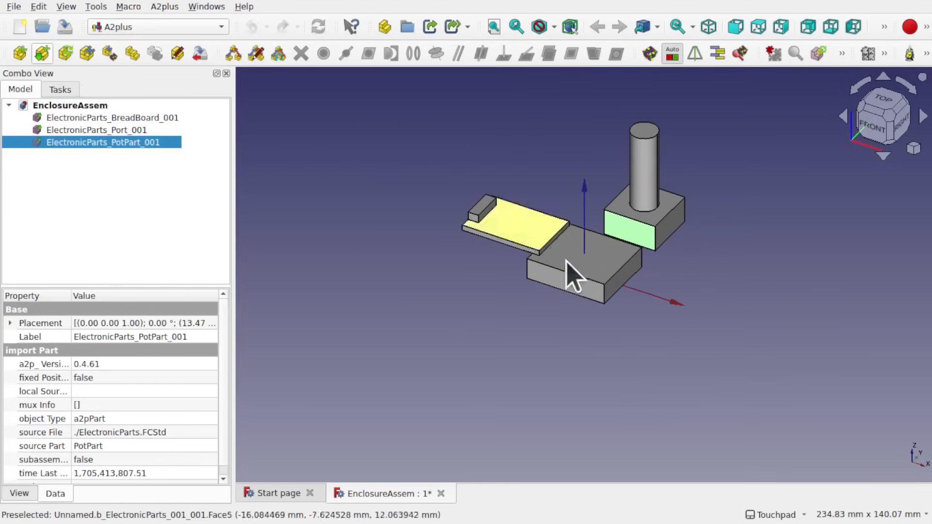
alt+drag(574, 305, 717, 300)
alt+drag(600, 177, 695, 258)
scroll(602, 213, up, 3)
scroll(698, 262, down, 2)
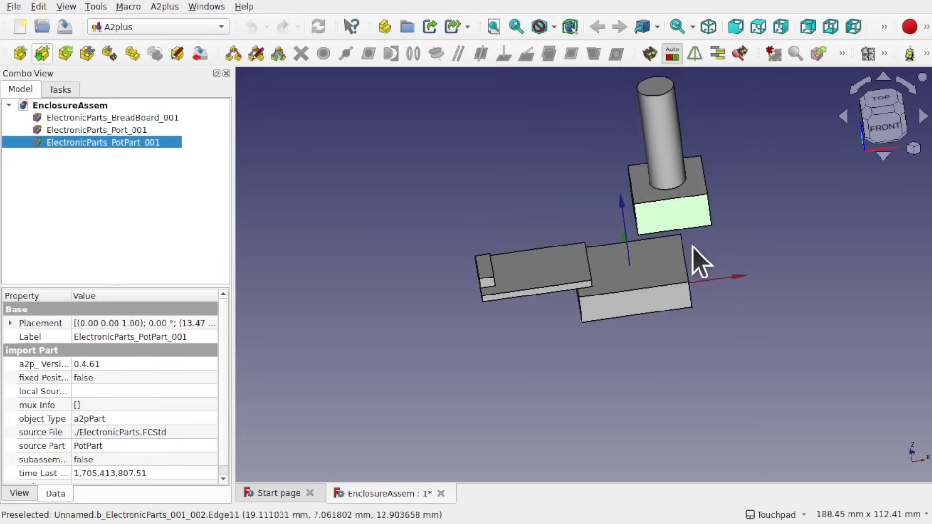
scroll(693, 246, up, 1)
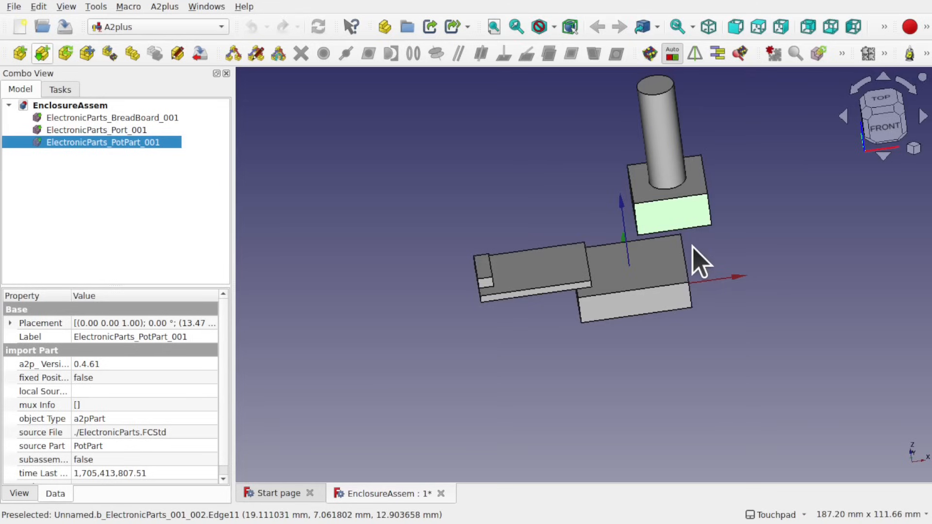
click(653, 267)
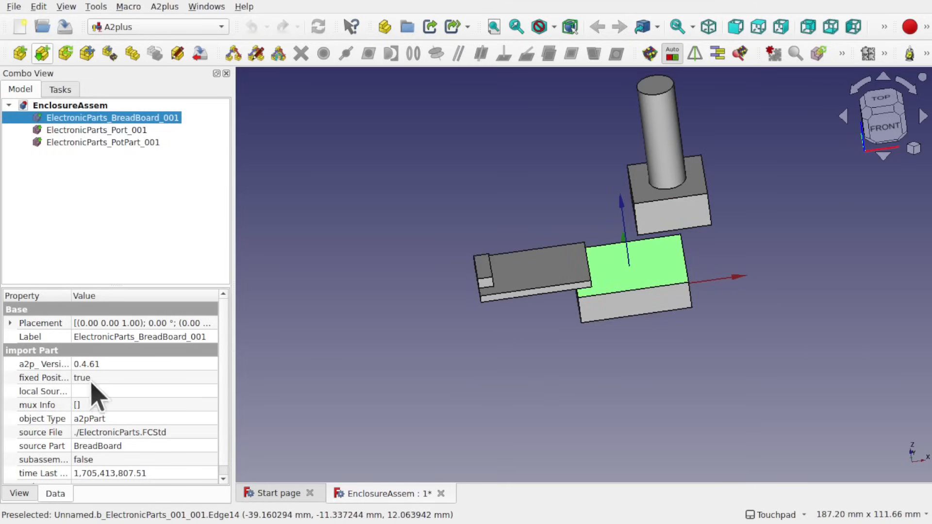
Transform the breadboard along its negative Y axis until it sits clear of the port board
drag(73, 294, 114, 306)
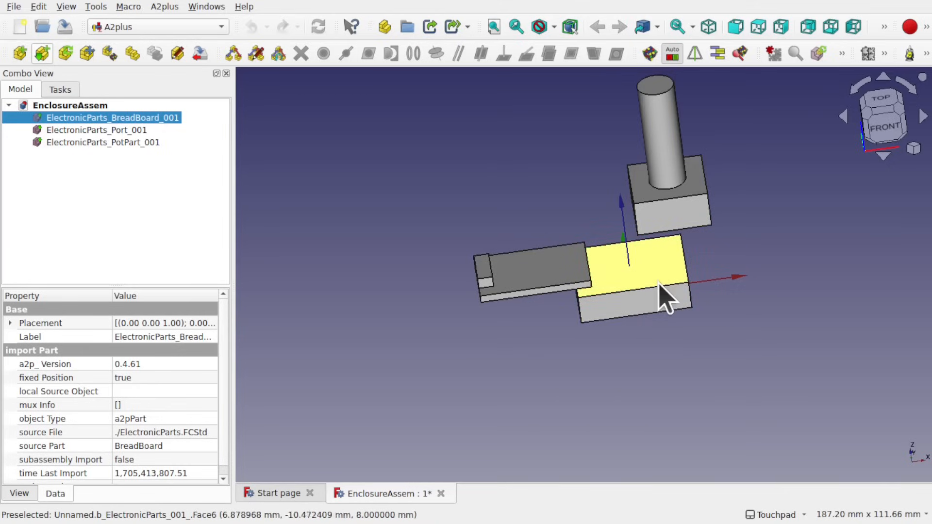
right_click(627, 280)
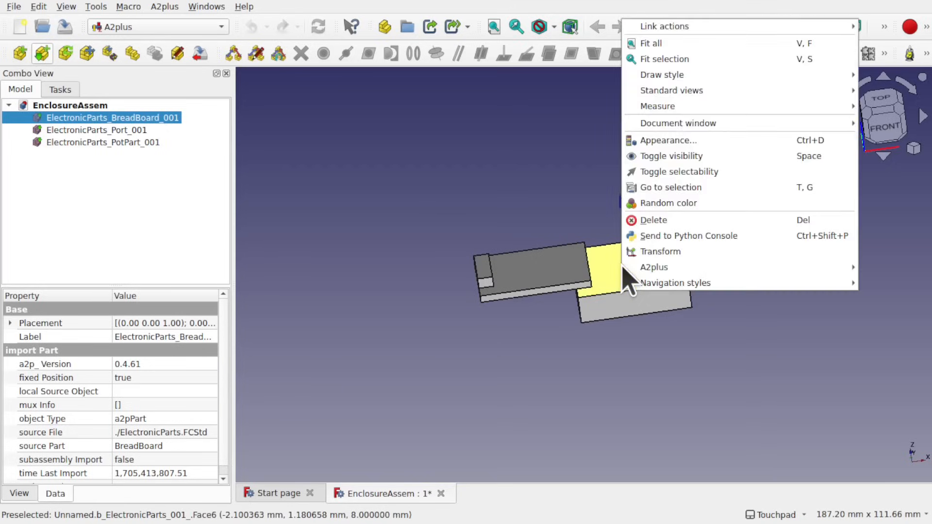
click(658, 252)
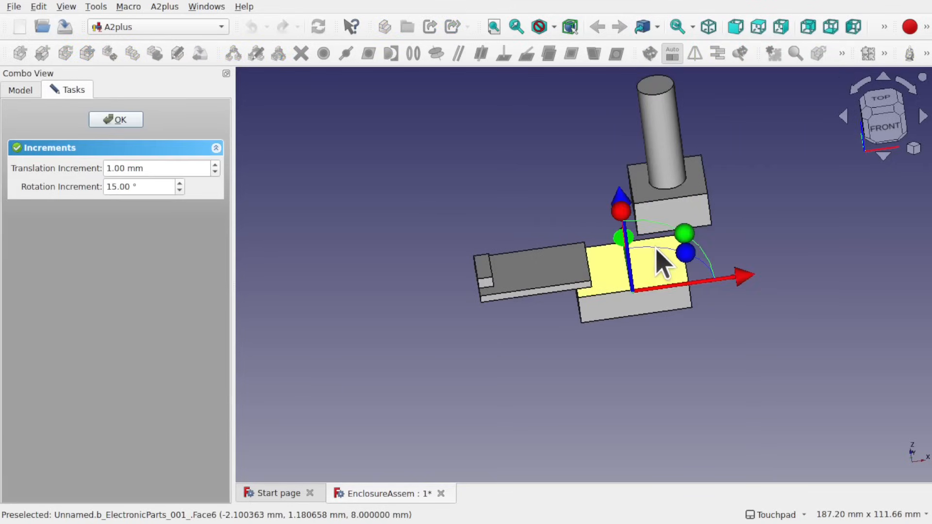
alt+drag(600, 291, 692, 334)
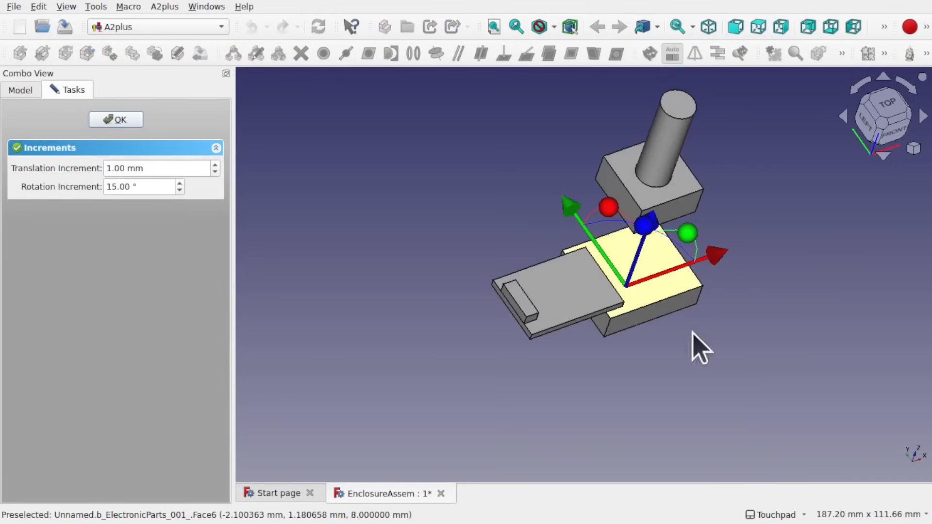
drag(572, 214, 654, 280)
alt+drag(723, 228, 645, 171)
alt+drag(665, 312, 742, 323)
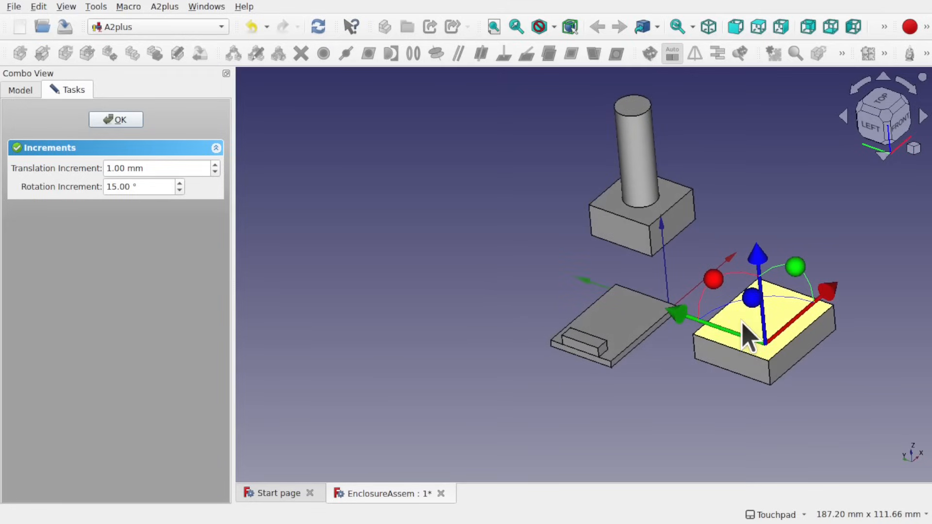
shift+drag(821, 263, 655, 258)
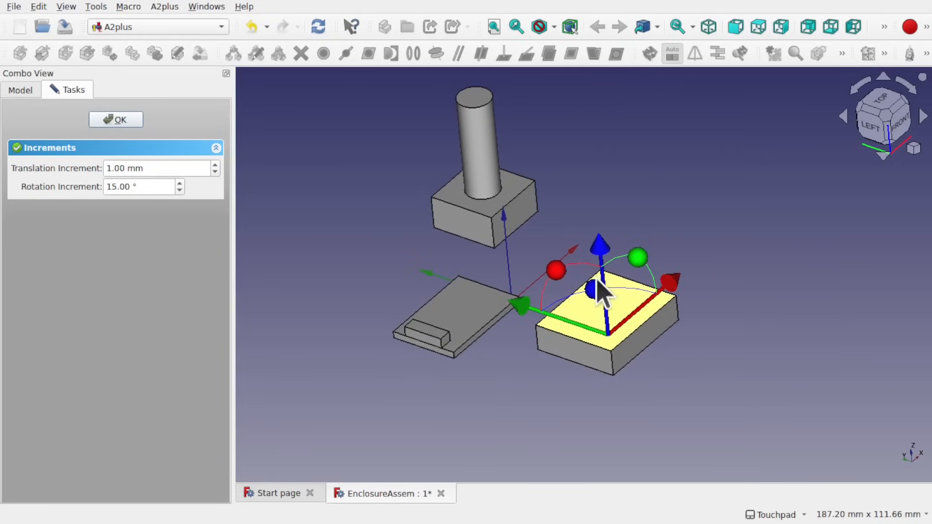
alt+drag(597, 286, 612, 323)
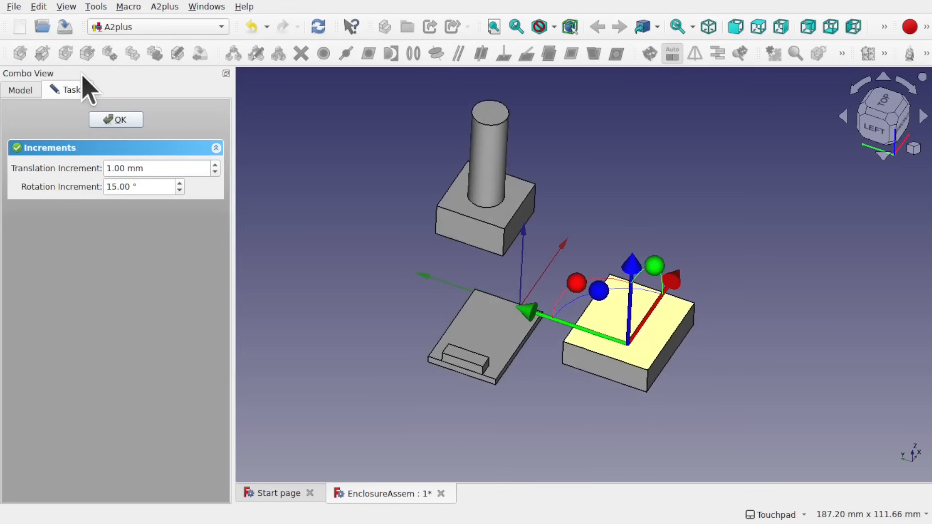
click(115, 120)
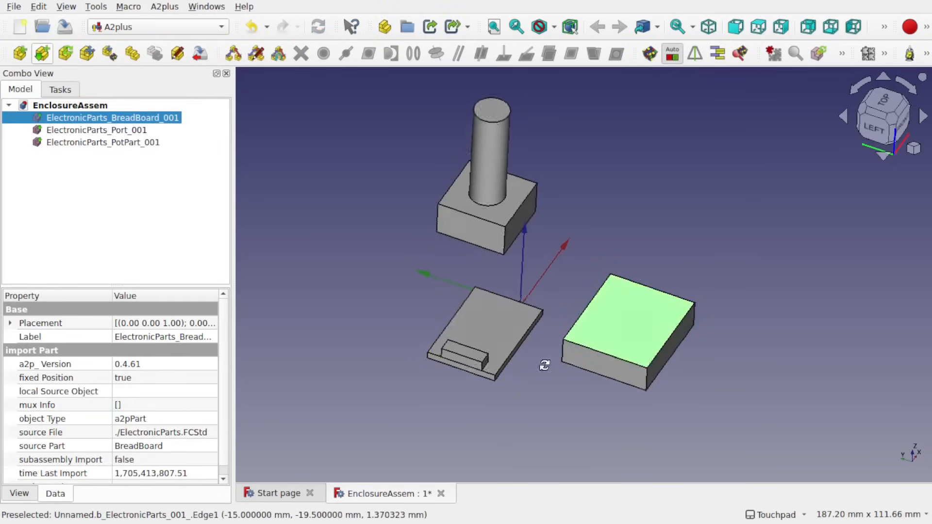
alt+drag(544, 365, 544, 343)
alt+drag(640, 290, 602, 334)
alt+drag(558, 358, 611, 373)
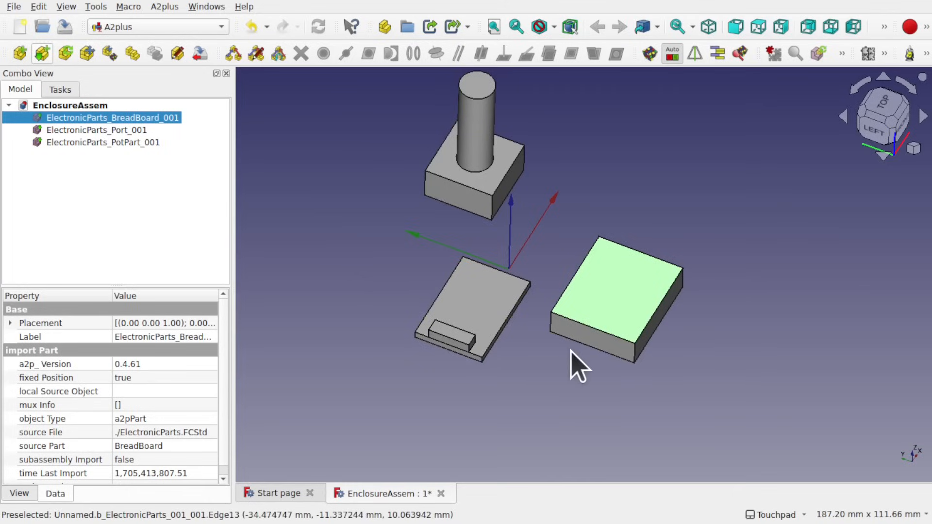
alt+drag(571, 353, 492, 336)
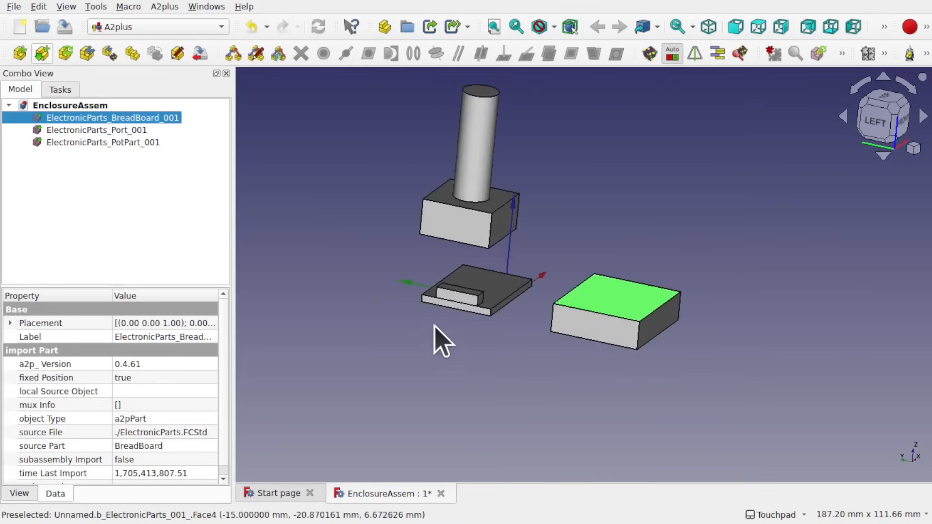
click(459, 307)
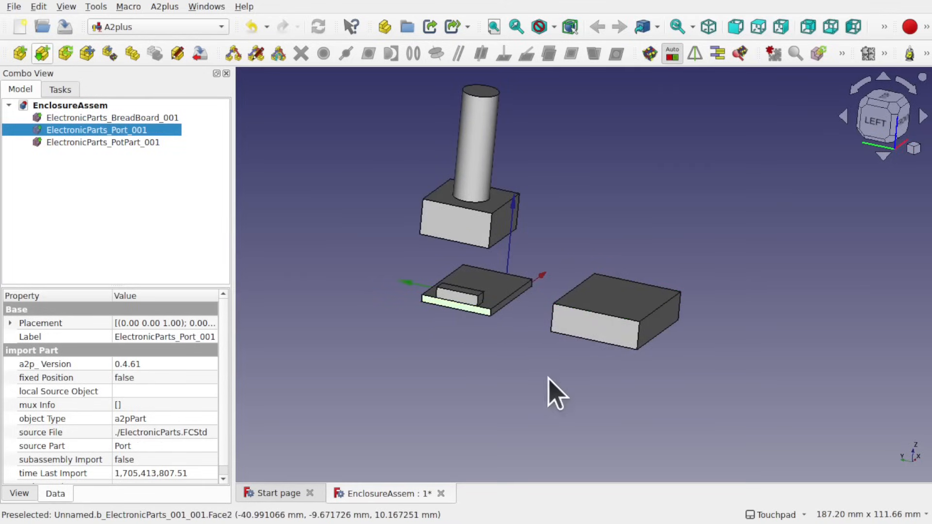
ctrl+click(604, 324)
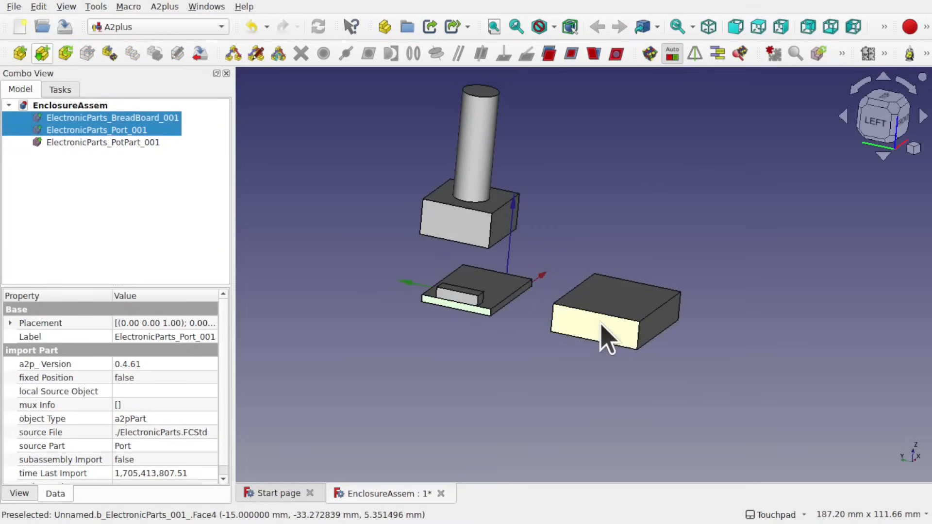
click(454, 341)
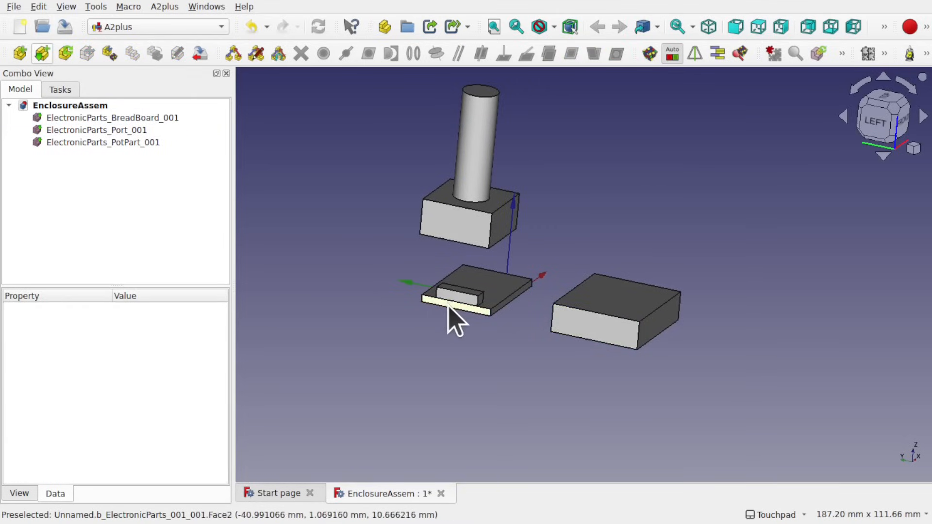
Add a PlaneCoincident constraint between the port board's port-side end face and the breadboard's matching end face, aligned with 0.00 mm offset
click(449, 307)
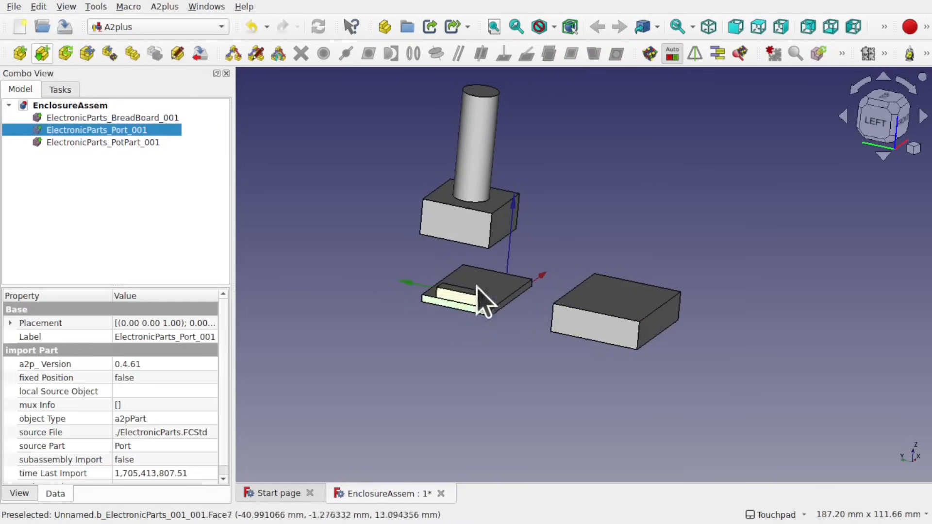
ctrl+click(598, 326)
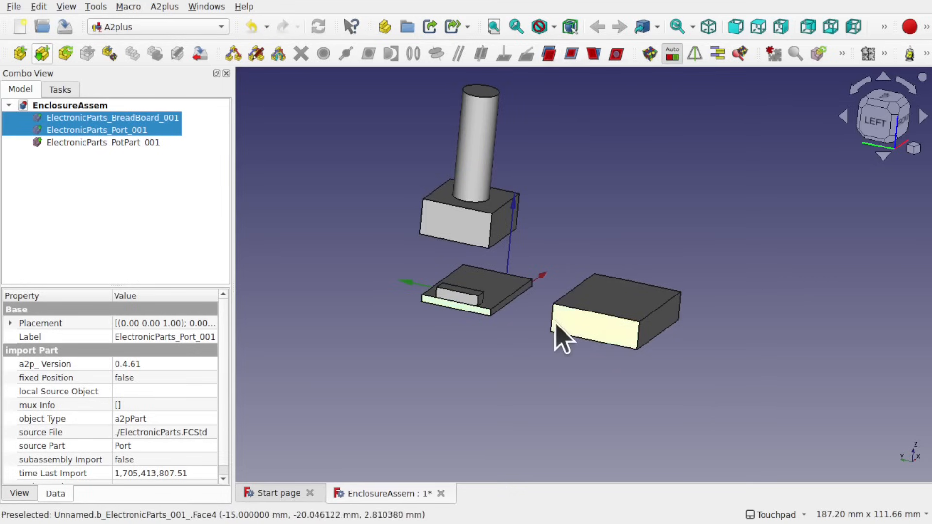
shift+drag(568, 333, 557, 418)
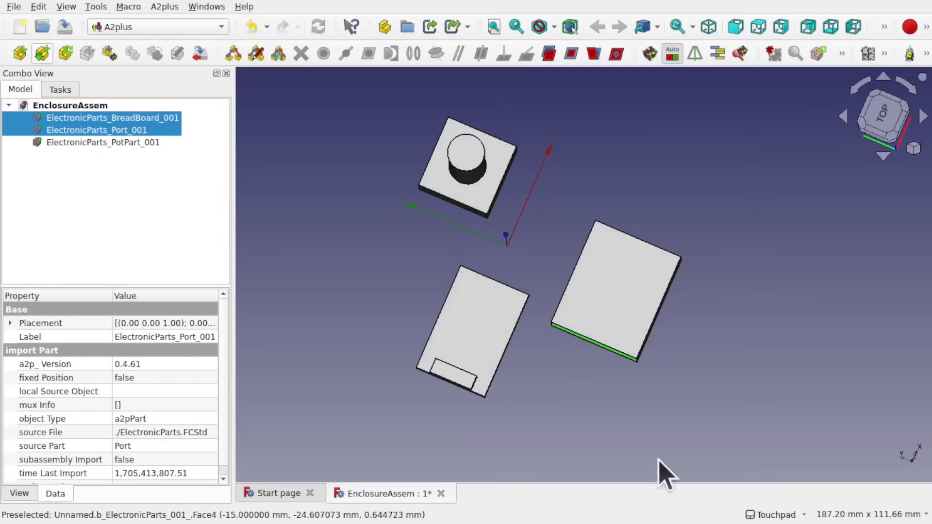
shift+drag(591, 377, 588, 331)
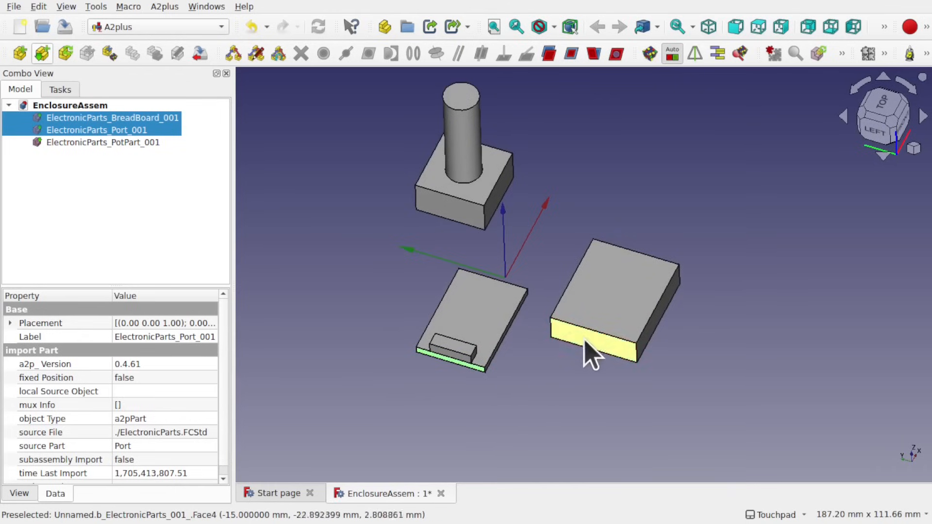
alt+middle_drag(546, 337, 563, 300)
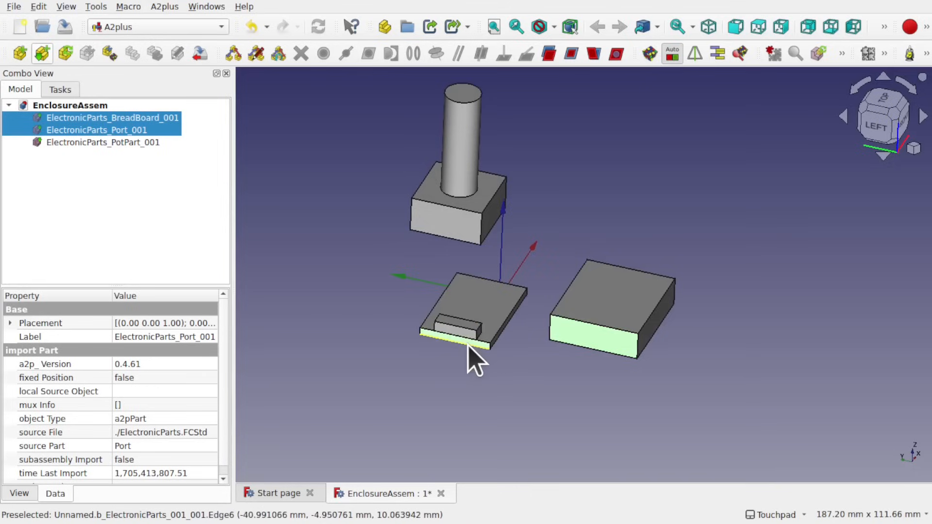
alt+middle_drag(465, 344, 422, 402)
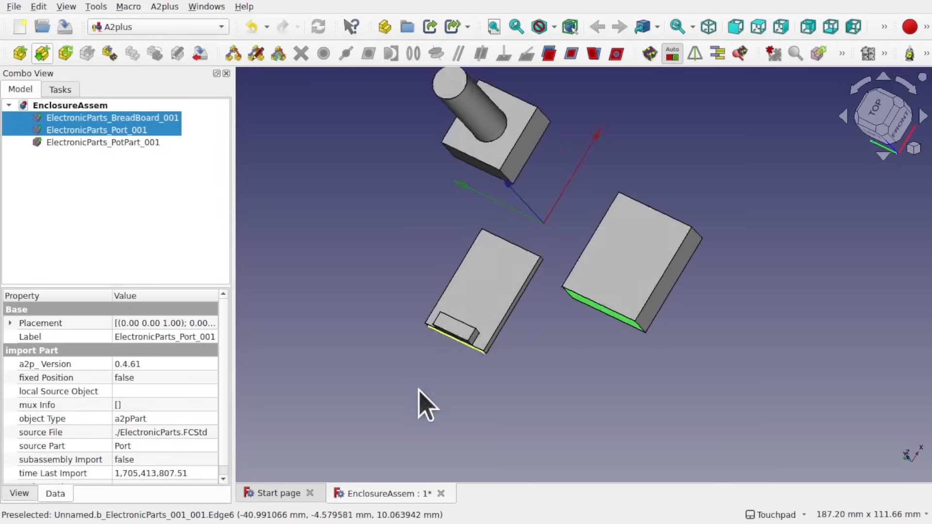
alt+middle_drag(458, 364, 416, 337)
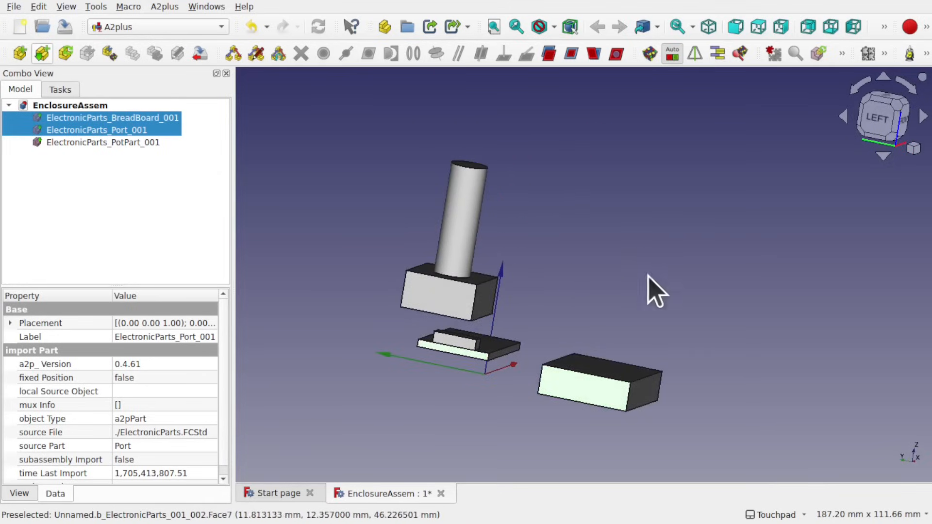
alt+middle_drag(519, 441, 372, 472)
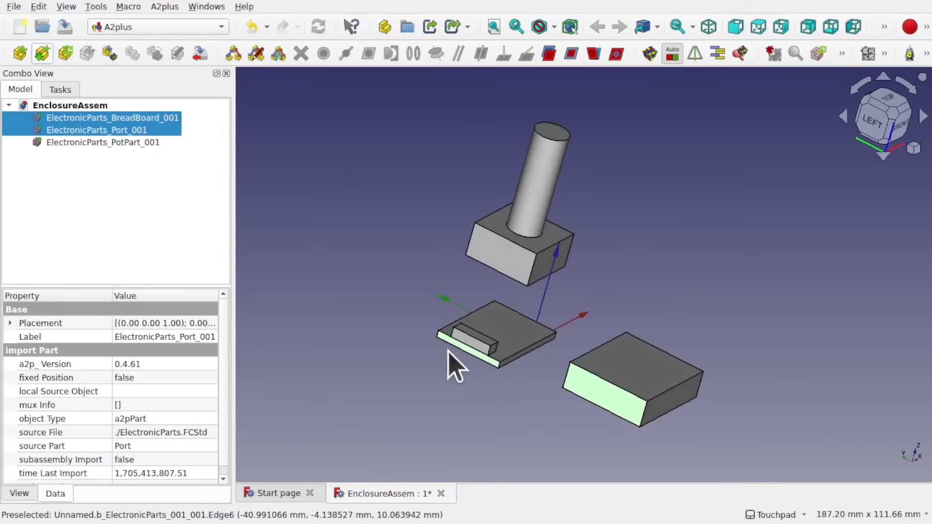
alt+middle_drag(453, 364, 491, 449)
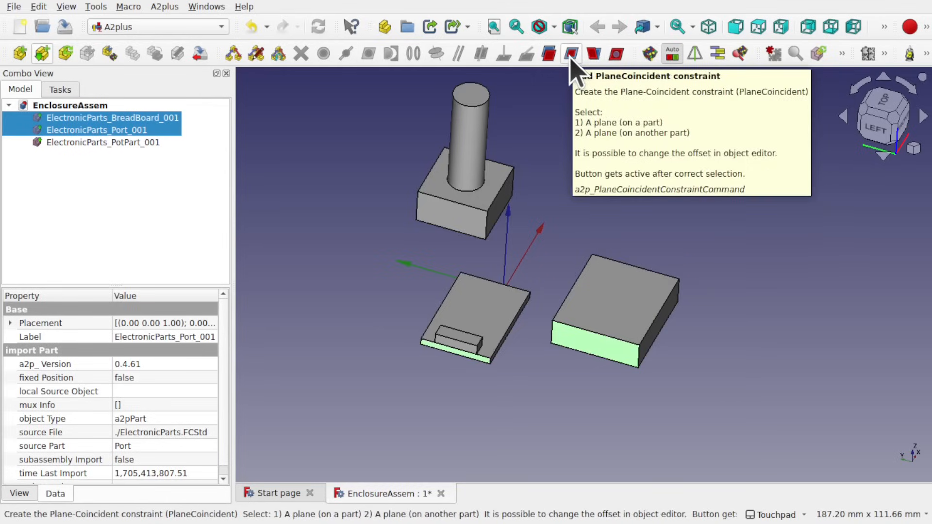
click(571, 56)
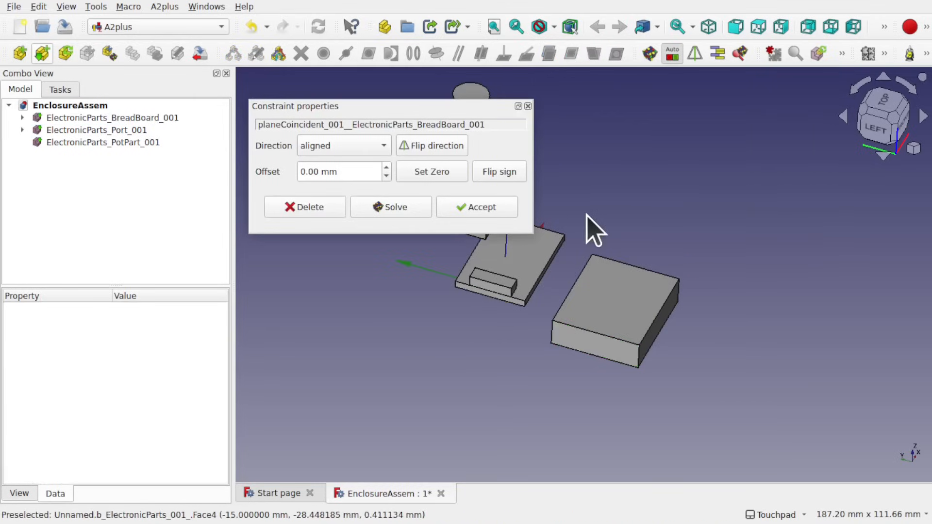
shift+drag(606, 199, 650, 188)
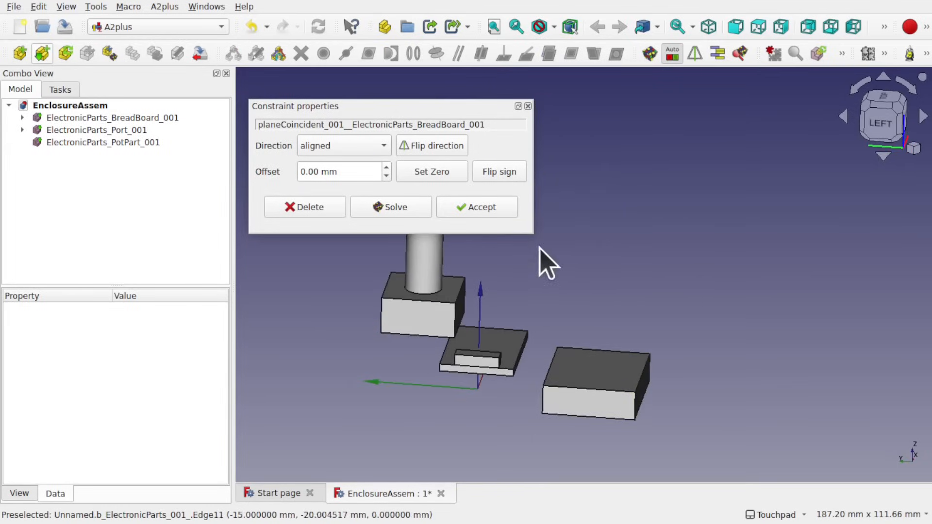
shift+drag(573, 466, 538, 309)
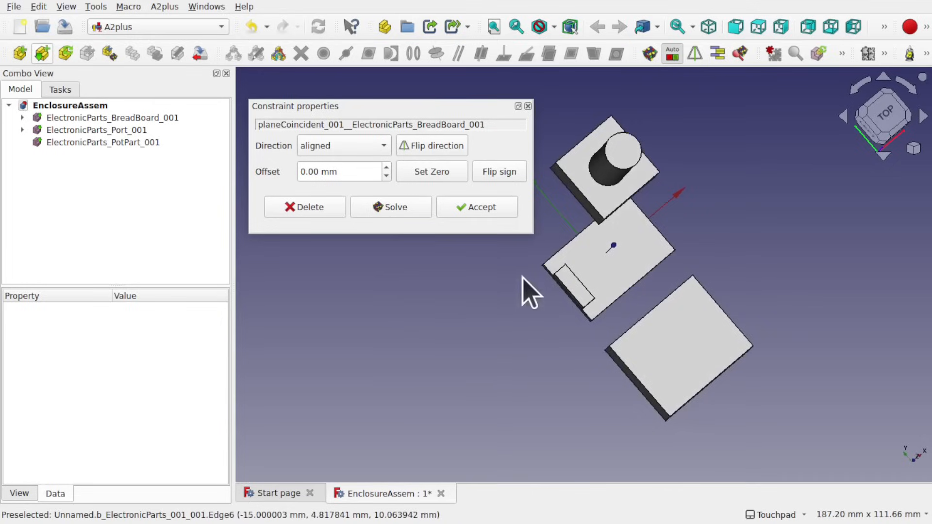
shift+drag(668, 348, 750, 260)
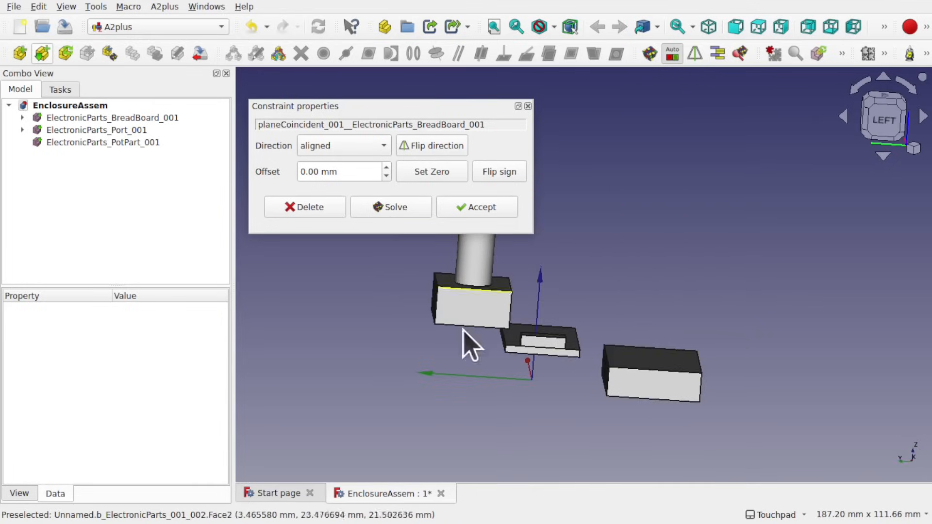
click(468, 207)
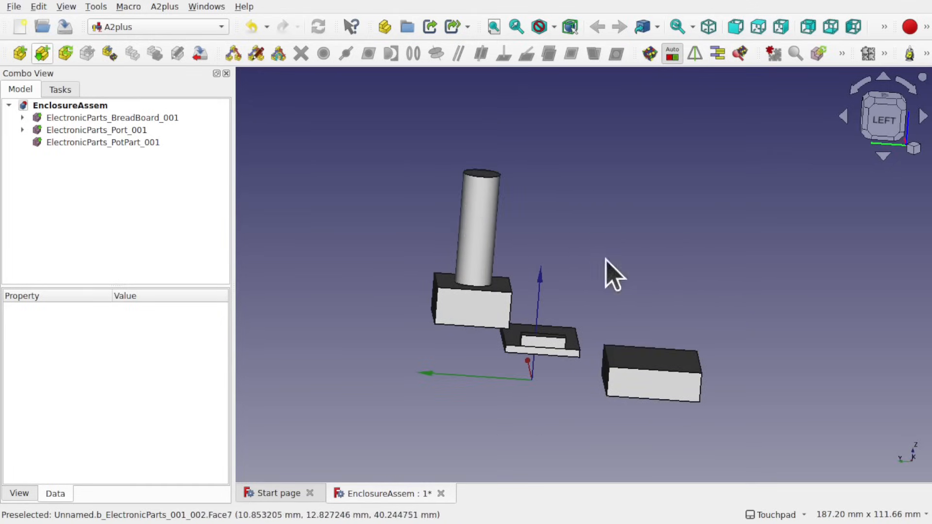
Move the port board freely to a position above the breadboard with A2plus's move-part command
shift+drag(605, 272, 606, 329)
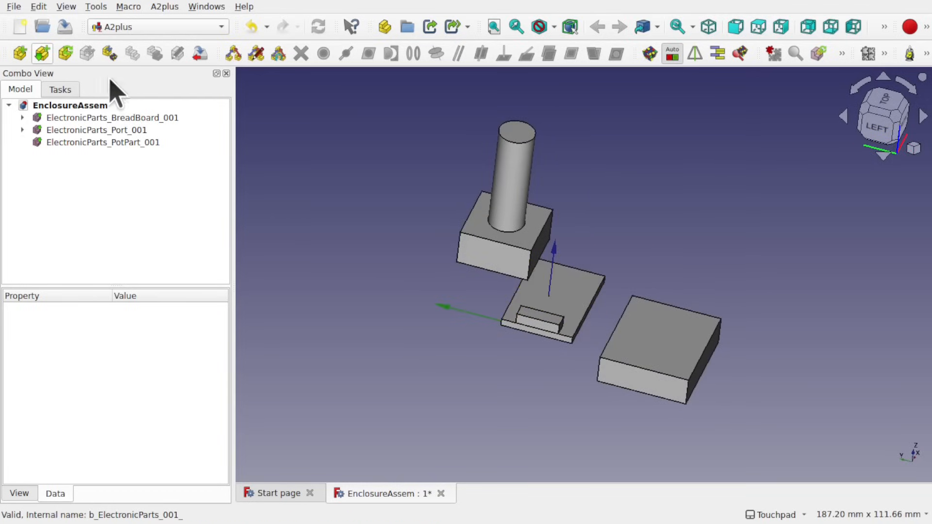
click(109, 53)
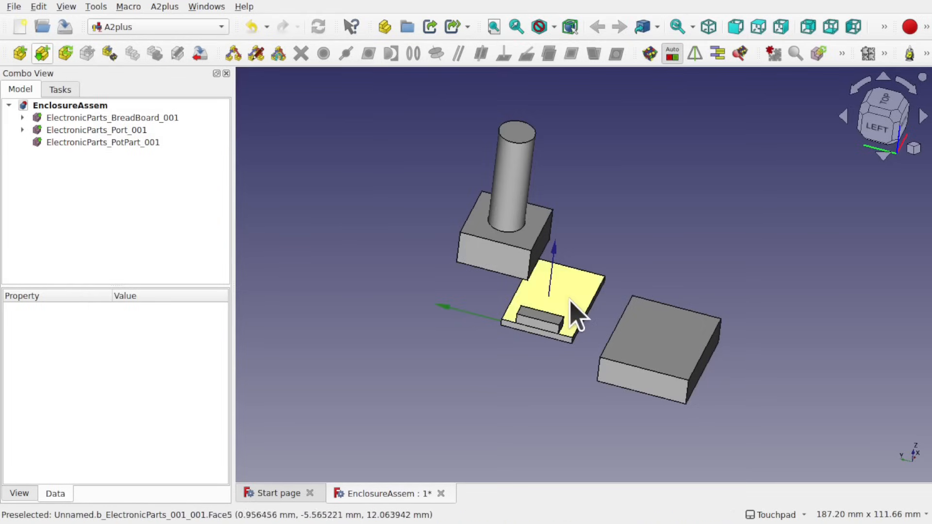
click(576, 316)
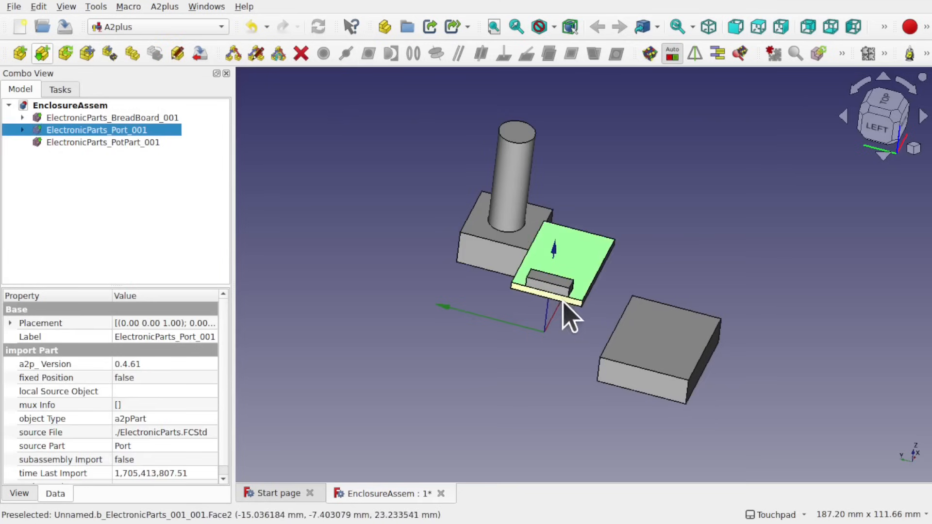
click(714, 321)
alt+drag(681, 335, 635, 376)
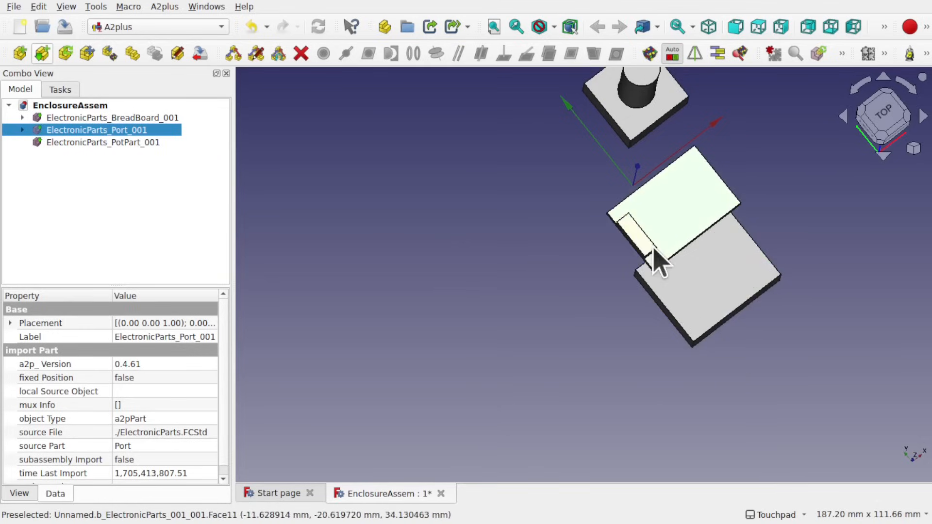
click(730, 306)
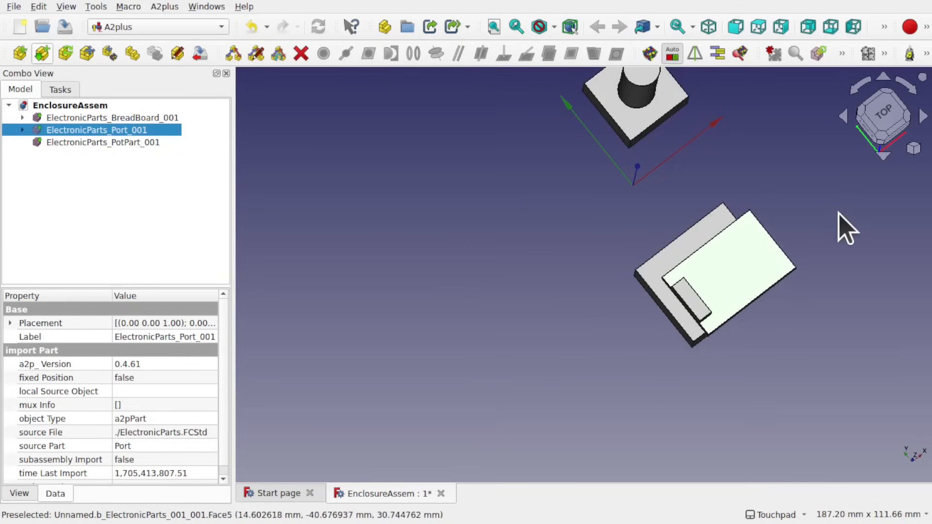
key(6)
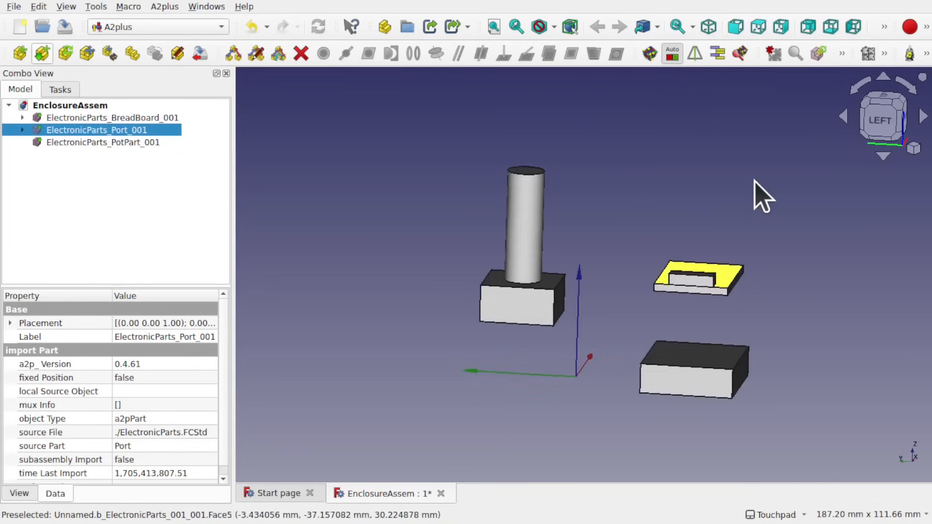
middle_drag(738, 350, 613, 424)
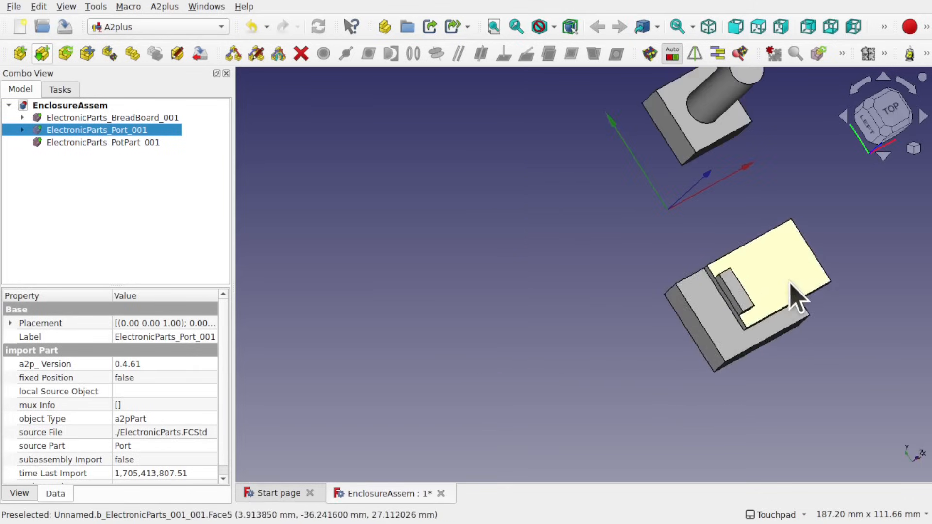
middle_drag(791, 283, 713, 333)
middle_drag(729, 289, 836, 243)
middle_drag(744, 331, 688, 335)
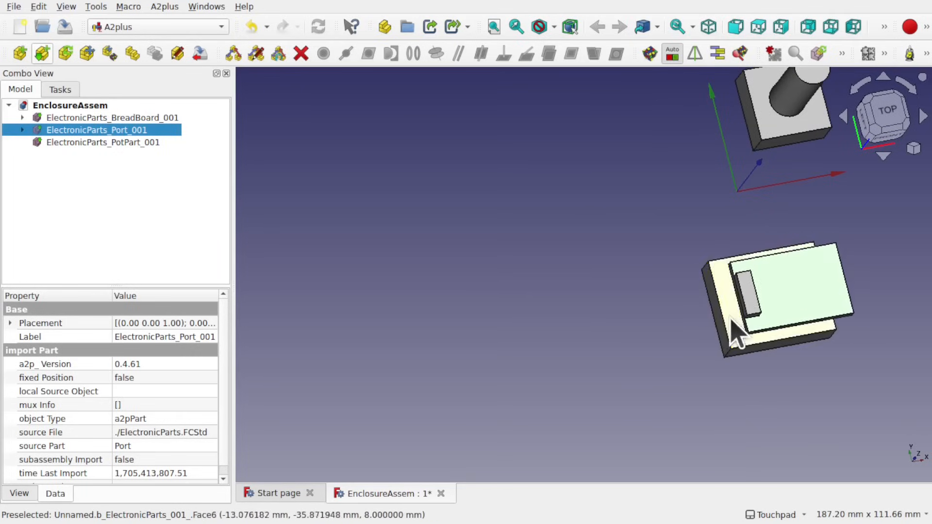
Add an AxisCoincident constraint between the port board's vertical port-side corner edge and the breadboard's matching corner edge, with aligned direction and Lock Rotation False
middle_drag(730, 322, 847, 240)
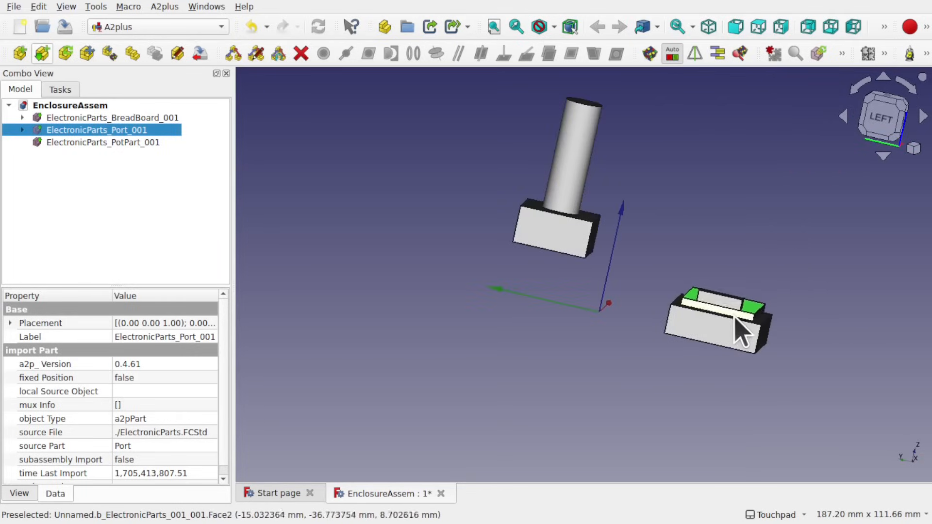
middle_drag(736, 315, 727, 329)
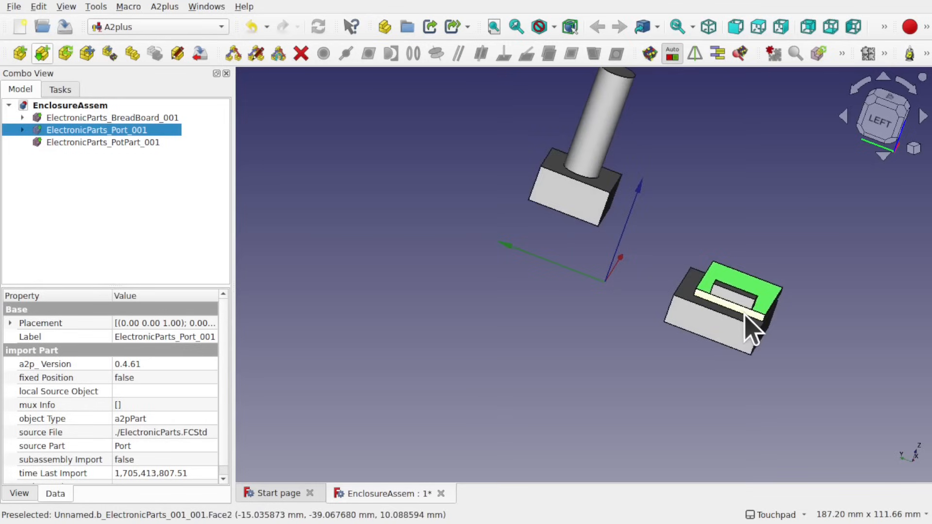
middle_drag(746, 317, 699, 348)
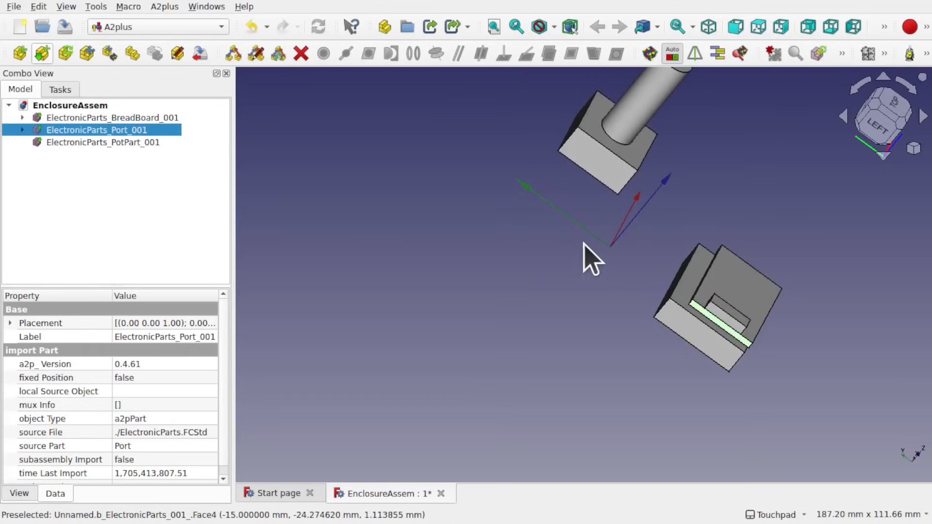
middle_drag(730, 273, 727, 316)
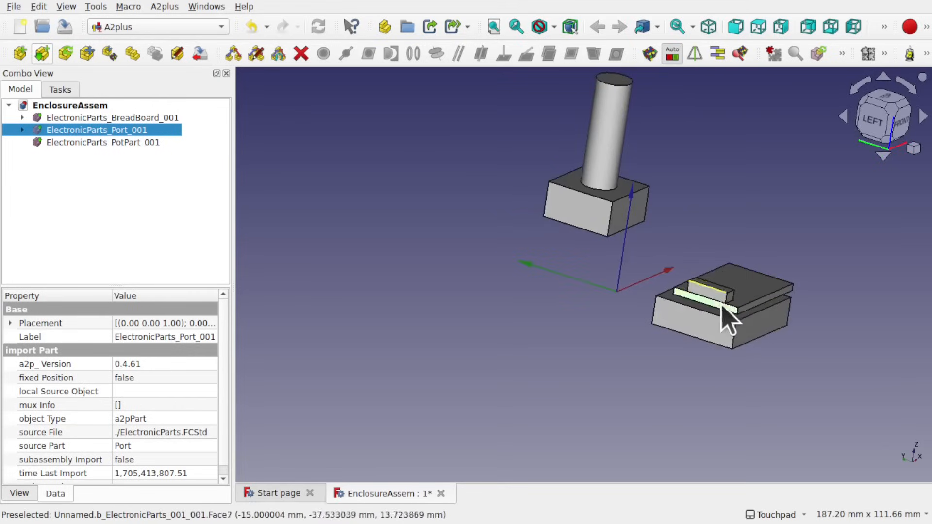
scroll(737, 324, up, 5)
scroll(733, 310, down, 1)
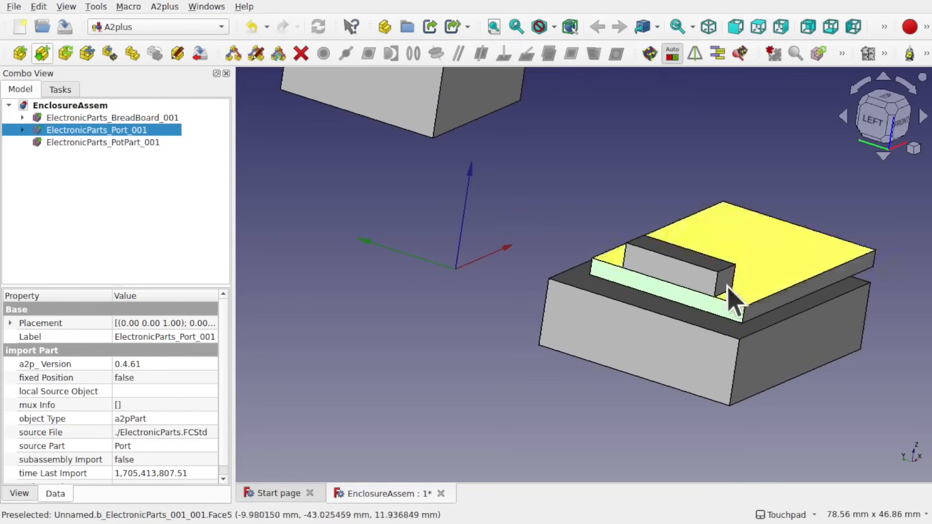
middle_drag(709, 325, 678, 333)
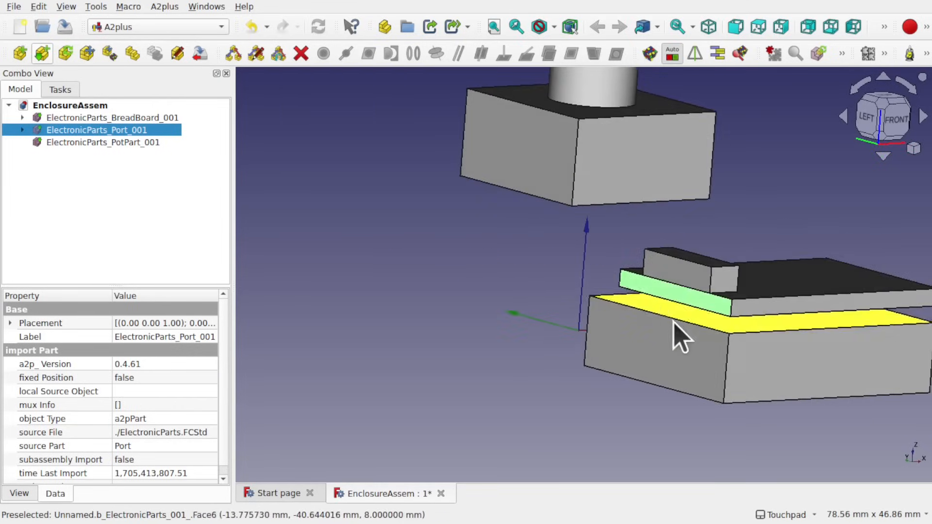
click(730, 312)
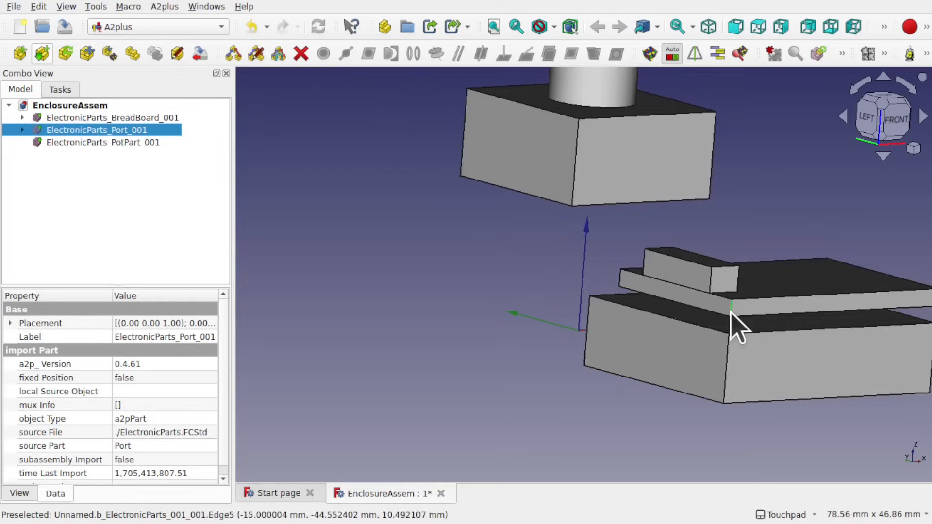
ctrl+click(725, 382)
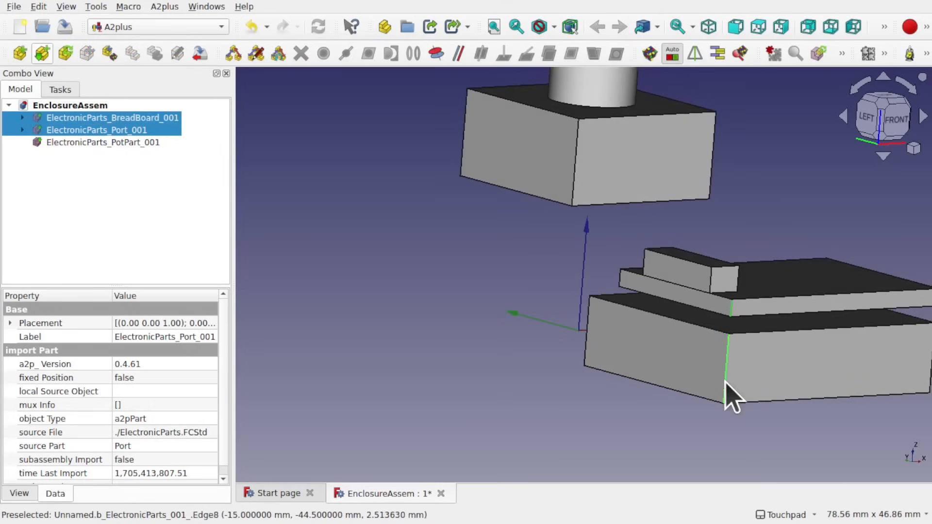
click(435, 53)
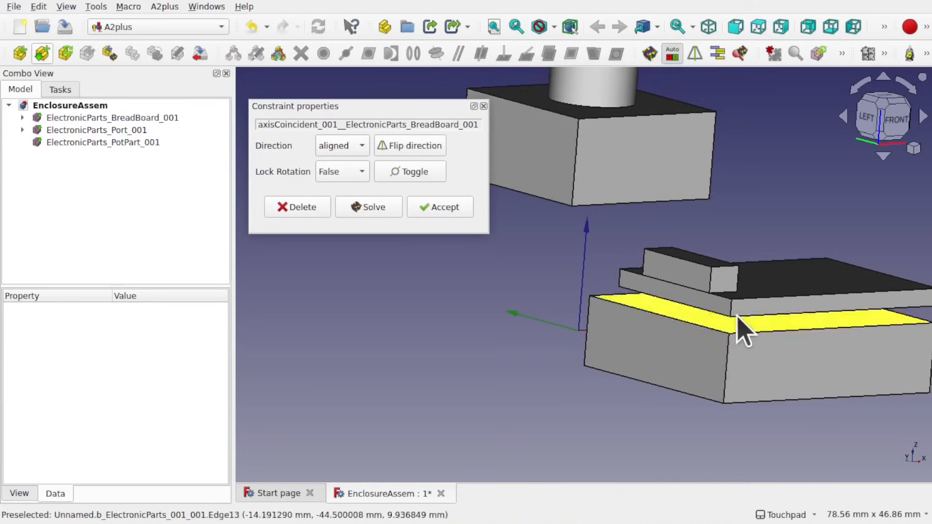
mouse_move(741, 283)
shift+mouse_down()
mouse_move(699, 414)
mouse_move(765, 335)
mouse_move(746, 298)
shift+mouse_up()
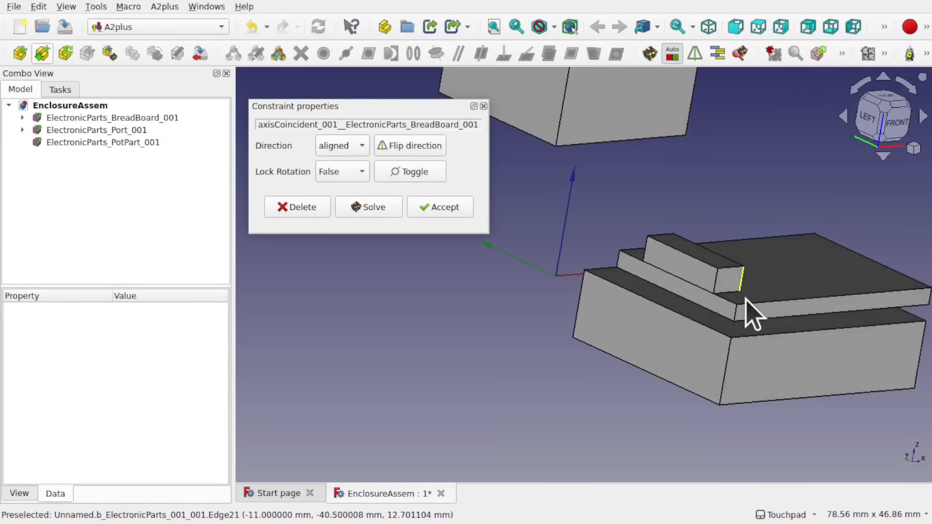
click(450, 208)
Reposition the port board slightly higher above the breadboard with the move-part command, keeping the two parts' port-side corners aligned
mouse_move(661, 307)
shift+mouse_down()
mouse_move(624, 327)
mouse_move(651, 312)
shift+mouse_up()
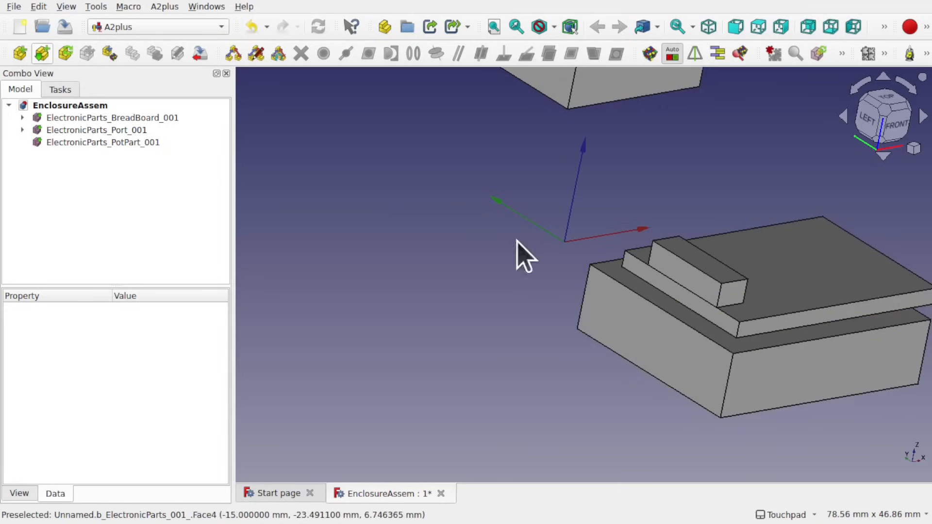
click(108, 54)
click(774, 287)
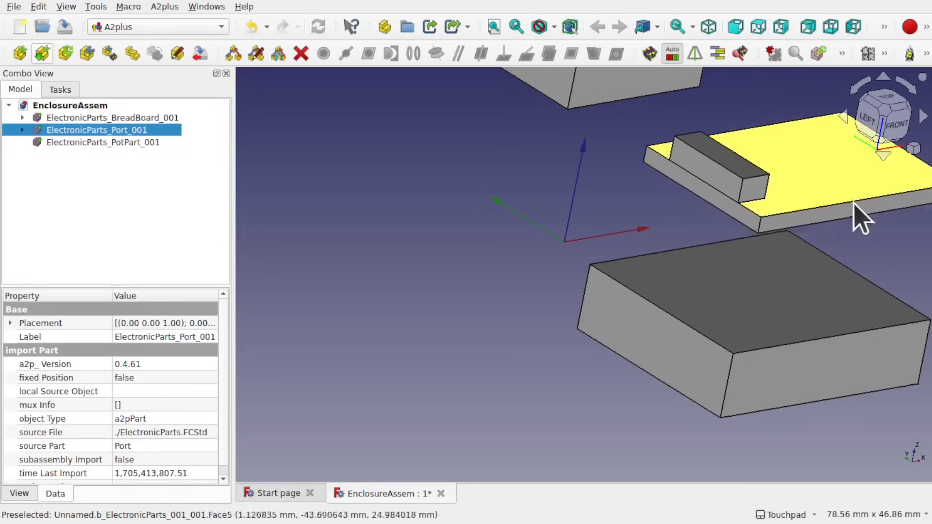
alt+drag(820, 212, 742, 258)
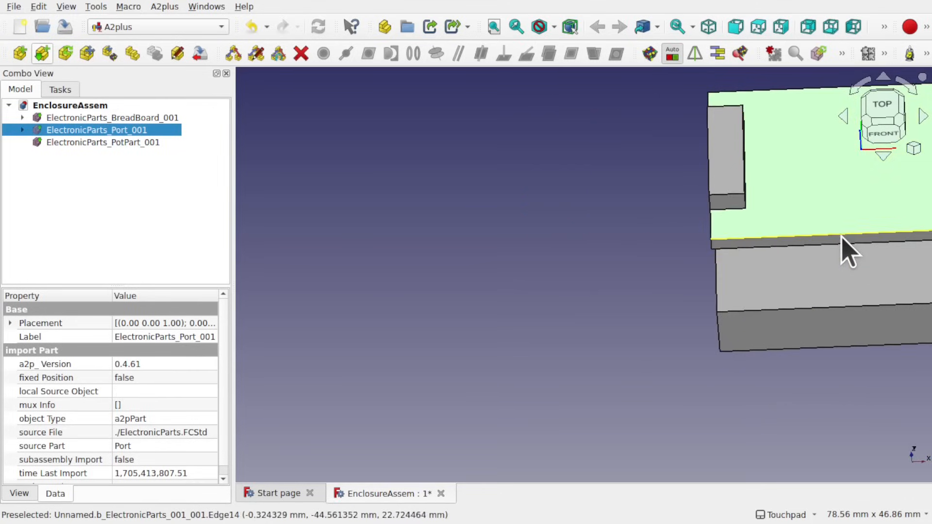
alt+drag(836, 242, 869, 194)
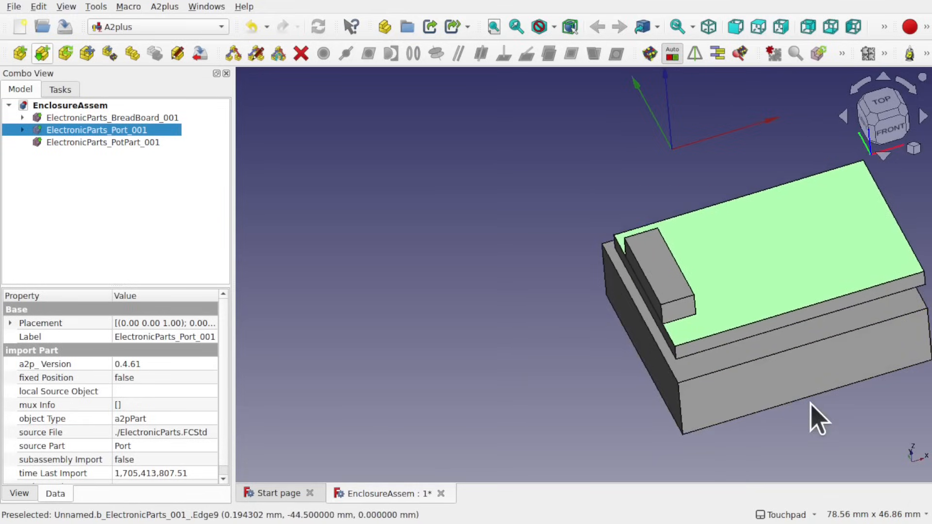
click(809, 403)
alt+drag(809, 401, 855, 343)
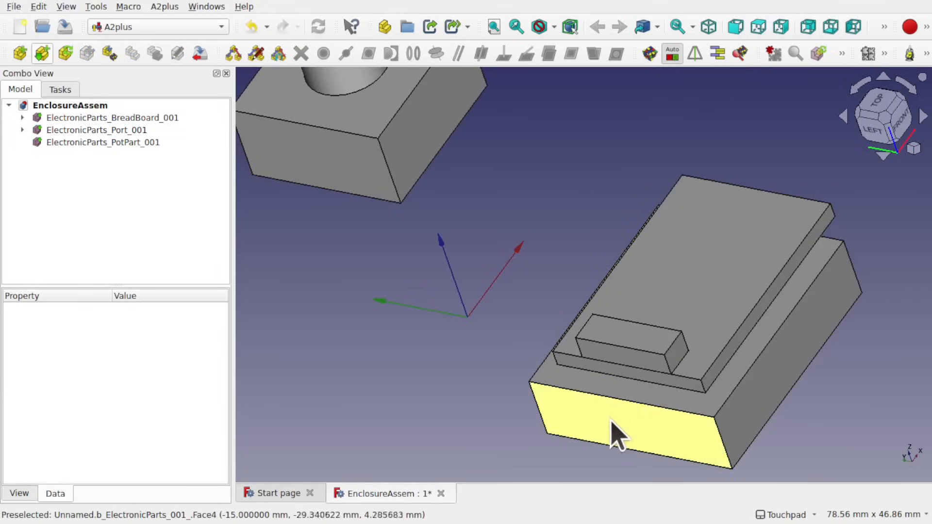
alt+drag(626, 383, 687, 320)
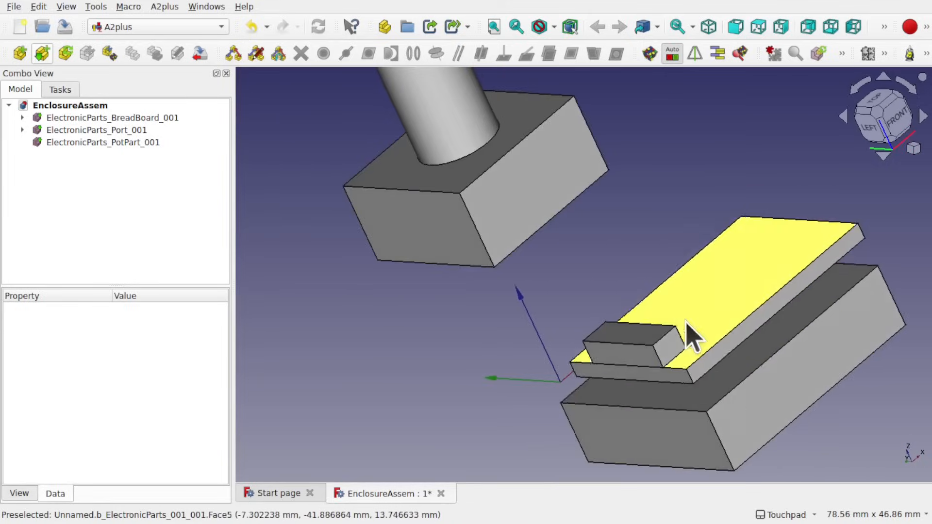
Transform the potentiometer by rotating it 90° about its Y axis so the shaft points toward the breadboard's port-side end
scroll(691, 360, down, 2)
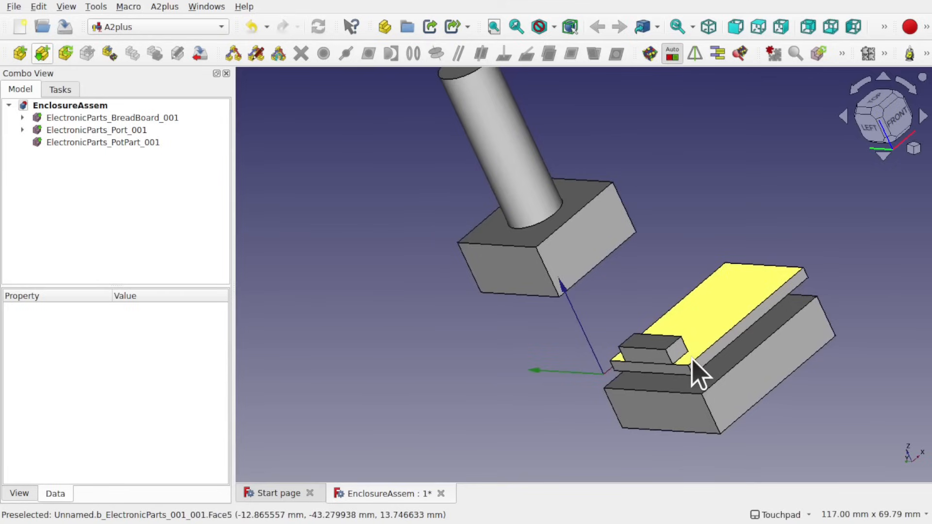
scroll(691, 359, down, 1)
scroll(691, 359, up, 1)
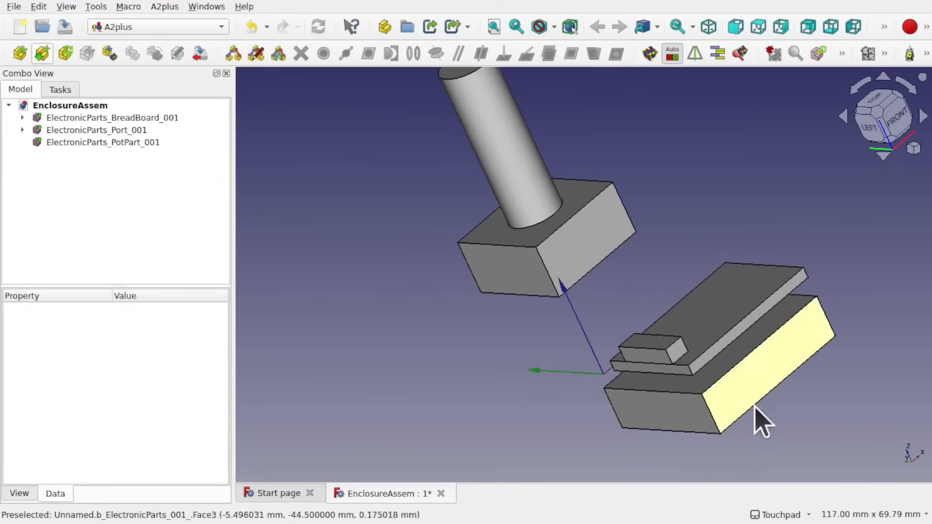
shift+drag(751, 407, 670, 374)
alt+drag(643, 316, 356, 237)
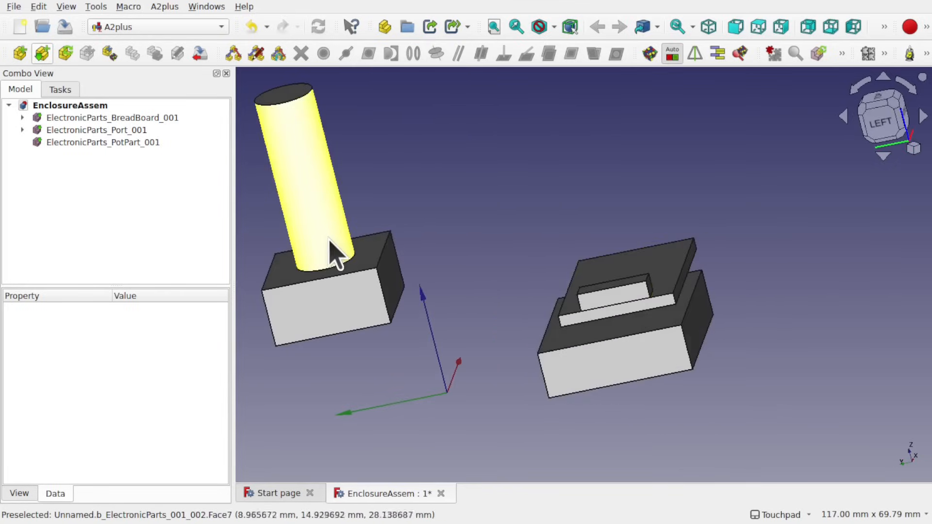
alt+drag(423, 207, 573, 247)
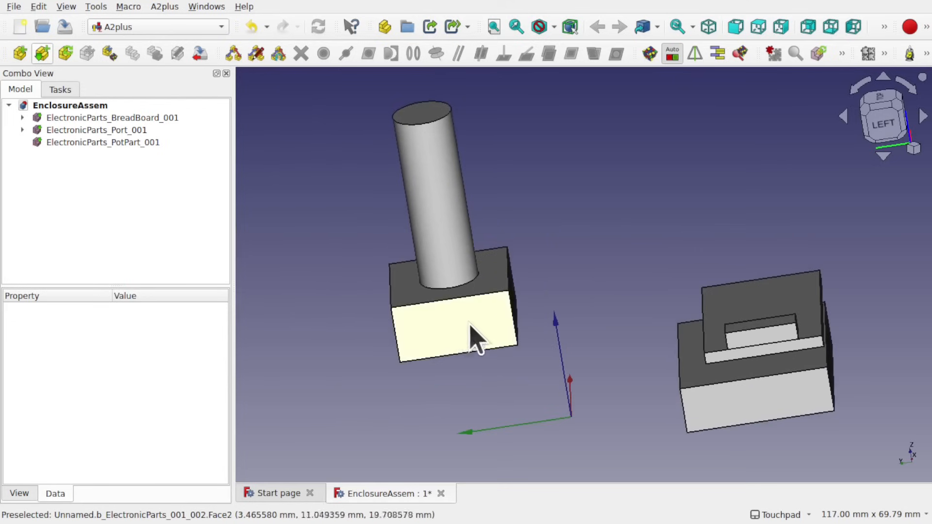
click(458, 327)
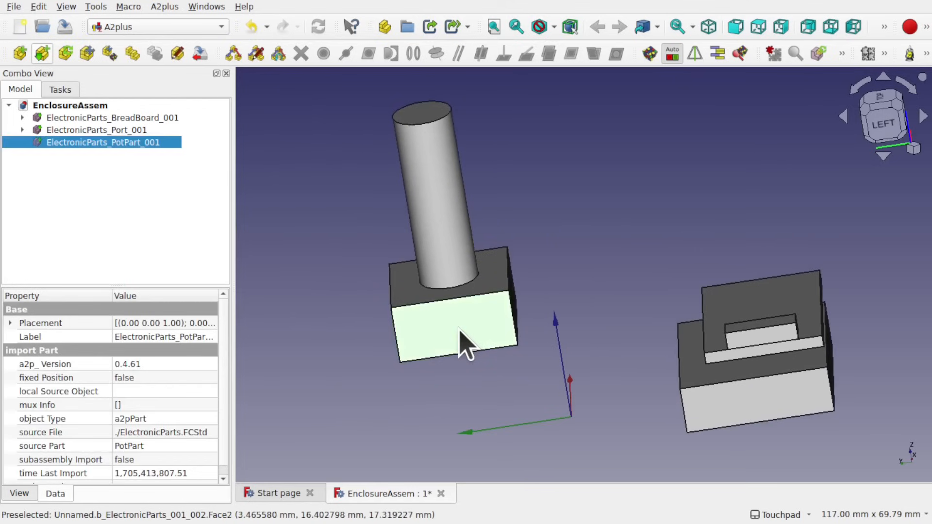
right_click(460, 331)
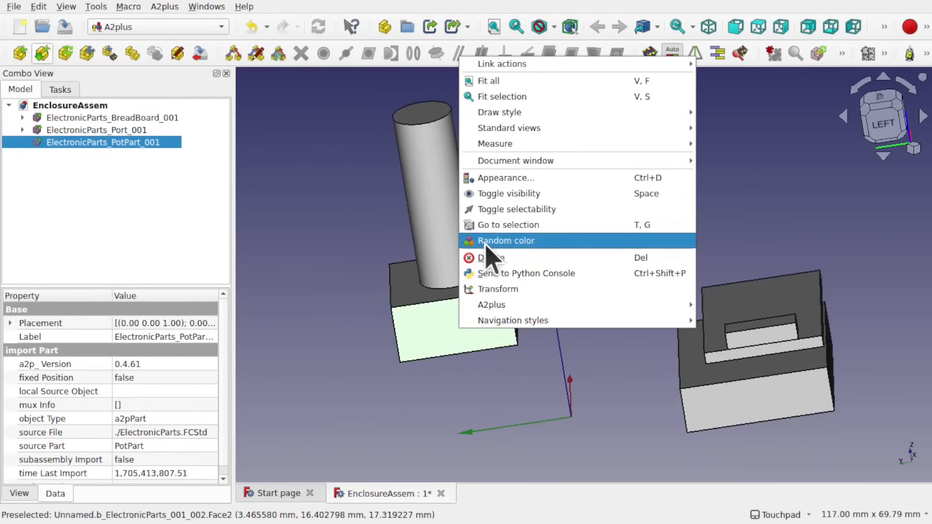
click(478, 288)
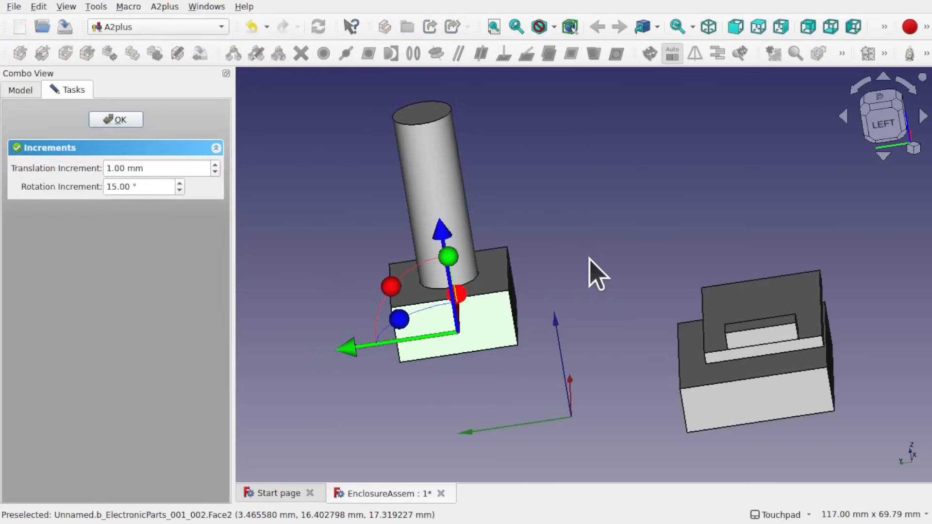
alt+drag(597, 259, 692, 298)
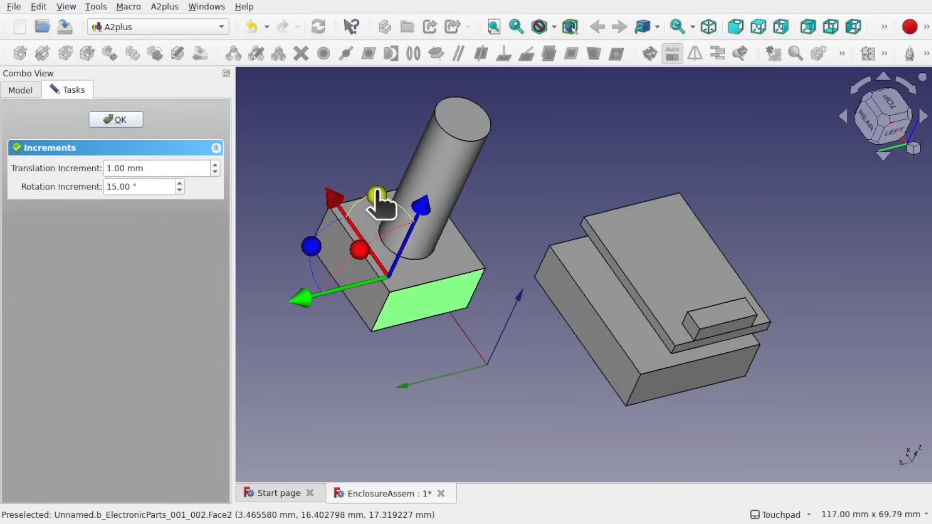
drag(377, 194, 415, 300)
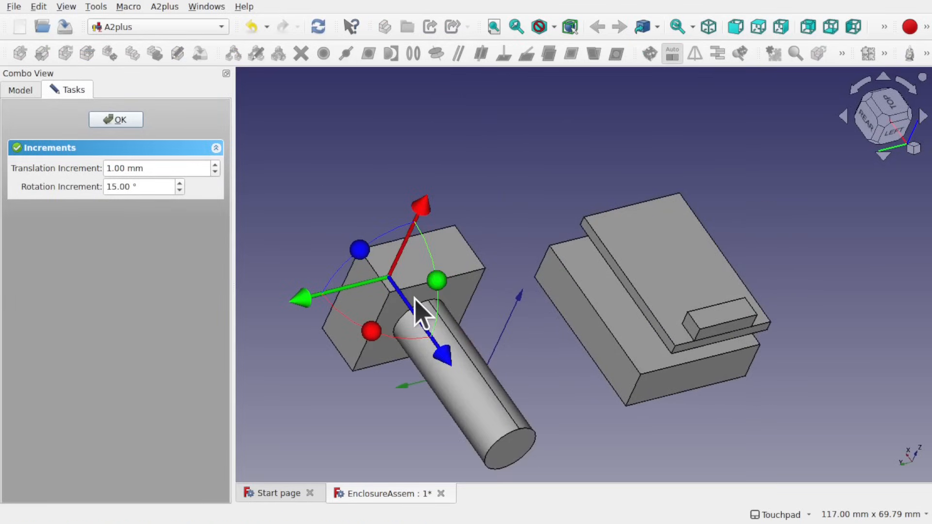
click(115, 121)
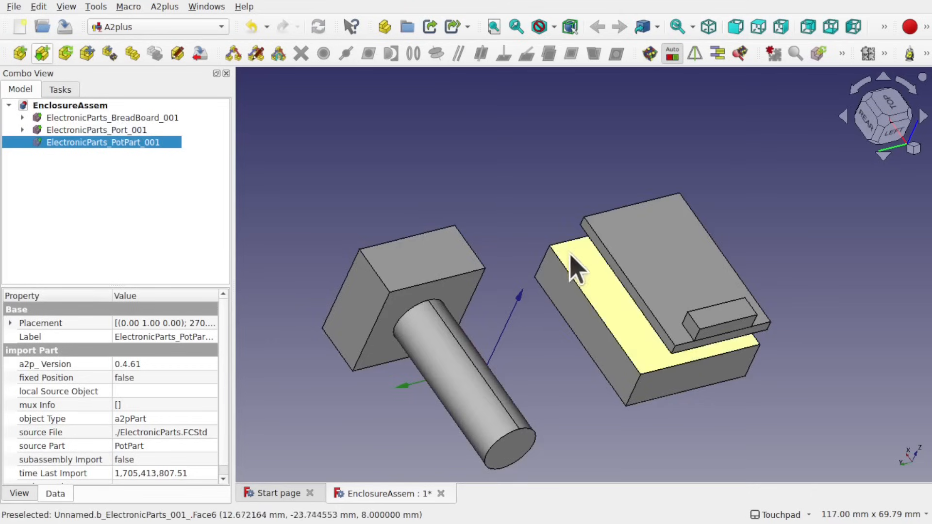
Add a PlaneCoincident constraint between the potentiometer body's shaft-side face and the breadboard's port-side end face, aligned with 0.00 mm offset
alt+drag(574, 262, 443, 258)
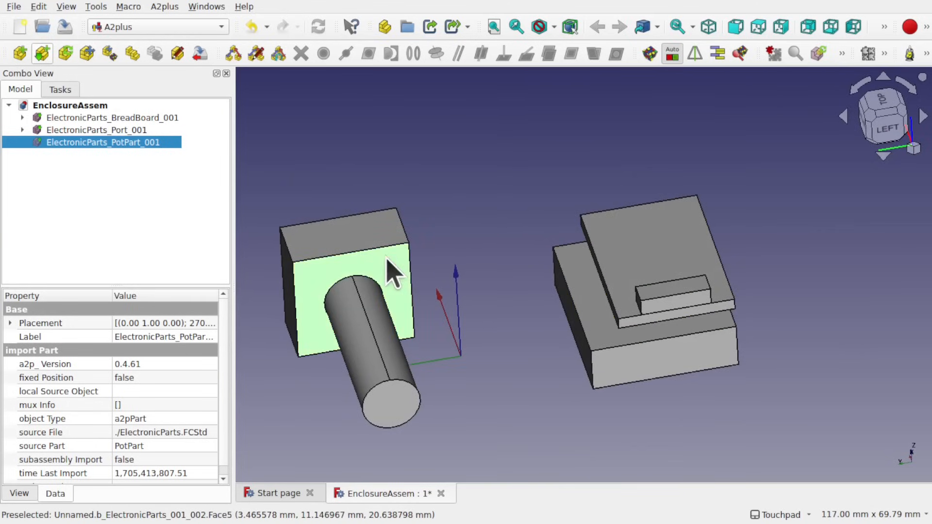
ctrl+click(647, 373)
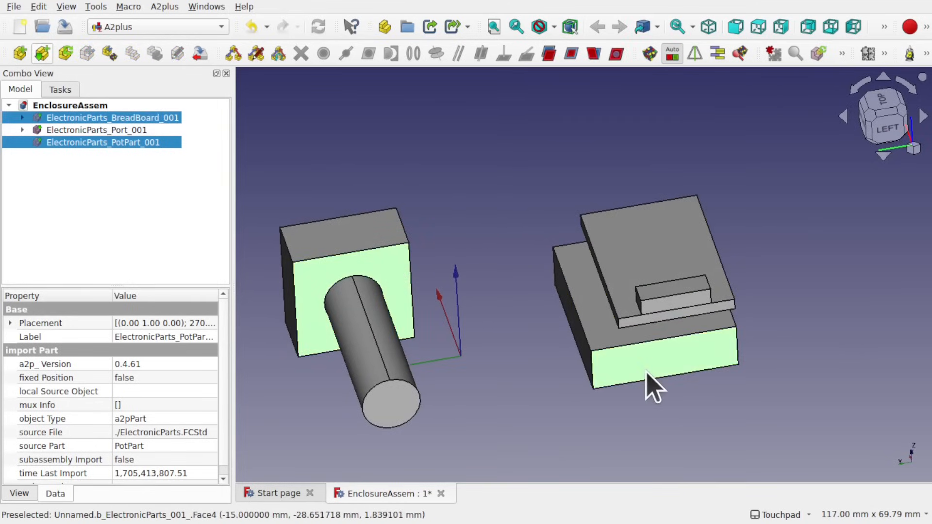
click(579, 58)
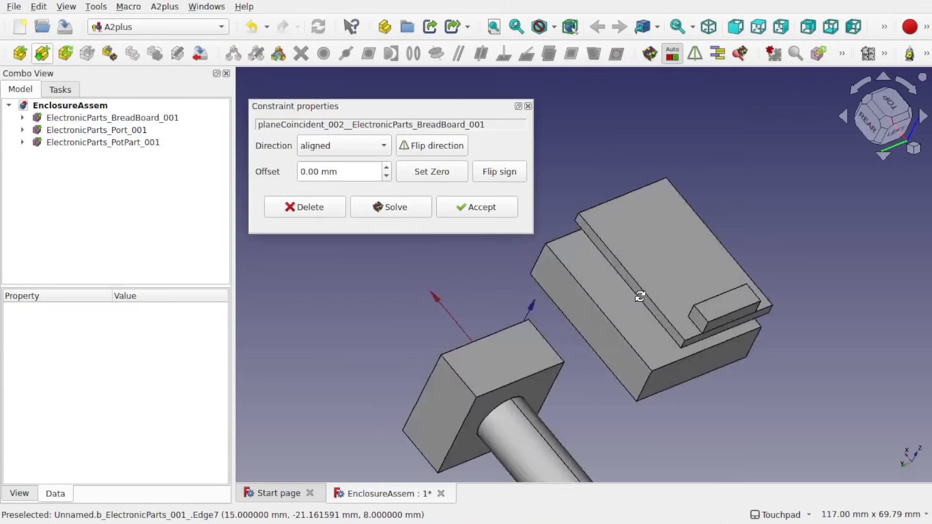
alt+drag(640, 297, 554, 272)
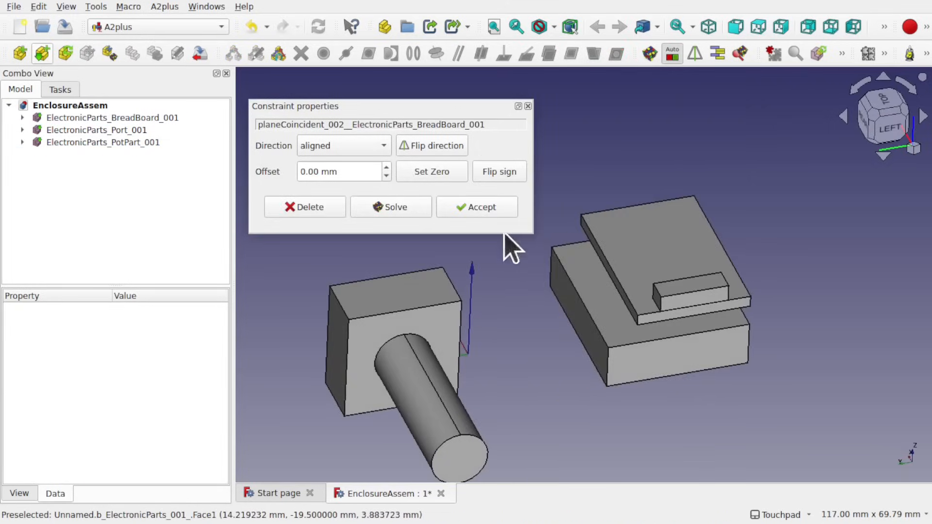
click(482, 208)
Add an AxisCoincident constraint between the potentiometer body's shaft-side bottom edge and the breadboard's port-side bottom edge, with aligned direction and Lock Rotation False
alt+drag(478, 218, 521, 299)
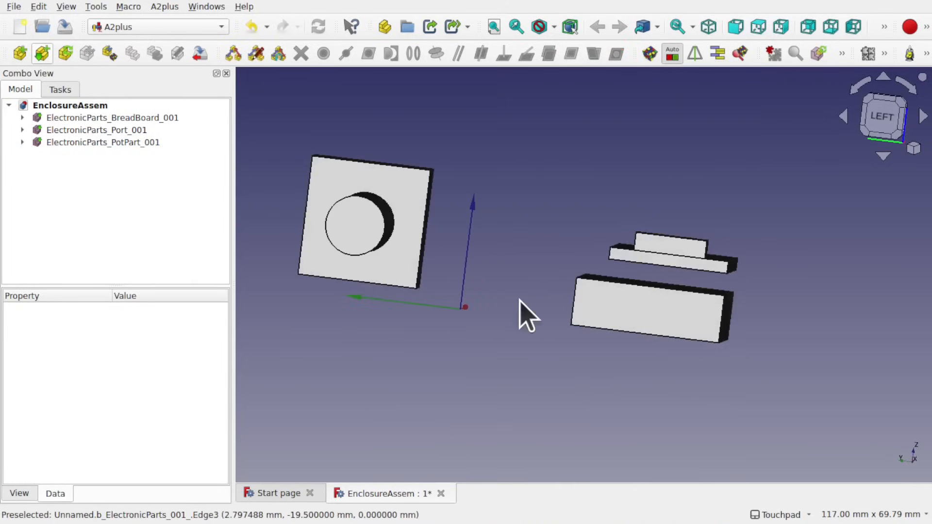
alt+drag(474, 235, 466, 277)
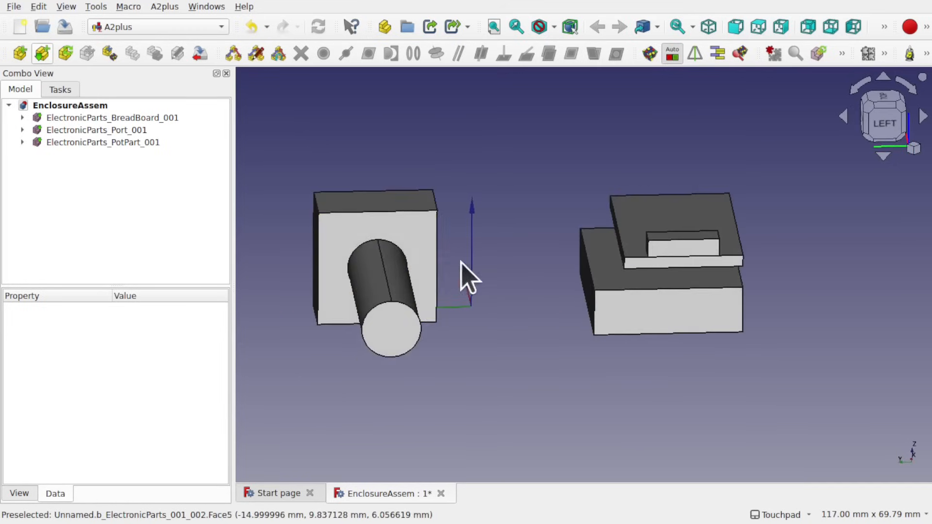
click(429, 322)
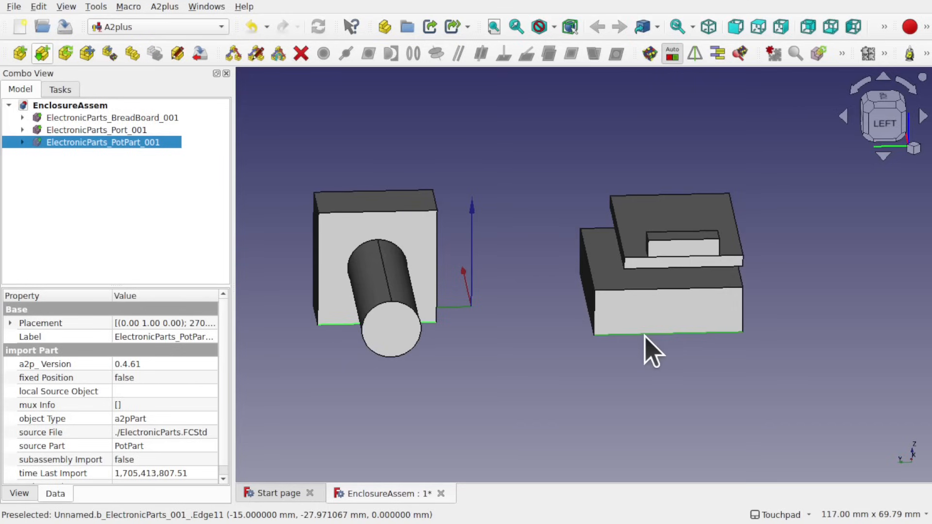
ctrl+click(645, 335)
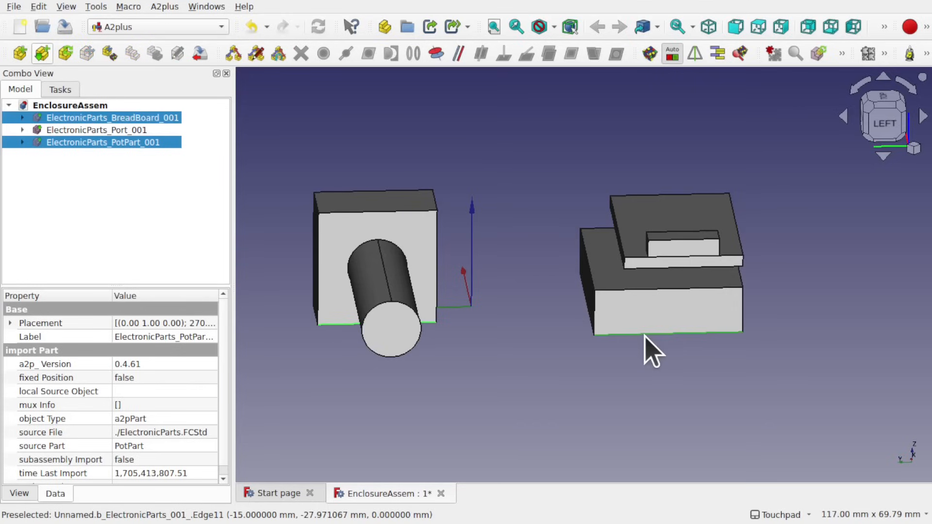
click(436, 54)
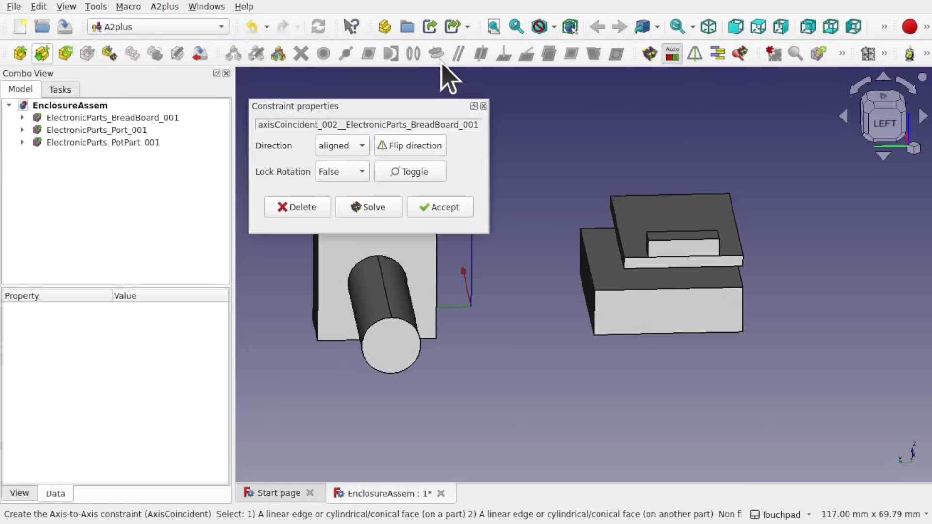
click(440, 208)
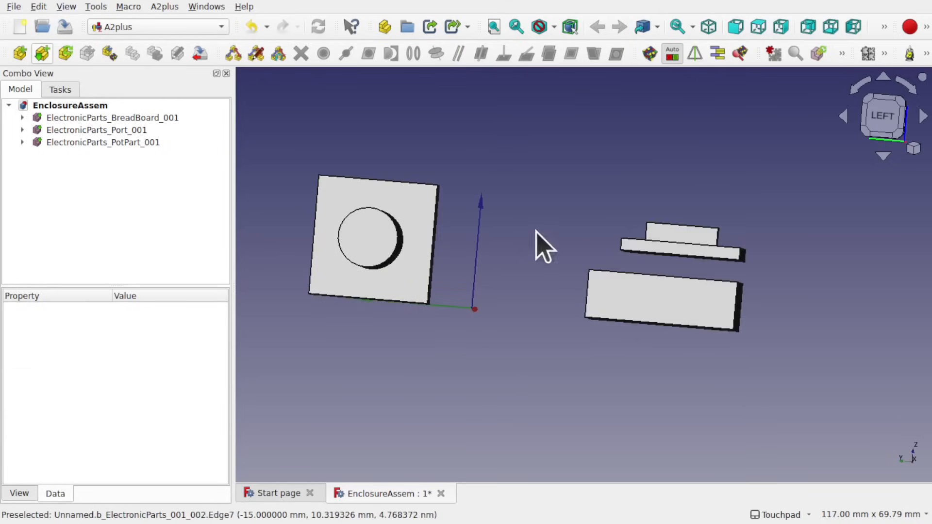
Move the potentiometer under its constraints along the shared edge line until it sits close beside the breadboard
alt+drag(537, 233, 539, 366)
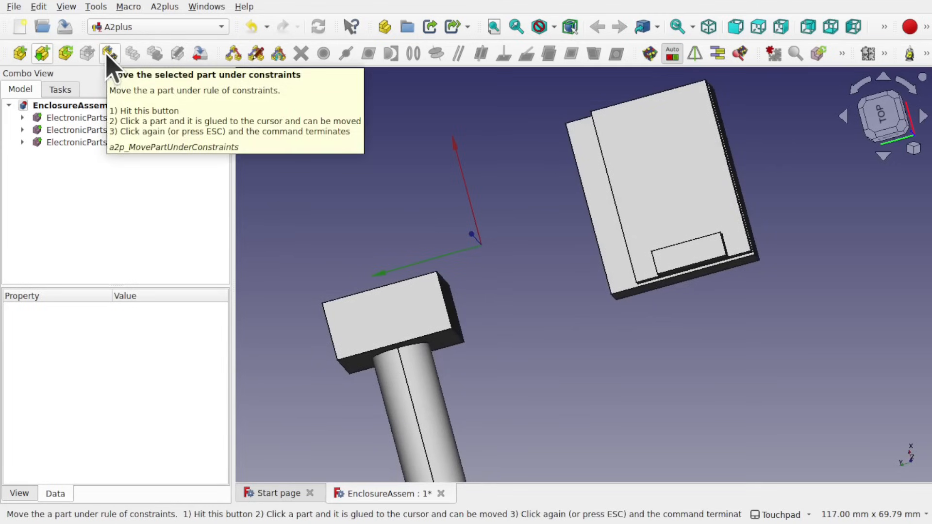
click(394, 321)
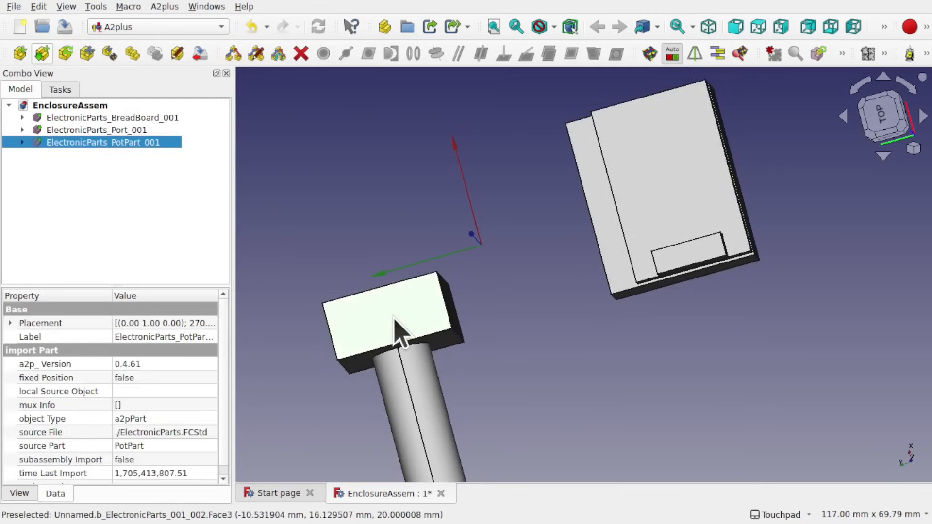
drag(394, 321, 534, 310)
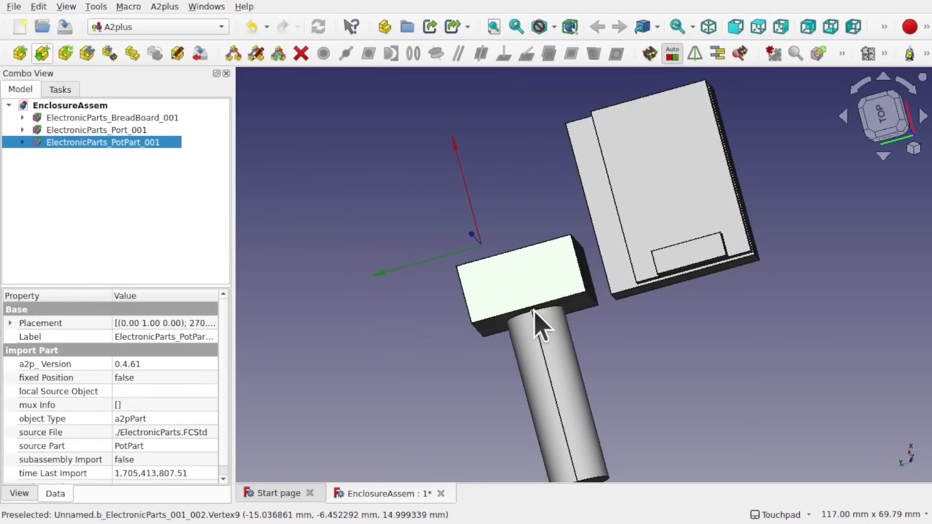
click(533, 311)
Save the EnclosureAssem document with the constrained parts
shift+drag(597, 345, 532, 254)
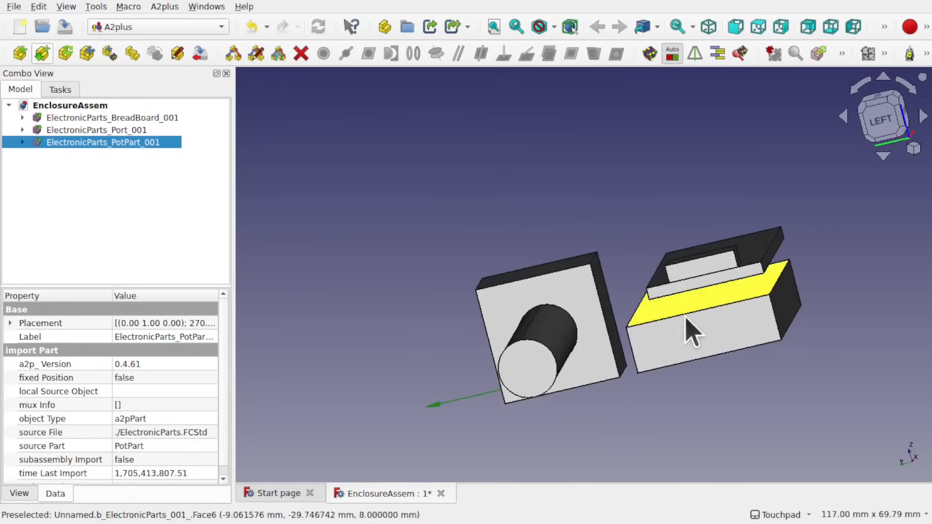
shift+drag(685, 320, 616, 384)
scroll(616, 383, down, 4)
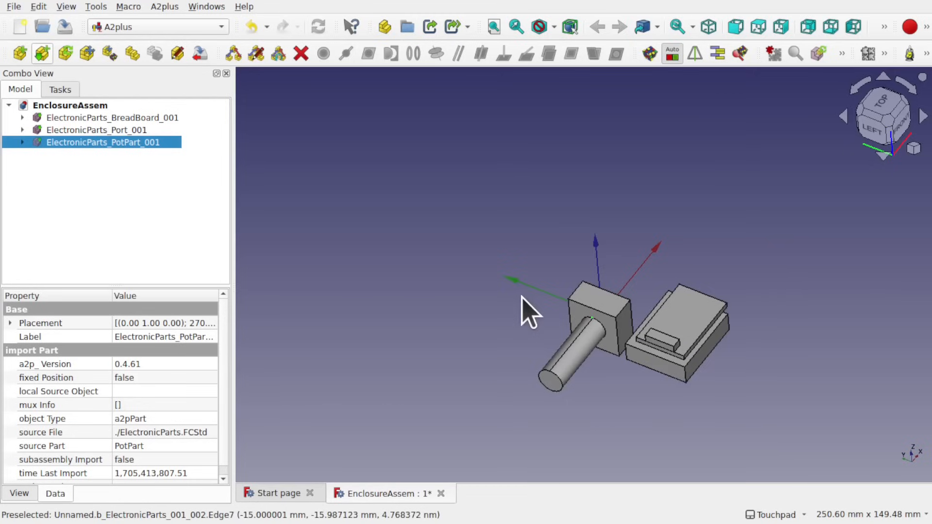
mouse_move(636, 377)
shift+mouse_down()
mouse_move(661, 345)
mouse_move(638, 371)
shift+mouse_up()
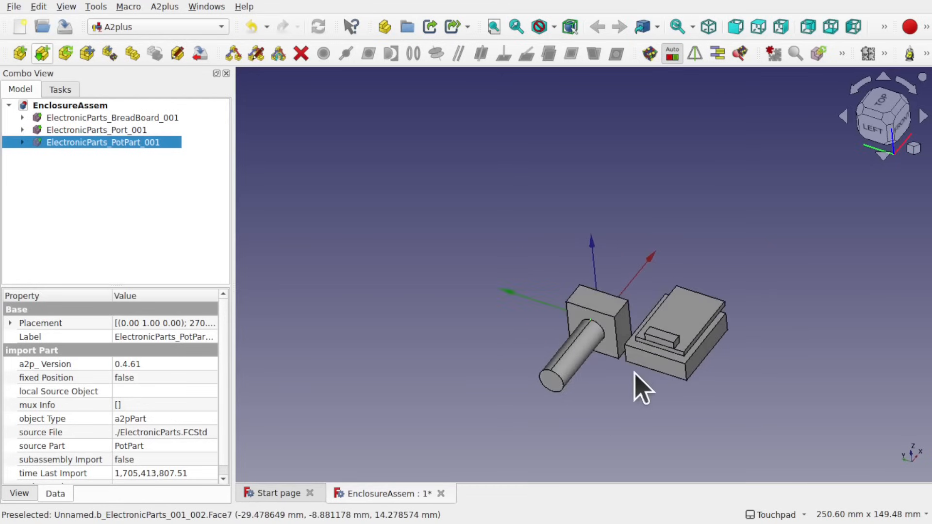
scroll(634, 373, up, 2)
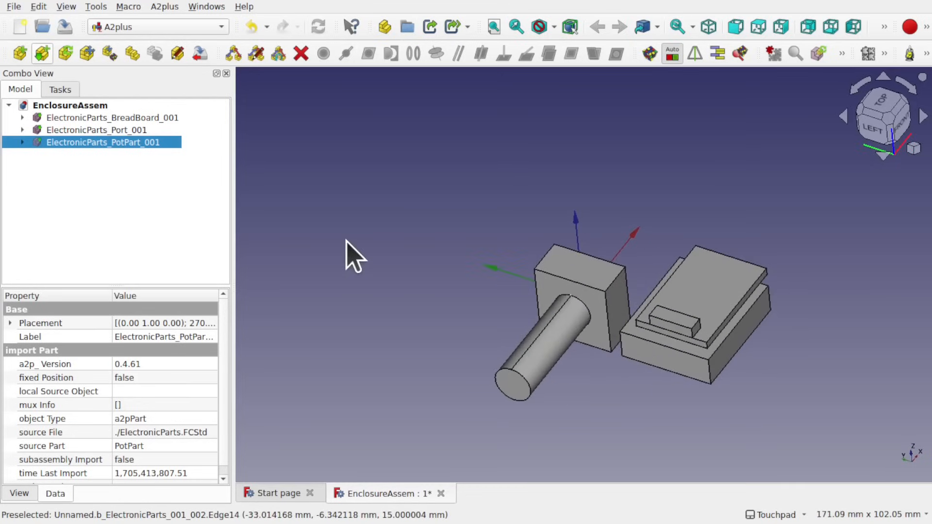
click(13, 7)
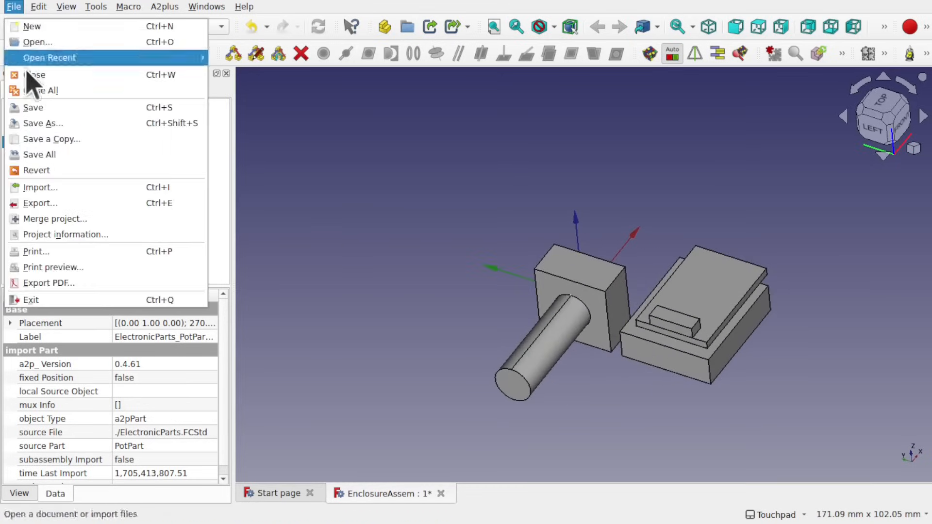
click(57, 107)
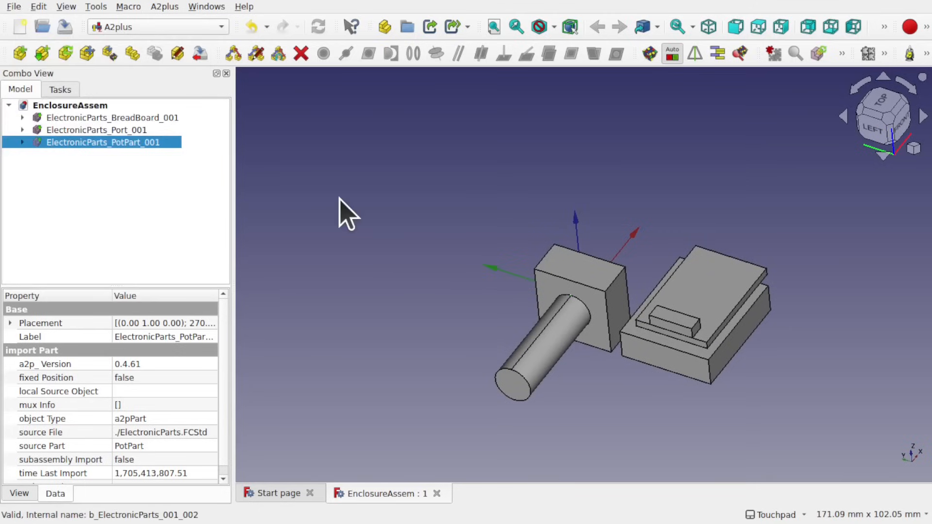
Open the recently used source file ElectronicParts.FCStd
mouse_move(568, 267)
alt+mouse_down()
mouse_move(634, 206)
mouse_move(595, 200)
mouse_move(601, 214)
mouse_move(557, 261)
alt+mouse_up()
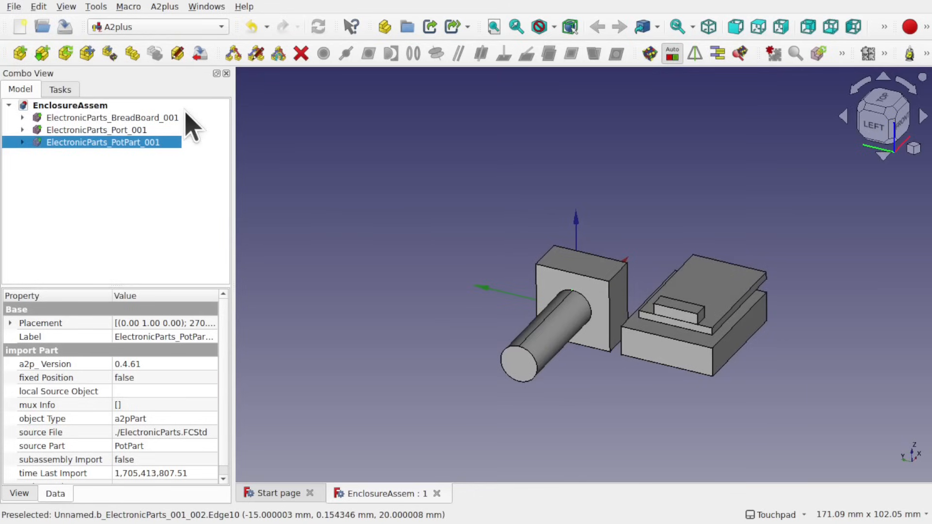
click(14, 7)
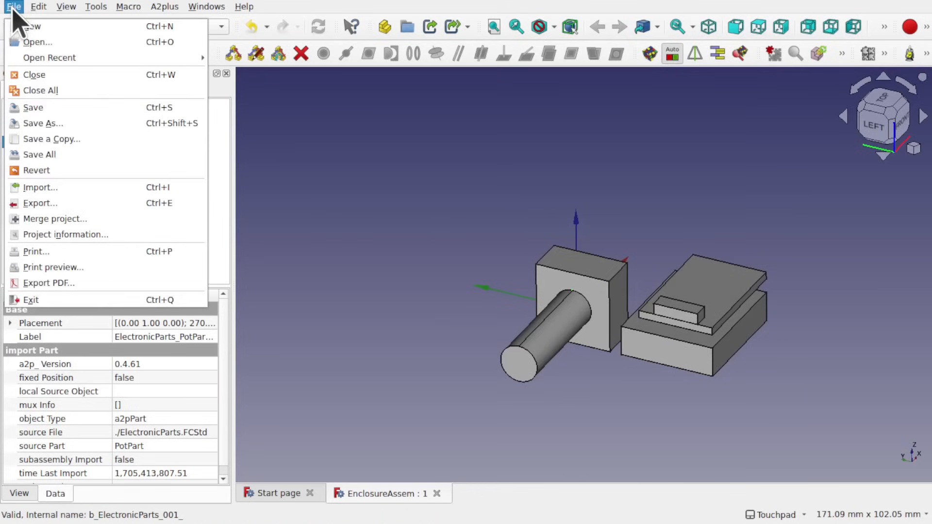
mouse_move(94, 59)
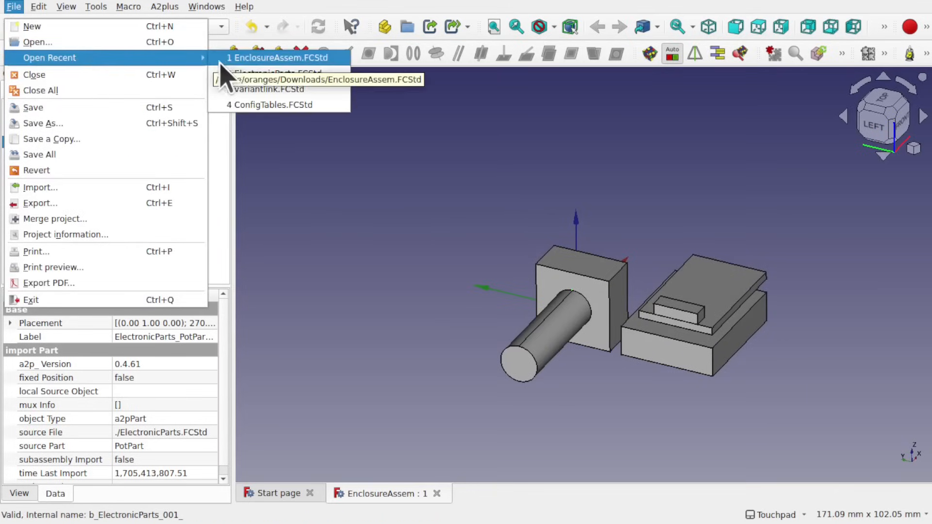
click(262, 74)
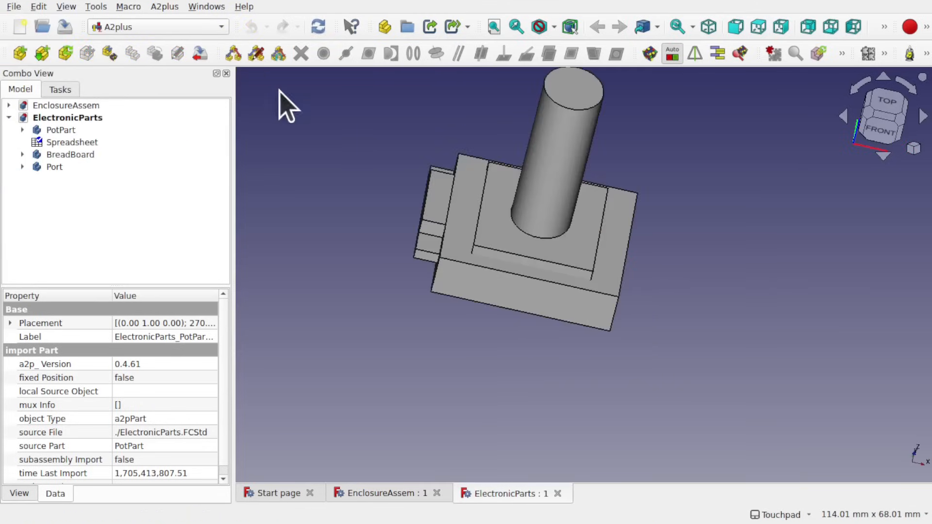
Set the BreadBoard body's Config property to B1 and save the ElectronicParts document
middle_drag(552, 243, 483, 276)
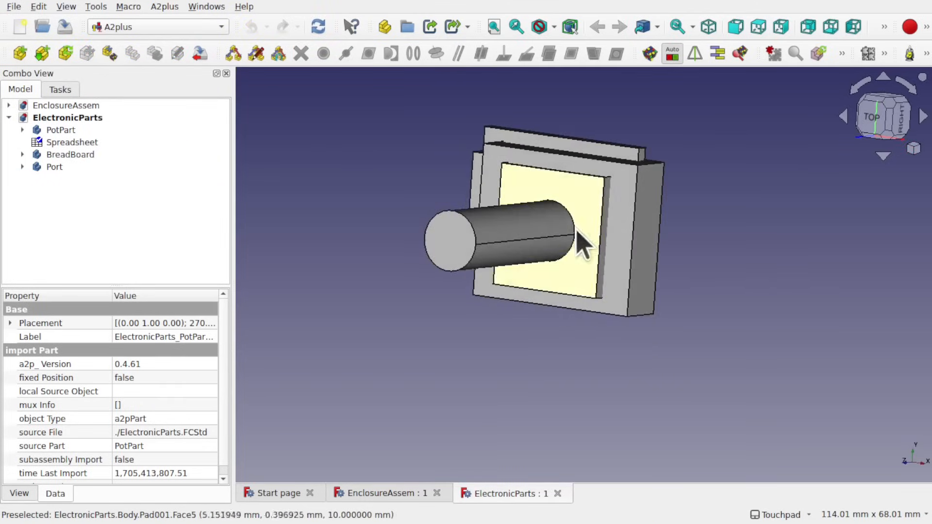
middle_drag(580, 238, 665, 181)
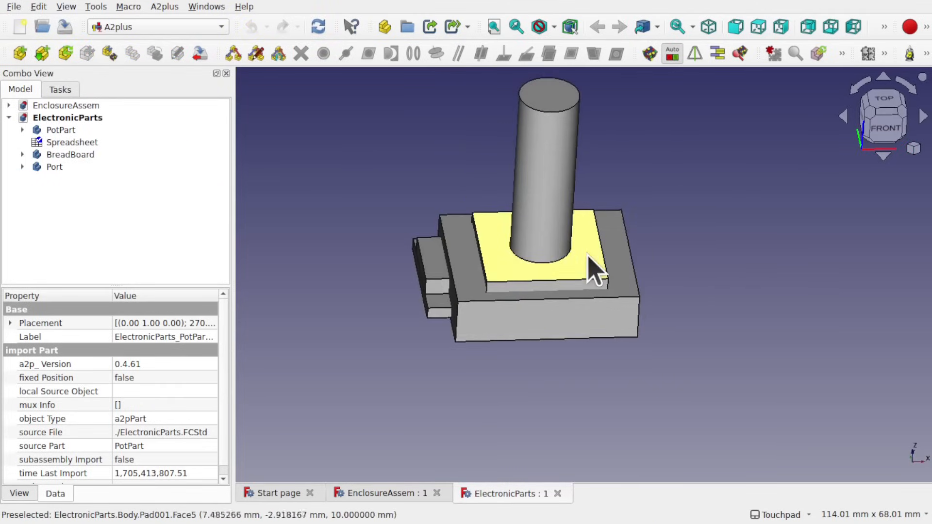
click(523, 325)
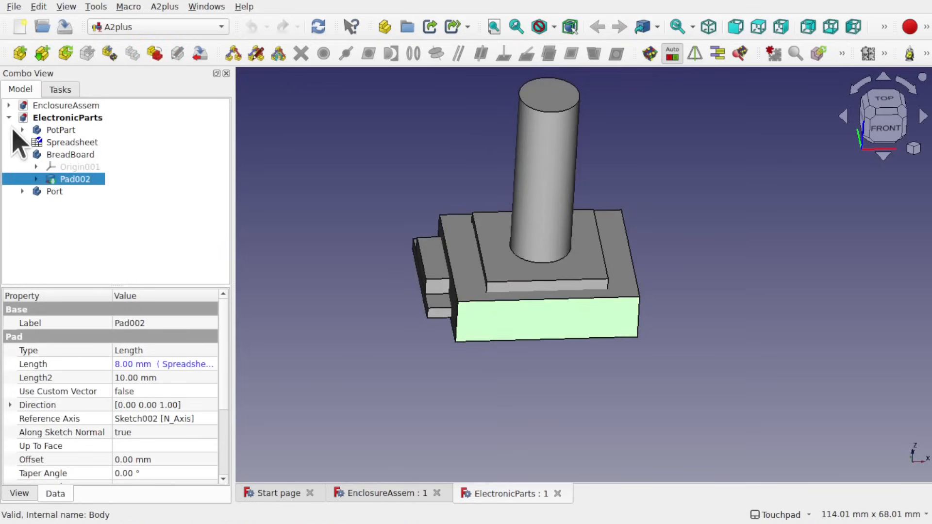
click(71, 154)
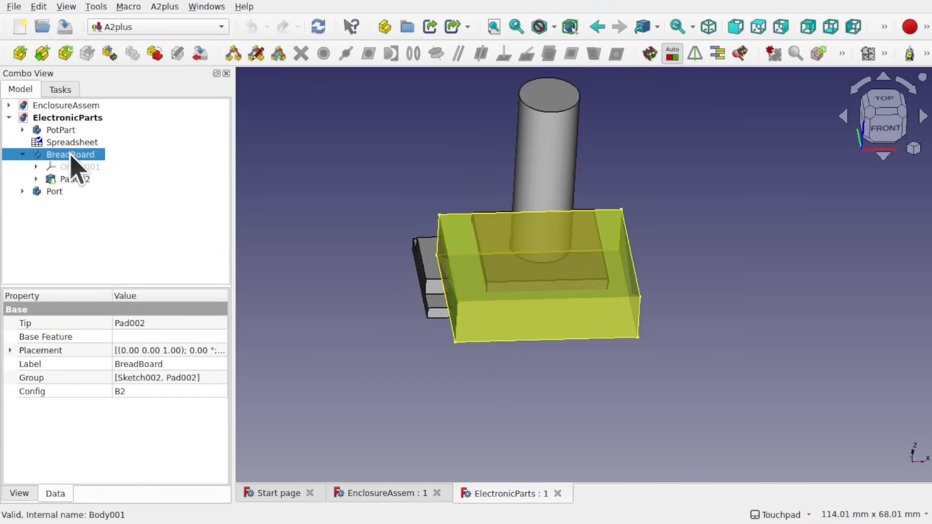
click(142, 390)
click(142, 391)
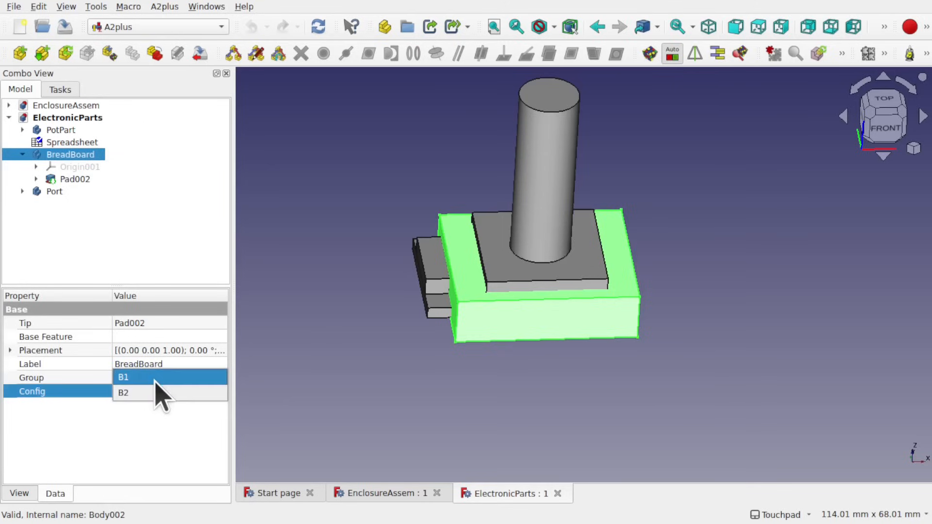
click(152, 378)
click(306, 407)
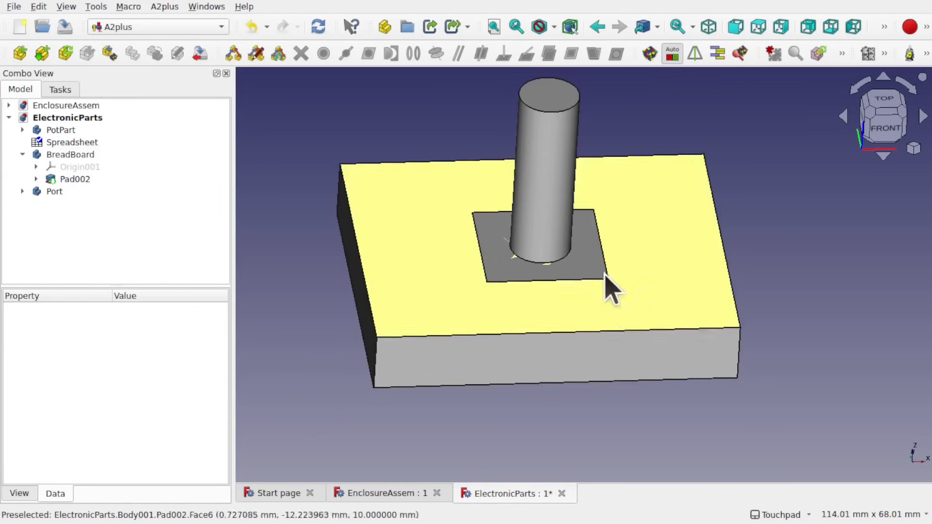
mouse_move(536, 320)
shift+mouse_down()
mouse_move(547, 385)
mouse_move(543, 322)
mouse_move(545, 335)
shift+mouse_up()
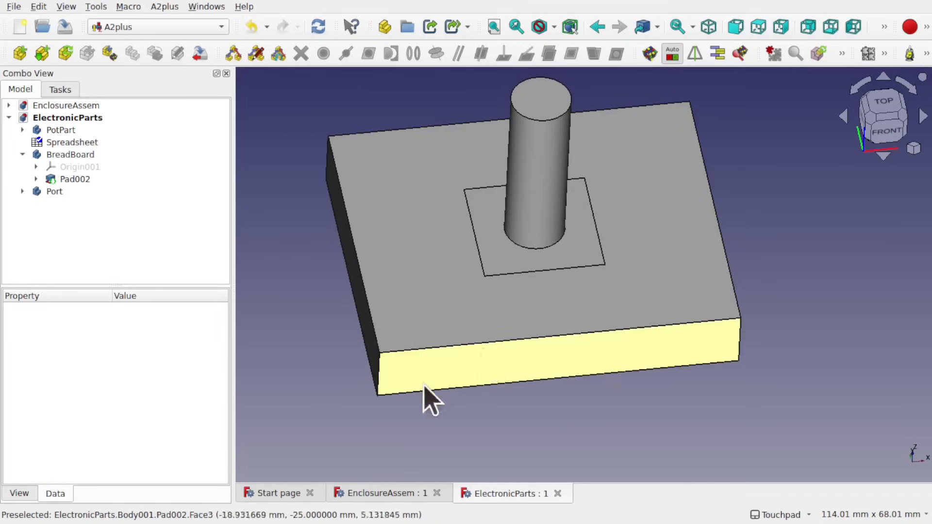
Return to the EnclosureAssem document and update its imported parts from the modified source file
click(383, 492)
mouse_move(562, 396)
shift+mouse_down()
mouse_move(528, 416)
mouse_move(563, 406)
shift+mouse_up()
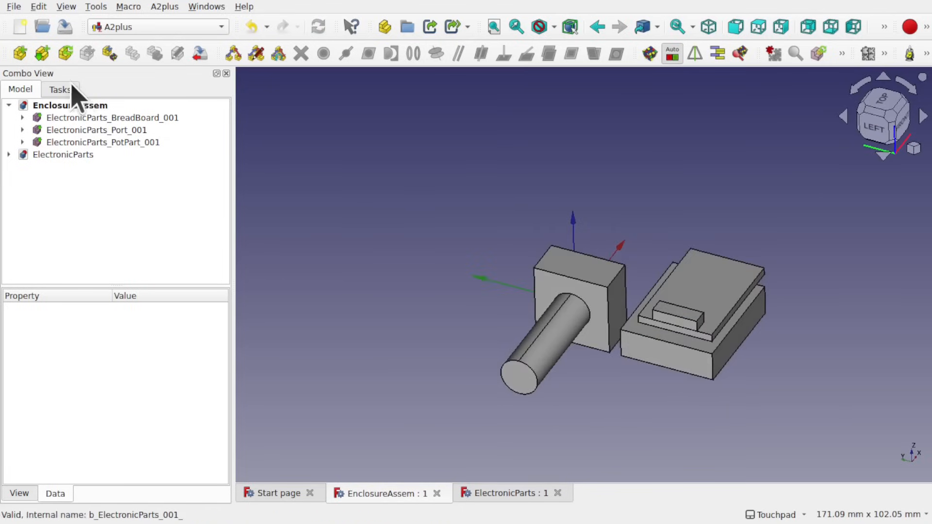
click(64, 53)
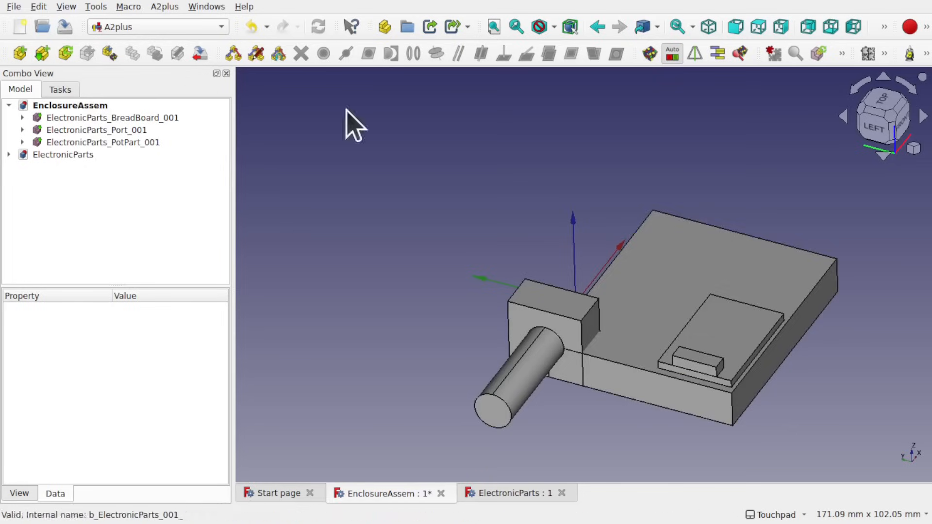
Move the potentiometer under its constraints away from the port board until it clears the enlarged breadboard
shift+drag(345, 125, 732, 368)
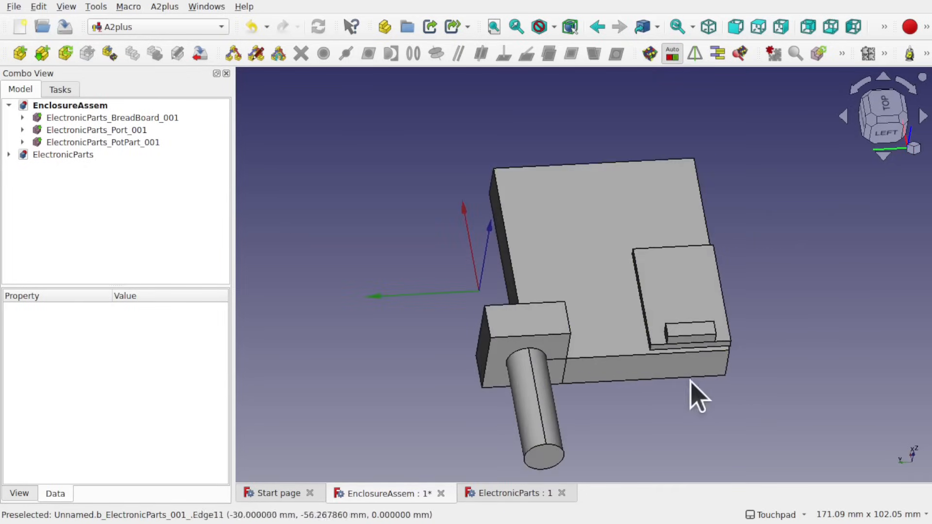
shift+drag(631, 359, 589, 339)
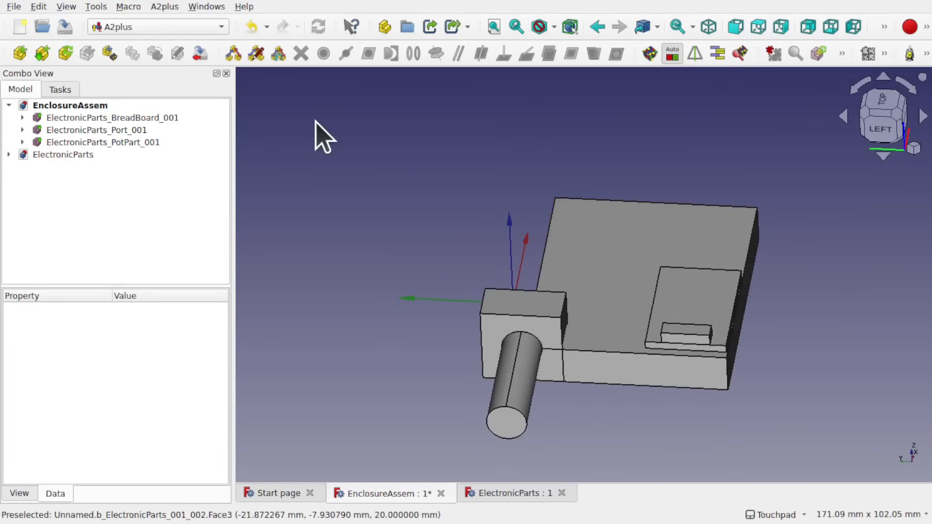
click(110, 52)
click(510, 342)
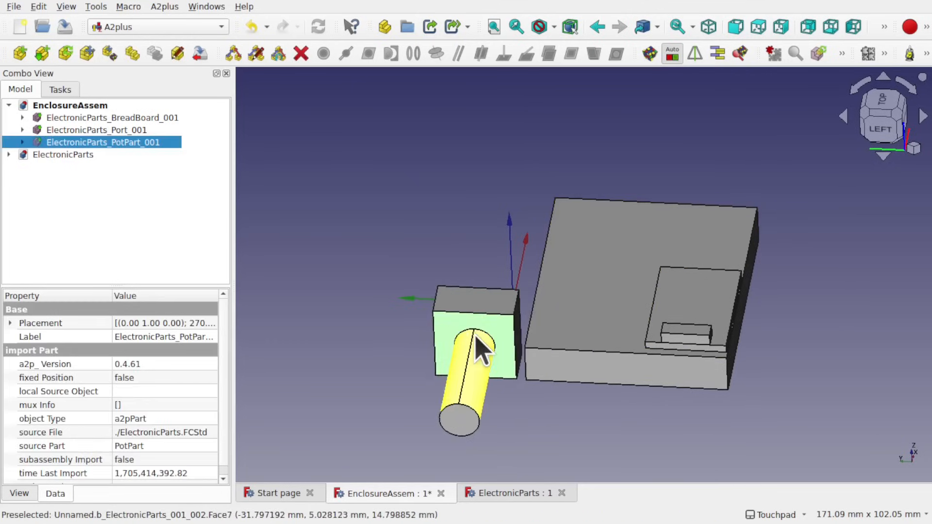
click(476, 335)
Save the EnclosureAssem document with the updated breadboard and repositioned potentiometer
shift+drag(623, 276, 516, 364)
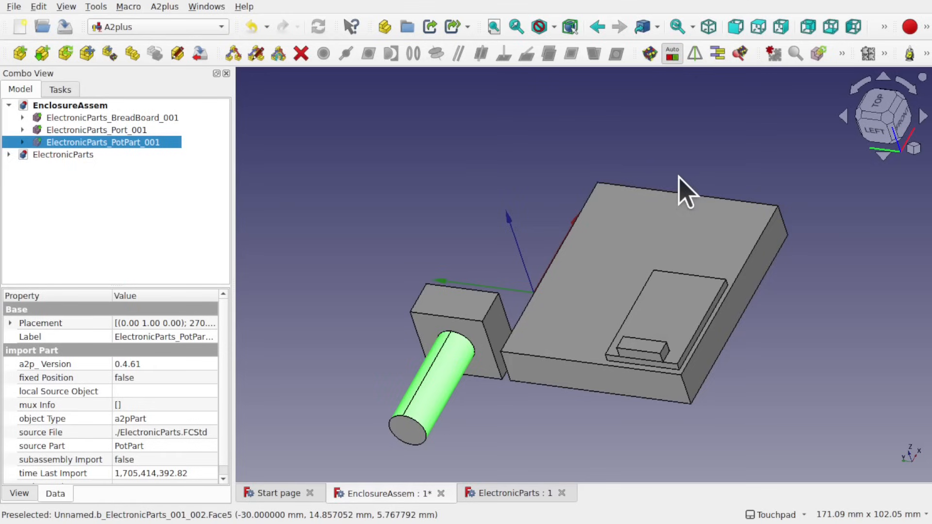
mouse_move(602, 273)
shift+mouse_down()
mouse_move(668, 248)
mouse_move(694, 225)
mouse_move(633, 275)
mouse_move(586, 270)
shift+mouse_up()
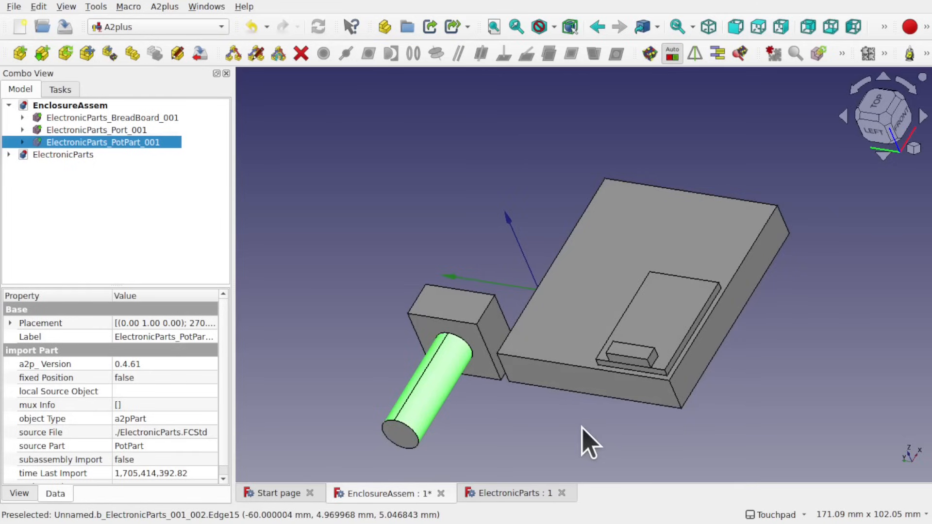
key(ctrl+s)
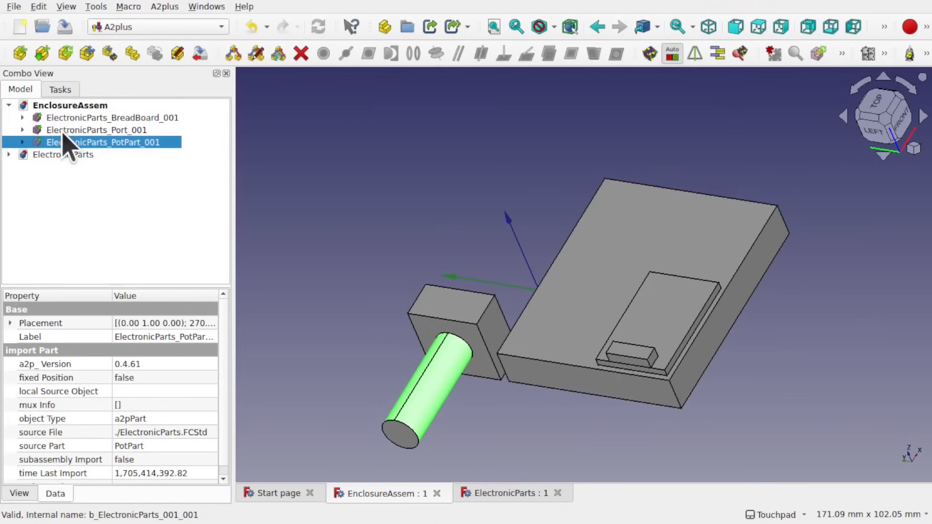
Switch to the Part Design workbench and inspect the three imported parts in the EnclosureAssem model tree
click(138, 28)
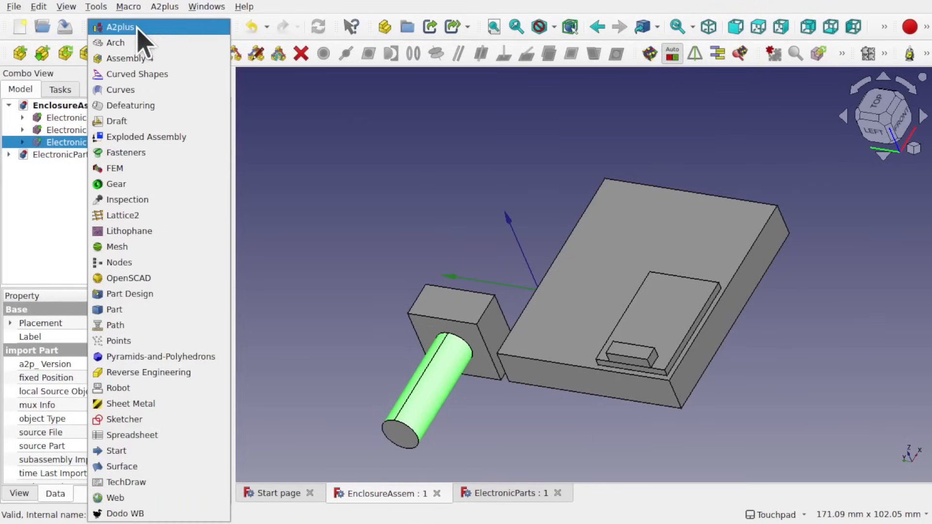
click(157, 294)
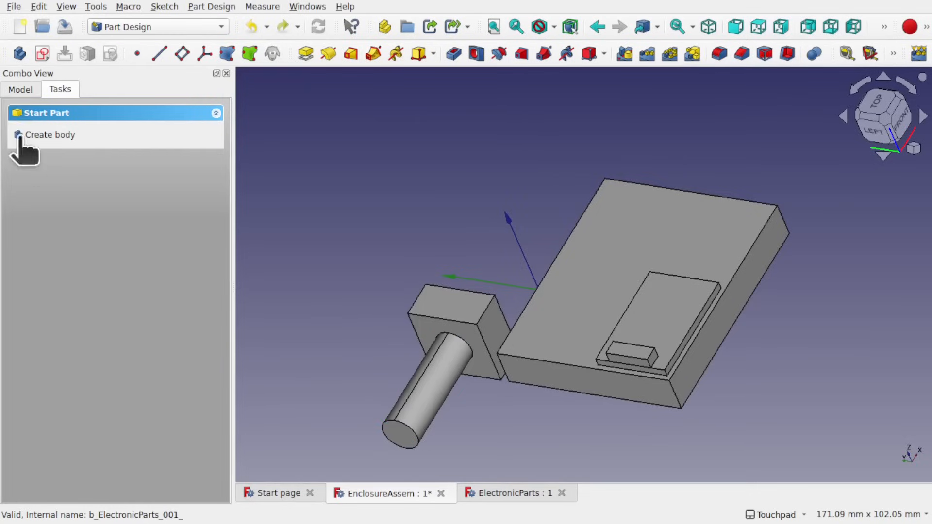
click(19, 88)
click(72, 119)
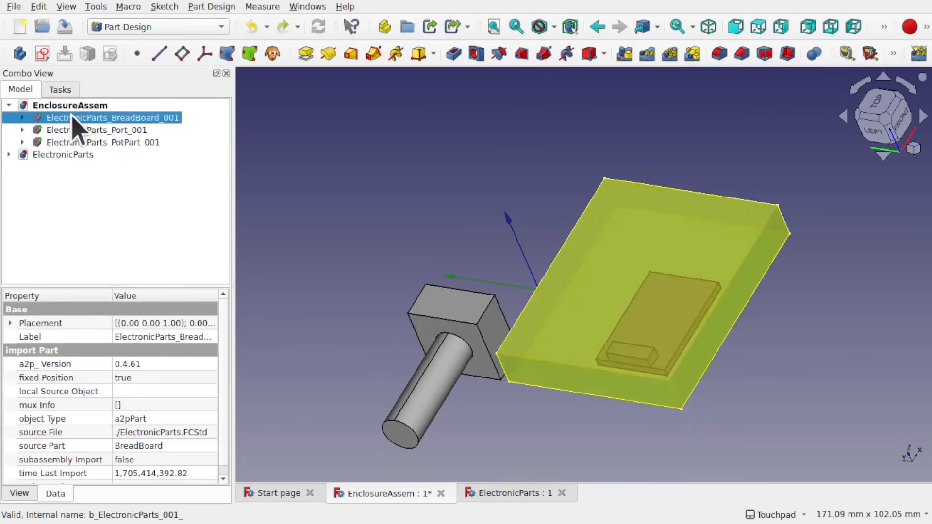
click(79, 142)
click(121, 129)
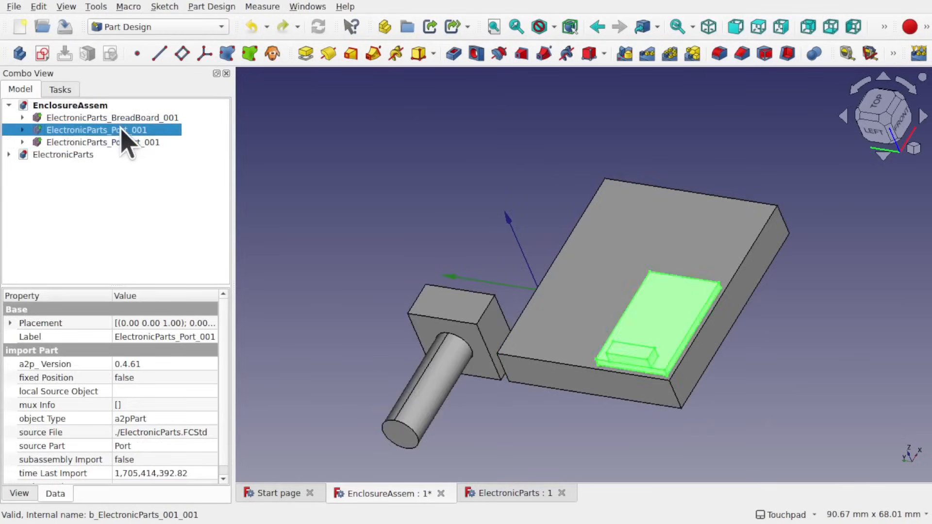
click(80, 117)
click(63, 225)
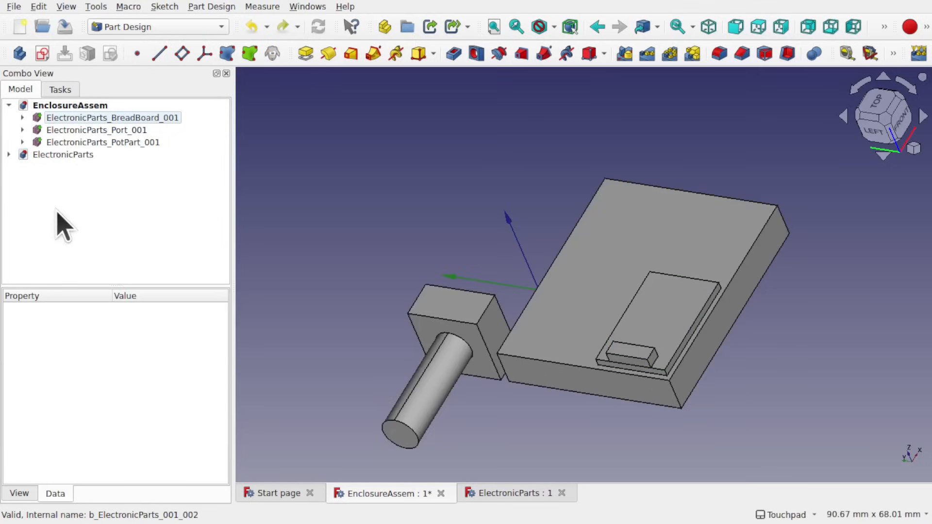
Try creating a body with the imported potentiometer part selected, and undo it
click(118, 142)
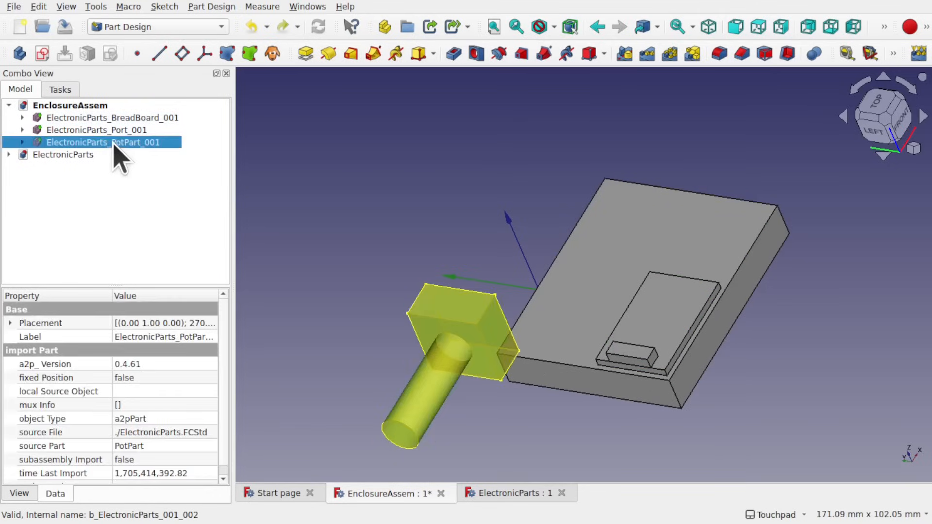
click(20, 54)
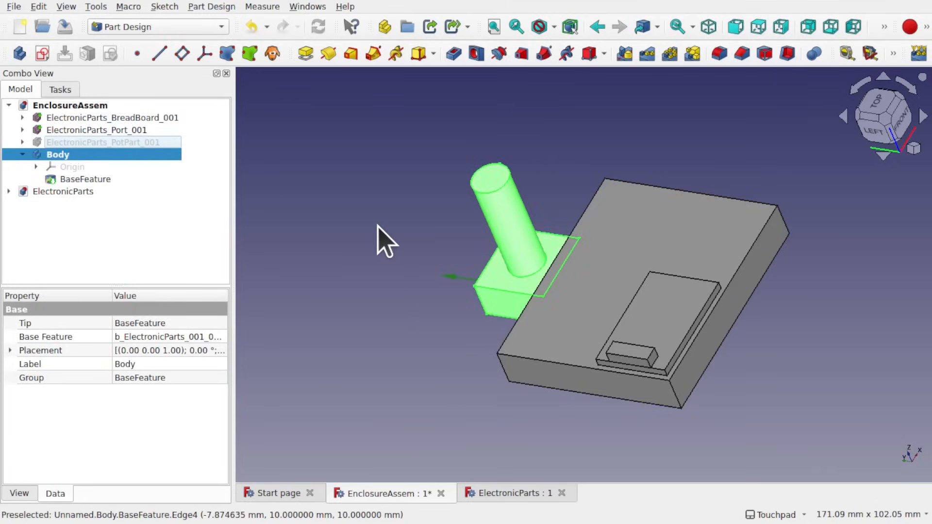
key(ctrl+z)
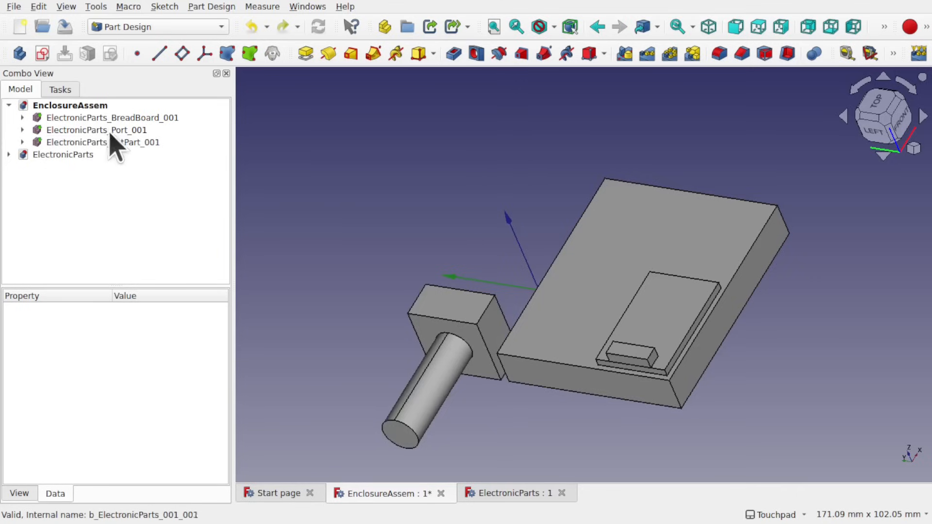
Create an empty body and add a sub-shape binder of three vertical breadboard corner edges and the potentiometer block's outer vertical edge
click(14, 56)
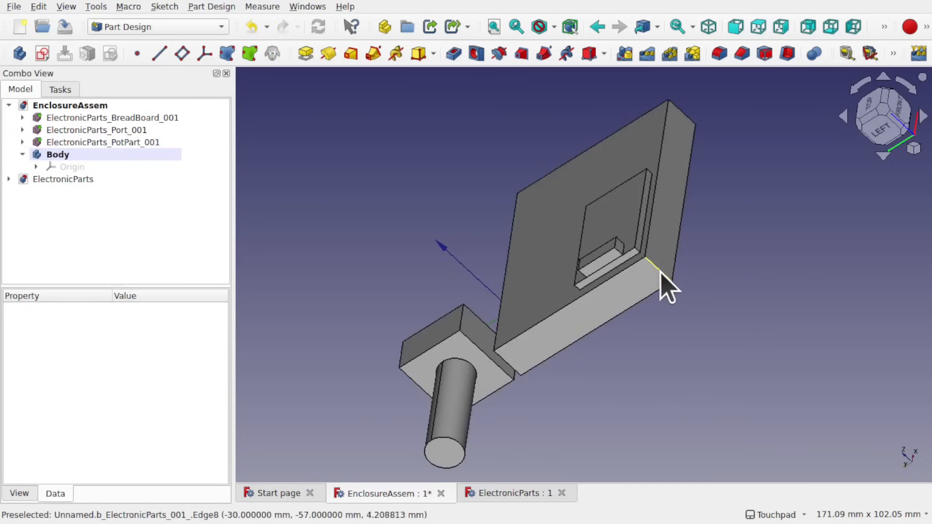
click(660, 271)
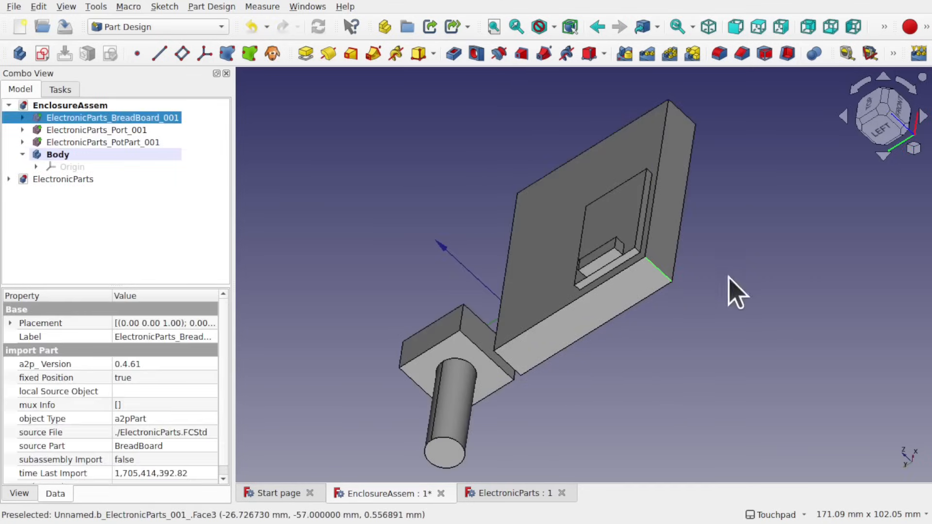
middle_drag(618, 353, 707, 252)
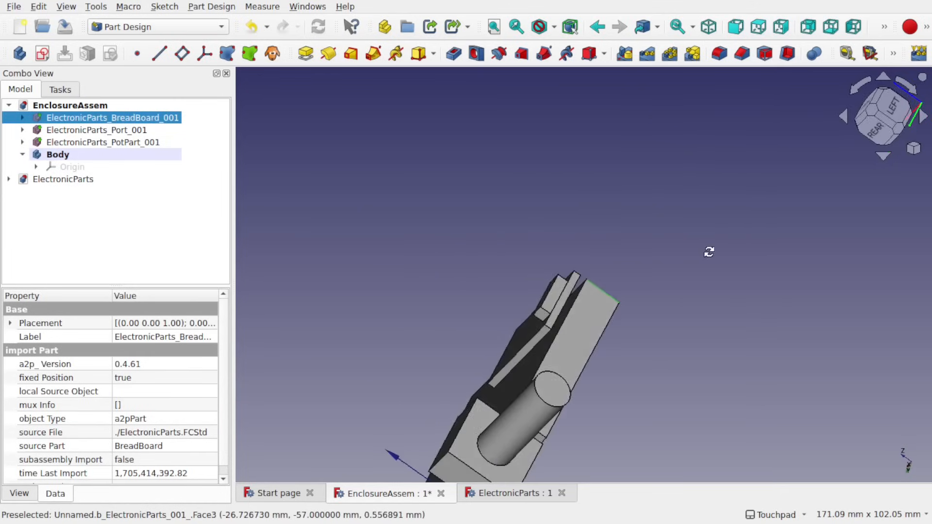
shift+middle_drag(637, 375, 706, 221)
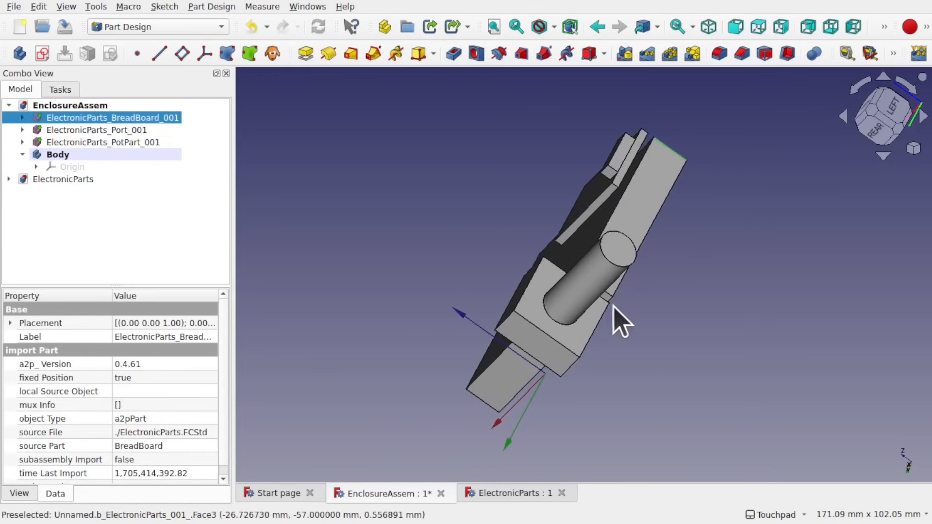
ctrl+click(571, 351)
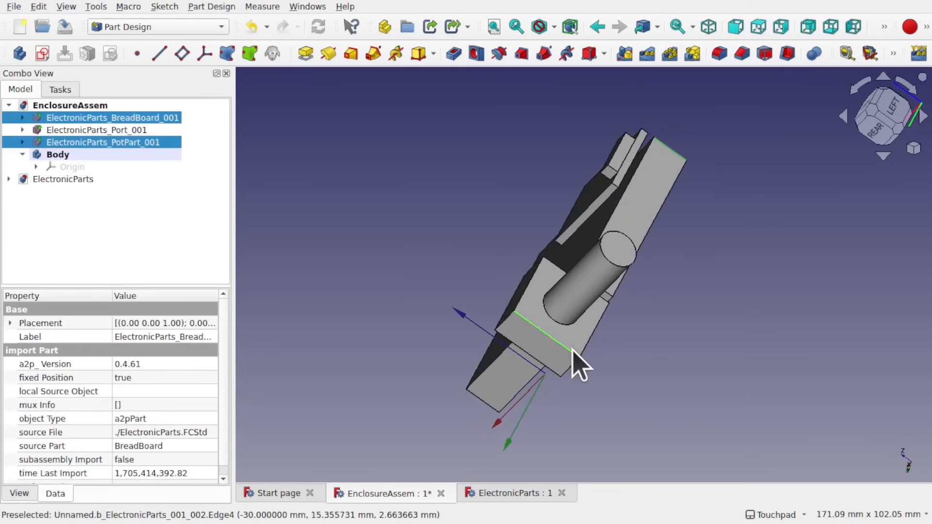
alt+middle_drag(571, 351, 593, 349)
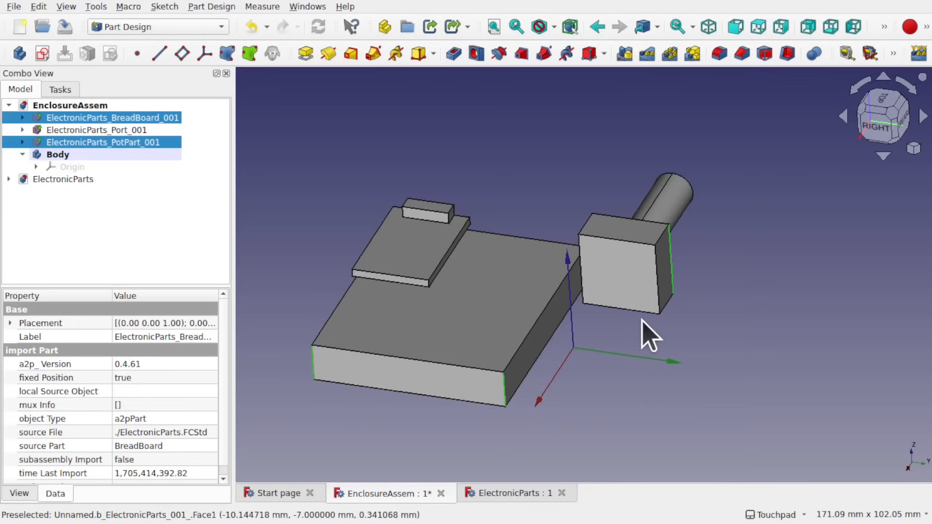
shift+drag(636, 338, 598, 362)
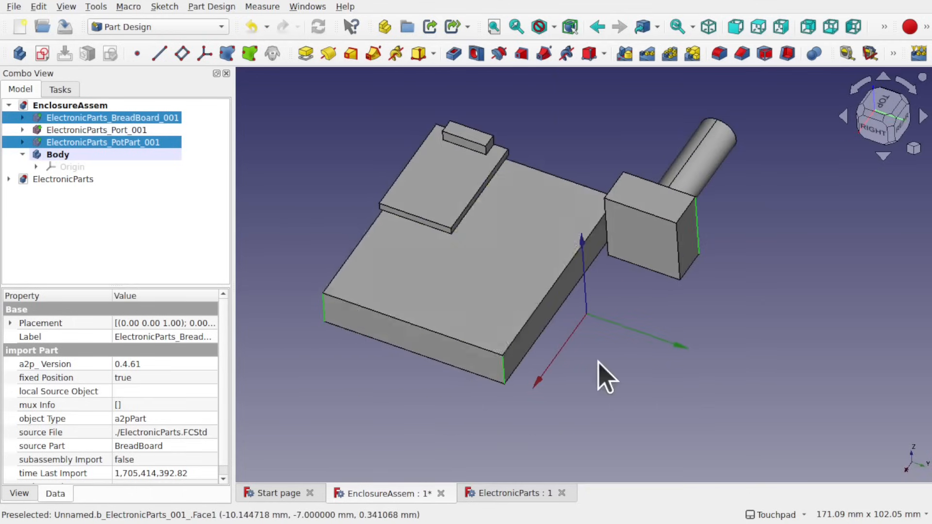
click(250, 58)
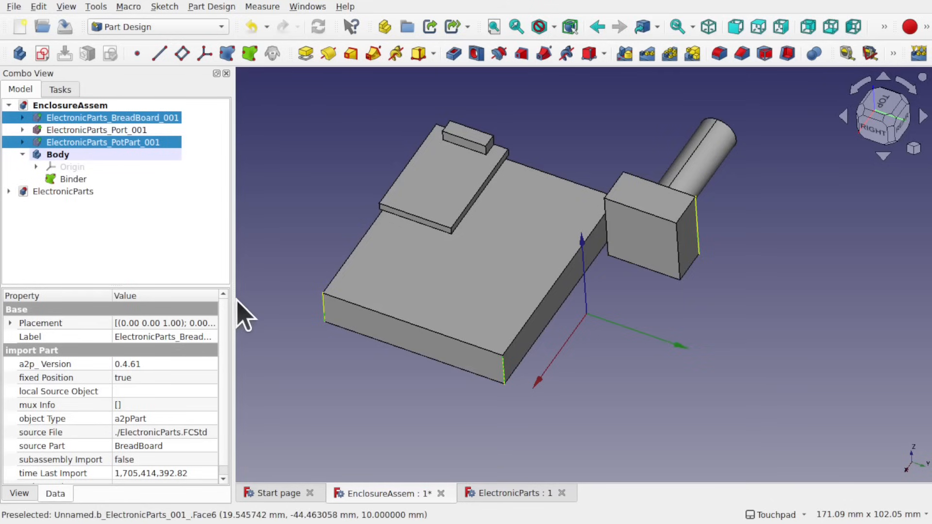
Hide the imported breadboard, port and potentiometer parts, leaving the binder edges displayed
click(89, 130)
click(68, 117)
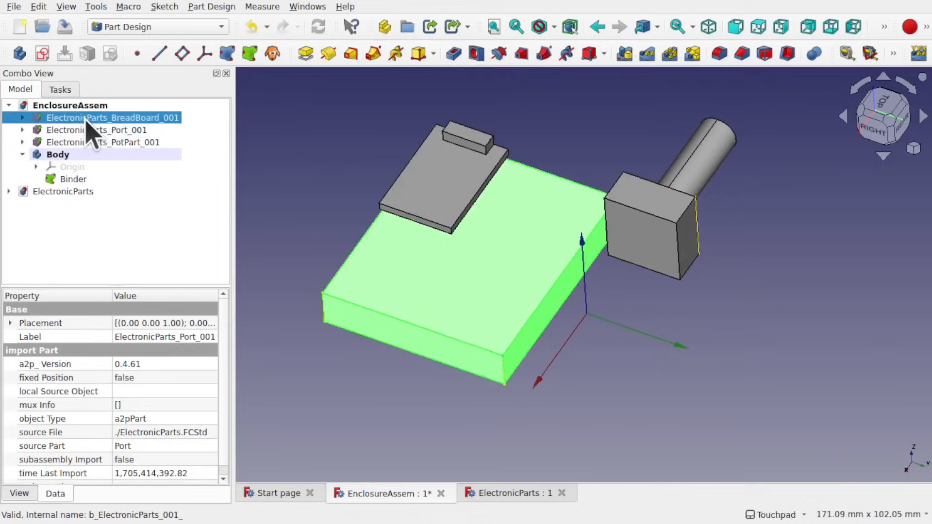
shift+click(115, 142)
key(space)
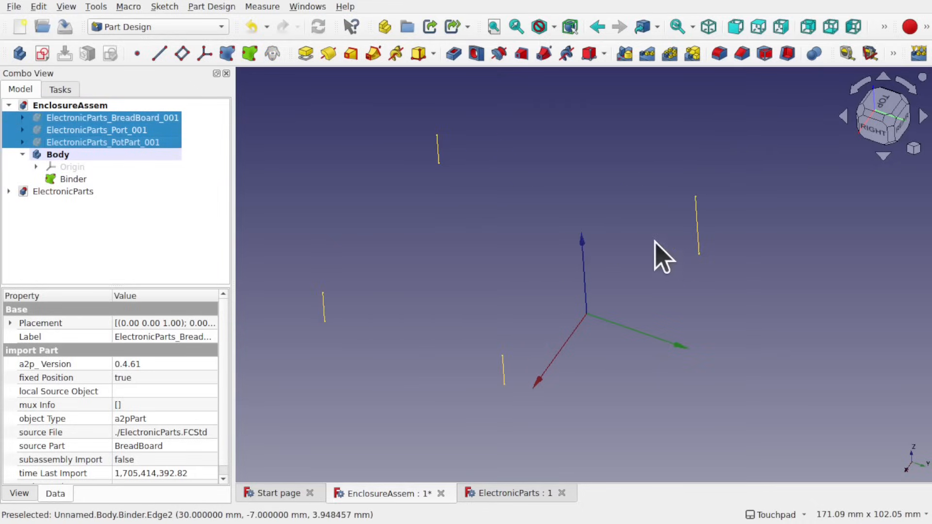
click(460, 222)
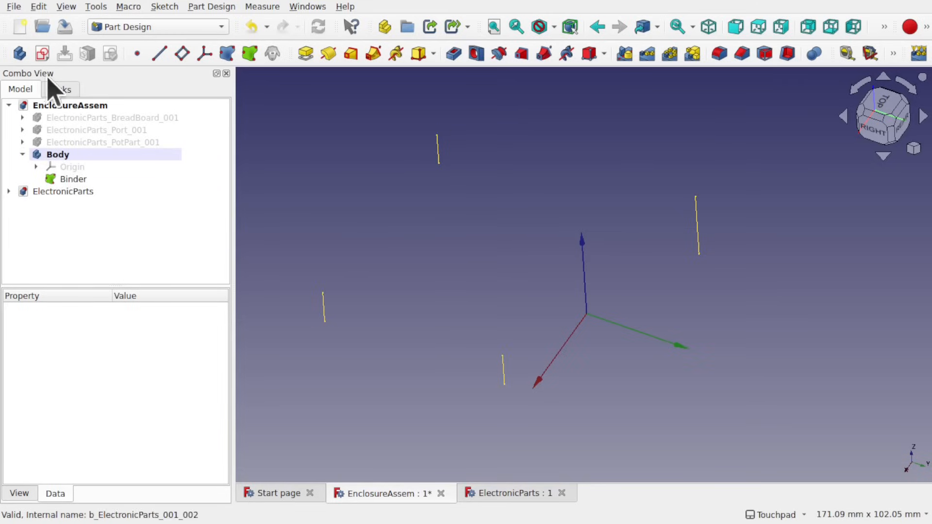
Start a new sketch on the body's XY-plane
click(41, 53)
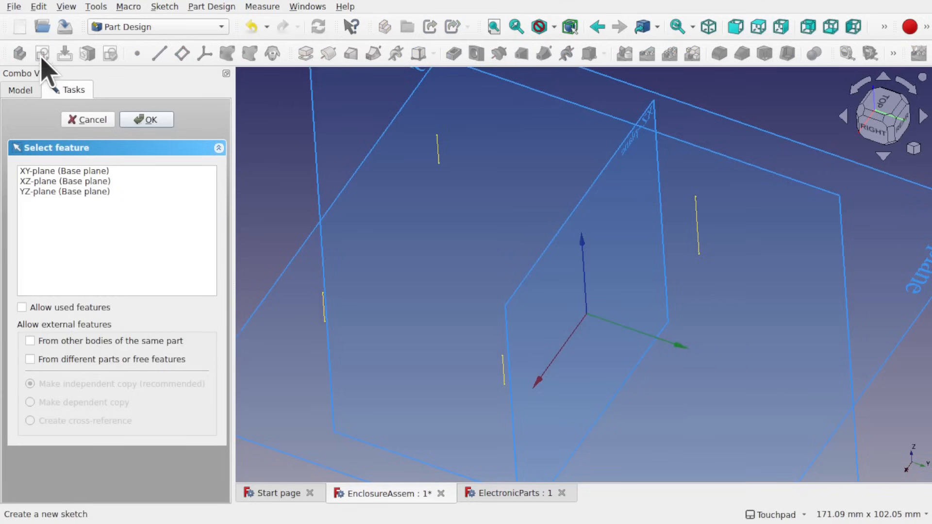
click(71, 171)
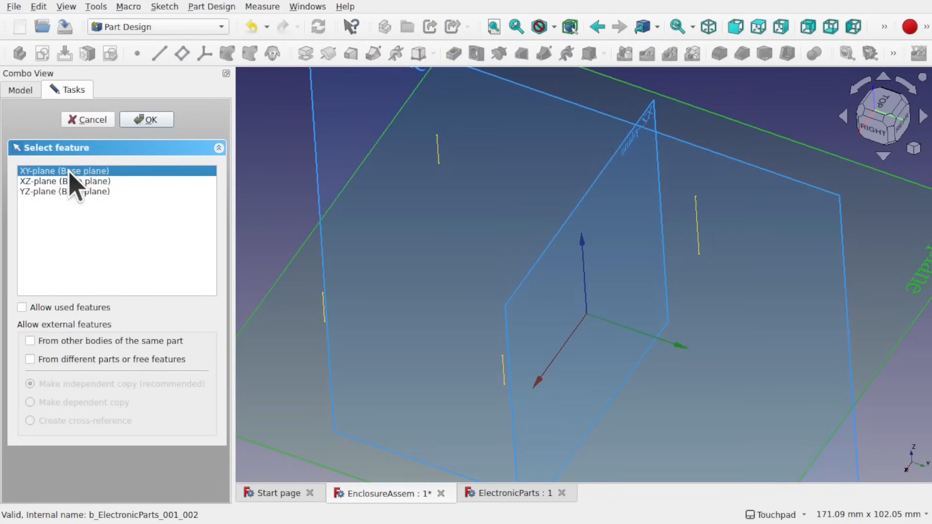
click(146, 121)
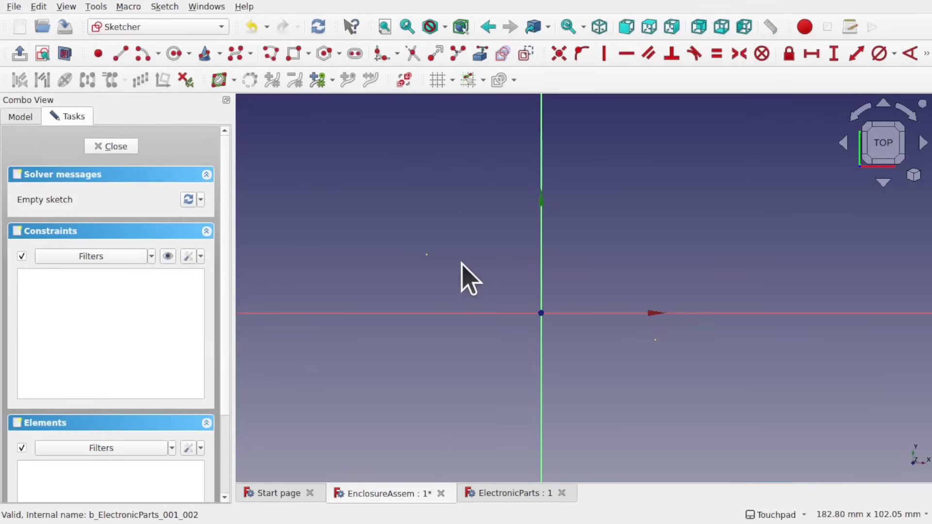
Project the binder's four vertical edges into the sketch as external geometry points
scroll(462, 277, down, 3)
mouse_move(462, 277)
alt+mouse_down()
mouse_move(537, 275)
mouse_move(567, 224)
mouse_move(526, 173)
mouse_move(528, 183)
alt+mouse_up()
scroll(502, 359, up, 3)
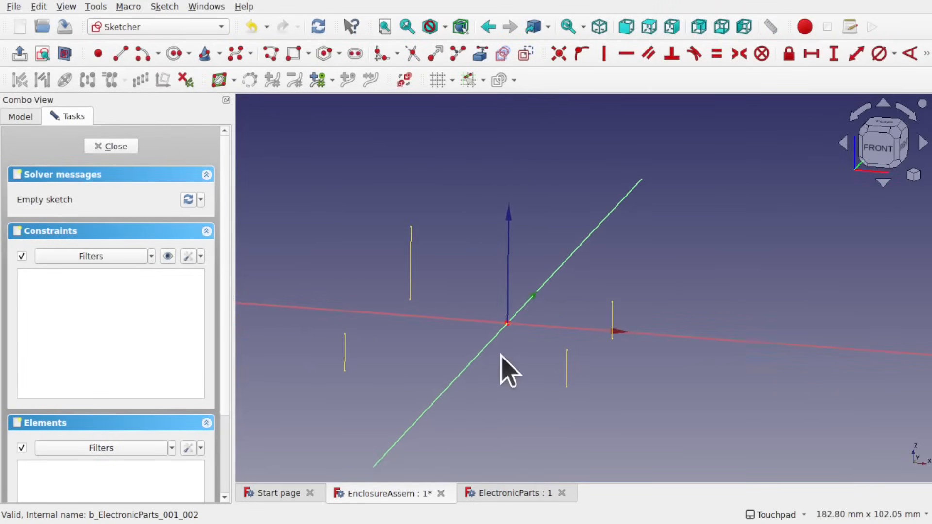
scroll(502, 361, down, 1)
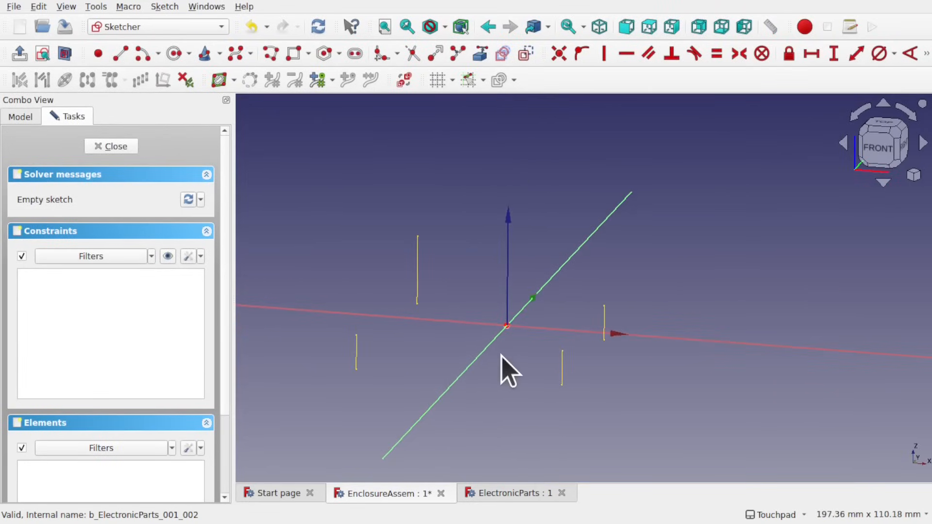
click(481, 54)
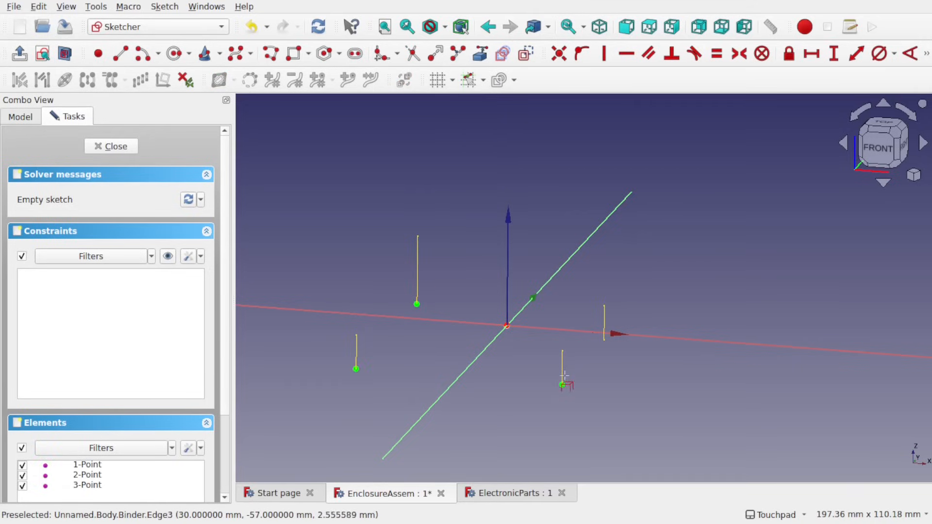
click(607, 318)
shift+drag(557, 249, 626, 370)
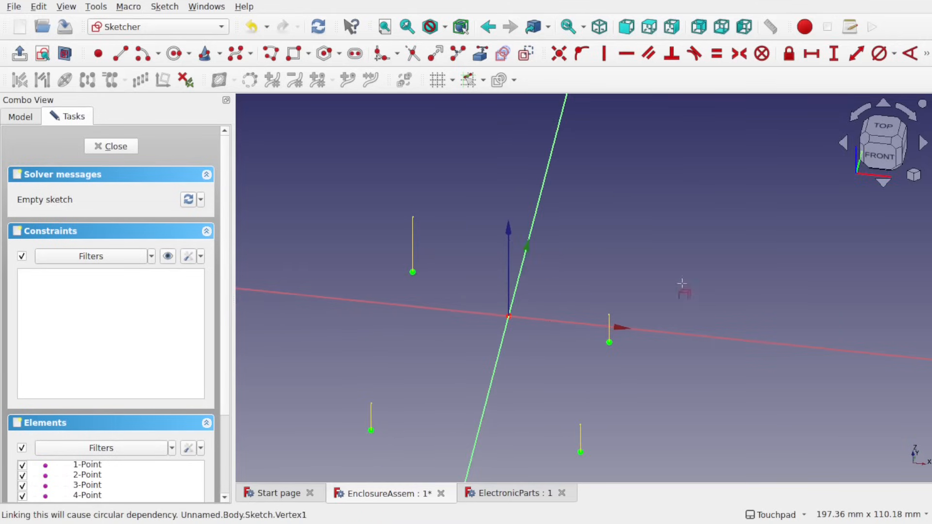
mouse_move(682, 283)
shift+mouse_down()
mouse_move(645, 328)
mouse_move(557, 354)
shift+mouse_up()
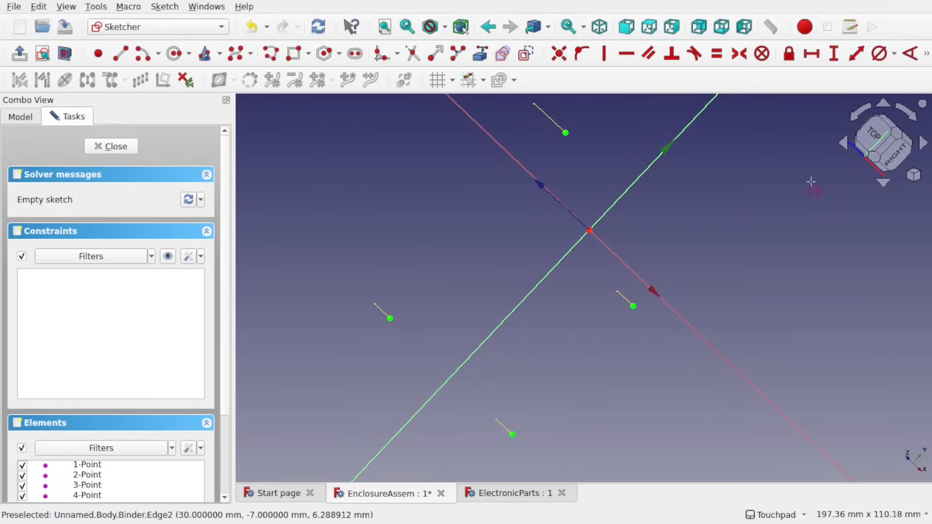
In top view, draw a rectangle that encloses all four projected reference points with a small margin
click(871, 134)
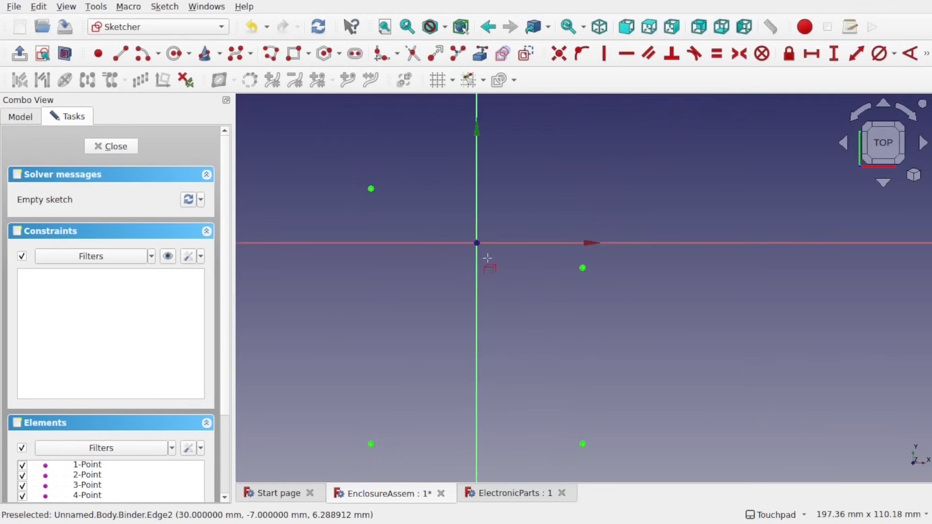
scroll(488, 258, down, 3)
scroll(487, 257, up, 1)
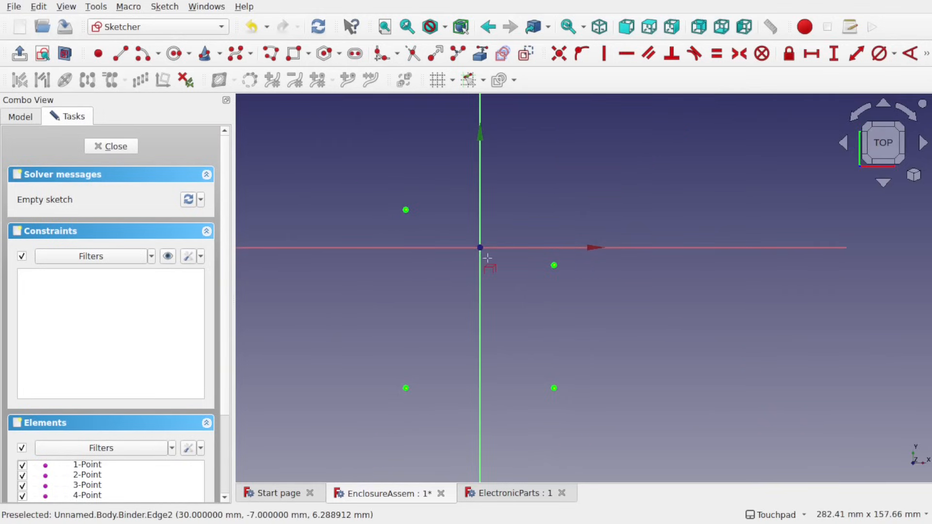
mouse_move(528, 274)
shift+middle_down()
mouse_move(531, 290)
mouse_move(527, 277)
shift+middle_up()
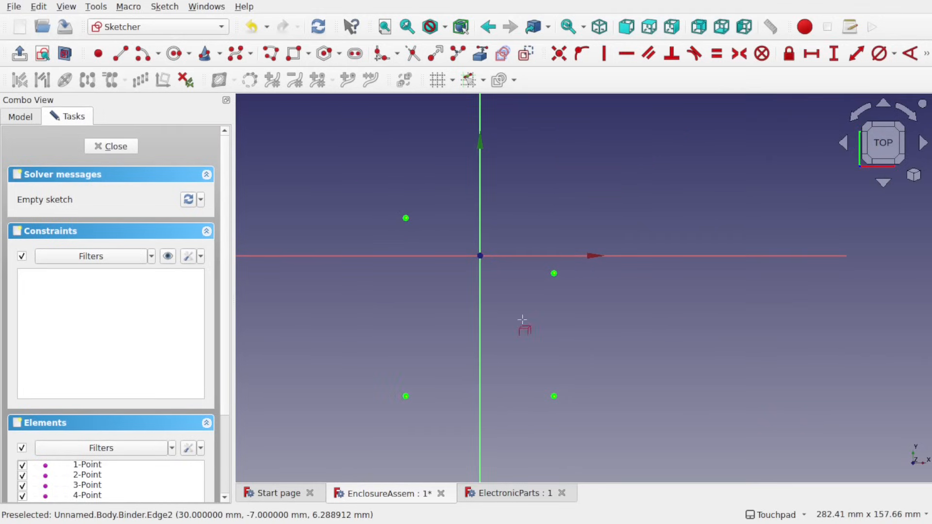
scroll(514, 338, up, 2)
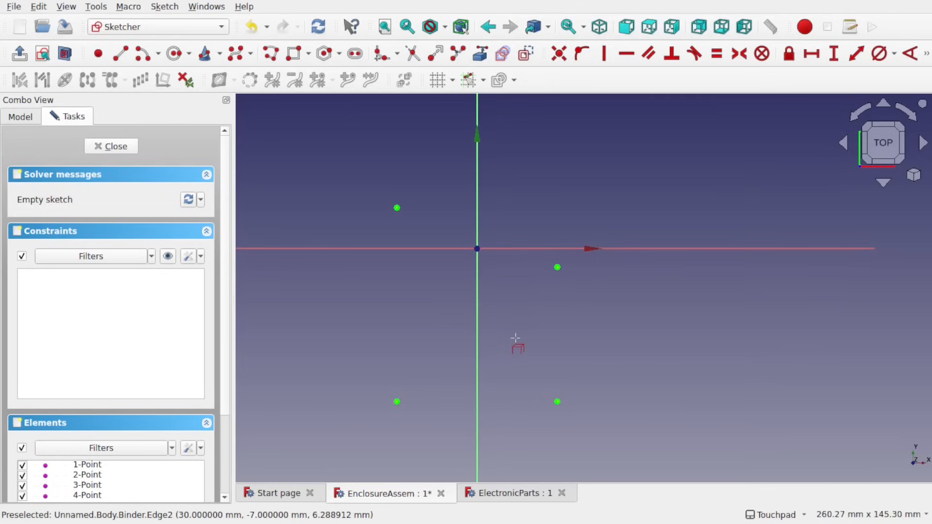
click(300, 56)
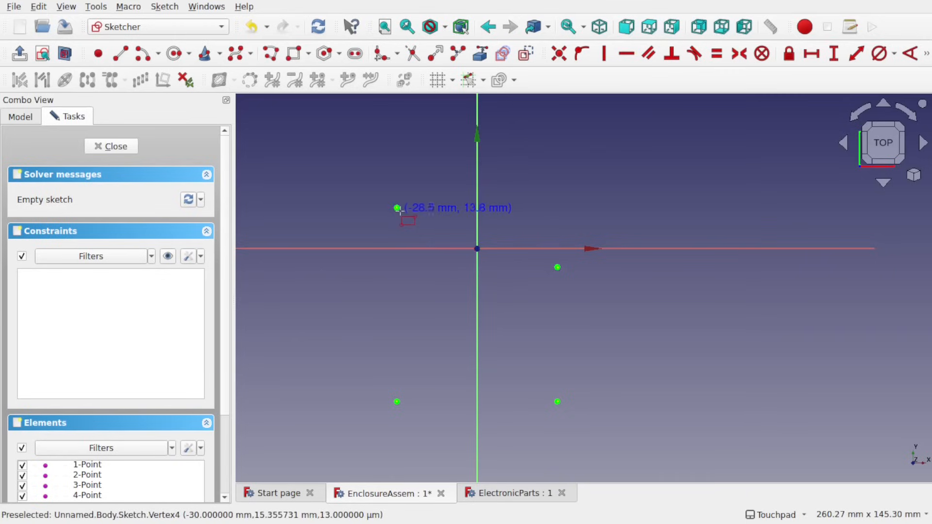
click(382, 191)
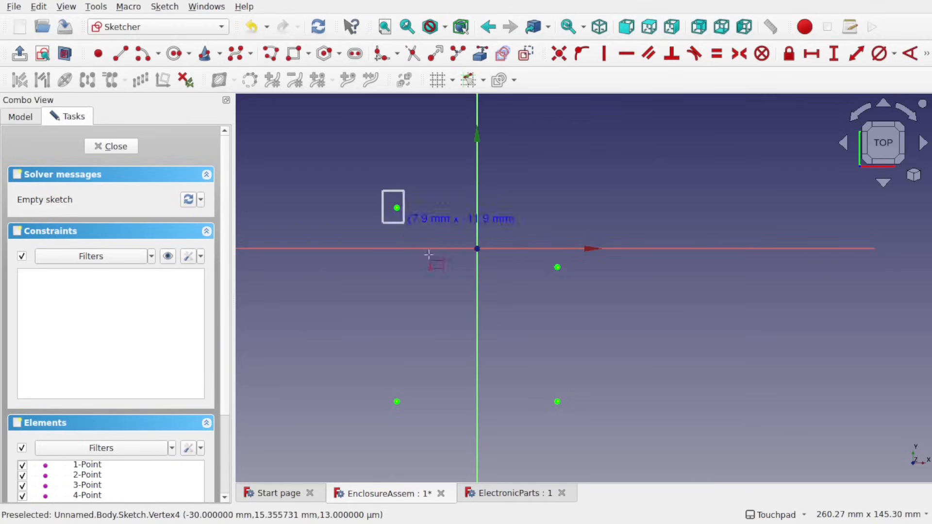
click(572, 412)
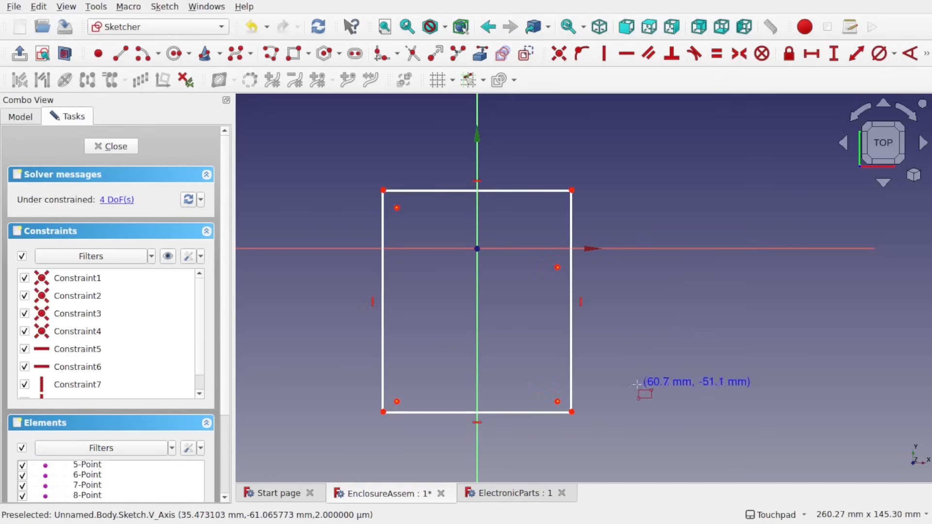
right_click(609, 383)
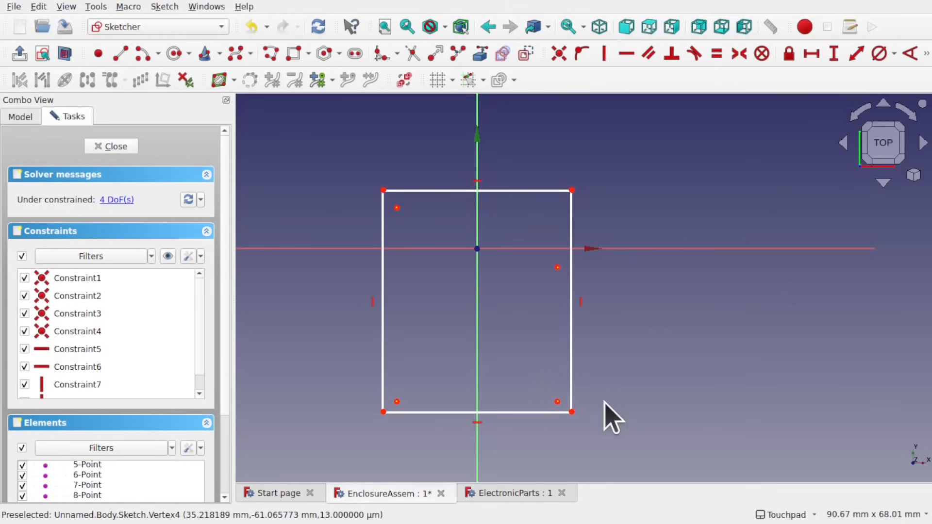
Add horizontal and vertical distance constraints between the rectangle's upper-left corner and the nearest projected point, spacing the dimension labels clear of each other
click(383, 189)
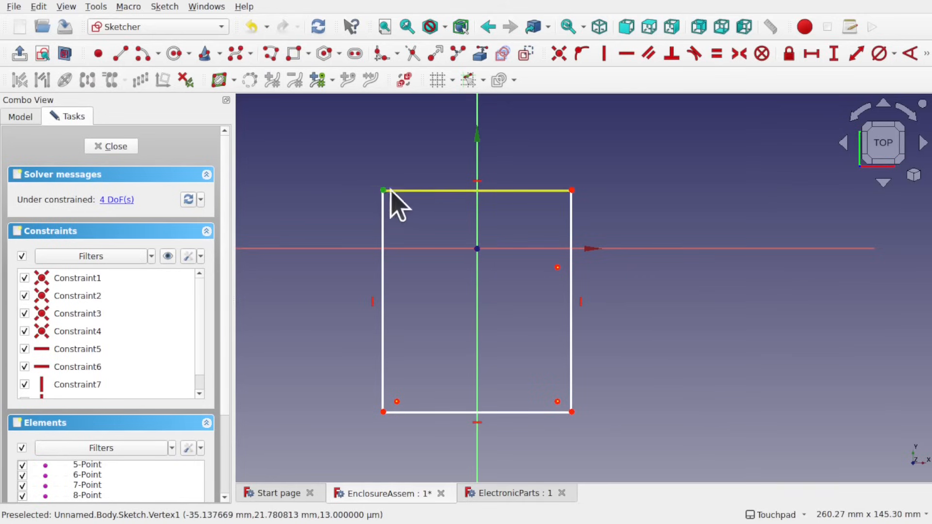
click(396, 207)
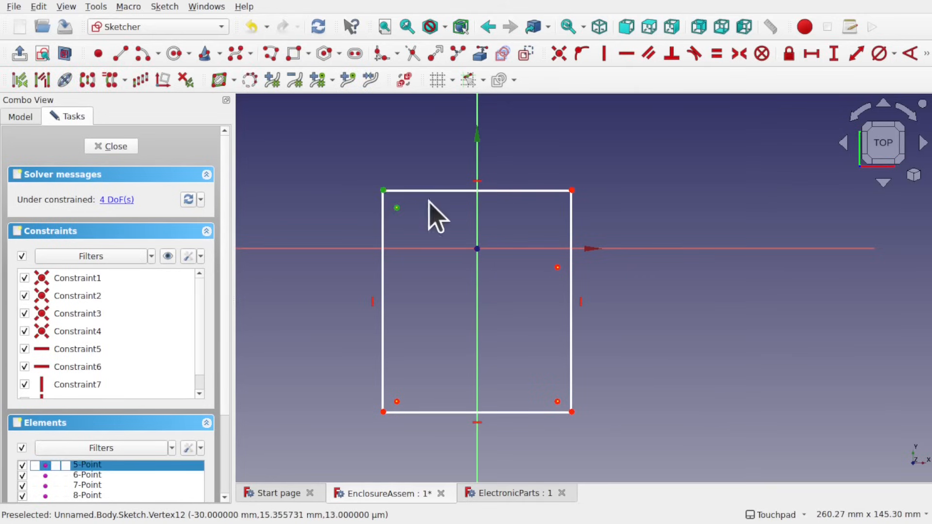
click(788, 54)
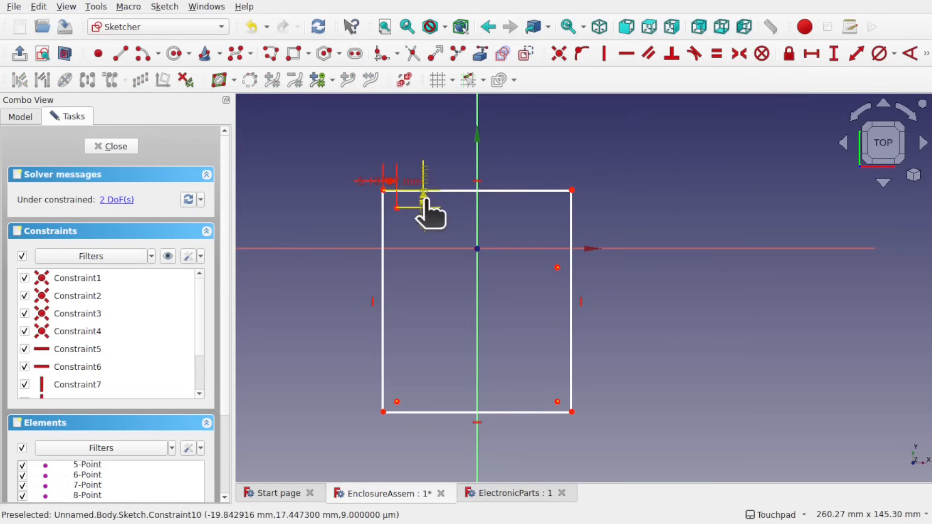
drag(425, 204, 427, 291)
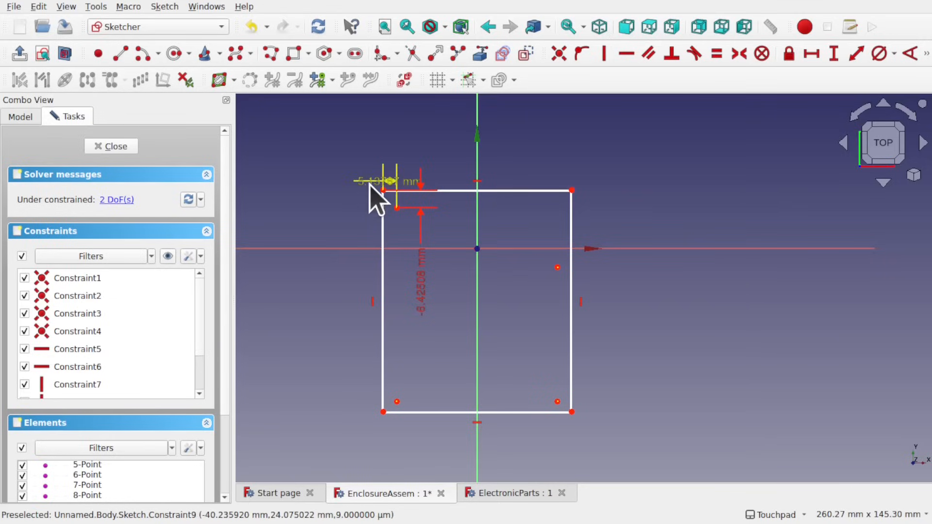
drag(370, 184, 316, 187)
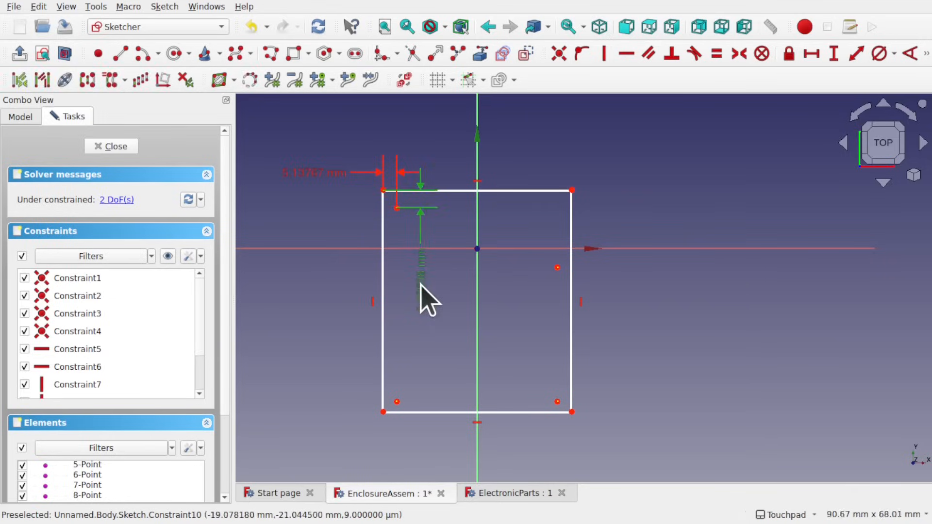
Set the upper-left corner's vertical offset to -5 mm and horizontal offset to 5 mm, and place both dimensions outside the rectangle
double_click(426, 297)
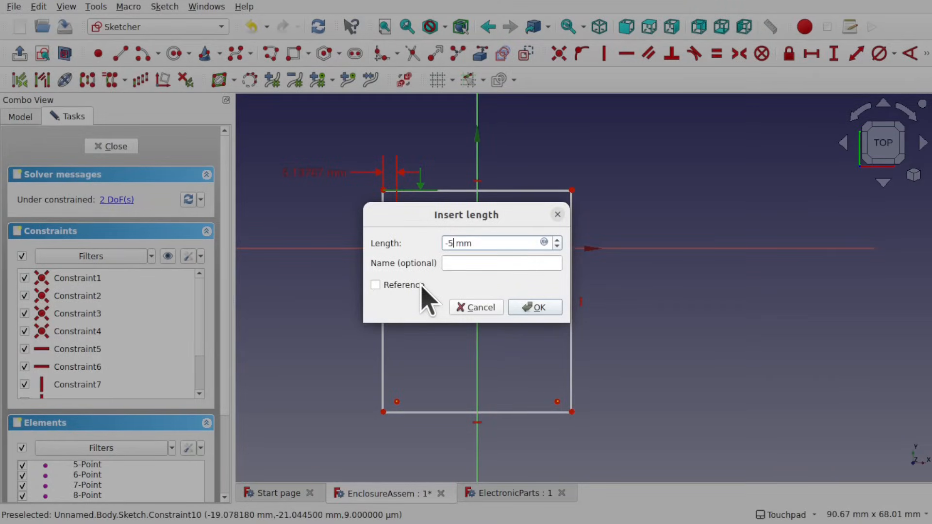
text(-5)
key(Return)
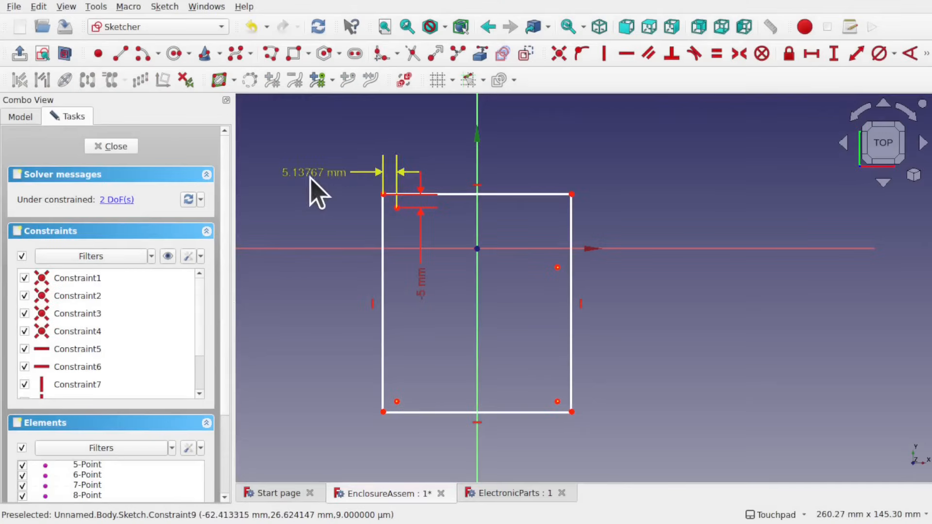
double_click(310, 175)
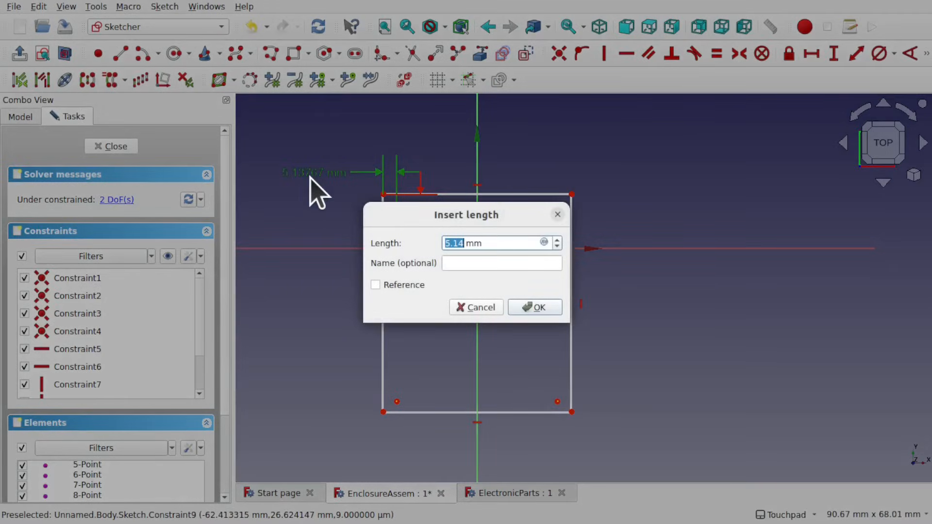
key(Return)
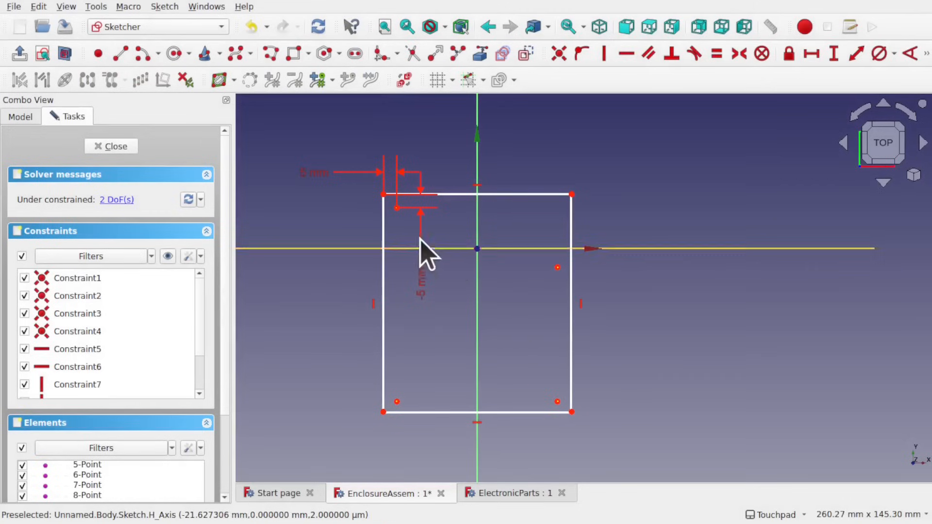
drag(423, 278, 354, 277)
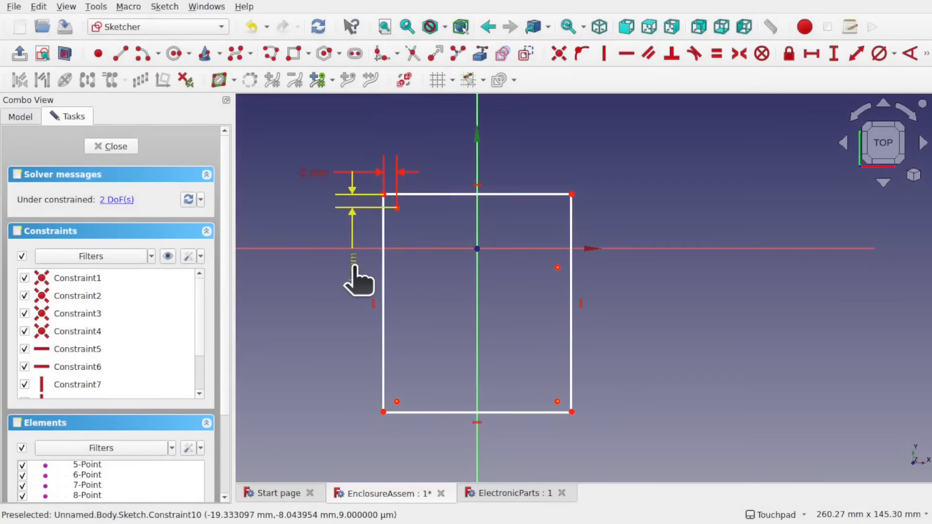
drag(322, 183, 342, 155)
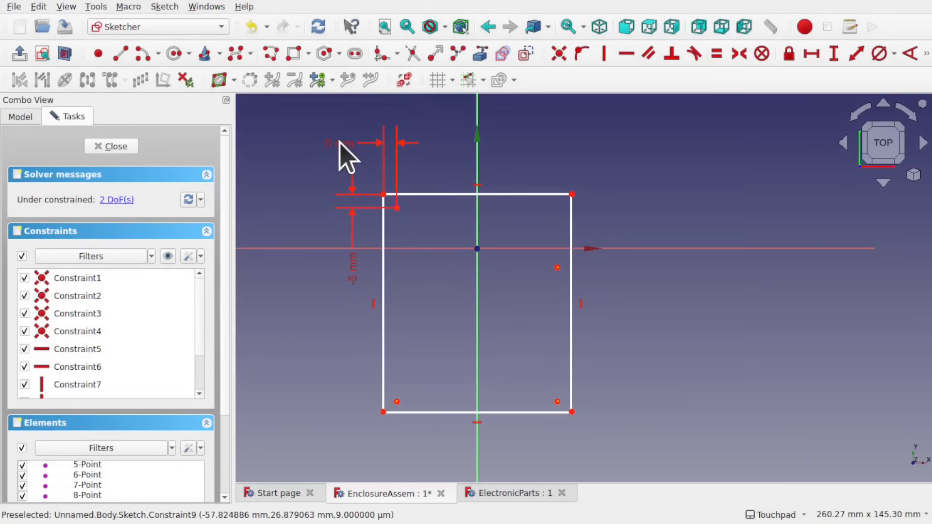
Constrain the rectangle's lower-right corner 5 mm horizontally and -5 mm vertically from the nearest projected point, with both dimensions placed outside
click(557, 401)
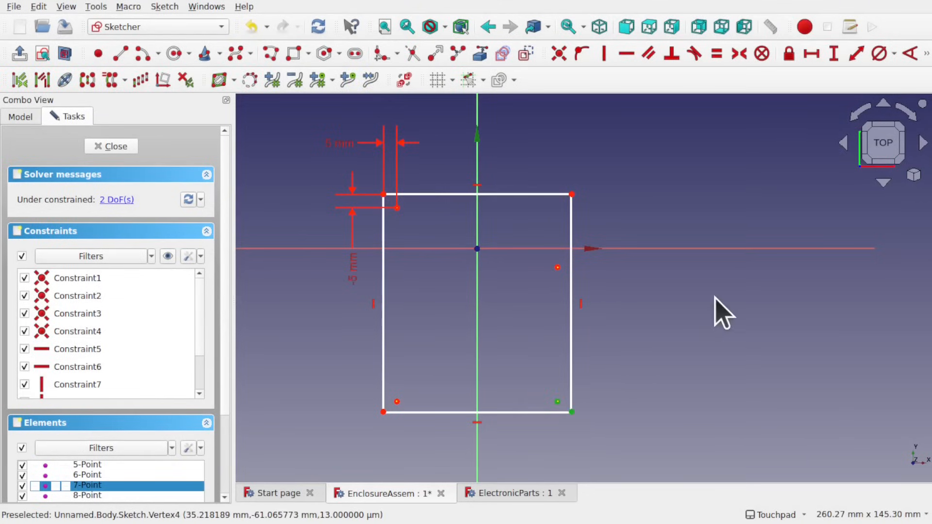
click(788, 54)
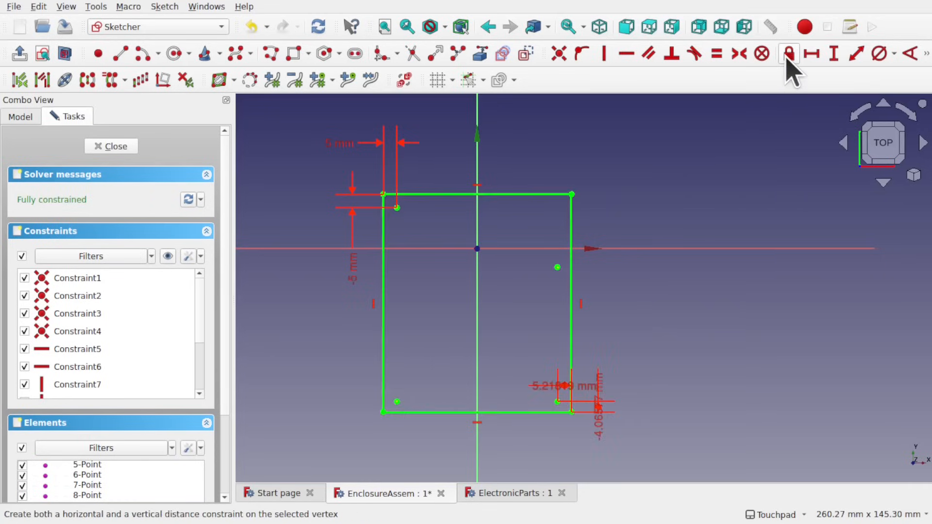
double_click(546, 388)
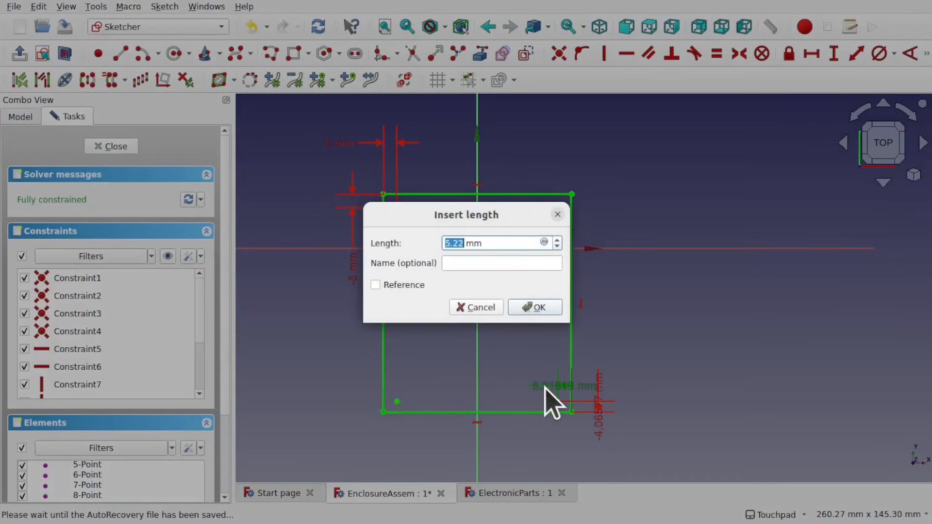
click(540, 312)
double_click(598, 418)
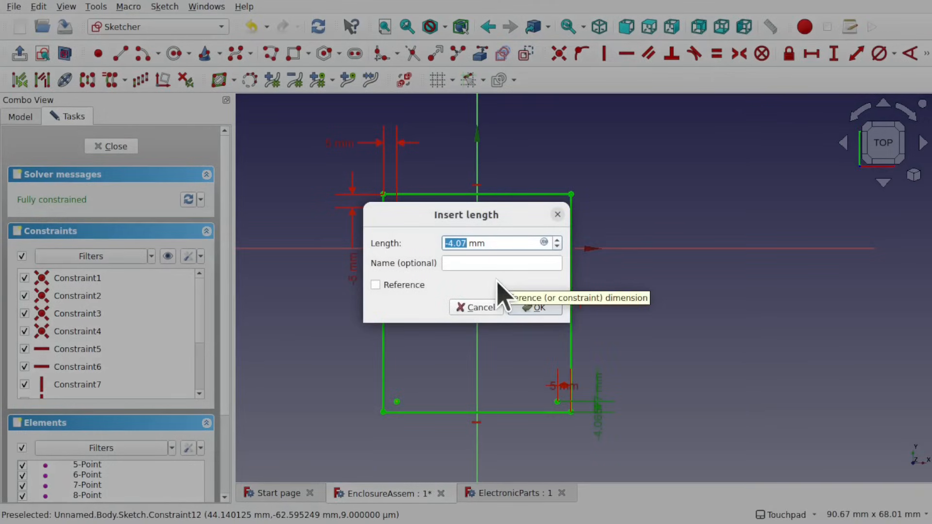
key(Return)
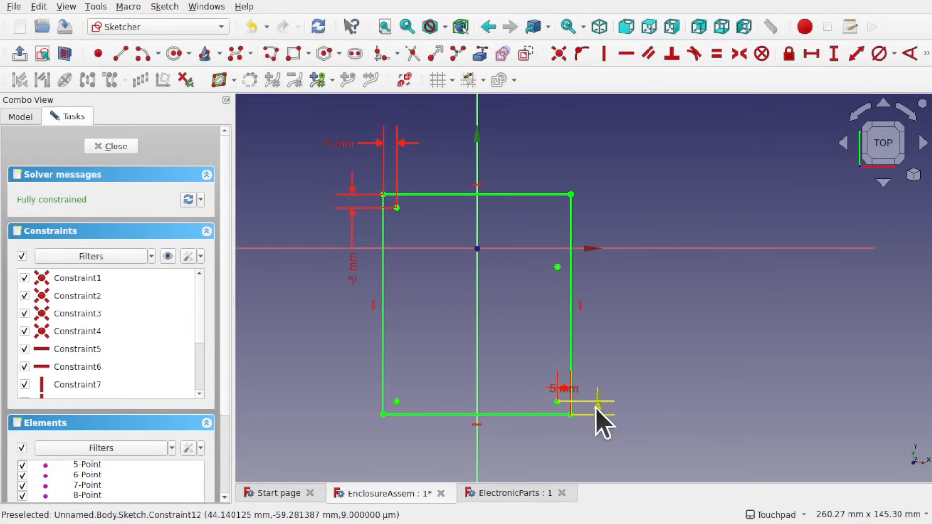
drag(597, 422, 626, 446)
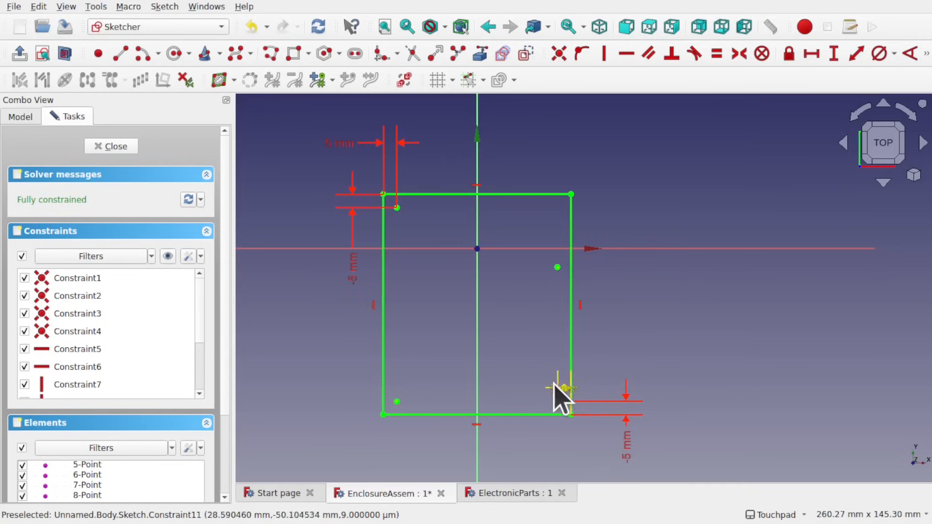
drag(558, 386, 619, 338)
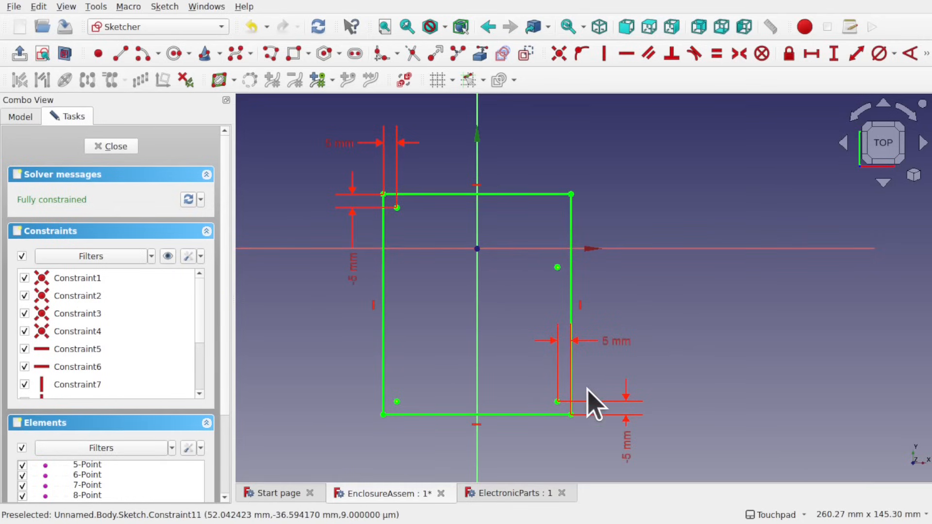
Close the sketch and show the imported breadboard, port and potentiometer parts again
click(113, 147)
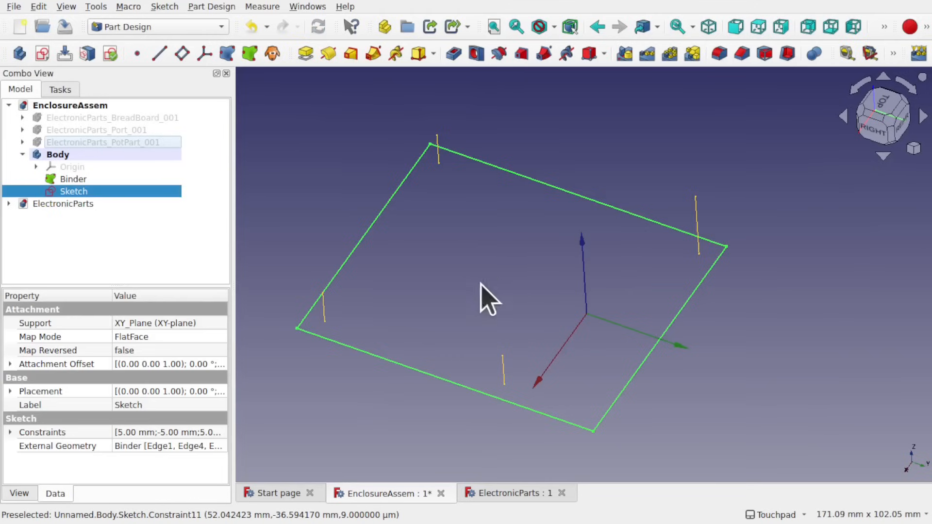
mouse_move(522, 352)
alt+mouse_down()
mouse_move(636, 297)
mouse_move(551, 343)
mouse_move(547, 360)
alt+mouse_up()
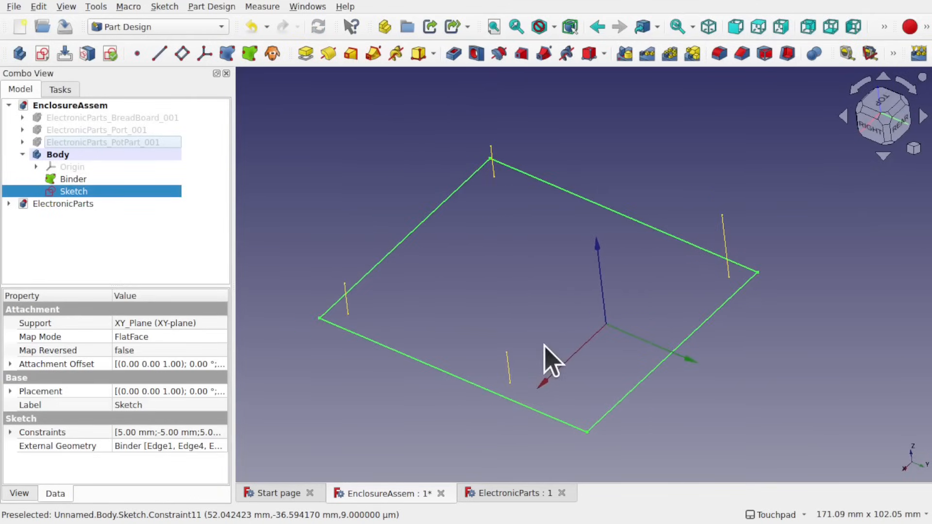
click(95, 118)
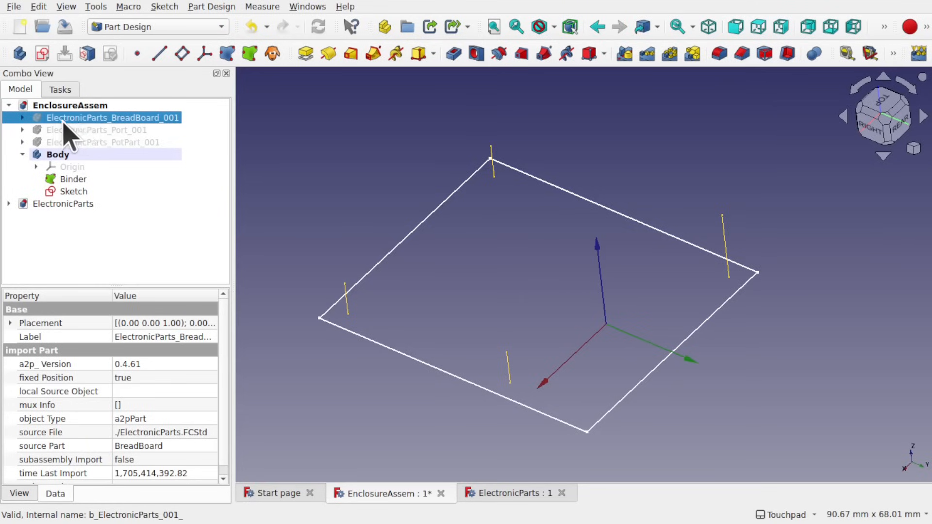
key(space)
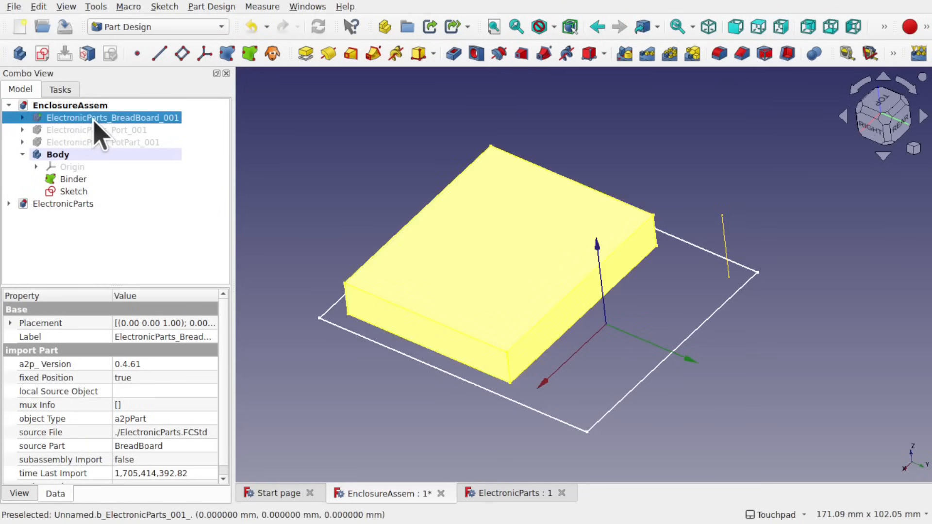
click(136, 129)
key(space)
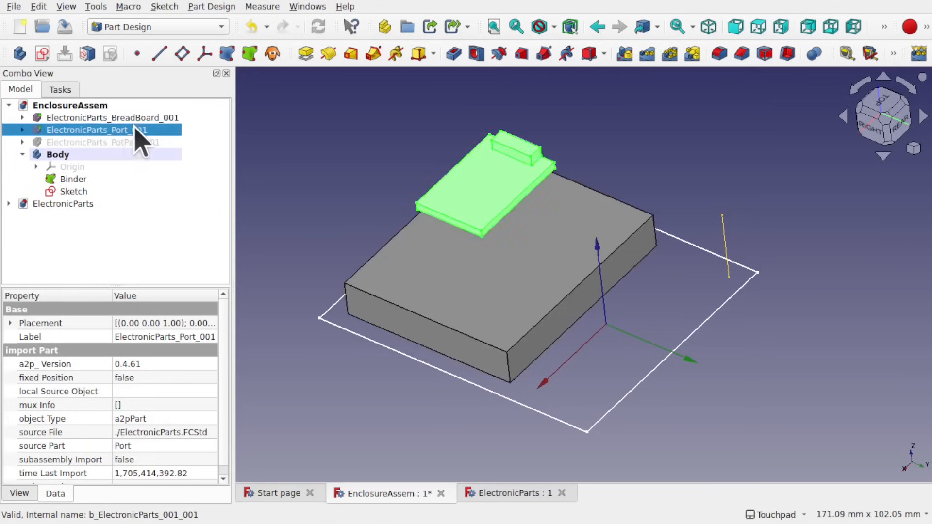
click(114, 142)
key(space)
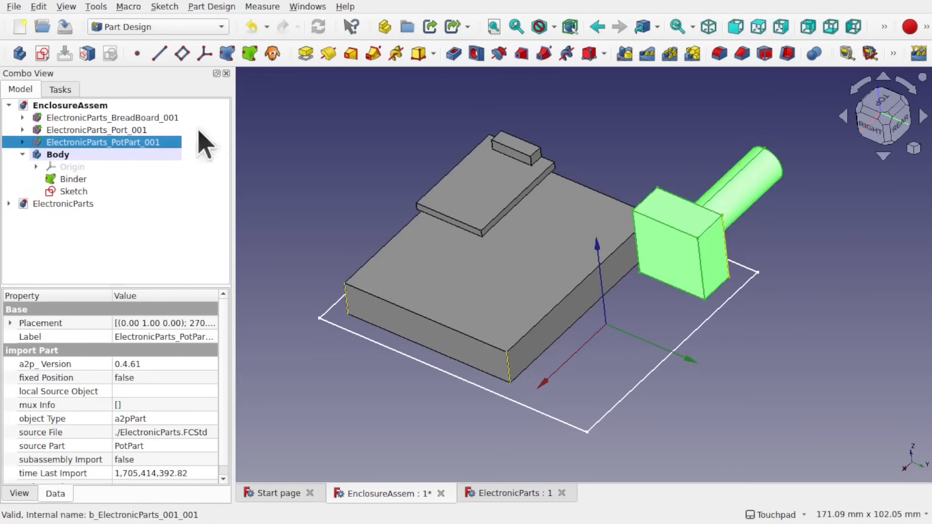
shift+drag(626, 307, 627, 277)
mouse_move(537, 333)
shift+mouse_down()
mouse_move(679, 241)
mouse_move(512, 300)
shift+mouse_up()
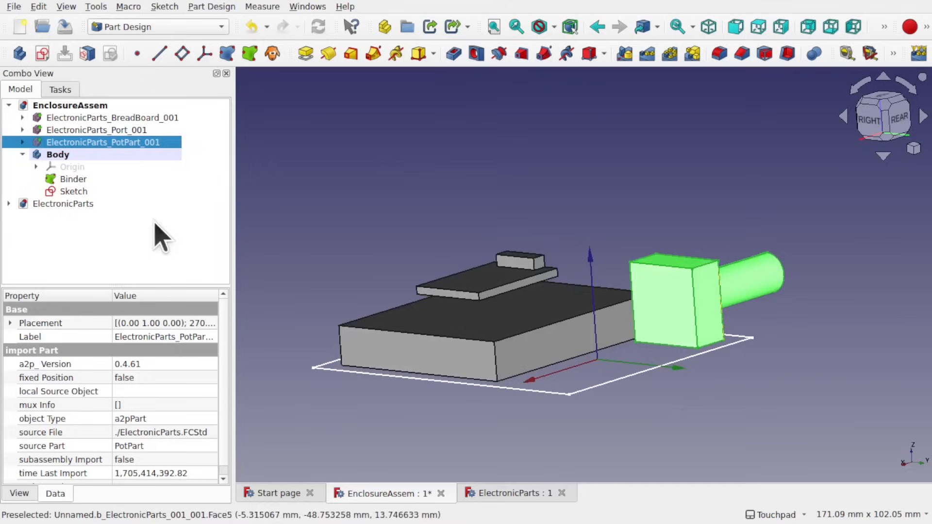
Set the sketch's attachment offset position to -1 mm in z
click(80, 192)
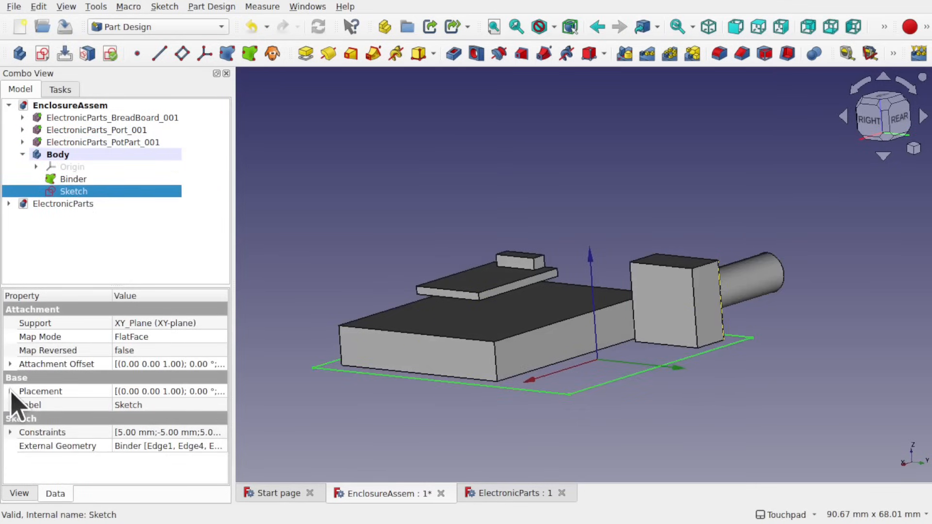
click(9, 365)
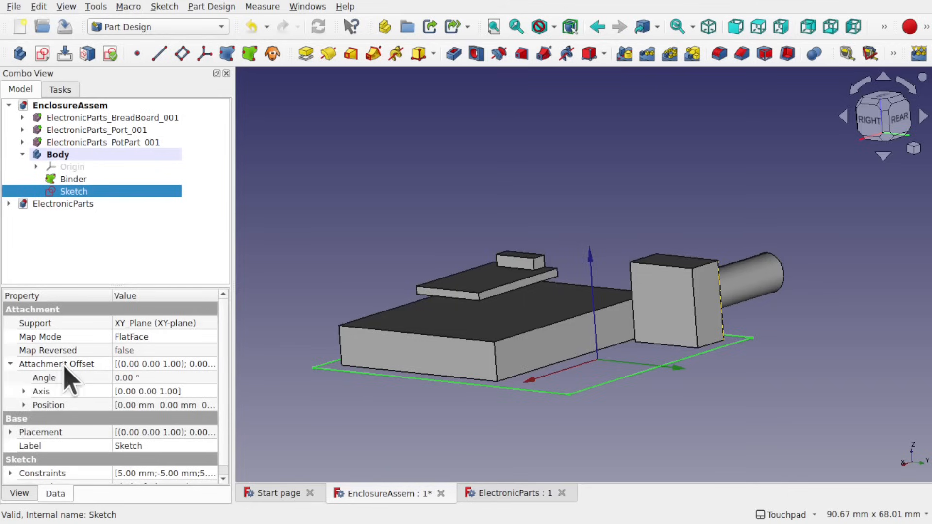
click(22, 406)
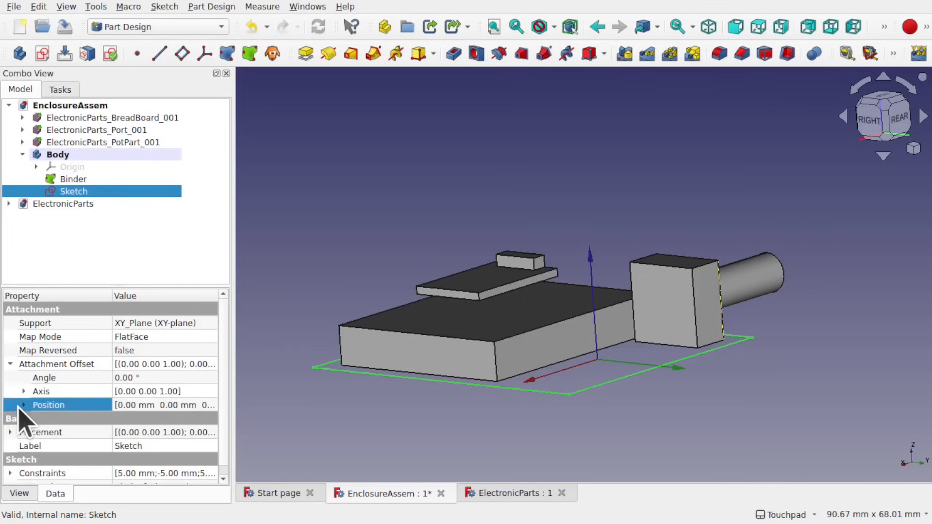
click(24, 405)
click(200, 446)
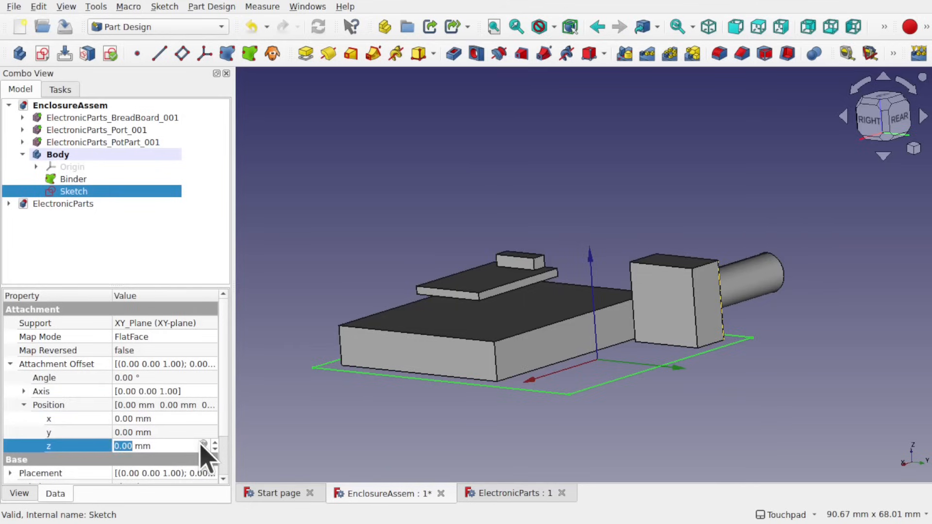
scroll(200, 446, up, 1)
scroll(201, 446, down, 1)
scroll(201, 445, down, 1)
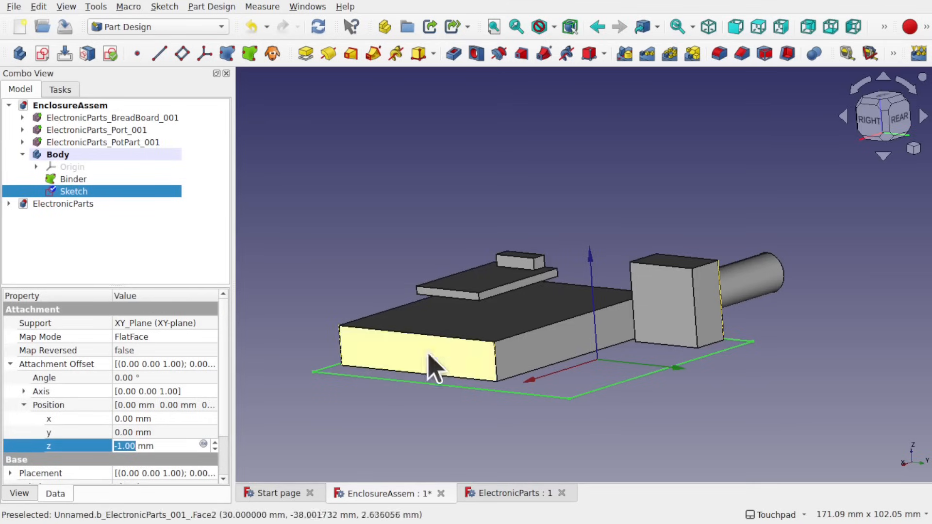
Pad the rectangular sketch beneath the electronic parts to a length of 24 mm
mouse_move(470, 333)
shift+mouse_down()
mouse_move(538, 290)
mouse_move(533, 312)
mouse_move(473, 332)
shift+mouse_up()
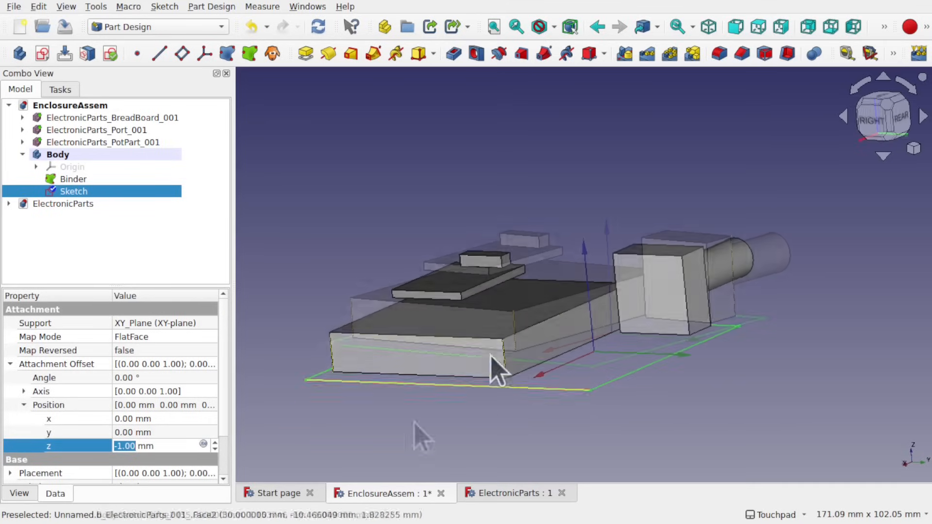
click(417, 421)
mouse_move(497, 358)
shift+mouse_down()
mouse_move(595, 353)
mouse_move(562, 345)
mouse_move(587, 358)
mouse_move(439, 359)
mouse_move(414, 341)
mouse_move(356, 328)
mouse_move(374, 329)
shift+mouse_up()
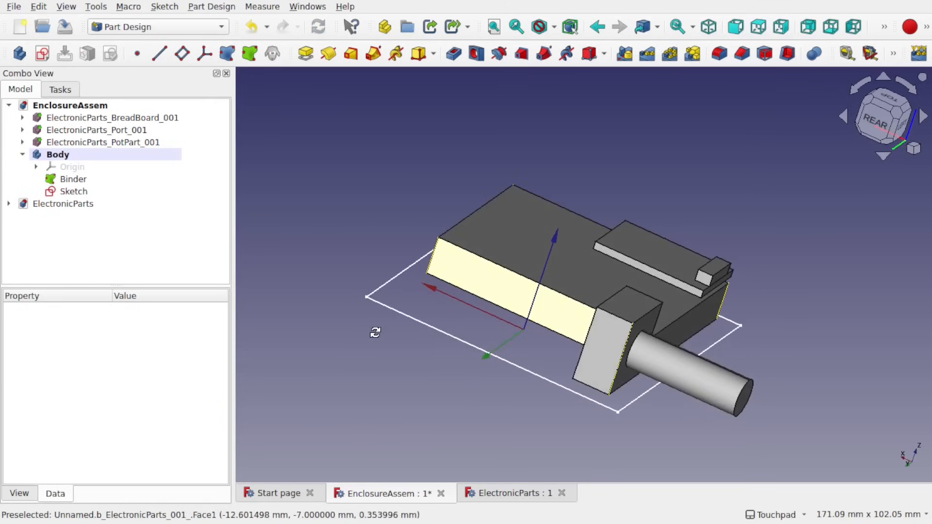
click(85, 192)
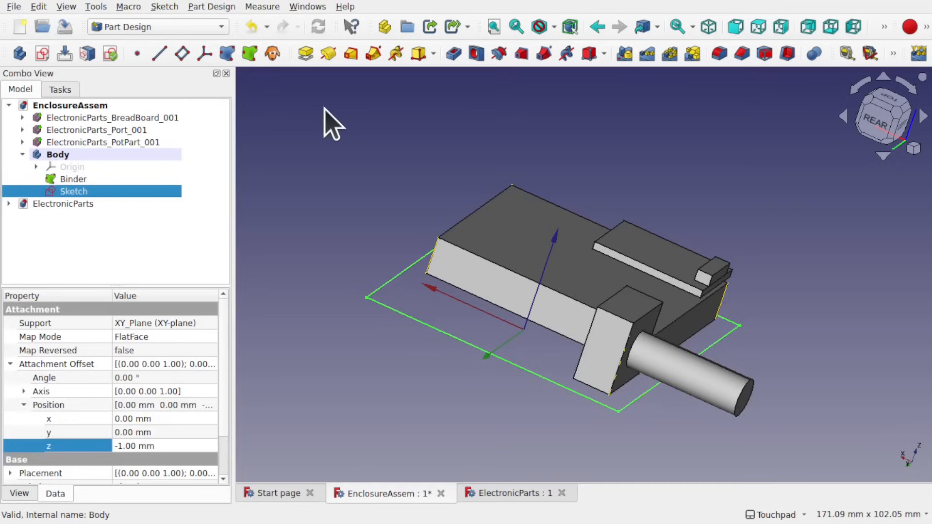
click(306, 53)
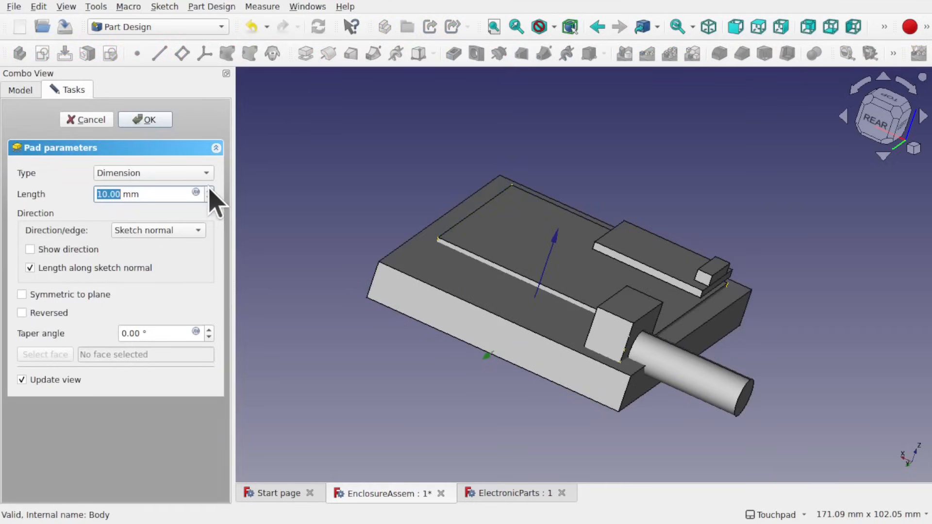
scroll(211, 191, up, 10)
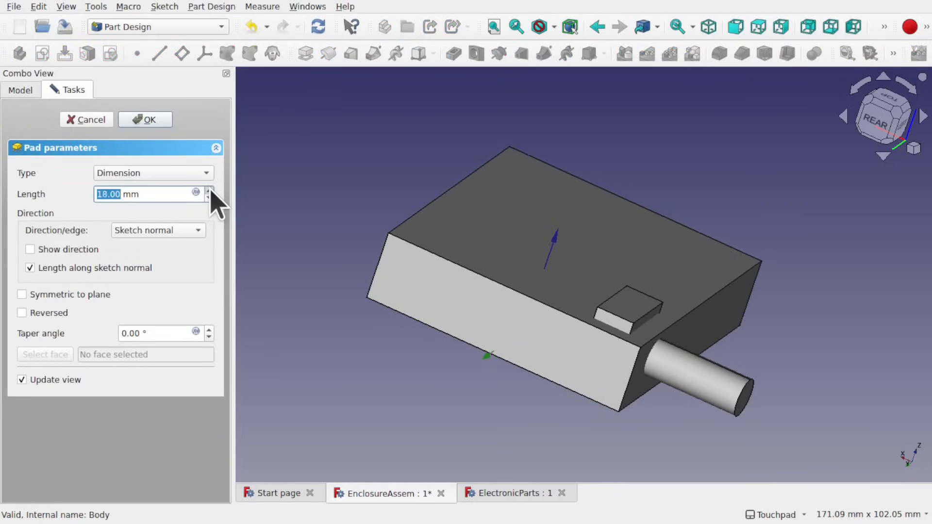
scroll(211, 191, up, 4)
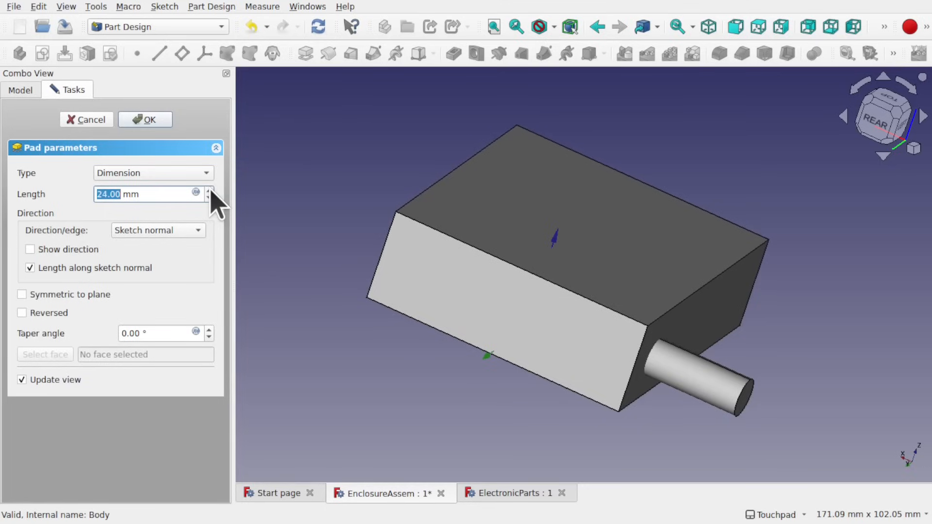
Try shorter pad lengths down to 11 mm against the enclosed parts, and raise the length back to 24 mm
alt+drag(707, 287, 661, 259)
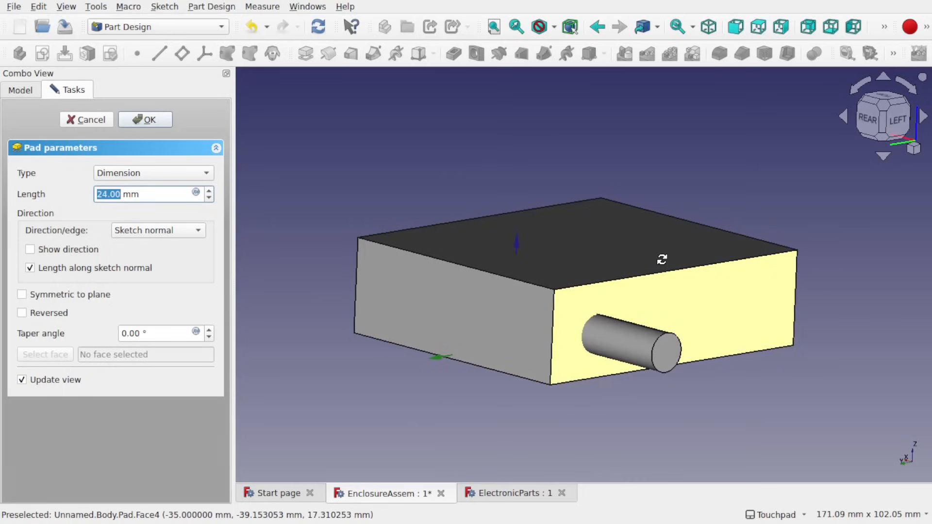
click(208, 197)
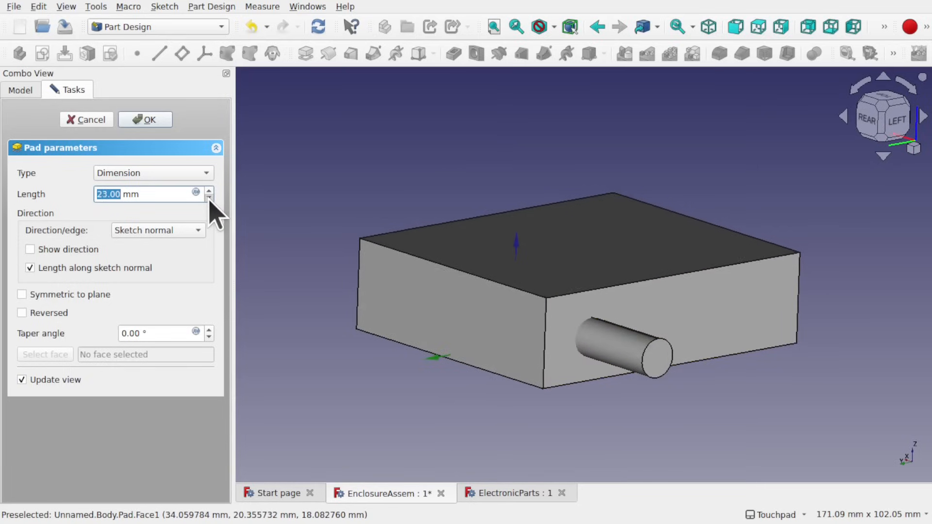
click(209, 197)
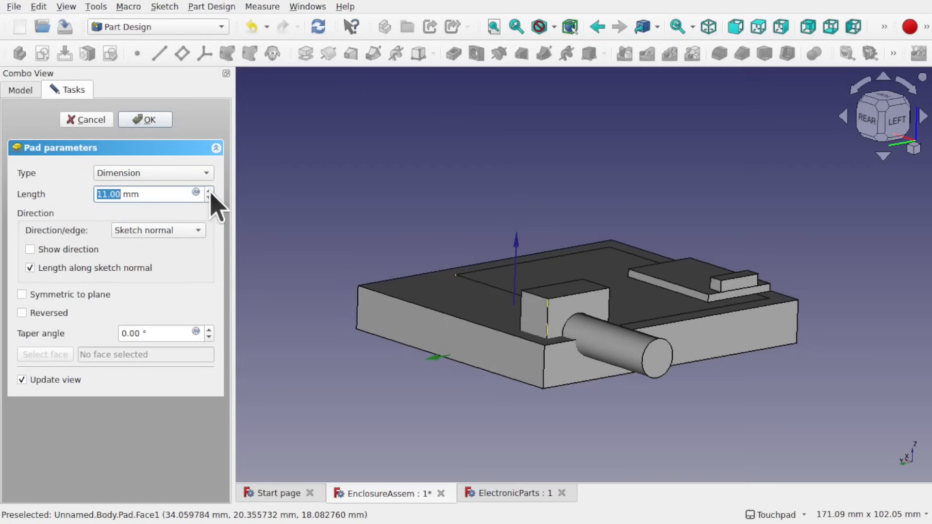
scroll(210, 194, up, 10)
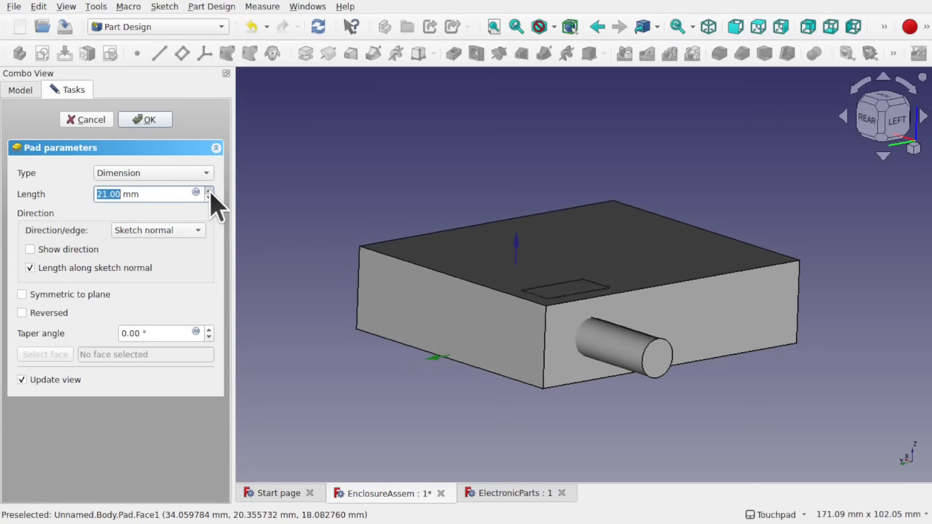
scroll(211, 194, up, 3)
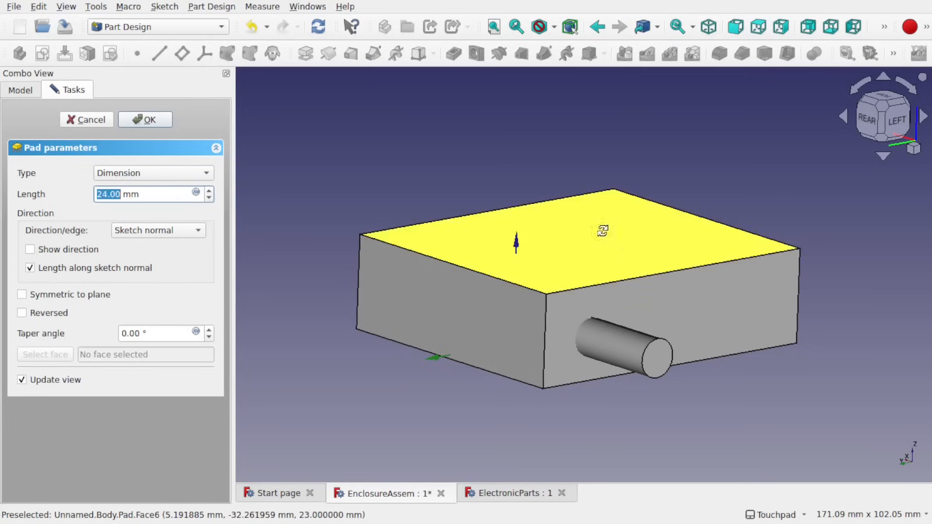
Check the padded block from above and accept the 24 mm pad
shift+drag(603, 231, 597, 290)
shift+drag(675, 225, 618, 201)
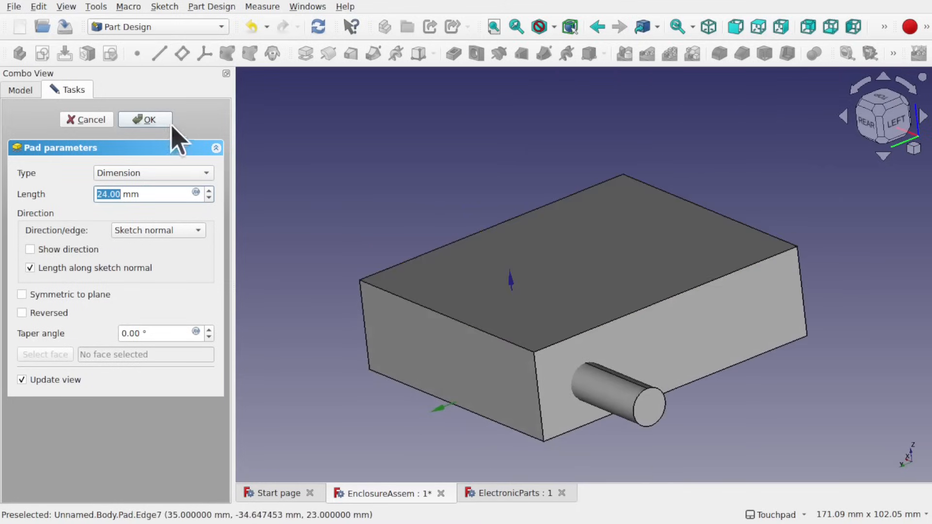
click(154, 121)
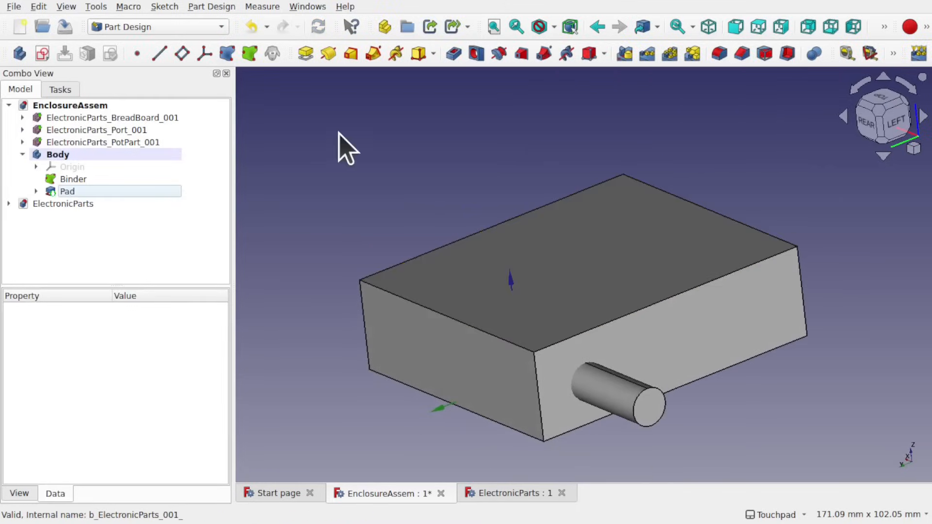
Apply a Thickness operation to the pad's top face to hollow the block into an open box
click(624, 254)
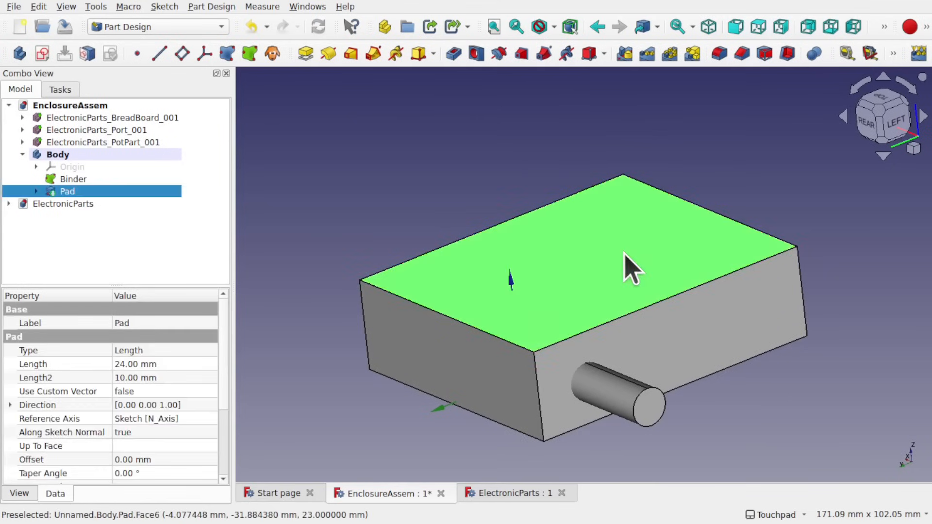
click(789, 55)
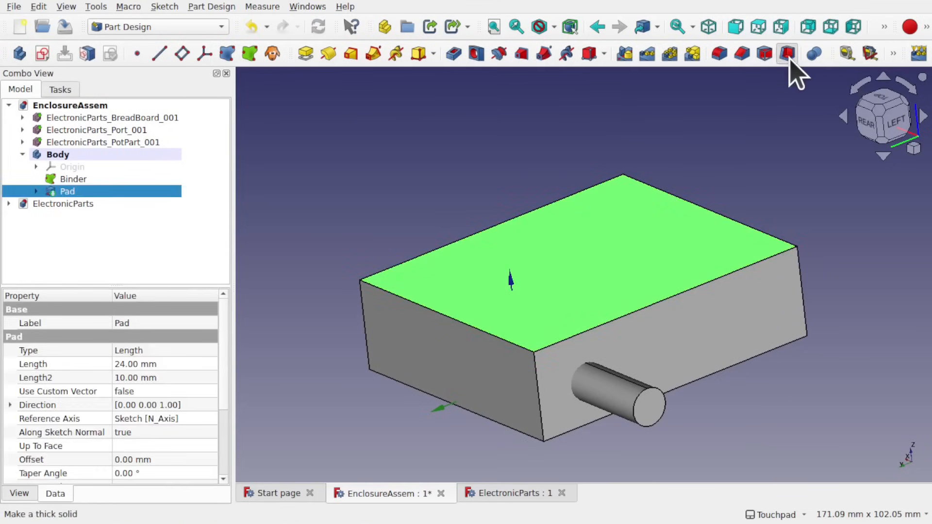
shift+drag(660, 233, 689, 254)
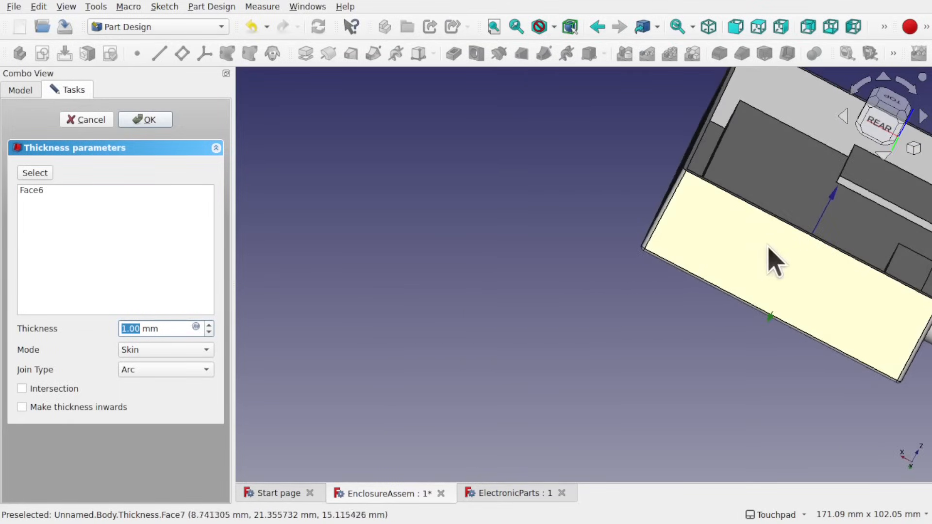
shift+drag(801, 264, 460, 303)
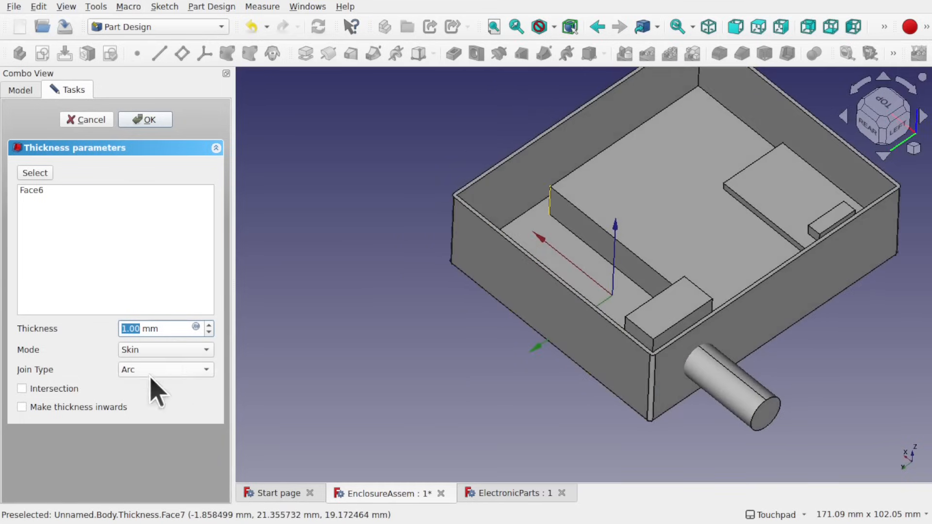
Try the Intersection join type for the thickness and switch it back to Arc
click(153, 369)
click(177, 369)
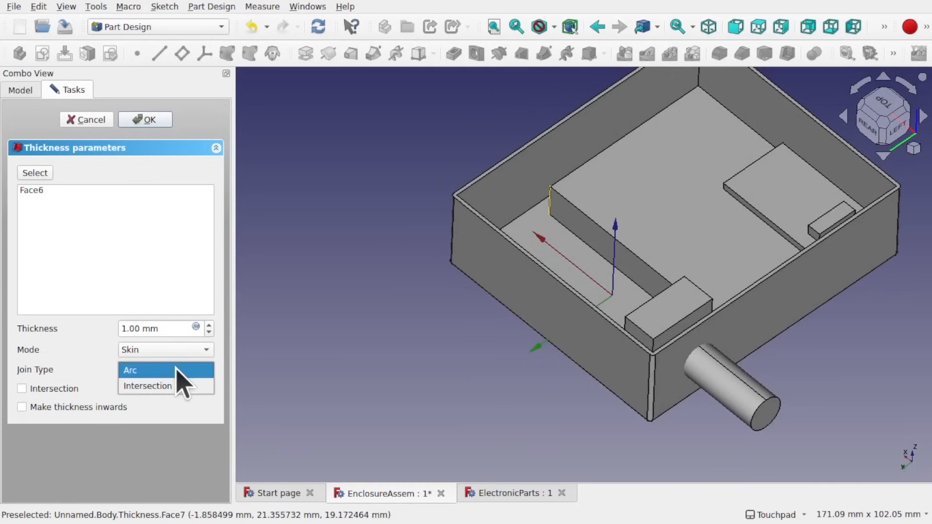
click(150, 385)
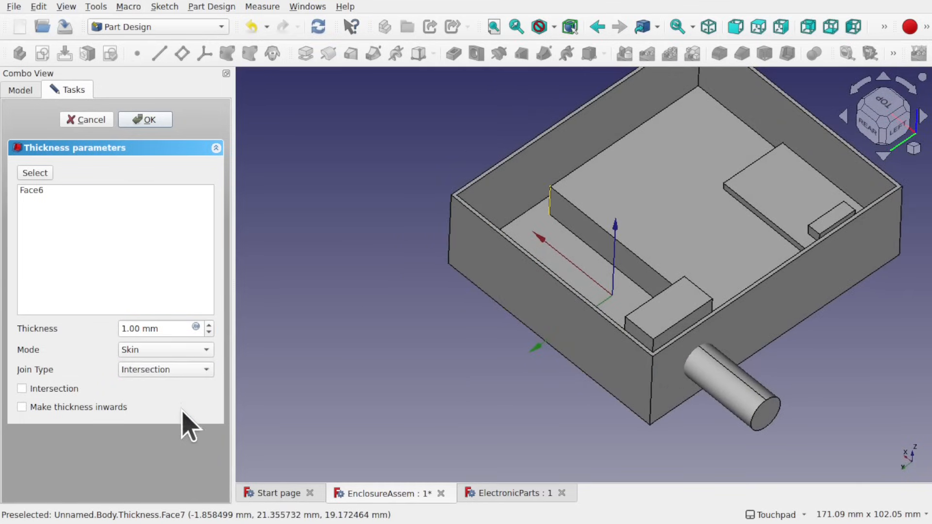
click(166, 370)
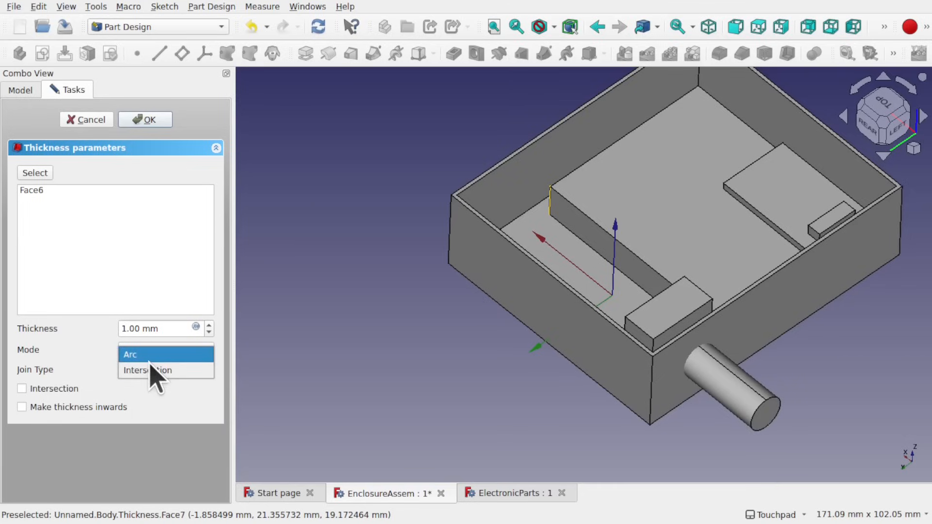
click(150, 361)
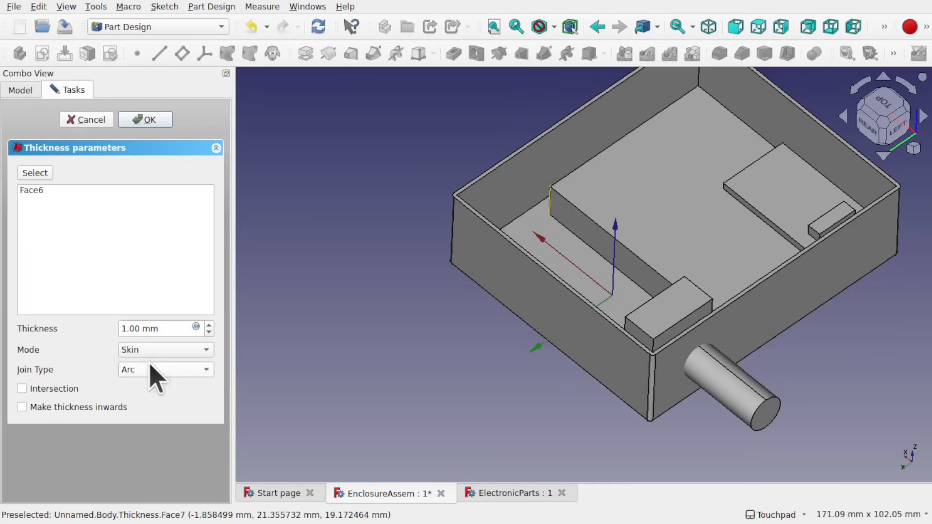
Set the wall thickness to 1.3 mm and make the thickness go inwards
click(209, 327)
click(209, 326)
shift+drag(656, 296, 694, 323)
key(Up)
click(209, 332)
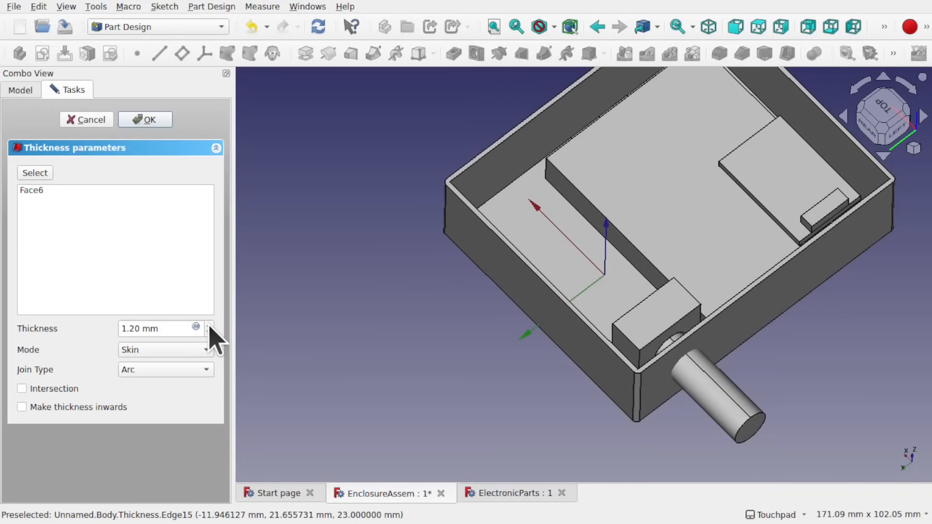
click(209, 325)
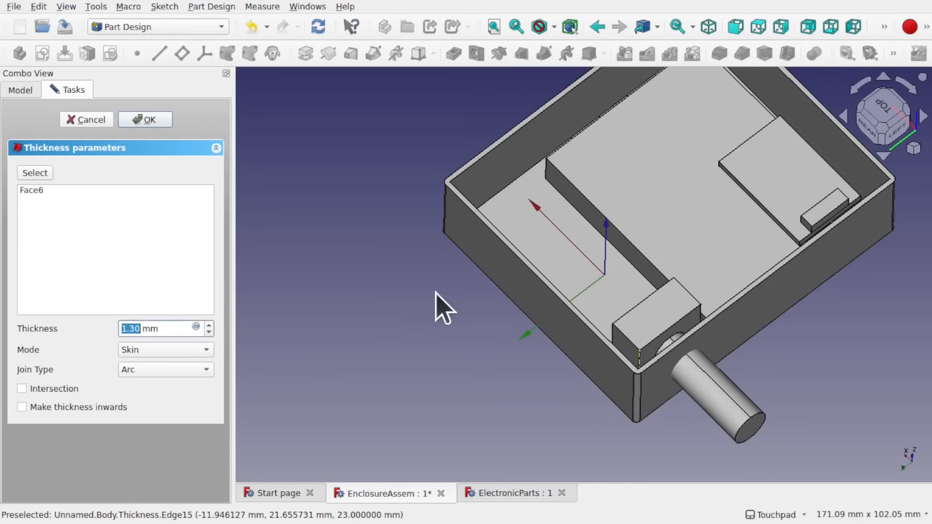
click(22, 407)
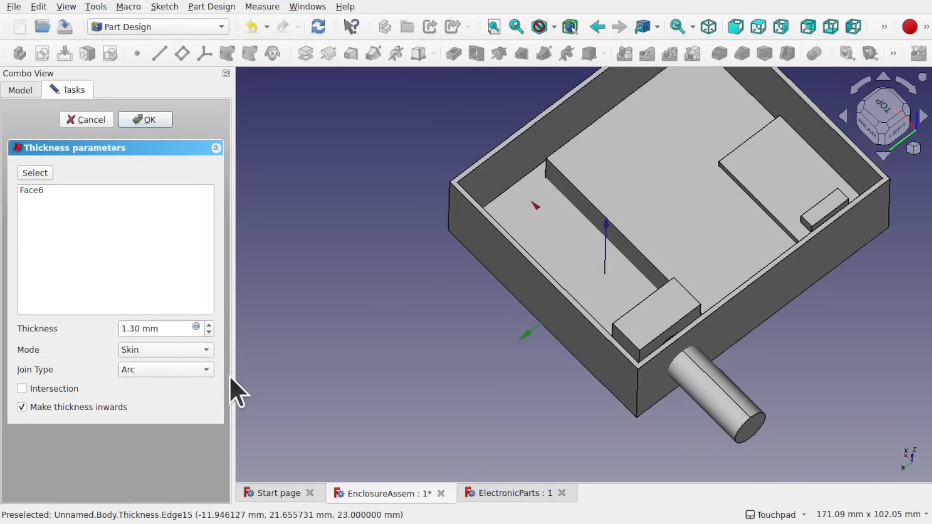
Set the inward wall thickness to 2 mm, check the clearance around the parts, and accept the Thickness
shift+drag(669, 303, 672, 332)
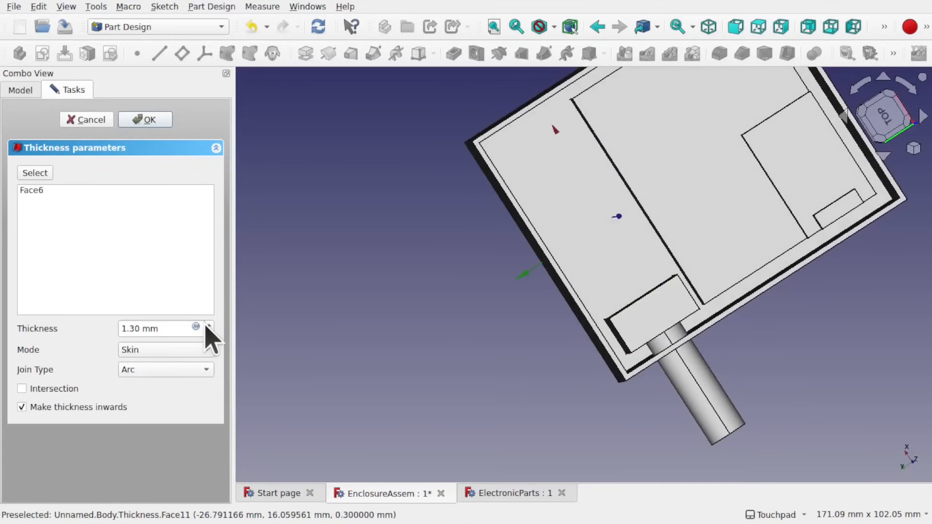
scroll(206, 326, up, 9)
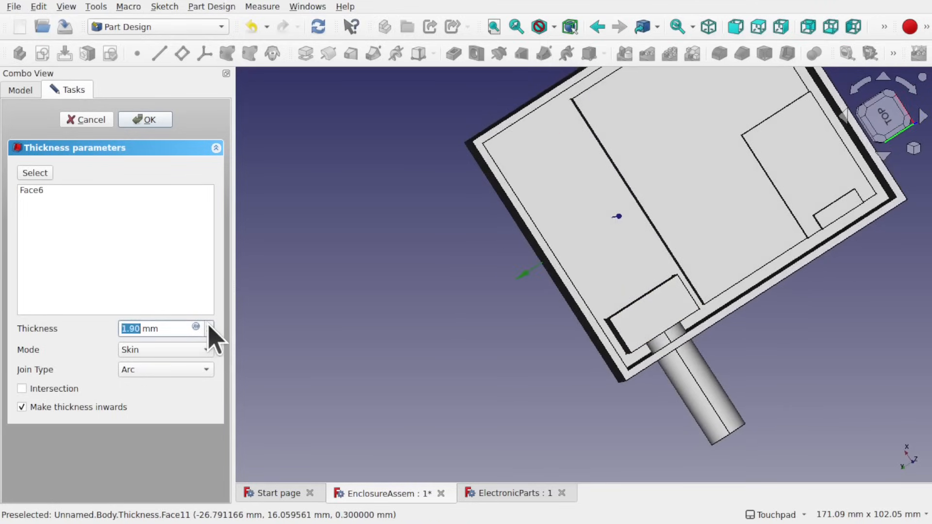
mouse_move(669, 316)
shift+mouse_down()
mouse_move(689, 183)
mouse_move(615, 231)
mouse_move(722, 327)
mouse_move(672, 342)
mouse_move(727, 377)
mouse_move(680, 344)
mouse_move(655, 301)
mouse_move(687, 346)
mouse_move(665, 333)
shift+mouse_up()
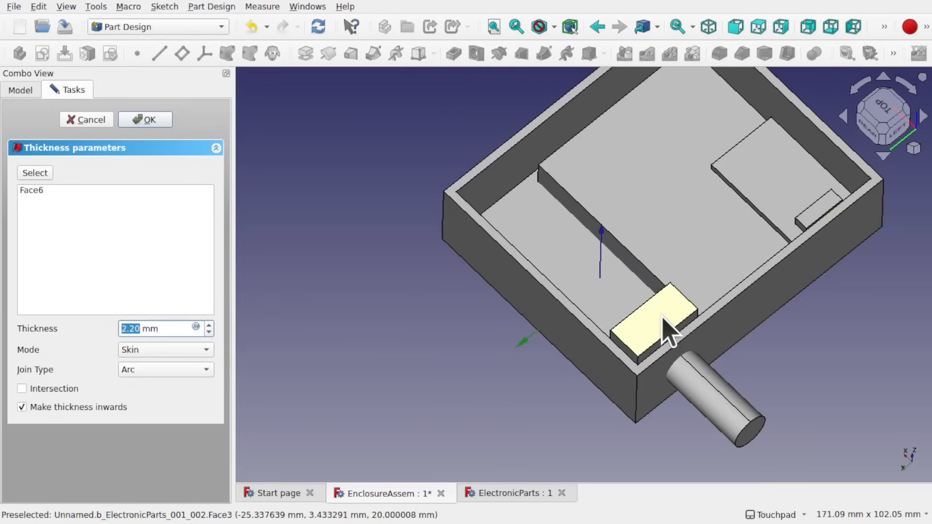
click(209, 332)
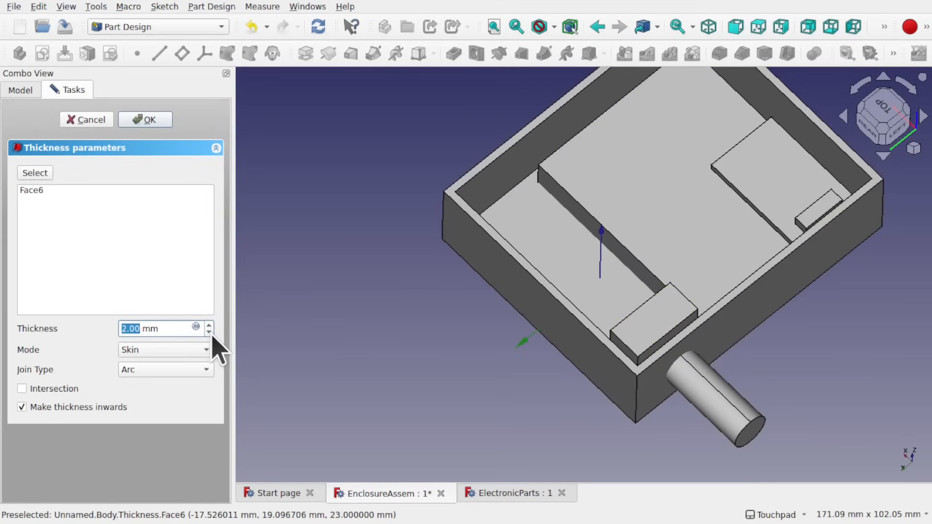
shift+drag(667, 305, 535, 314)
click(151, 119)
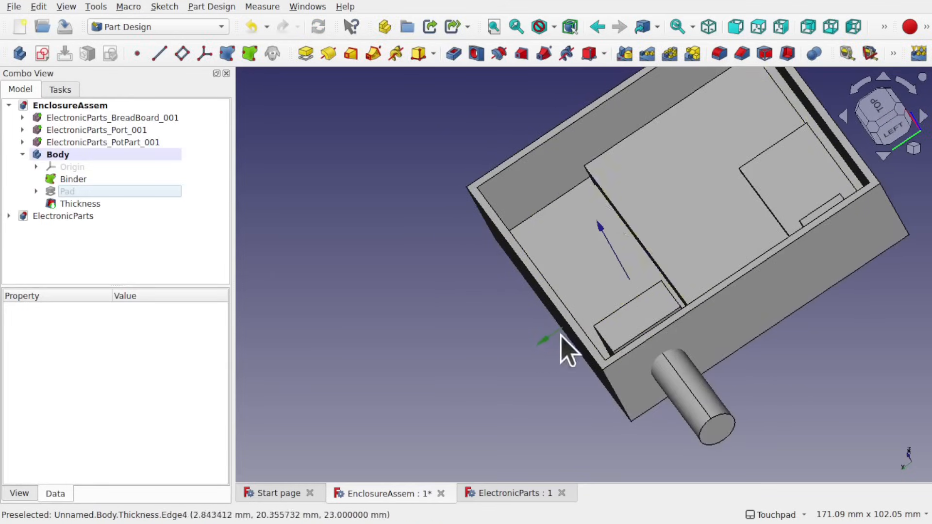
Hide the enclosure's Thickness feature to expose the electronic parts inside
shift+drag(561, 335, 651, 298)
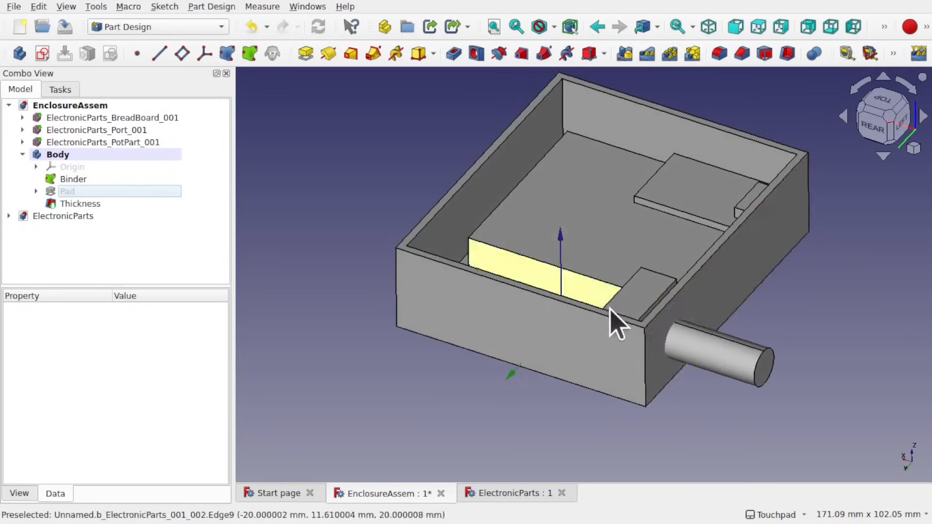
mouse_move(612, 322)
shift+mouse_down()
mouse_move(628, 322)
mouse_move(623, 312)
shift+mouse_up()
shift+middle_drag(726, 282, 597, 284)
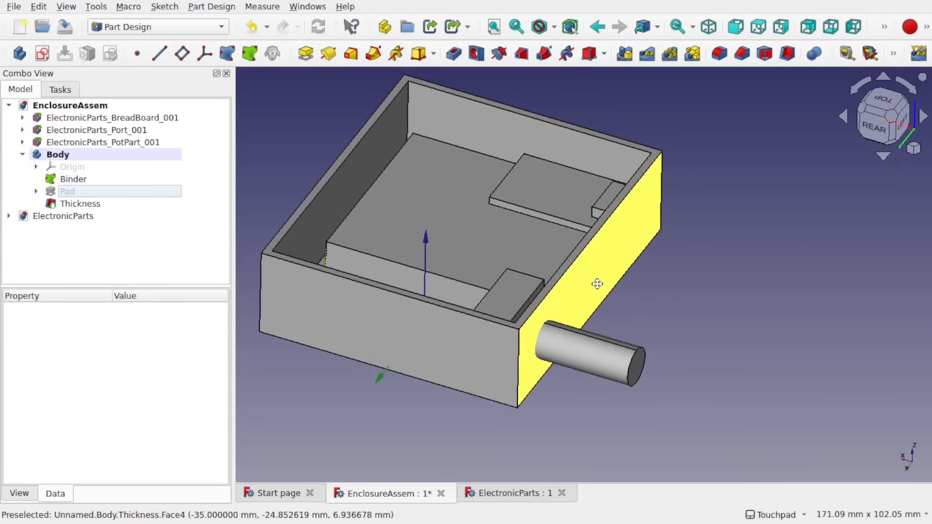
shift+drag(599, 286, 551, 291)
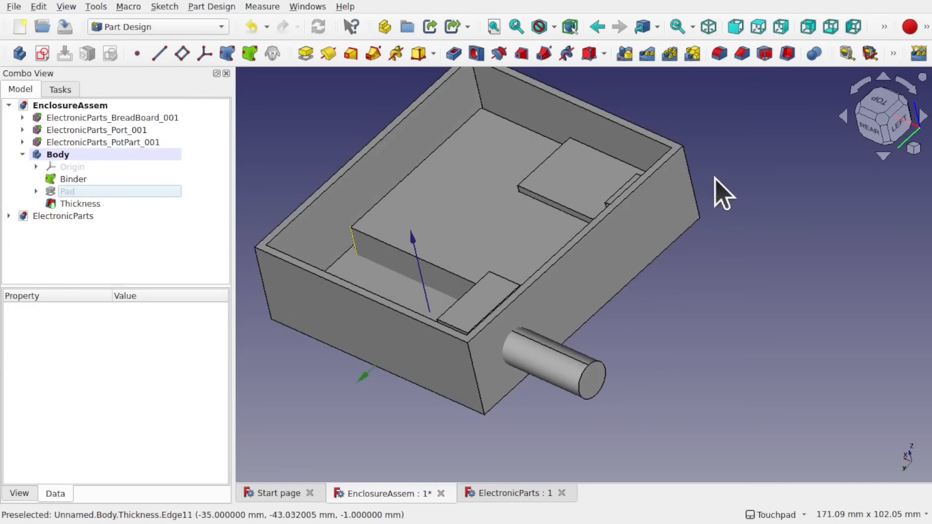
click(597, 281)
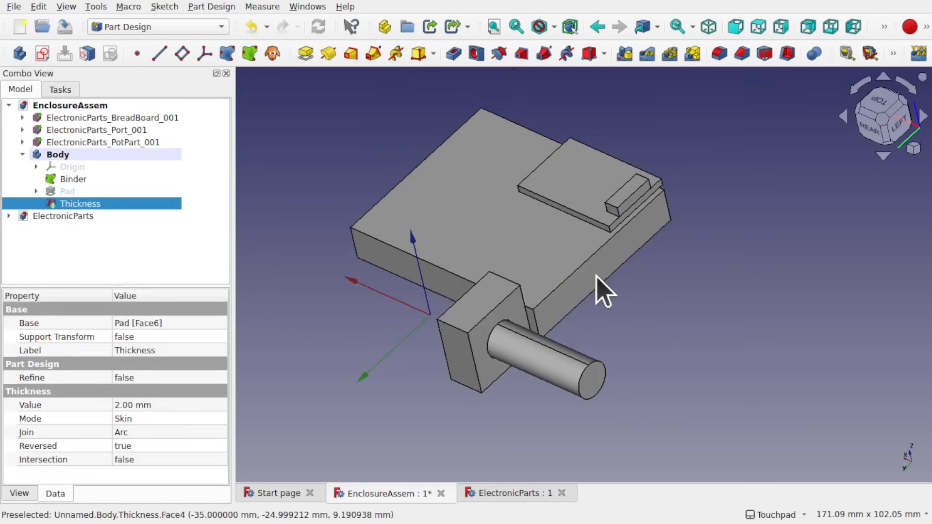
Create a sub-shape binder in the enclosure body from the end face of the potentiometer shaft
shift+drag(666, 349, 633, 316)
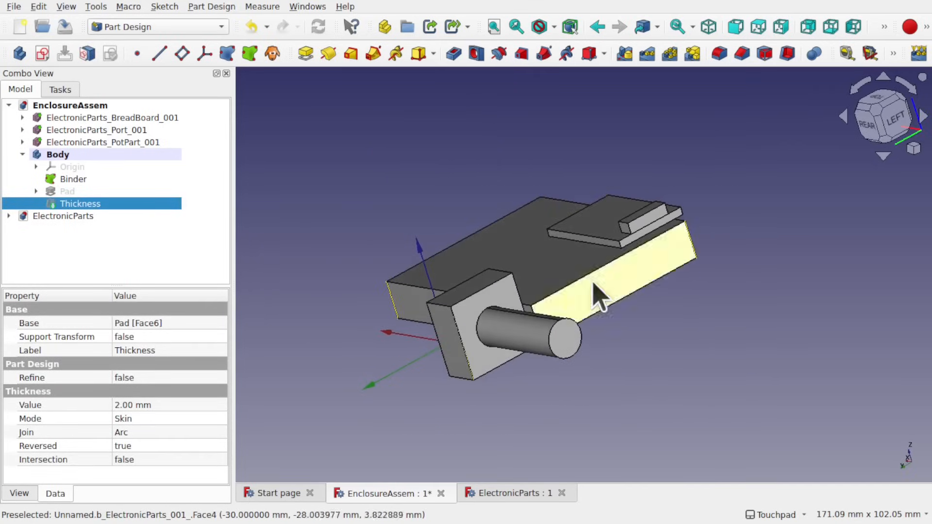
click(648, 223)
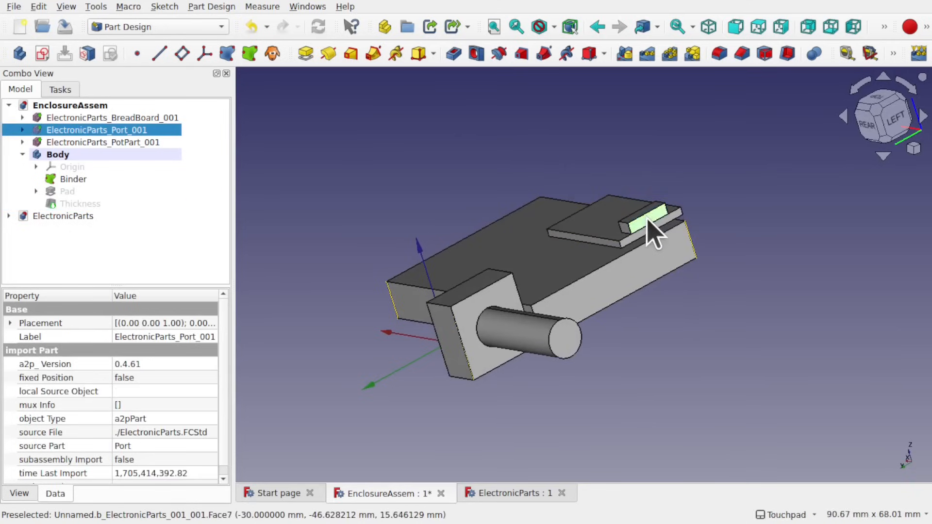
click(567, 347)
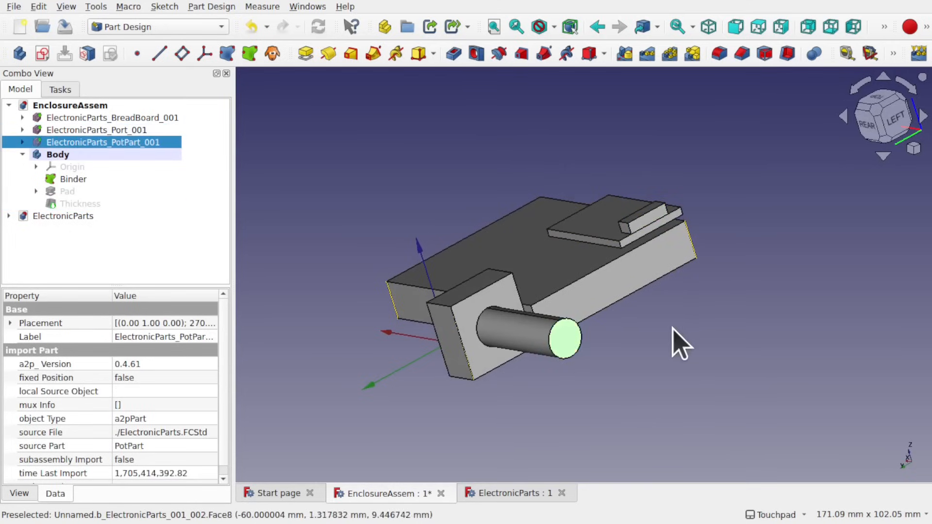
click(648, 343)
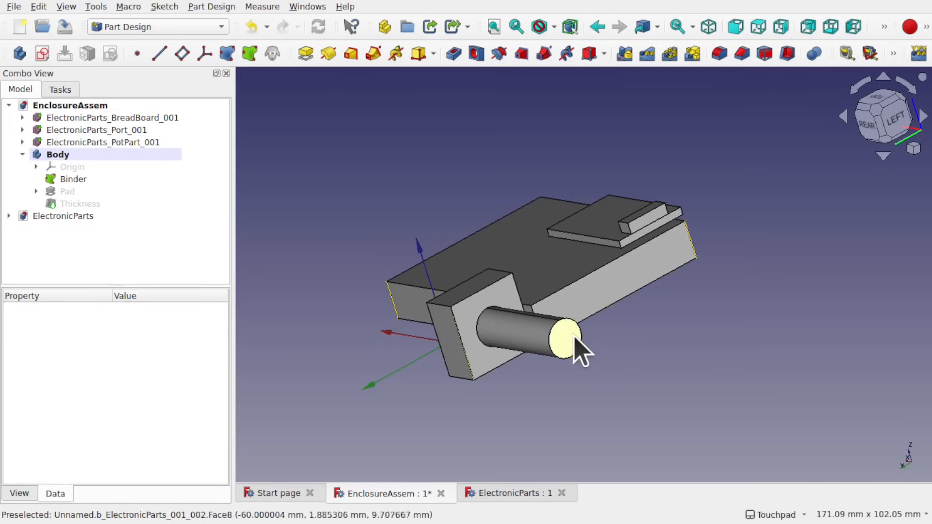
click(571, 334)
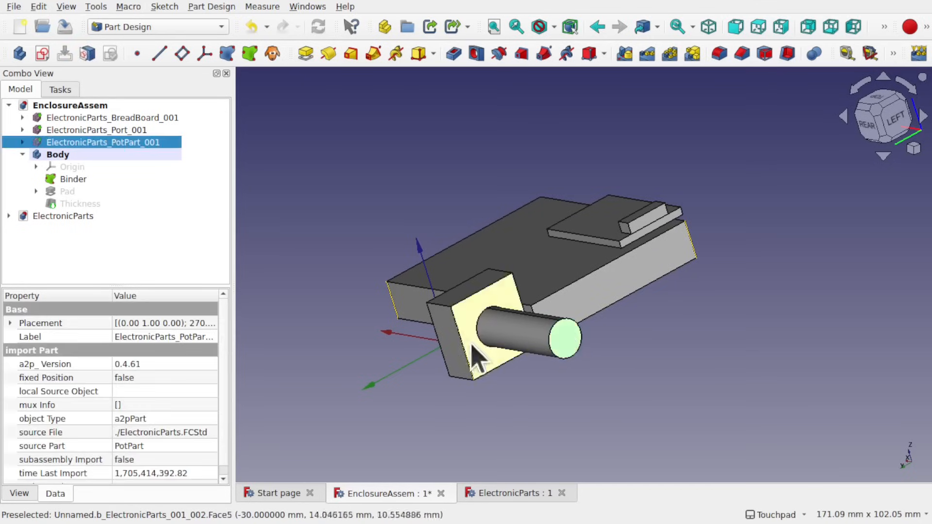
alt+drag(477, 350, 505, 358)
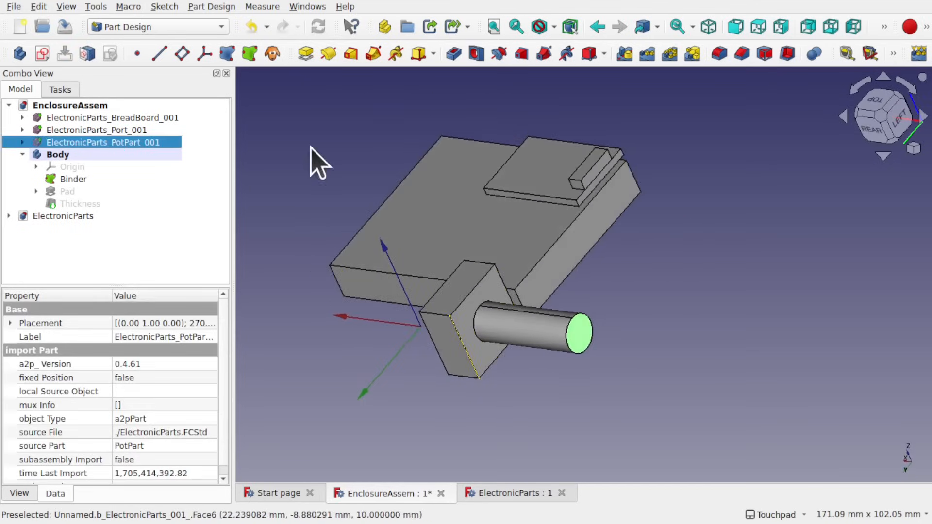
click(250, 54)
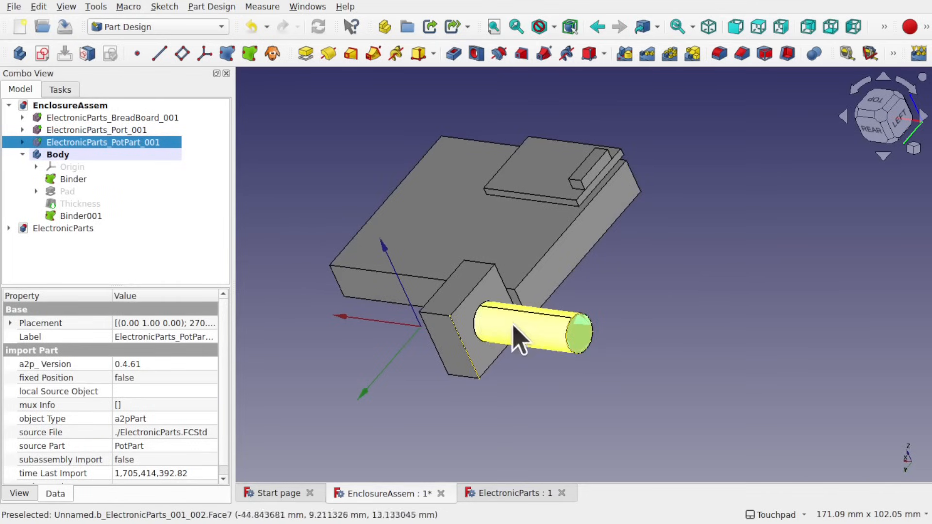
Set the offset of the shaft-face binder to 2 mm and inspect its clearance around the shaft
mouse_move(646, 319)
alt+mouse_down()
mouse_move(626, 317)
mouse_move(655, 327)
alt+mouse_up()
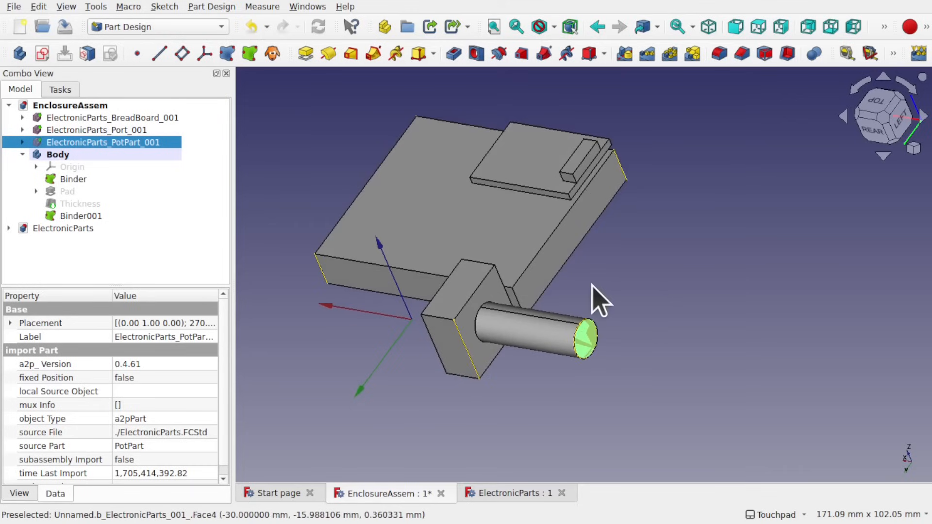
mouse_move(586, 337)
alt+mouse_down()
mouse_move(584, 346)
mouse_move(599, 339)
alt+mouse_up()
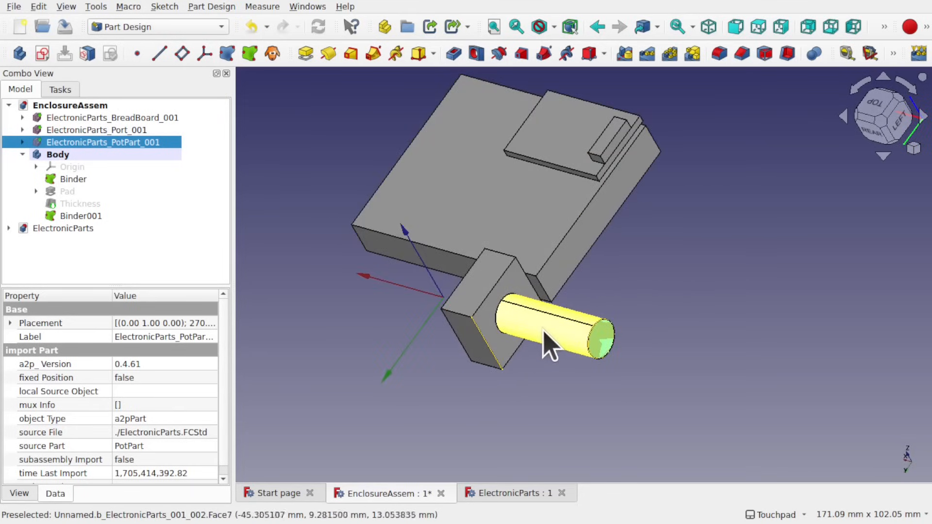
click(96, 216)
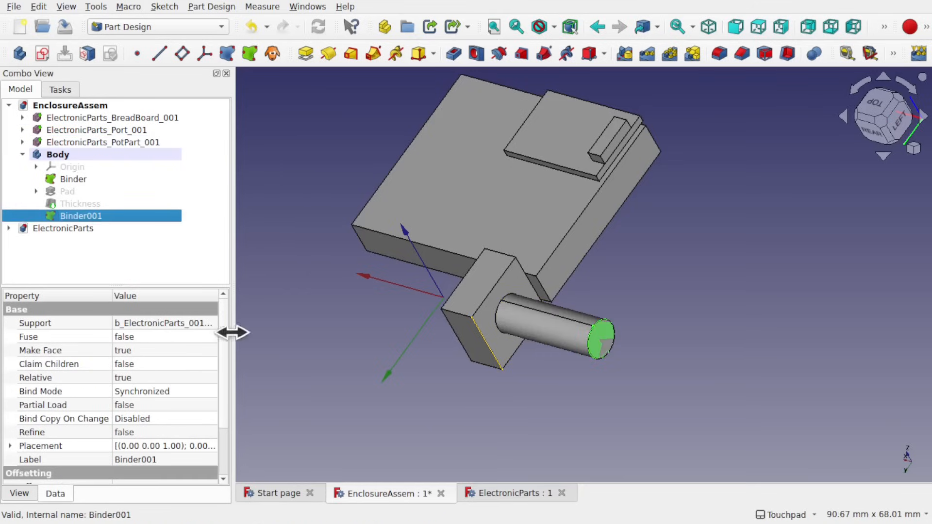
drag(221, 391, 224, 440)
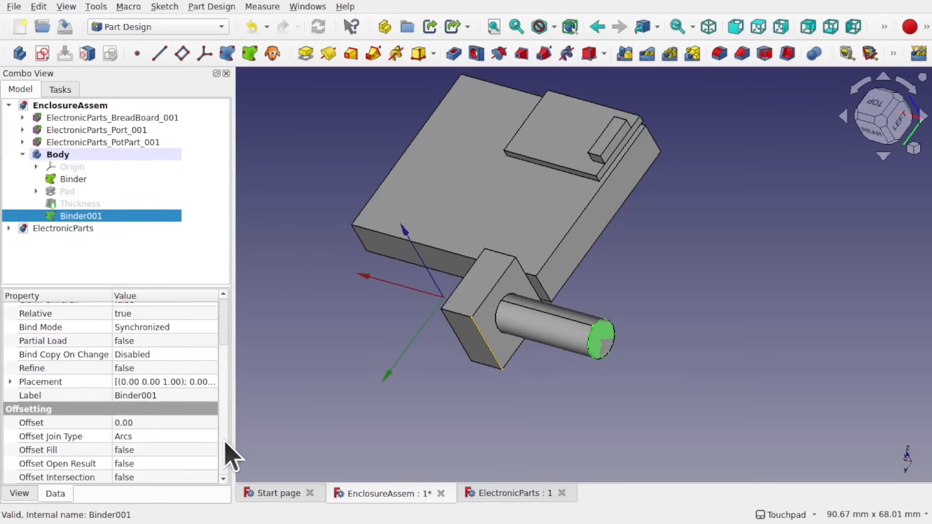
click(155, 423)
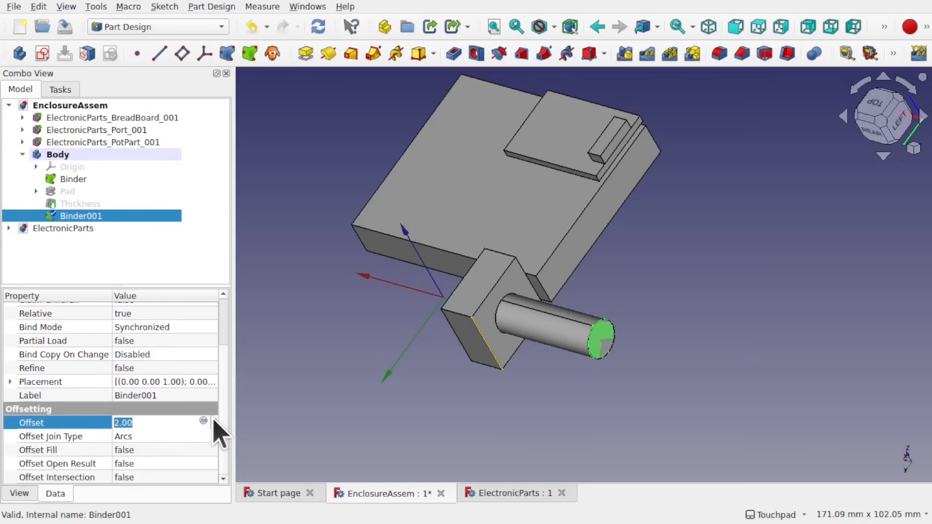
alt+drag(577, 355, 453, 315)
click(452, 316)
alt+drag(541, 336, 645, 372)
scroll(646, 373, up, 2)
scroll(650, 387, up, 2)
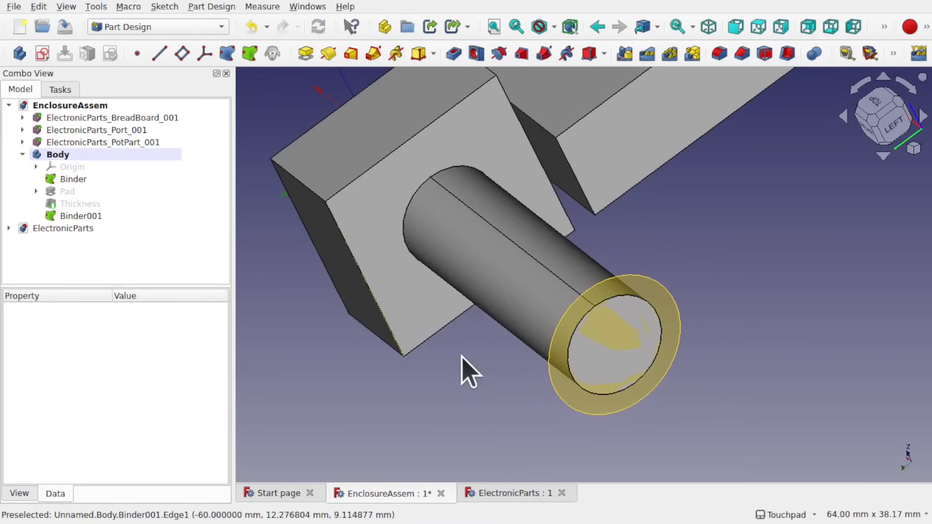
Set the offset of the shaft-face binder to 1 mm
click(96, 217)
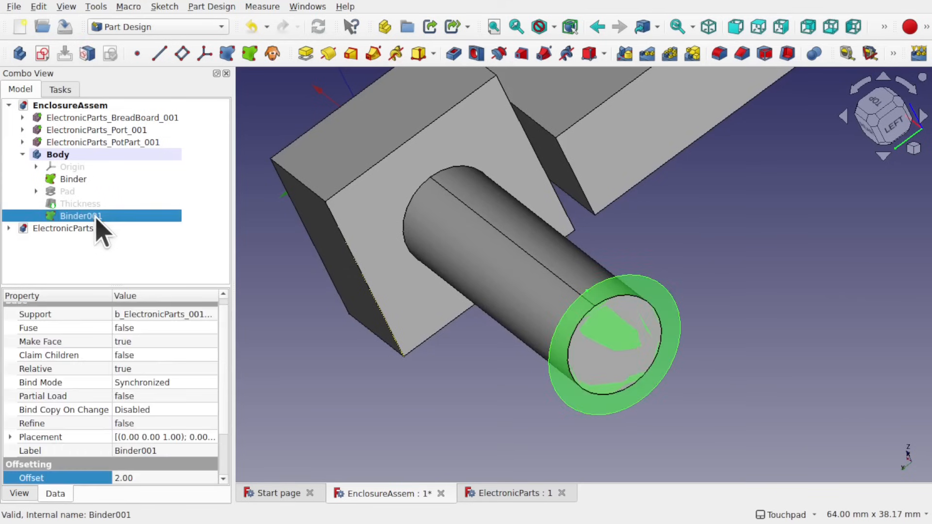
click(223, 479)
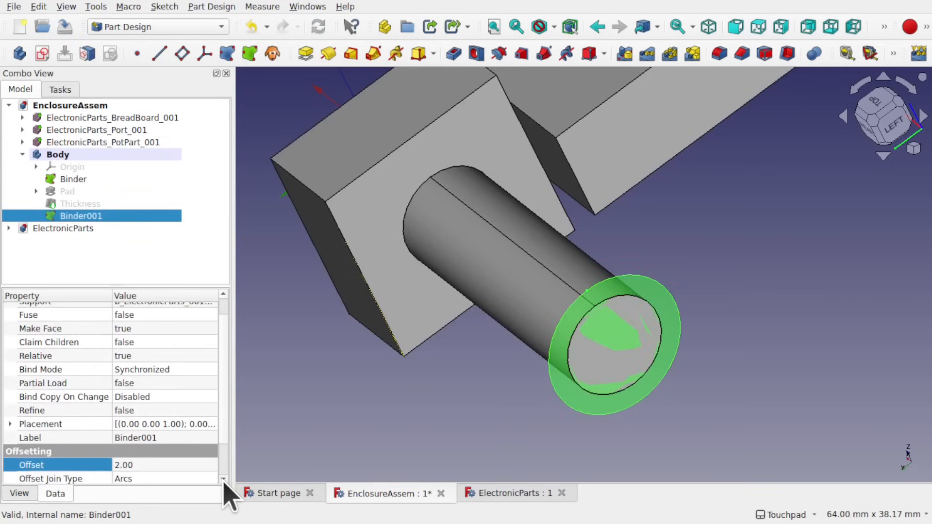
click(193, 467)
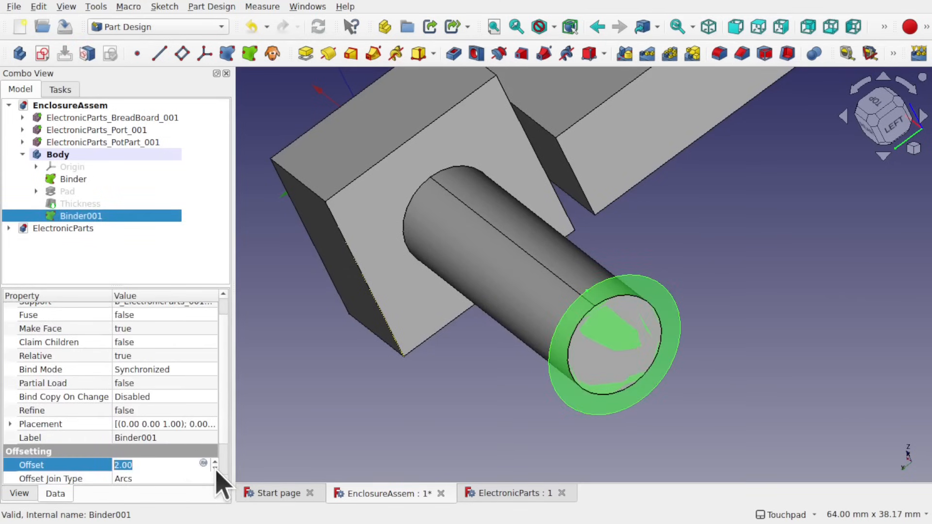
click(378, 421)
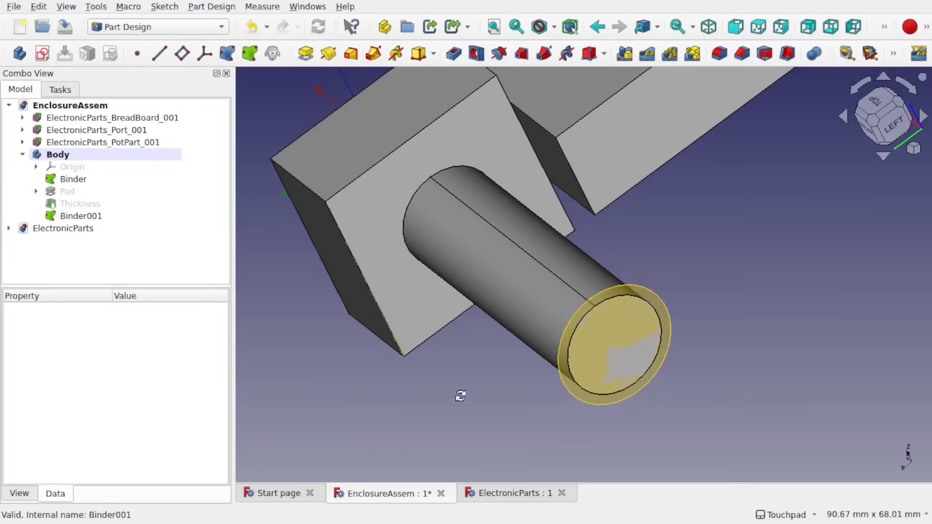
shift+drag(460, 396, 480, 393)
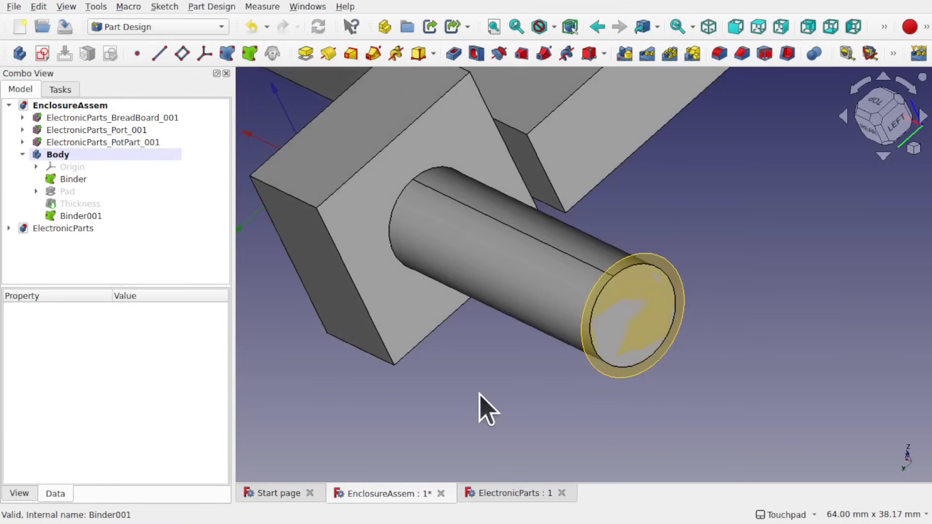
scroll(480, 394, down, 4)
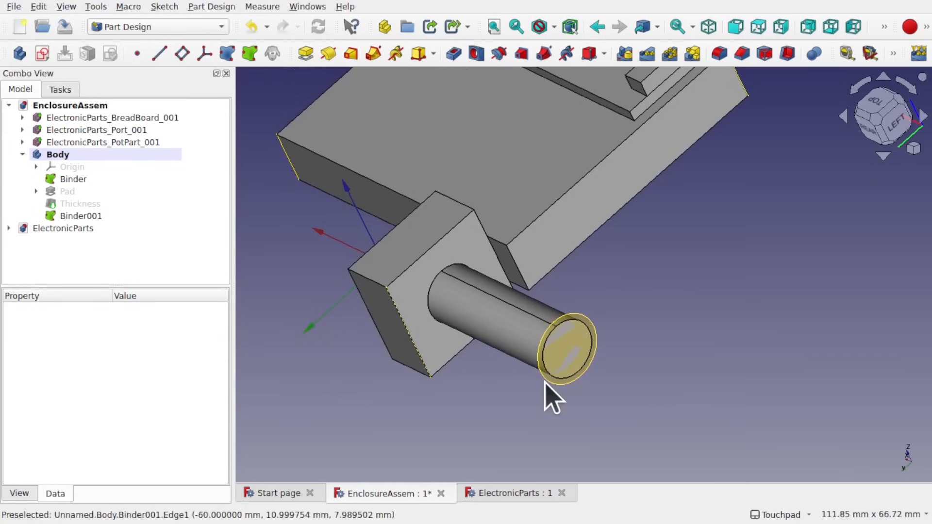
Show the enclosure's Thickness feature again and hide the potentiometer part, leaving the offset shaft binder in view
click(86, 204)
key(space)
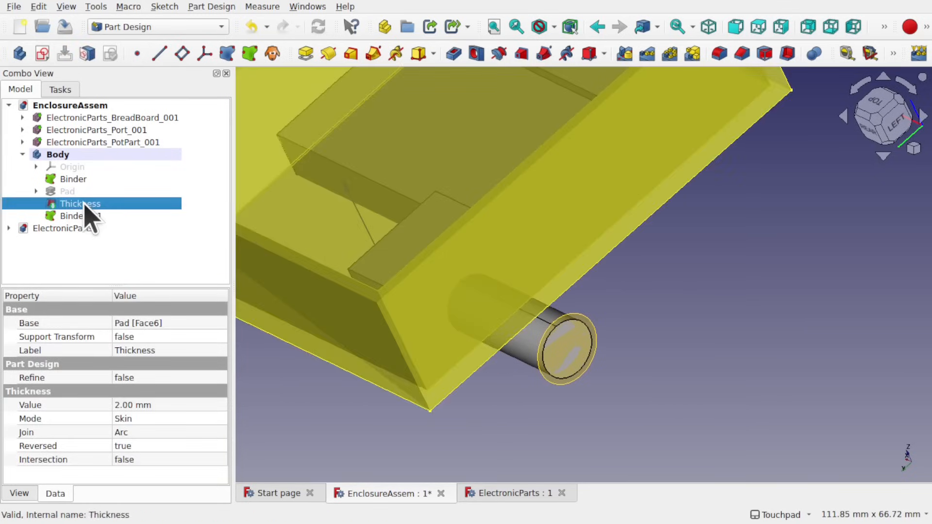
key(space)
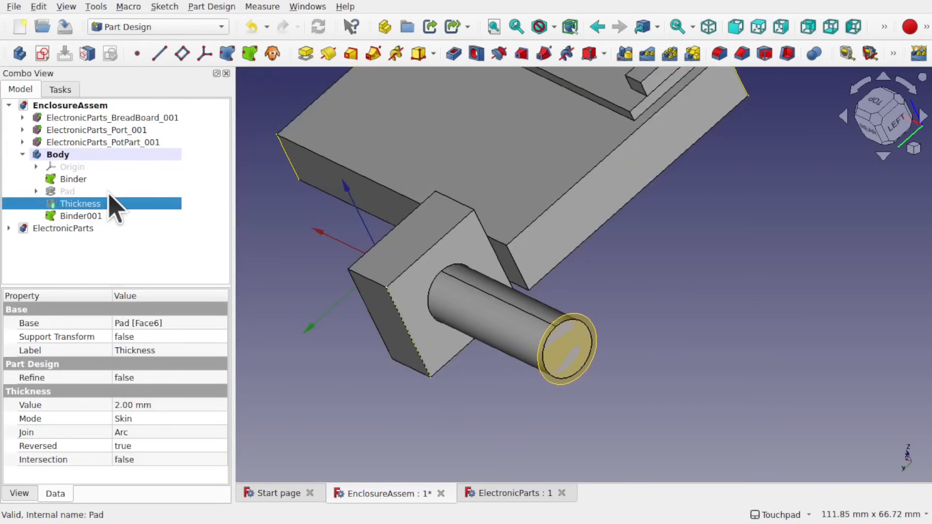
key(space)
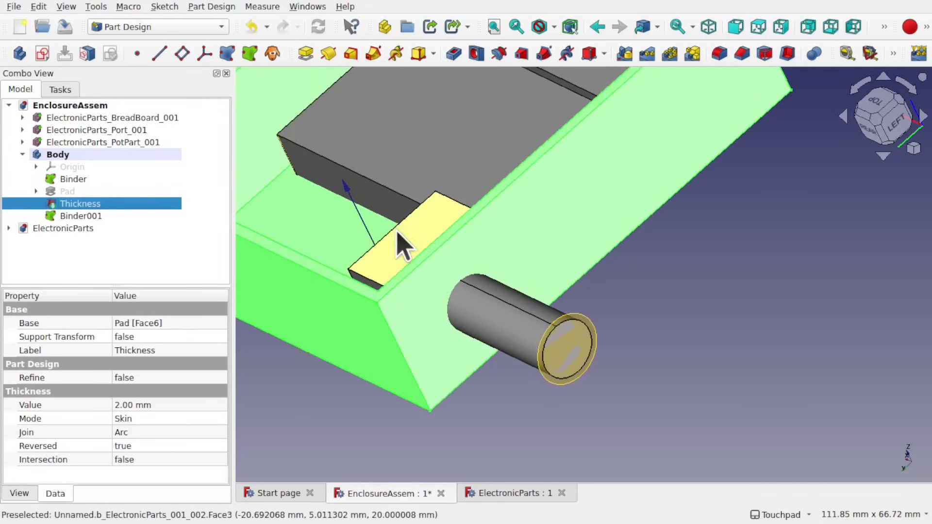
click(402, 244)
key(space)
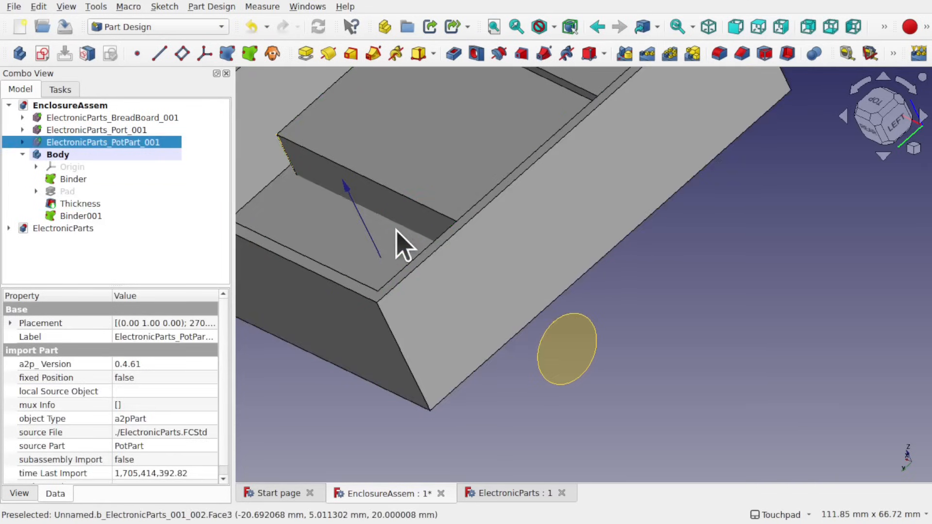
Start a Pocket from the offset shaft binder and try the Through all type
click(576, 349)
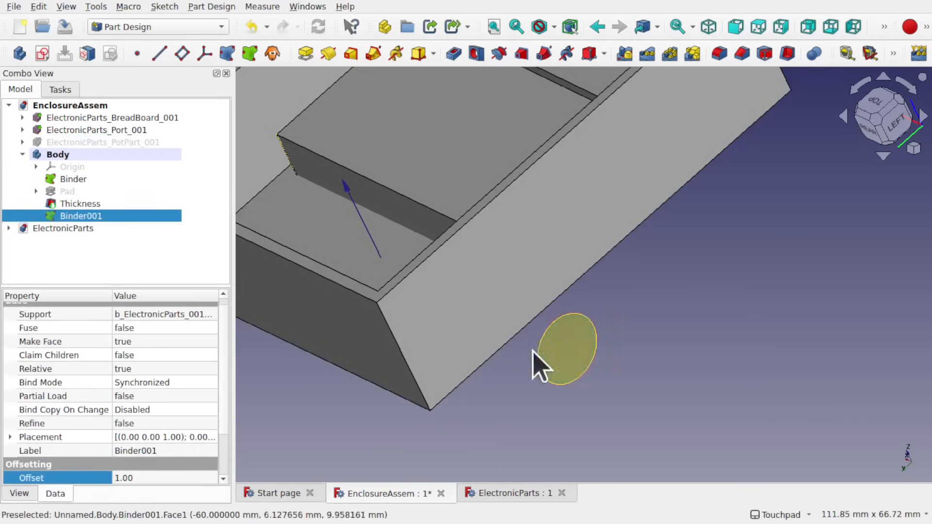
click(454, 54)
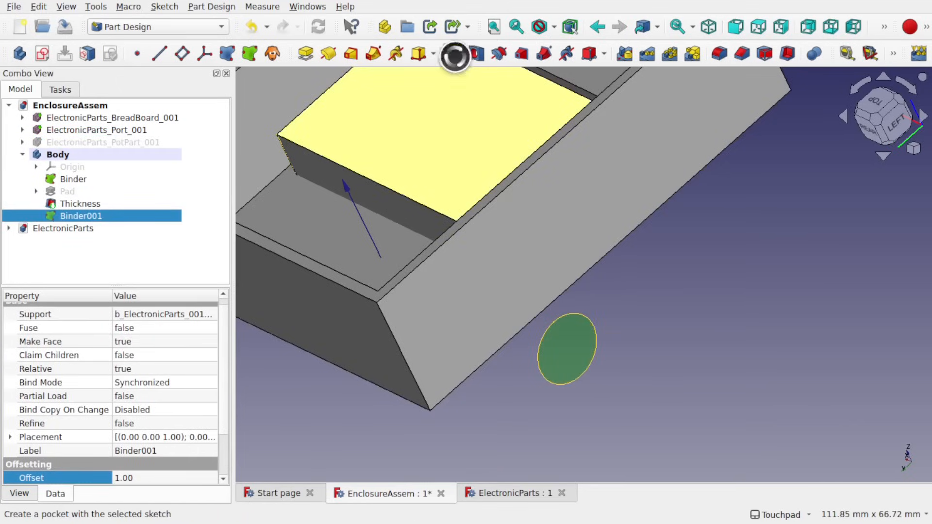
middle_drag(459, 225, 505, 210)
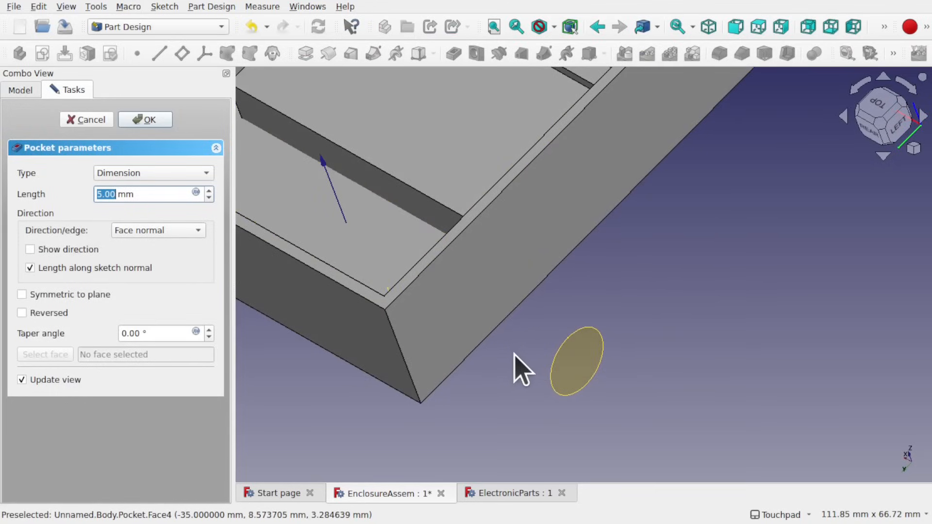
scroll(522, 371, down, 5)
scroll(522, 371, up, 2)
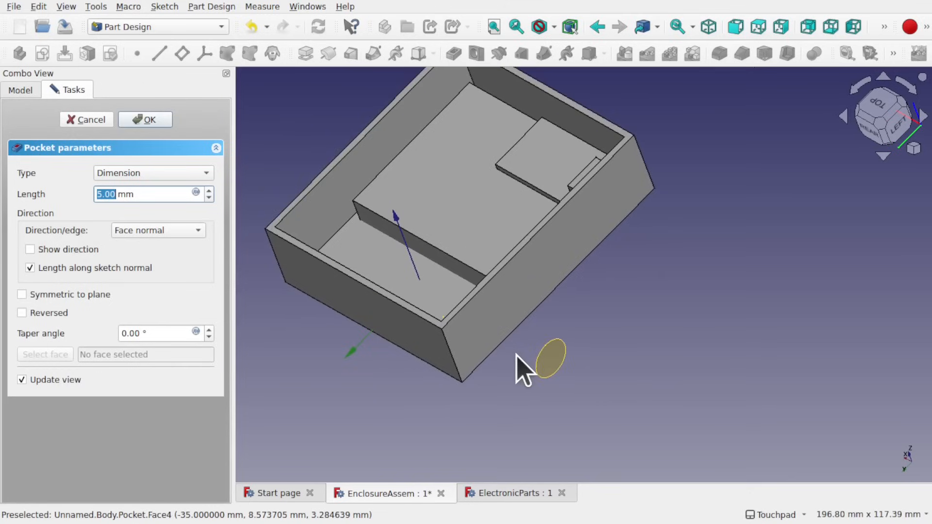
scroll(521, 371, down, 1)
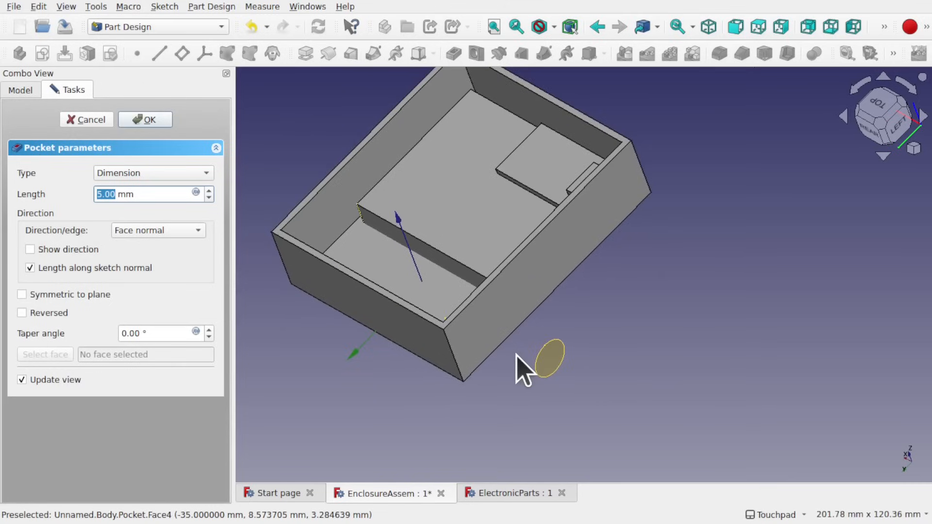
click(144, 174)
click(154, 189)
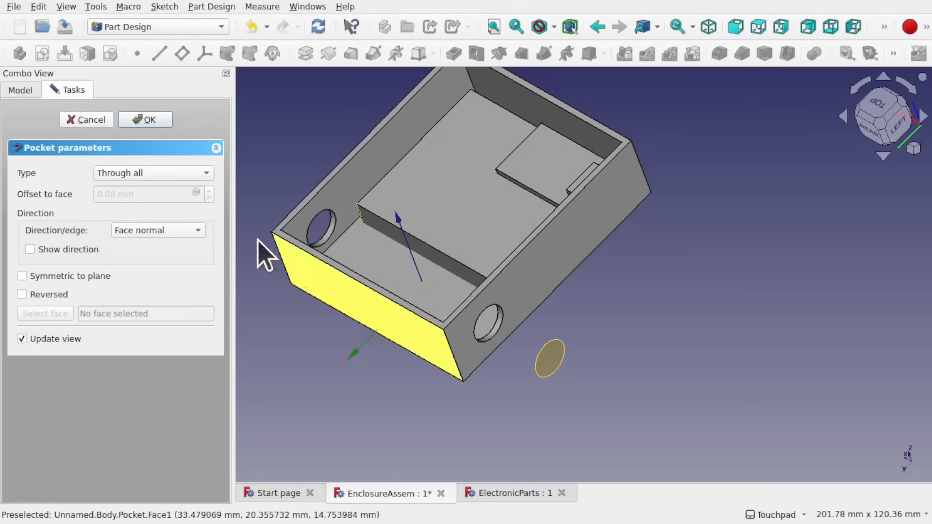
Set the Pocket type to Up to face, pick the inner face of the wall nearest the binder, and accept the Pocket
click(145, 174)
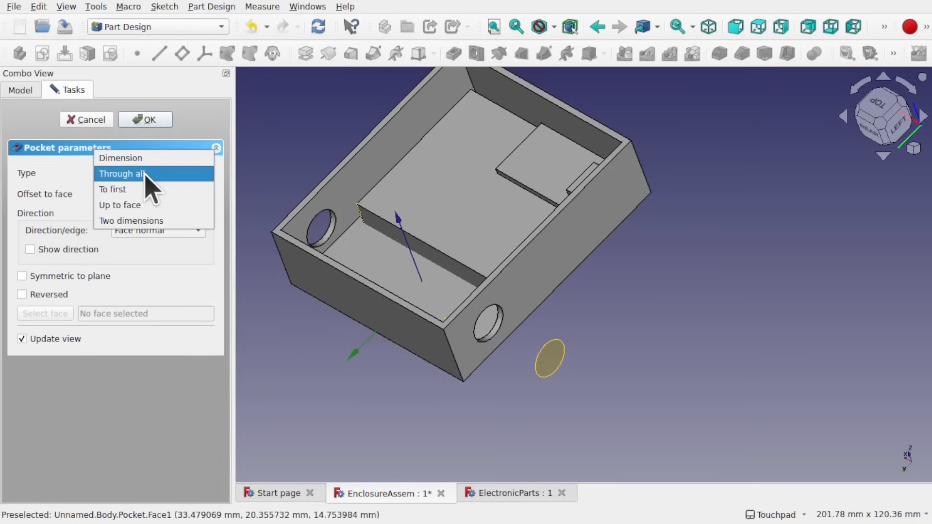
click(127, 208)
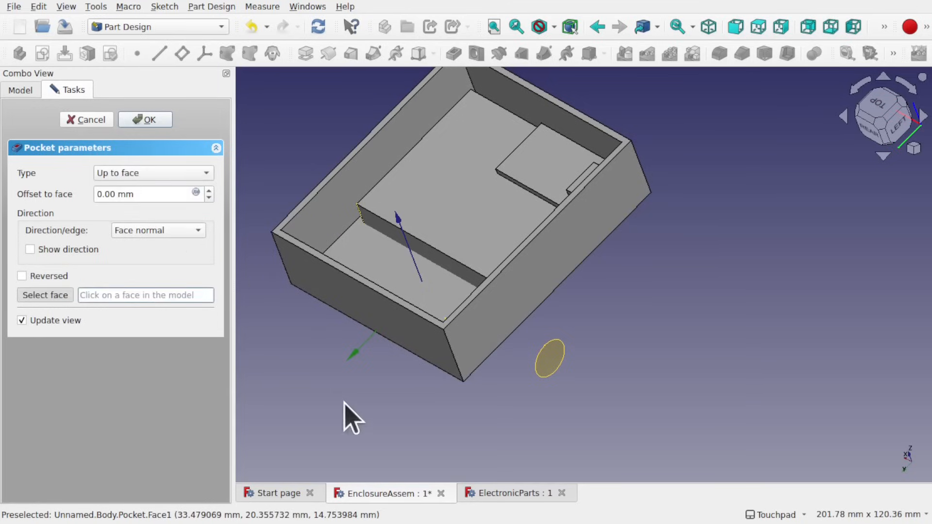
shift+drag(539, 382, 623, 413)
shift+drag(503, 338, 669, 324)
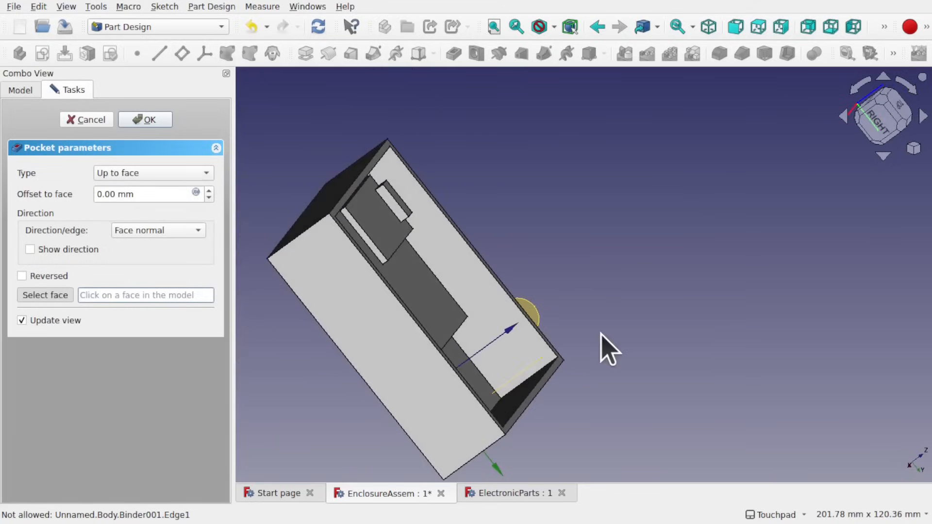
click(502, 346)
shift+drag(553, 383, 311, 337)
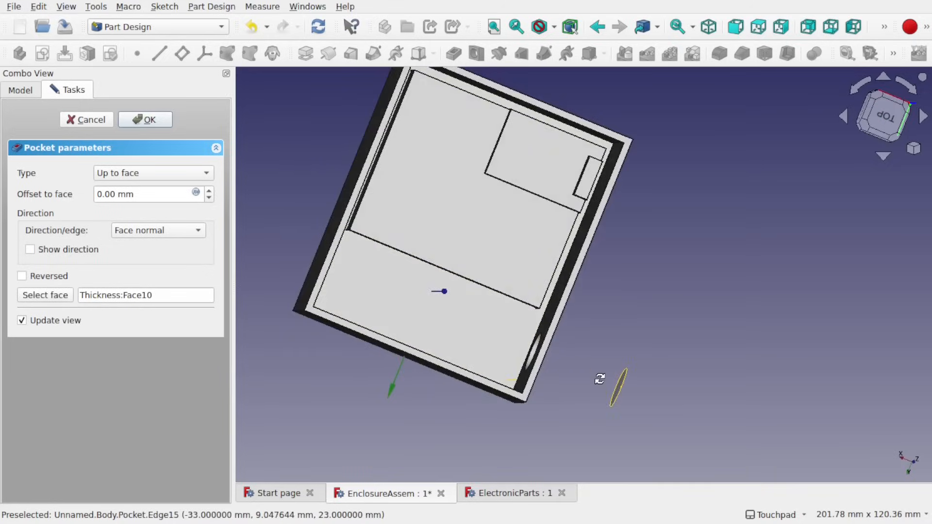
shift+drag(599, 379, 583, 360)
shift+drag(516, 318, 463, 286)
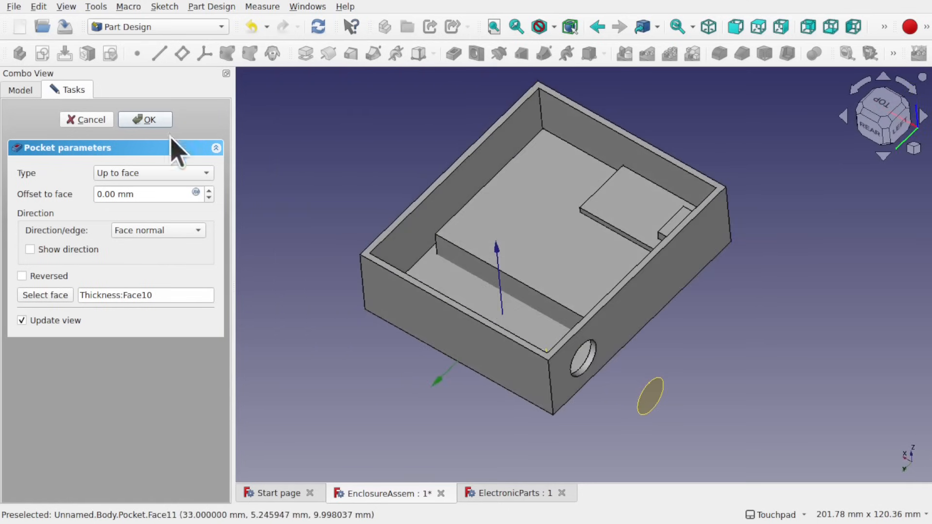
click(150, 122)
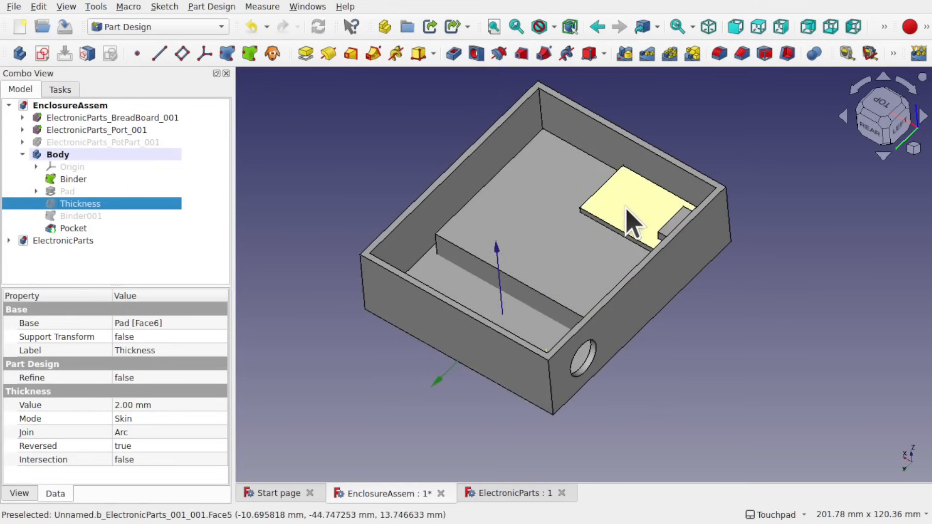
Hide the enclosure's Pocket feature and create a sub-shape binder from the outward-facing end face of the port's connector block
click(694, 262)
key(space)
alt+drag(645, 265, 654, 221)
scroll(697, 240, up, 5)
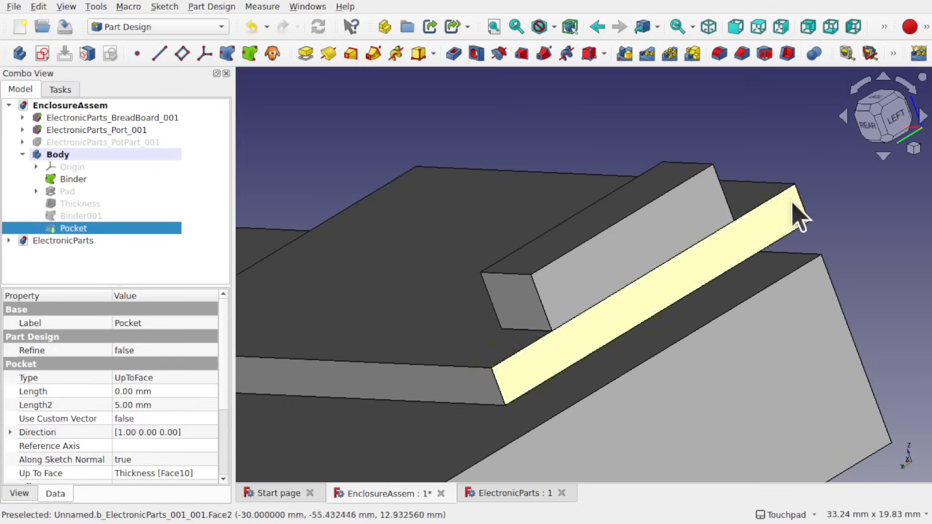
click(657, 232)
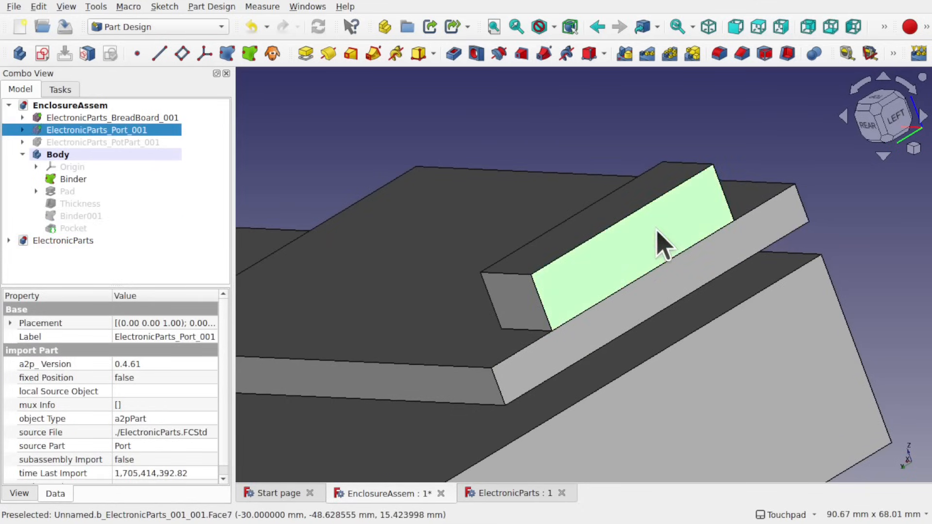
click(249, 57)
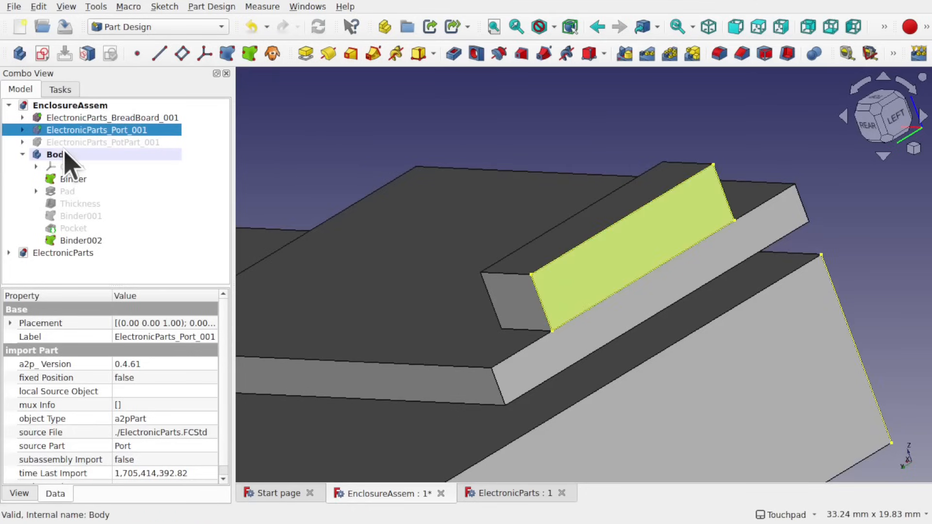
Try a 1 mm offset on the port-face binder, and settle on an offset of 0.5 mm
click(76, 241)
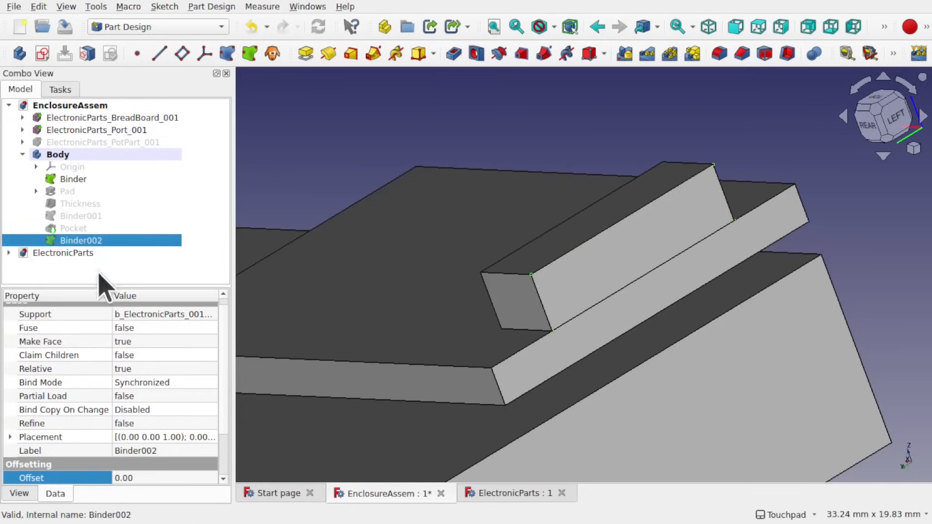
click(223, 478)
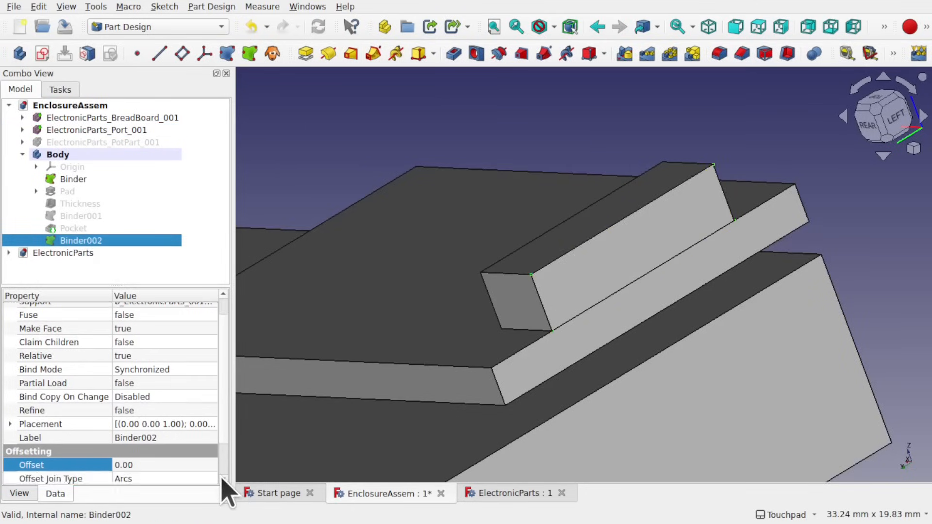
click(188, 464)
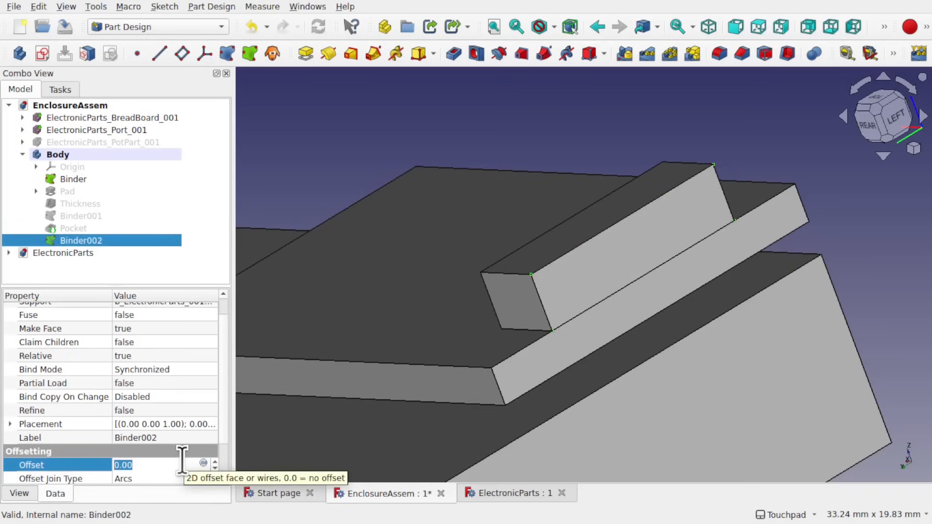
click(162, 479)
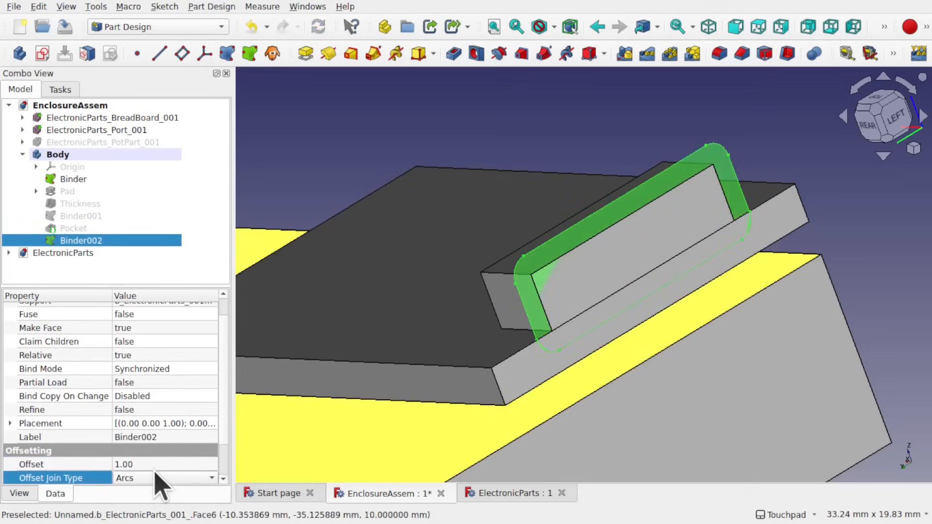
click(152, 464)
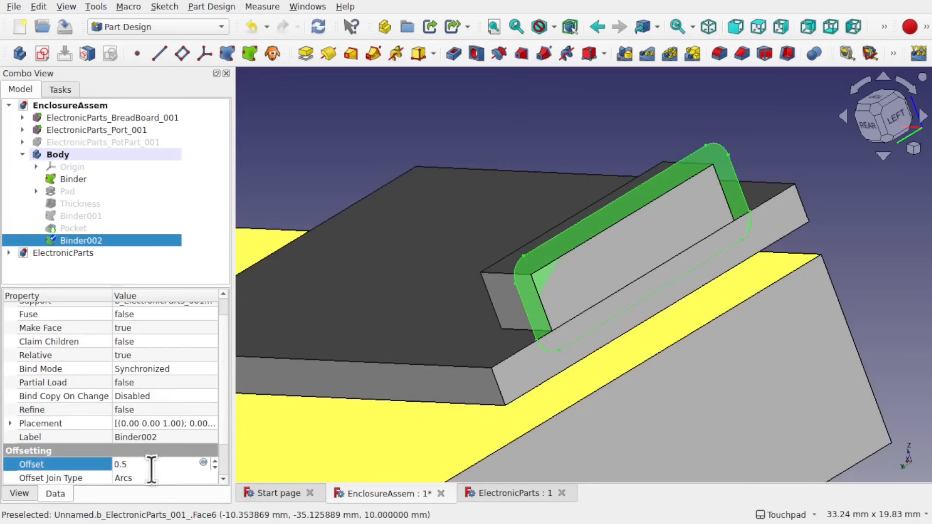
click(162, 478)
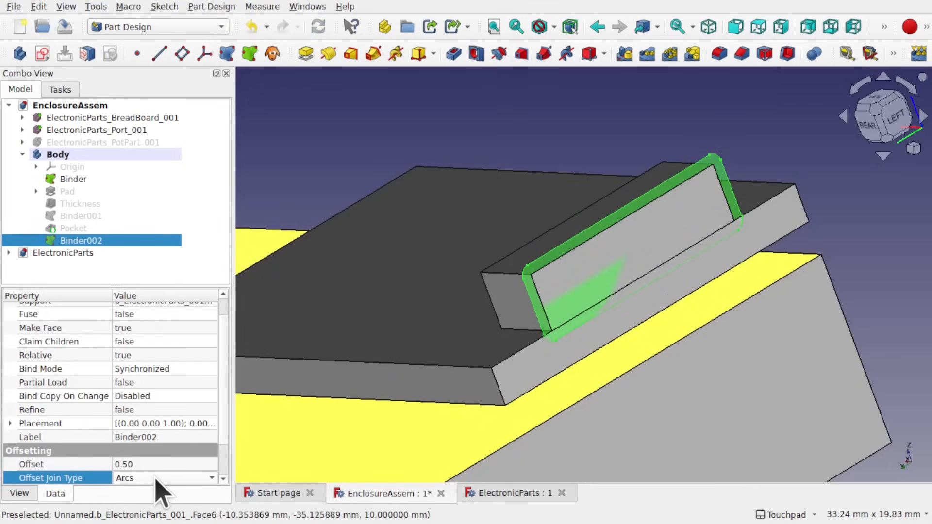
Try the Intersection offset join type on the port-face binder, and switch it back to Arcs
click(162, 479)
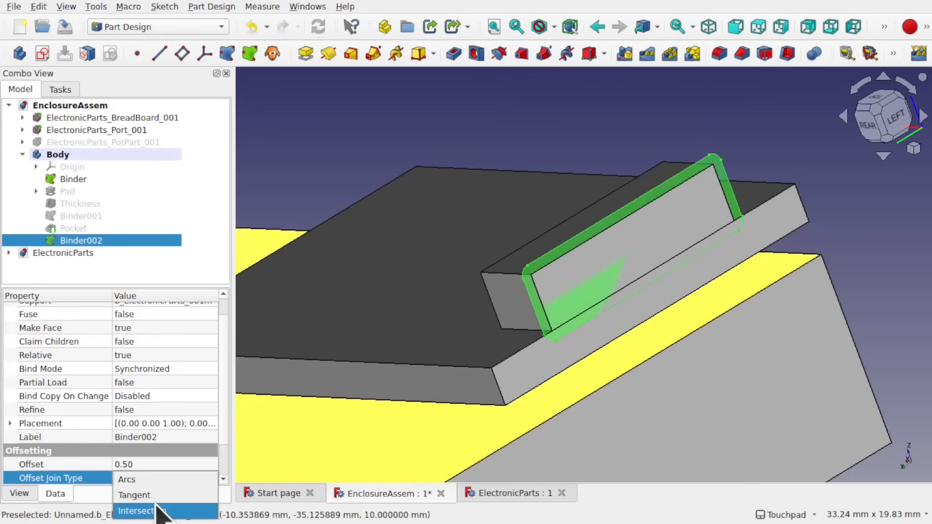
click(158, 511)
click(140, 463)
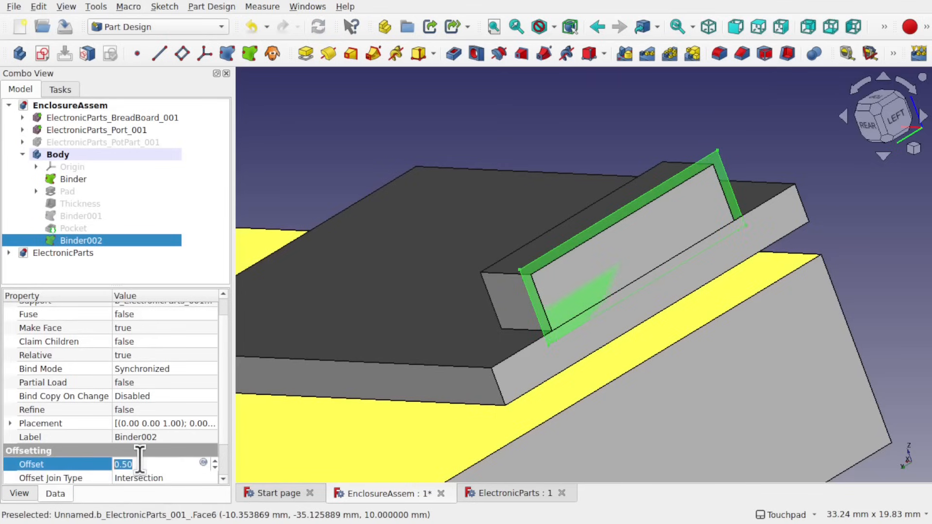
click(157, 480)
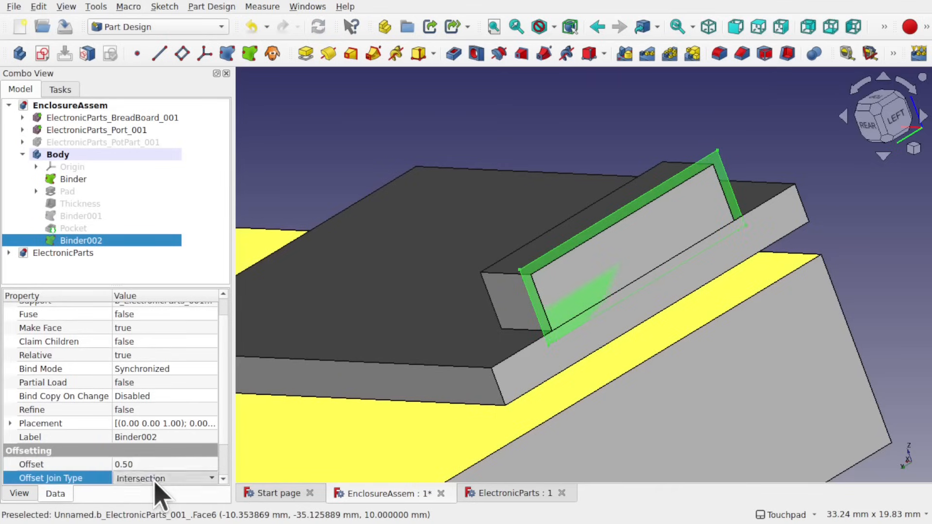
click(159, 477)
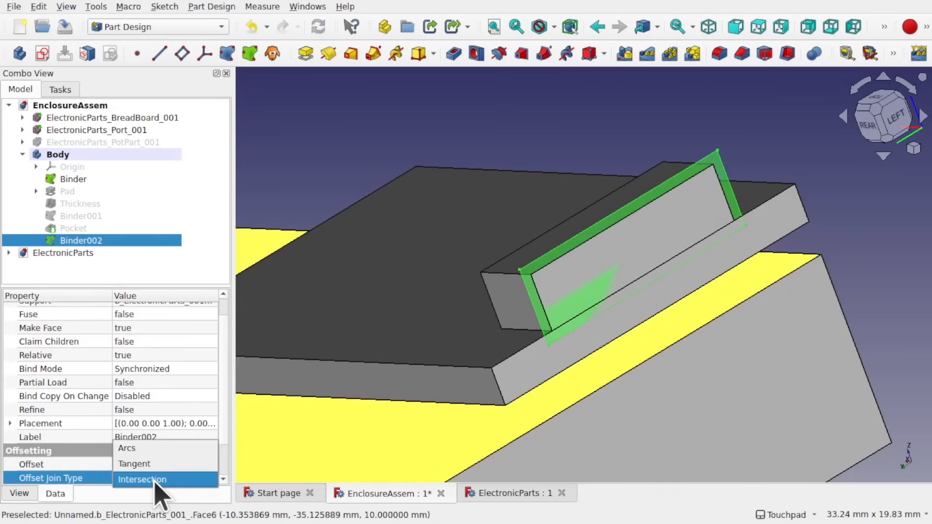
click(156, 453)
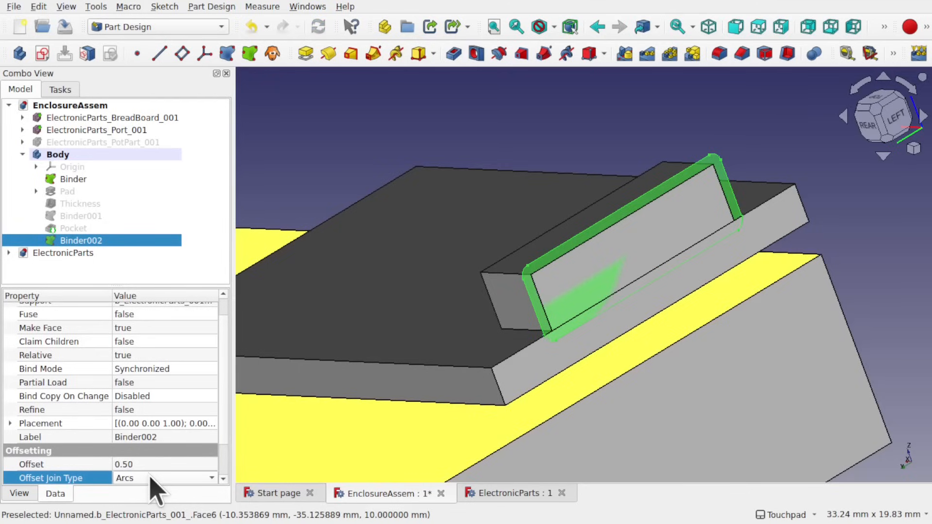
Hide the port part and show the enclosure's Pocket feature again, leaving the offset port binder in view
shift+drag(629, 328, 692, 351)
scroll(691, 350, down, 2)
scroll(713, 371, down, 2)
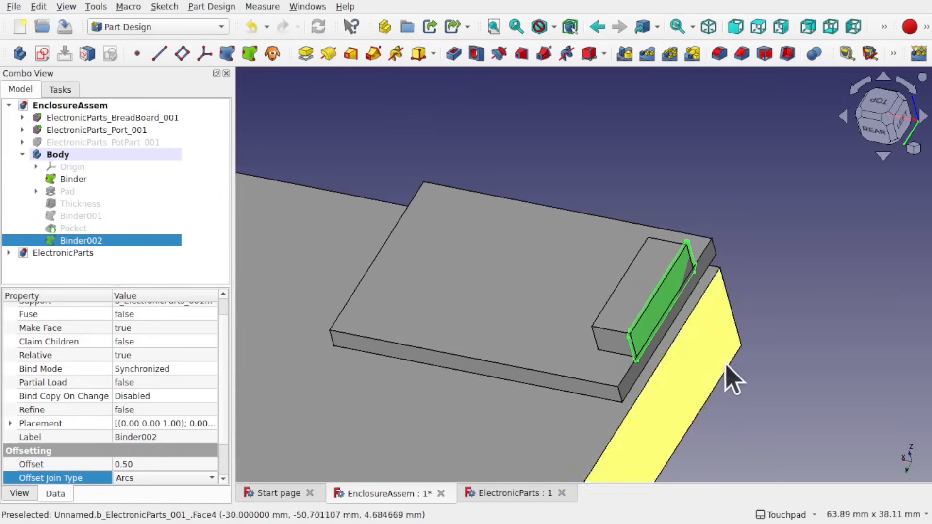
click(800, 400)
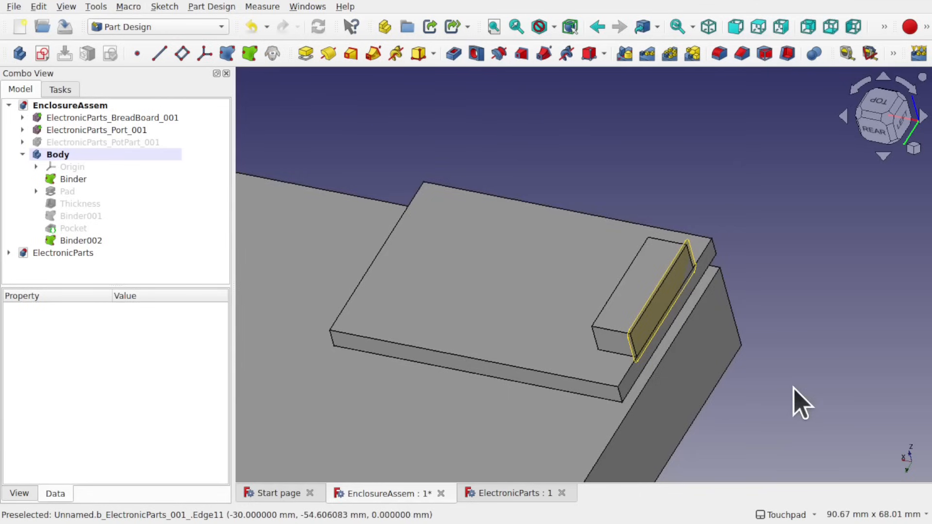
click(481, 281)
key(space)
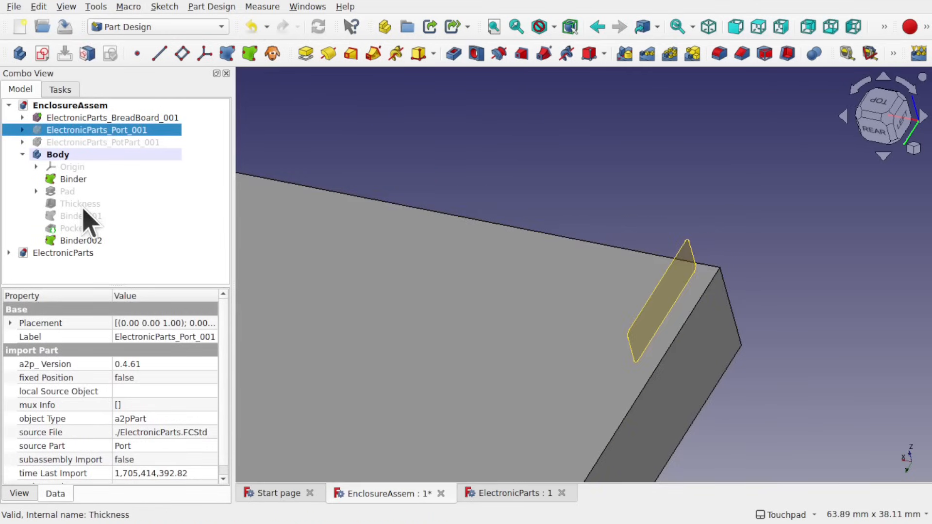
click(80, 229)
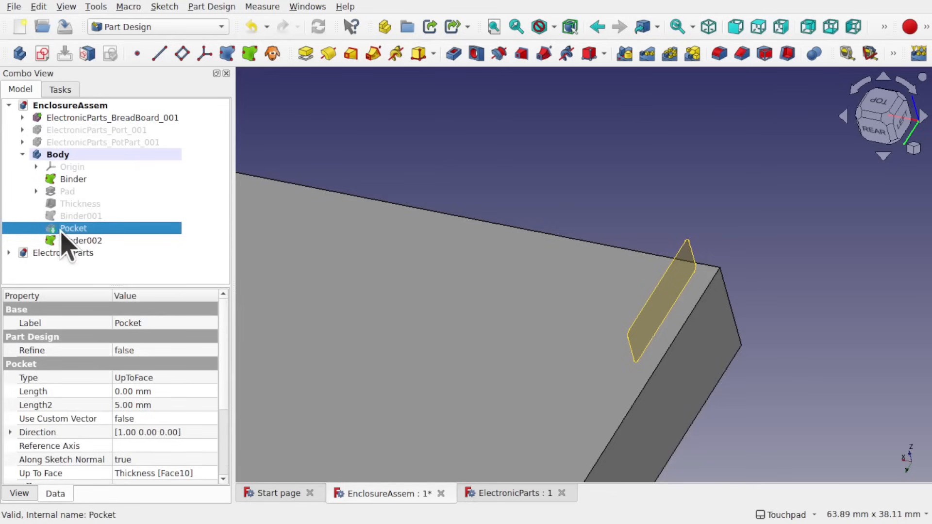
key(space)
middle_drag(699, 198, 825, 279)
click(825, 279)
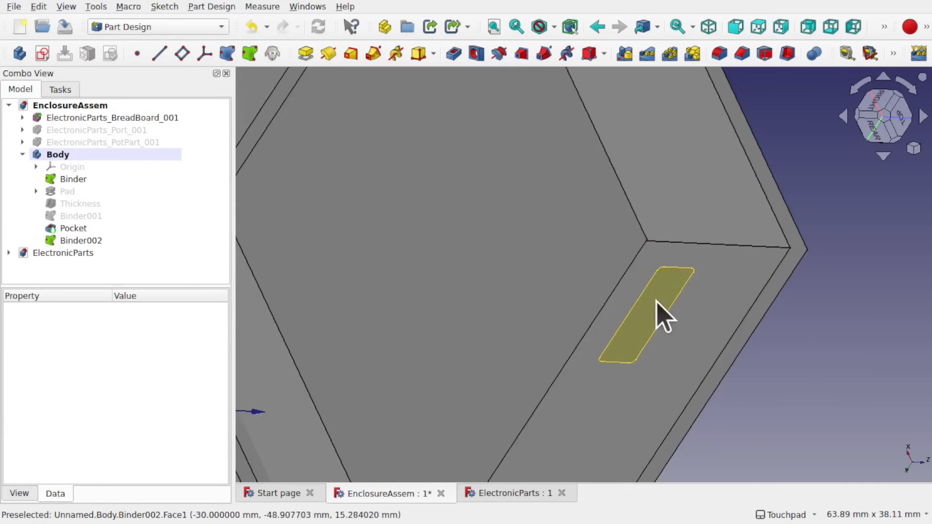
Start a Pocket from the offset port binder and reverse its direction so it cuts toward the enclosure wall
click(663, 313)
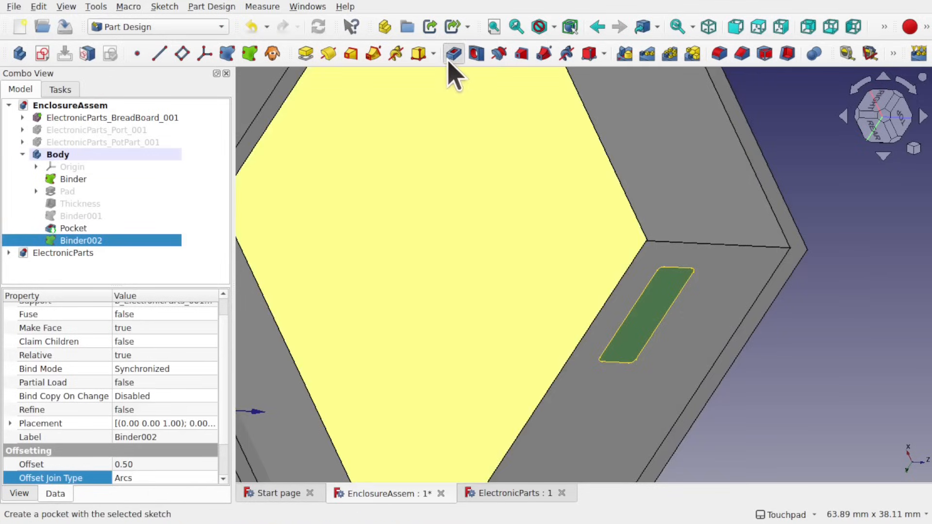
click(454, 53)
middle_drag(458, 108, 490, 221)
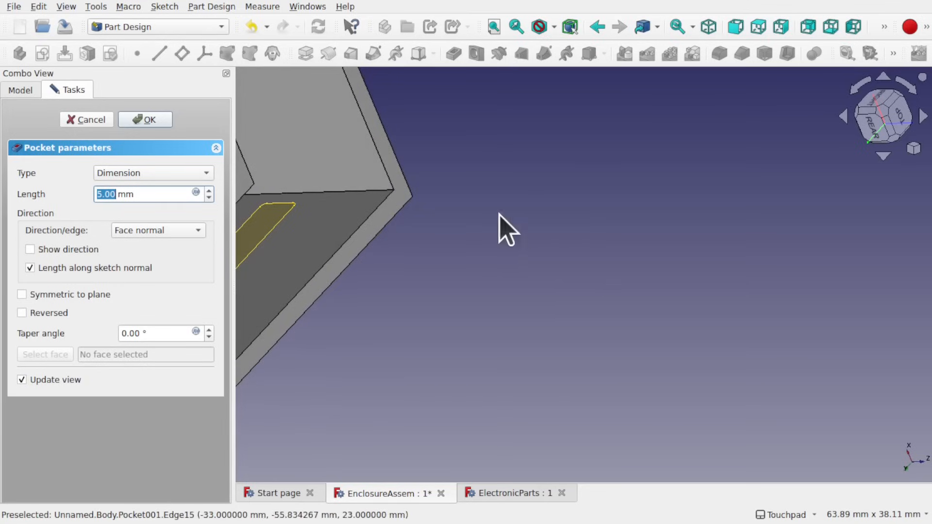
click(493, 24)
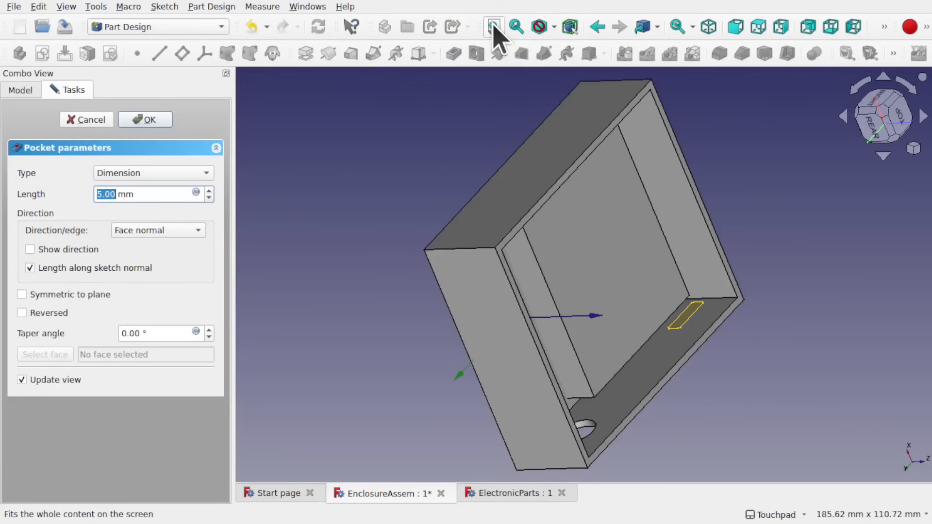
alt+drag(666, 287, 662, 332)
scroll(703, 339, up, 5)
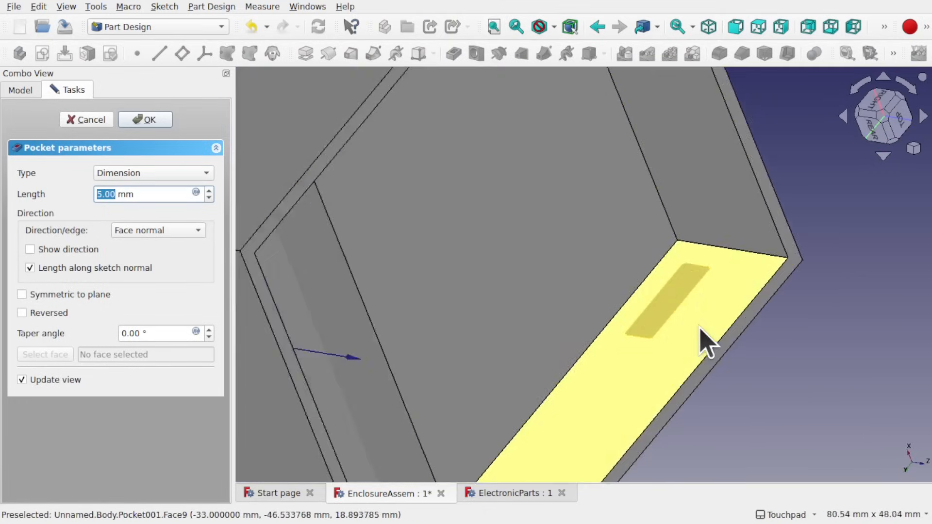
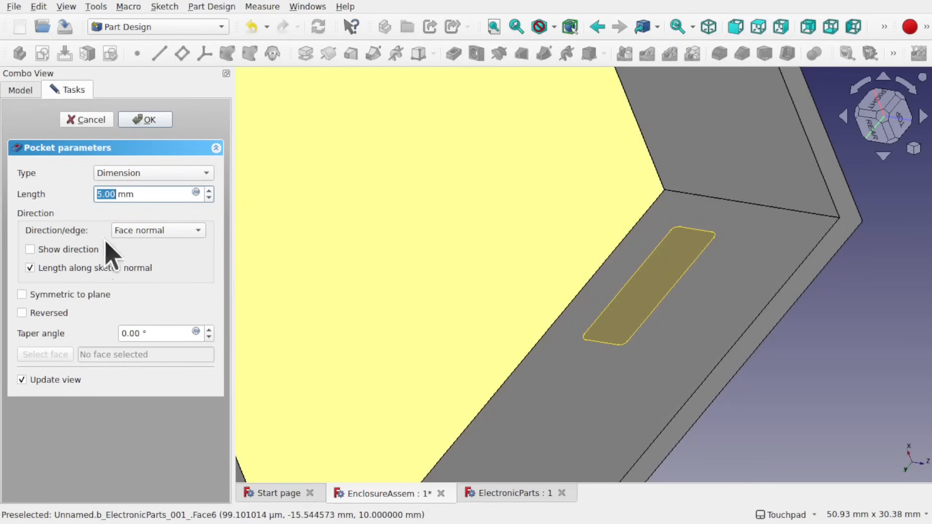
click(57, 317)
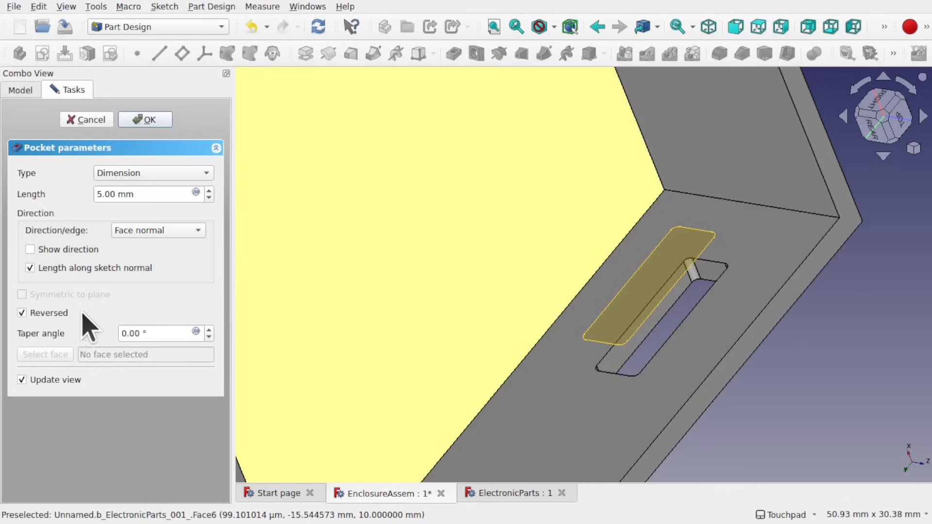
Set the Pocket type to Up to face, pick the outer face of the wall beside the port binder, and accept the Pocket
click(150, 175)
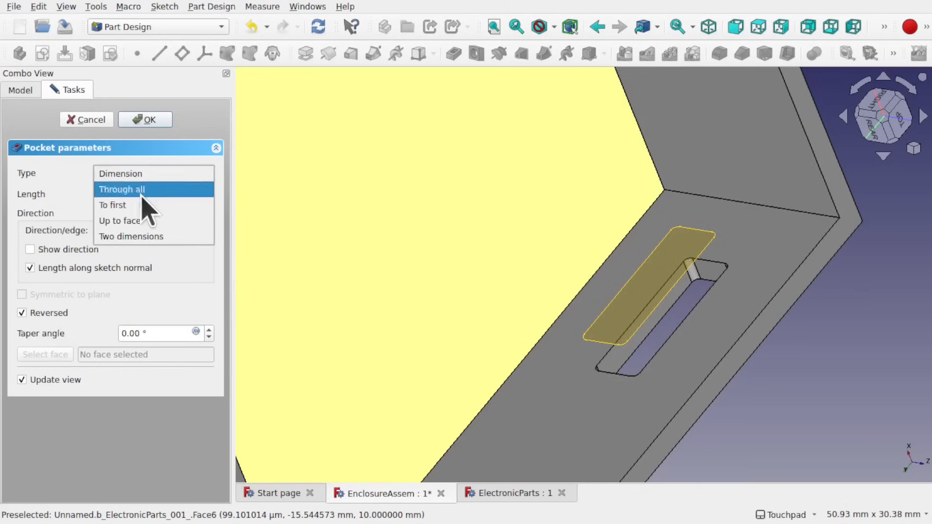
click(139, 221)
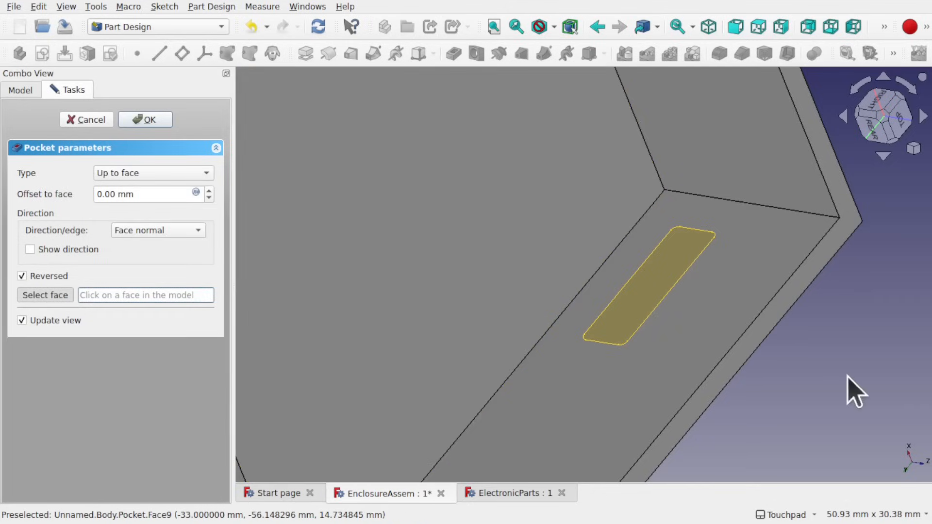
alt+drag(846, 376, 759, 318)
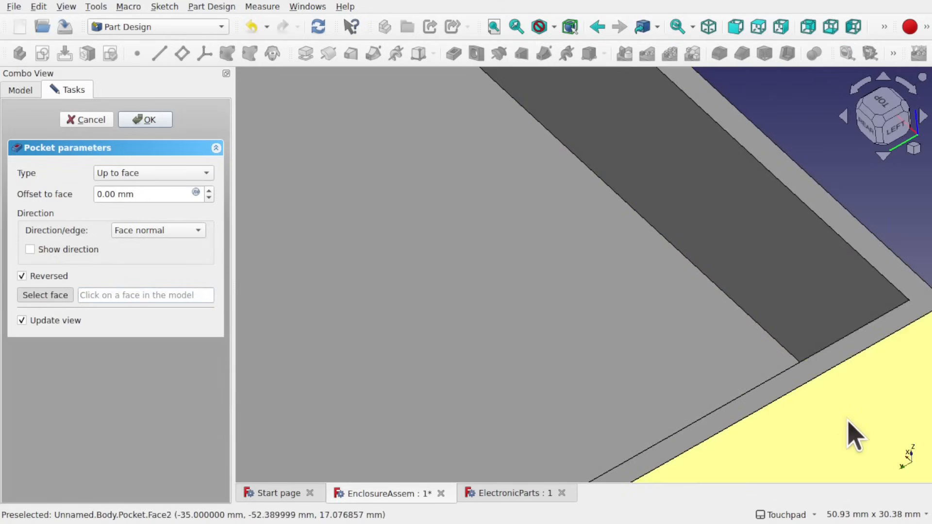
click(849, 427)
scroll(854, 432, down, 6)
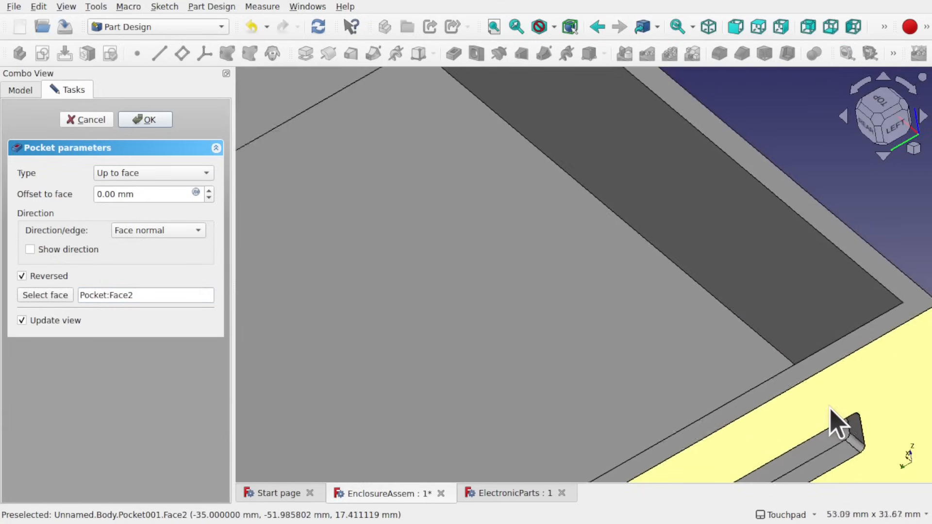
alt+drag(764, 446, 824, 440)
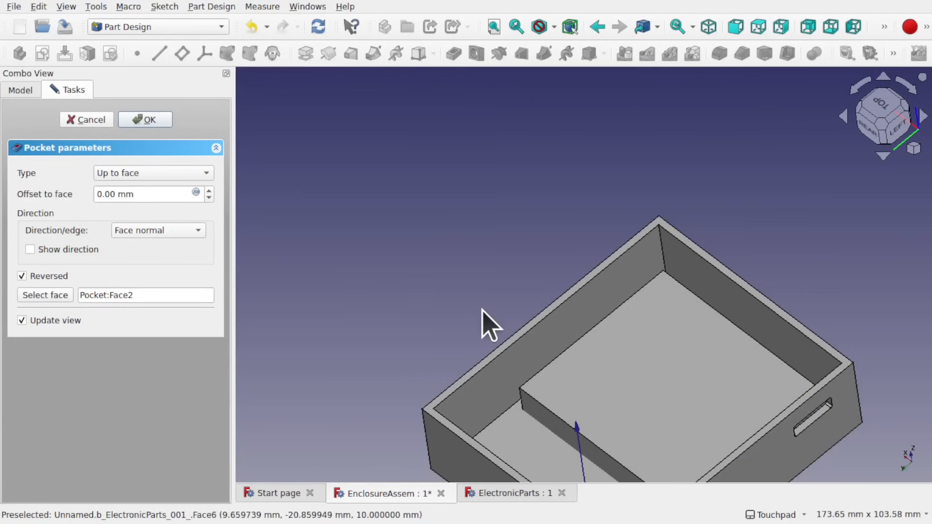
shift+drag(601, 393, 468, 264)
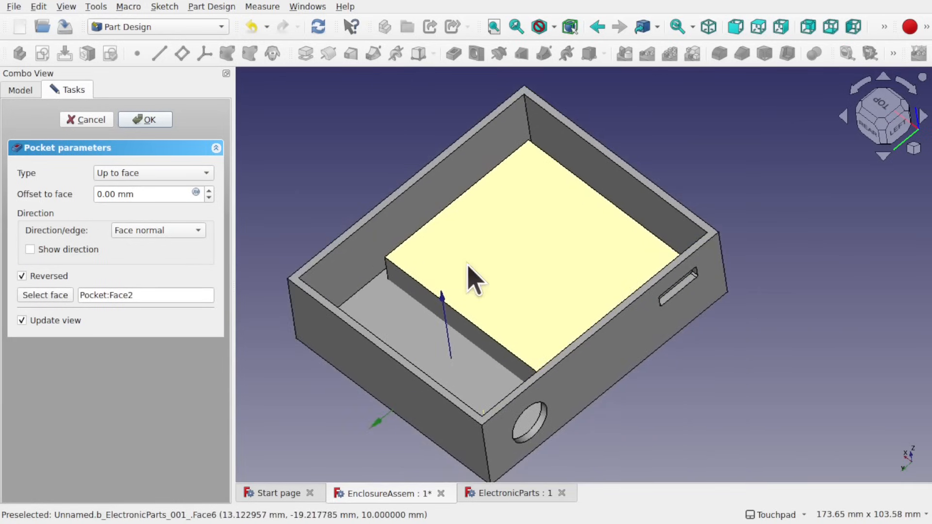
mouse_move(596, 337)
alt+mouse_down()
mouse_move(514, 243)
mouse_move(535, 288)
mouse_move(593, 337)
alt+mouse_up()
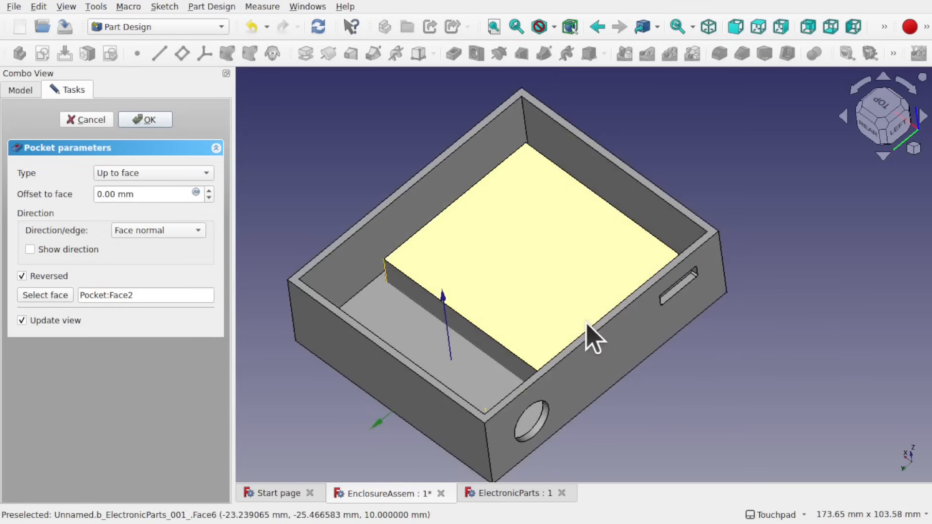
click(145, 119)
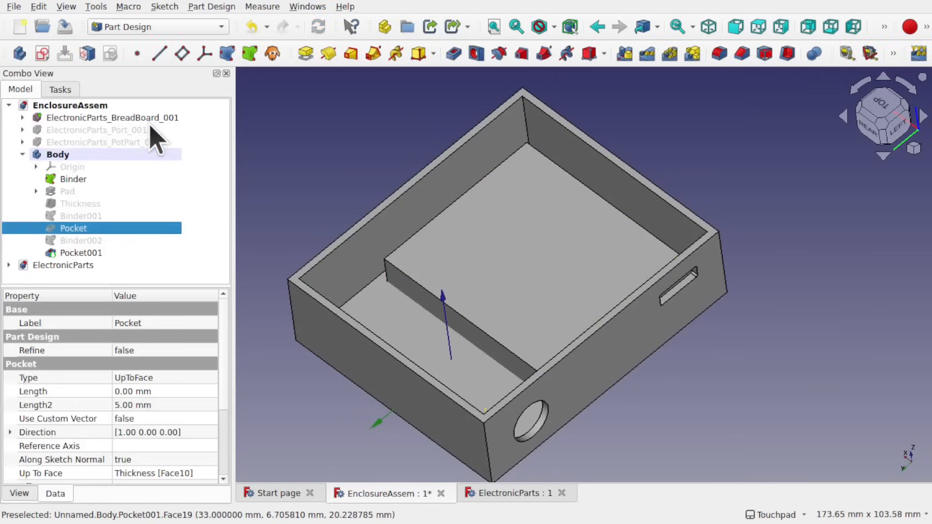
Save the enclosure assembly and show the port part again inside the enclosure
key(ctrl+s)
mouse_move(426, 220)
alt+mouse_down()
mouse_move(568, 285)
mouse_move(562, 270)
mouse_move(411, 217)
alt+mouse_up()
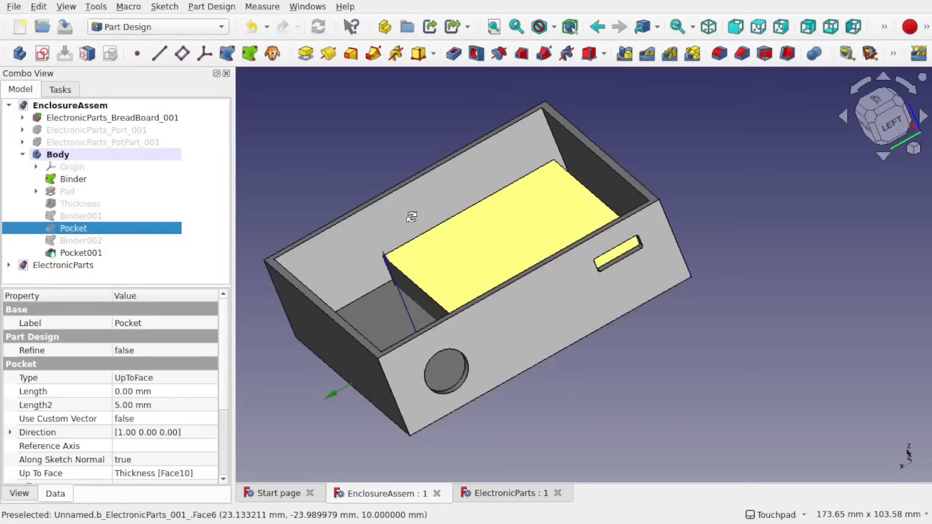
click(80, 130)
key(space)
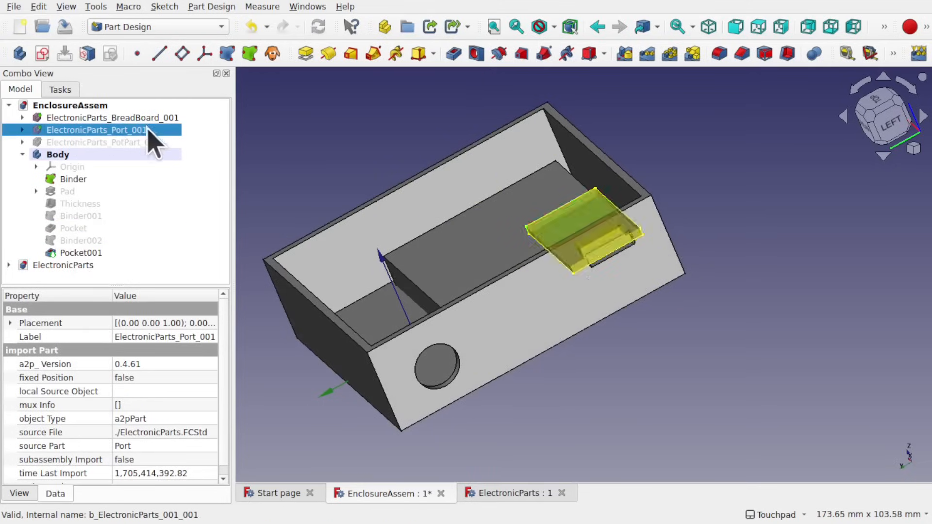
Show the potentiometer part again and inspect how its shaft and the port line up with the wall openings
click(104, 142)
key(space)
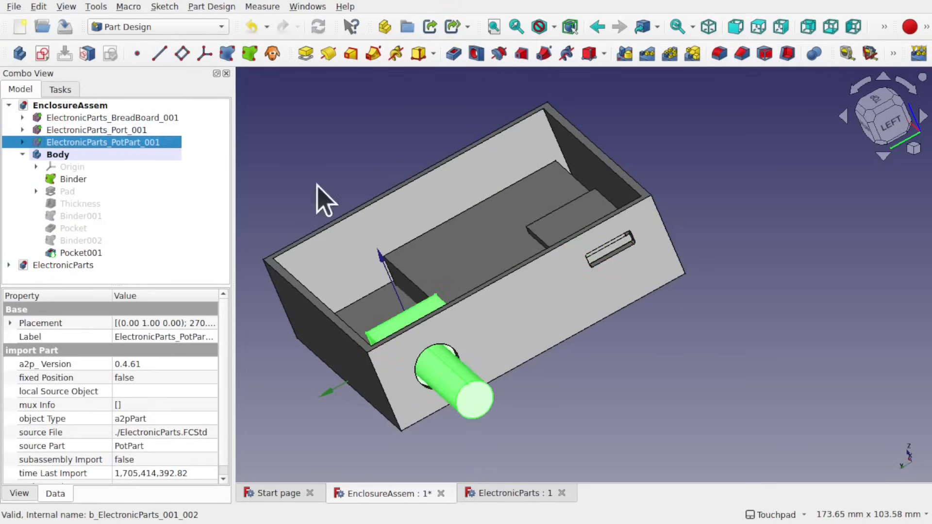
alt+drag(530, 424, 487, 412)
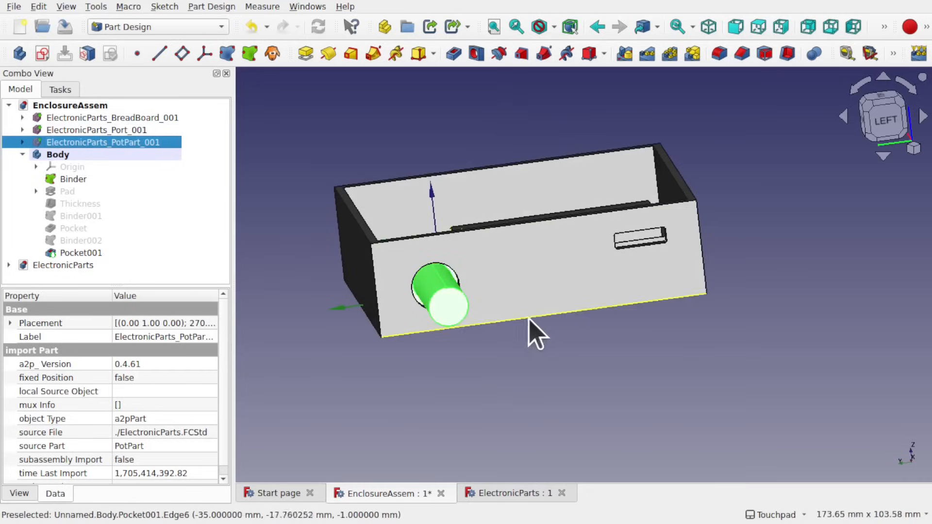
alt+drag(529, 320, 486, 306)
scroll(663, 269, up, 4)
alt+drag(663, 269, 694, 254)
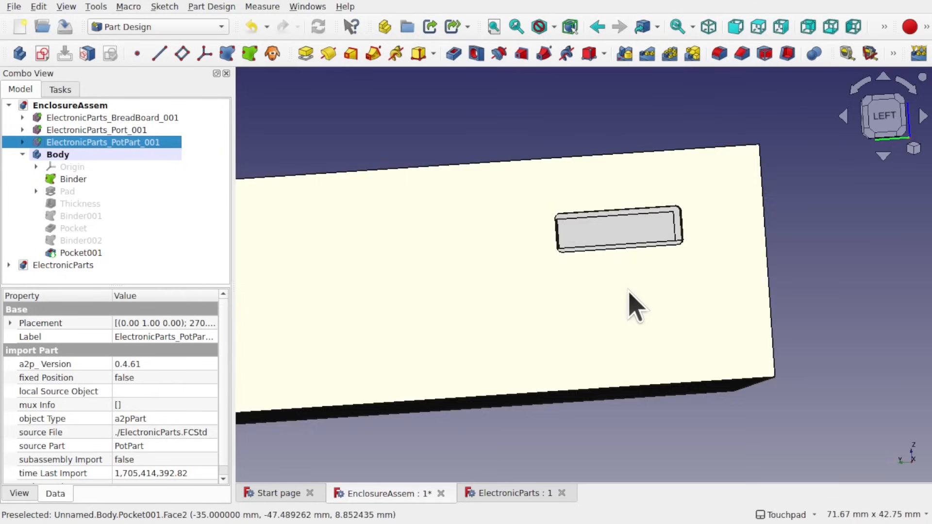
scroll(633, 306, down, 5)
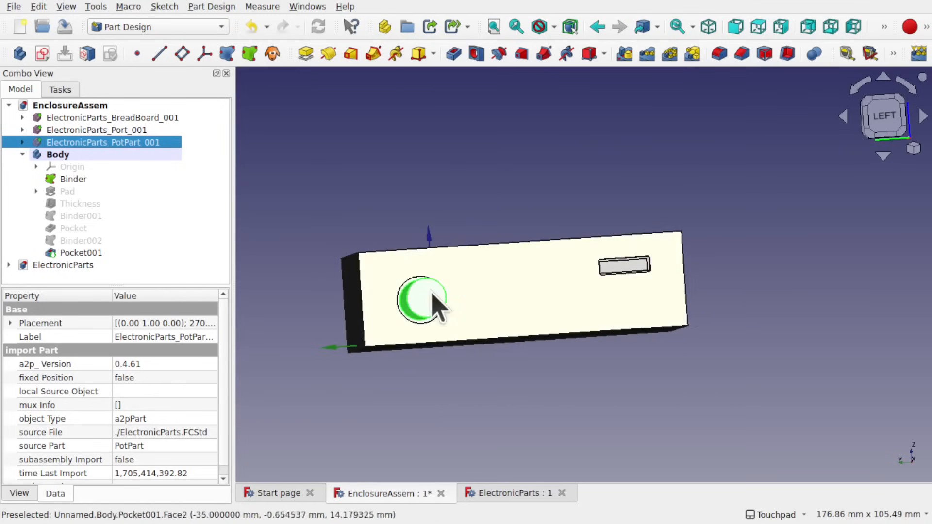
alt+drag(493, 285, 521, 334)
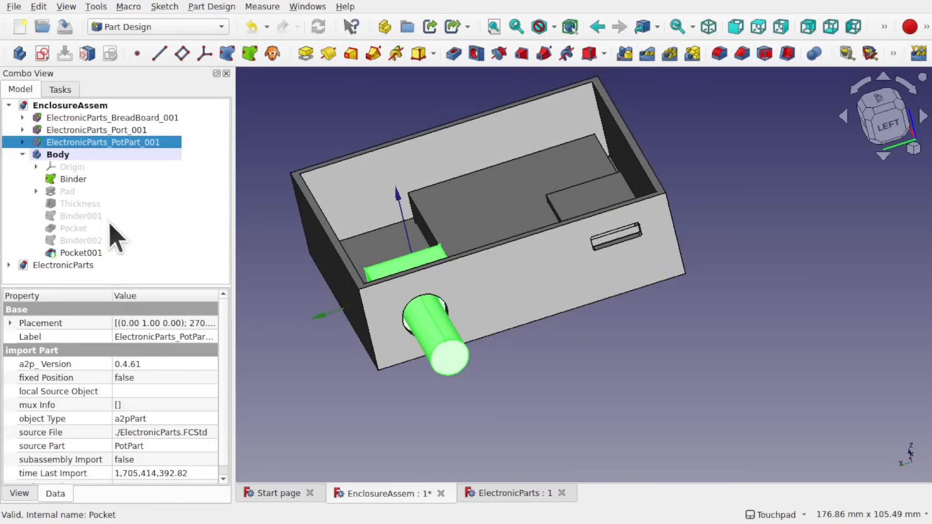
Review the properties of the body's first binder and of the shaft binder, including their offset settings
click(68, 178)
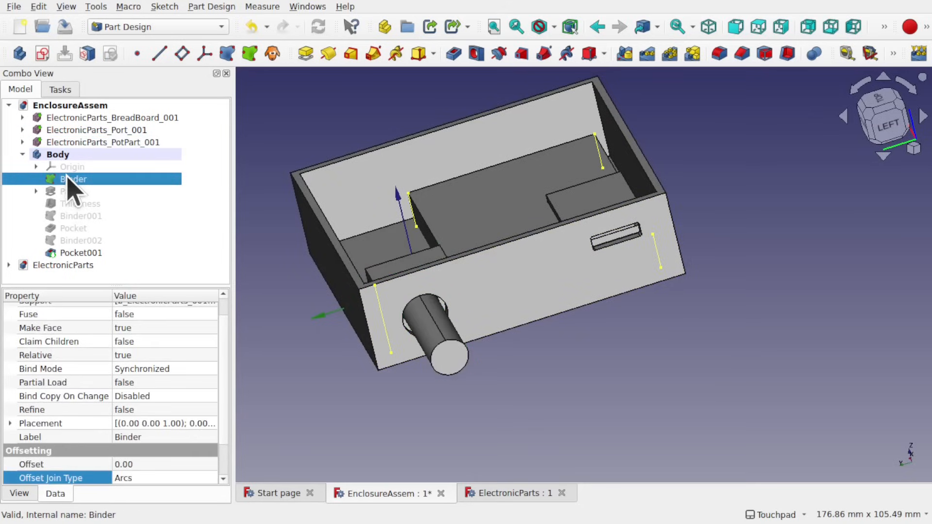
click(88, 217)
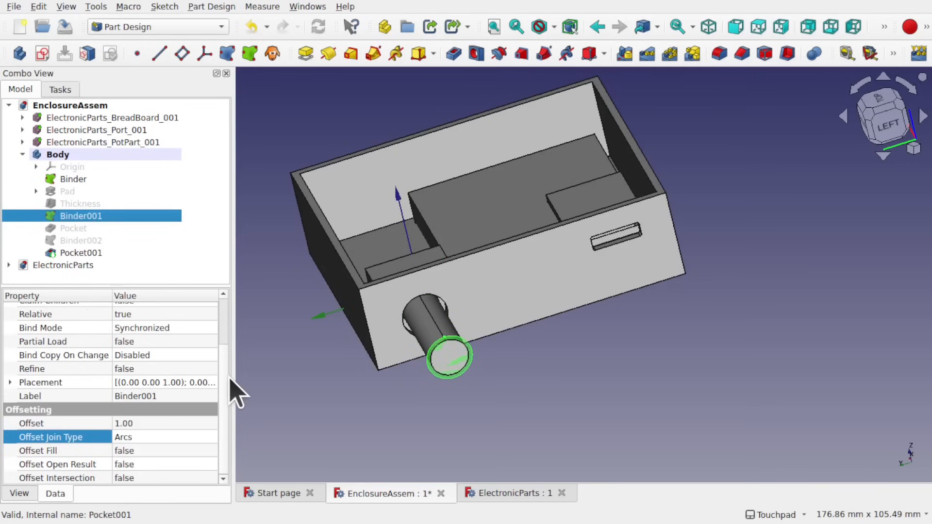
scroll(224, 354, up, 3)
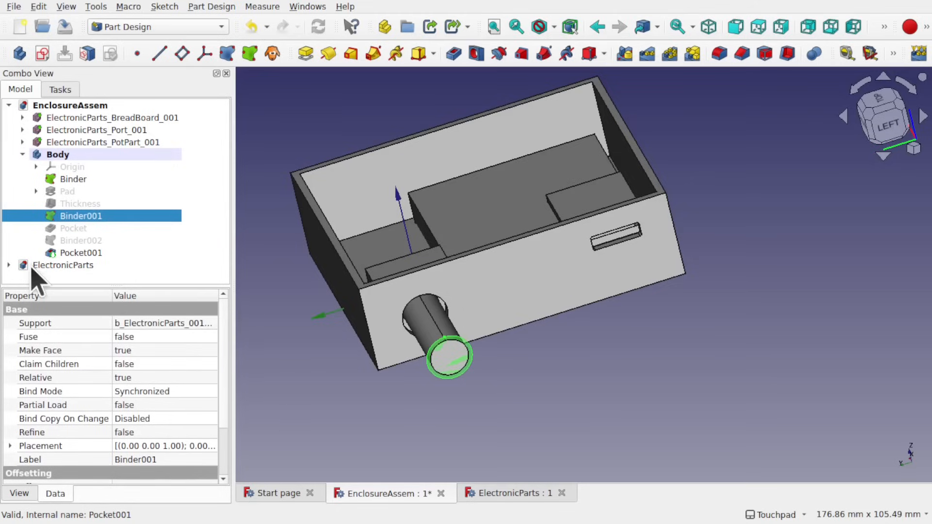
Switch to the A2plus workbench and hide the body's first sub-shape binder, leaving nothing selected
click(132, 27)
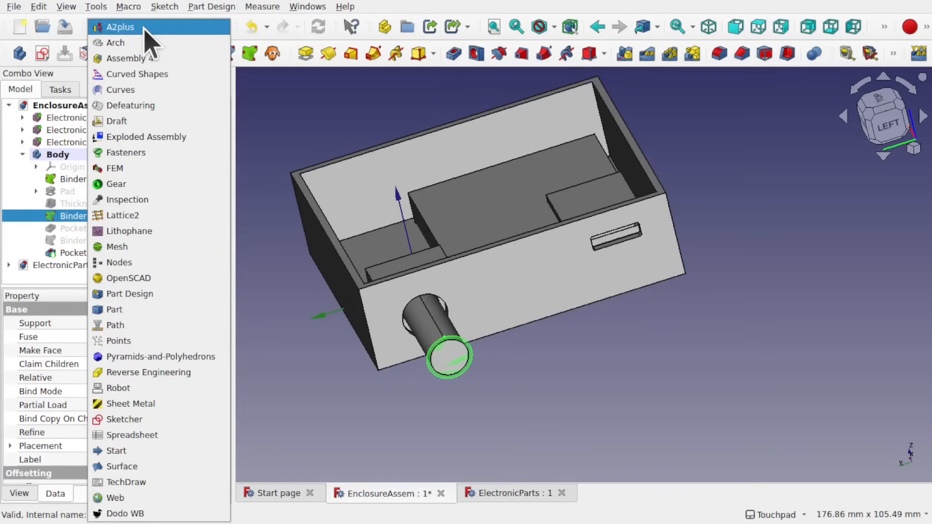
click(145, 30)
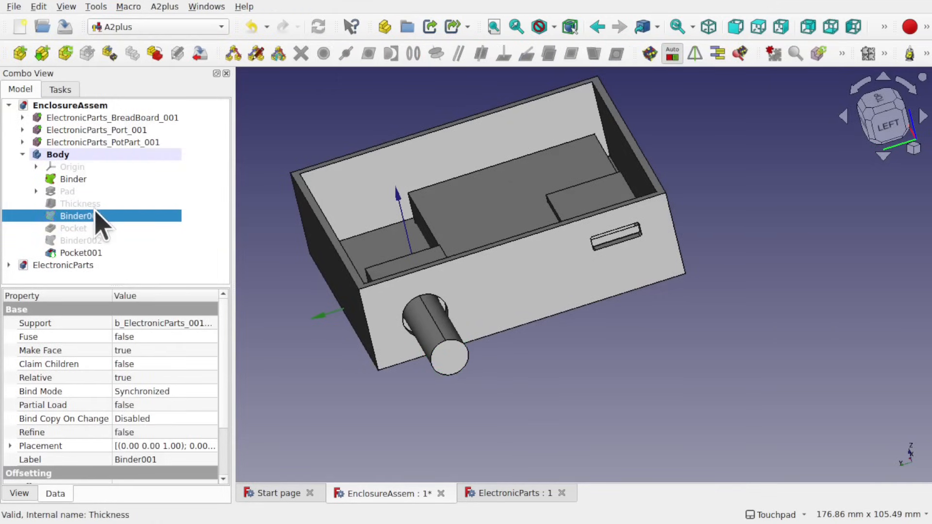
click(72, 179)
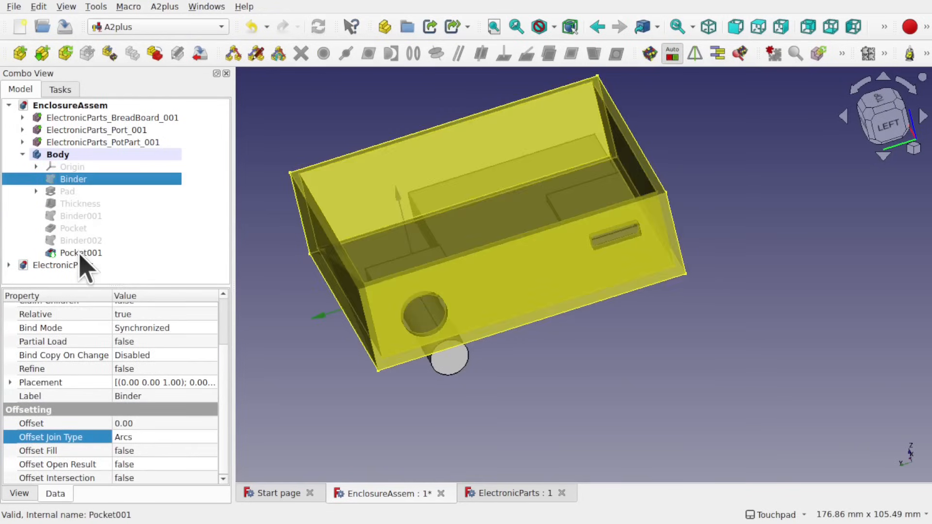
click(82, 254)
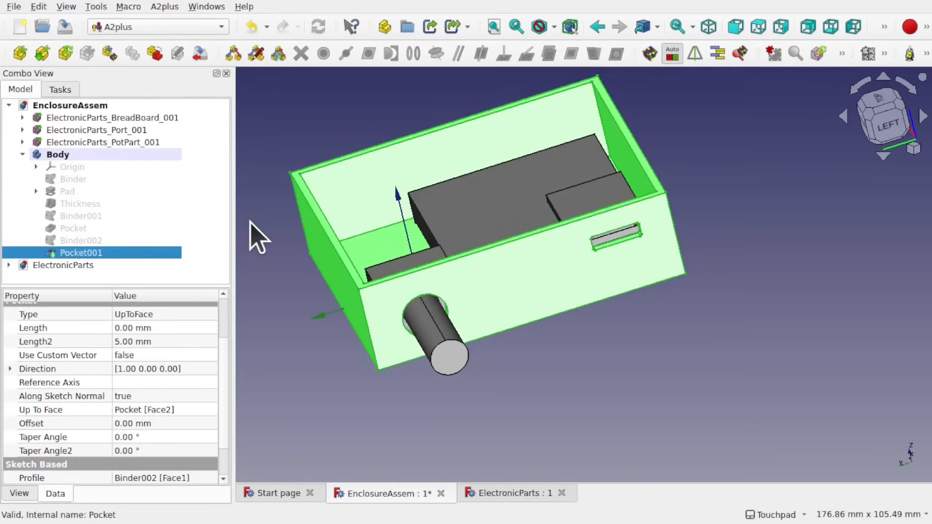
click(250, 222)
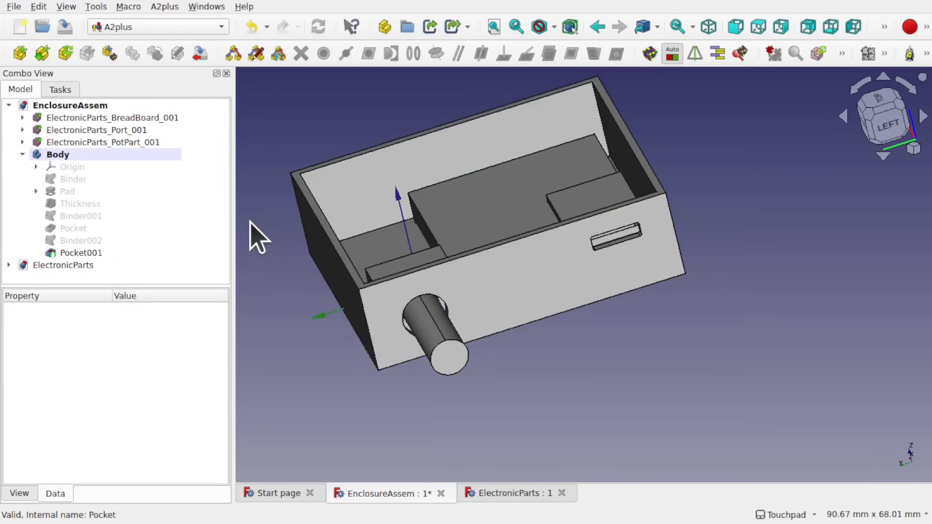
Move the potentiometer part along the enclosure's front wall toward the port with the A2plus move tool
click(110, 59)
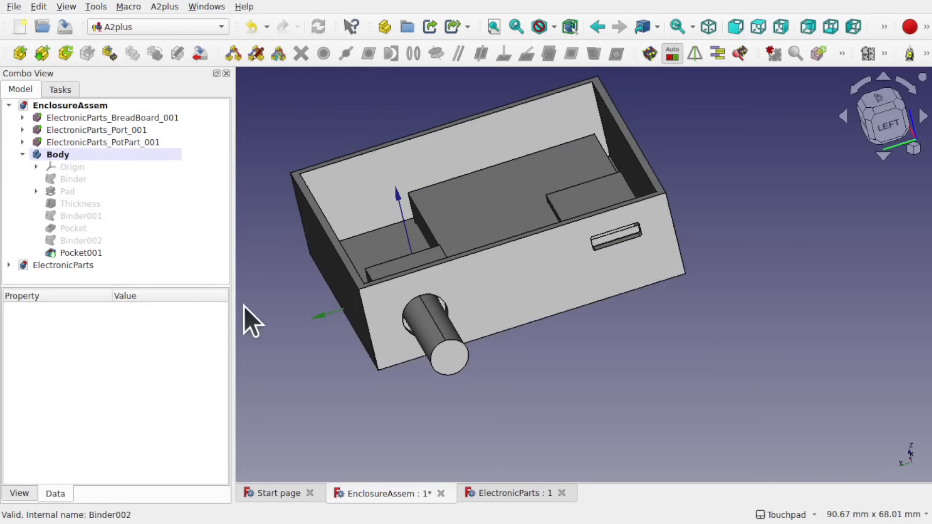
alt+drag(499, 260, 517, 284)
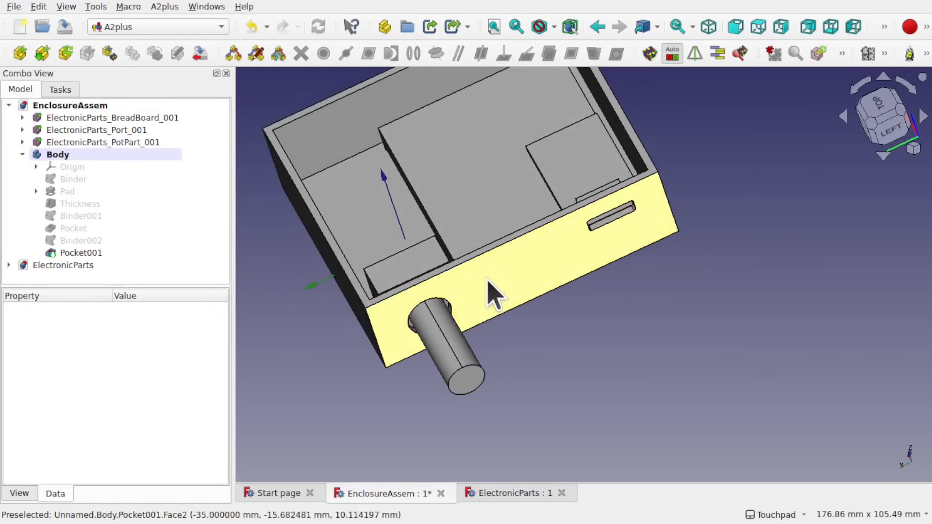
click(399, 283)
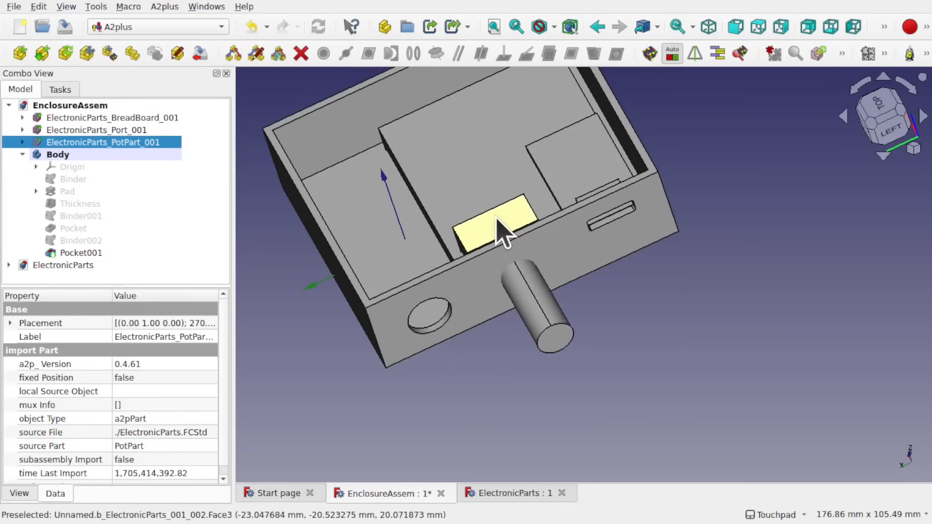
click(497, 217)
mouse_move(496, 217)
alt+mouse_down()
mouse_move(561, 266)
mouse_move(526, 237)
mouse_move(489, 173)
mouse_move(499, 208)
alt+mouse_up()
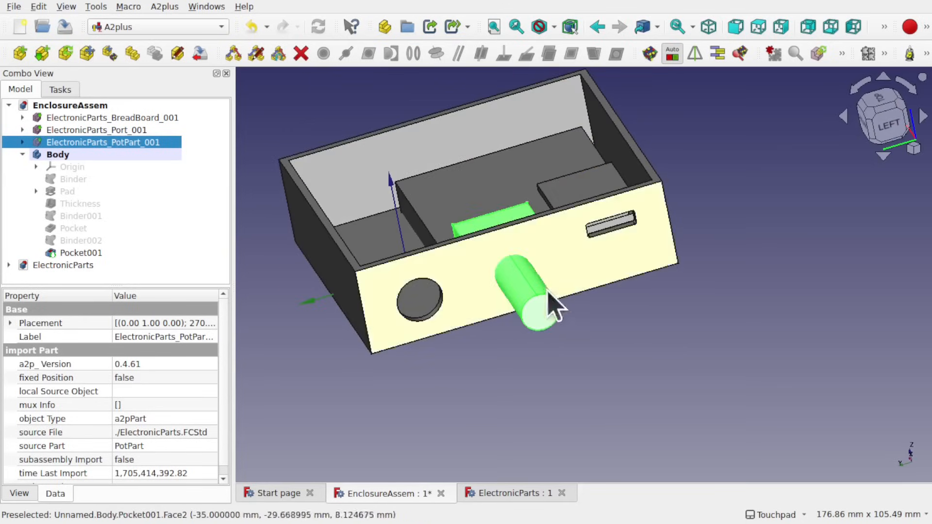
Transform the potentiometer part by 1 mm along the wall, away from the port, and accept the new placement
click(41, 7)
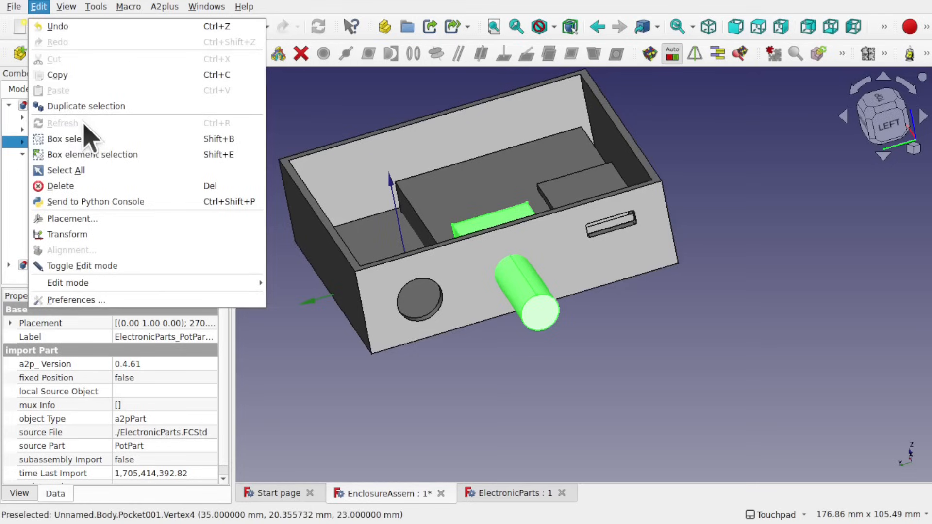
click(311, 117)
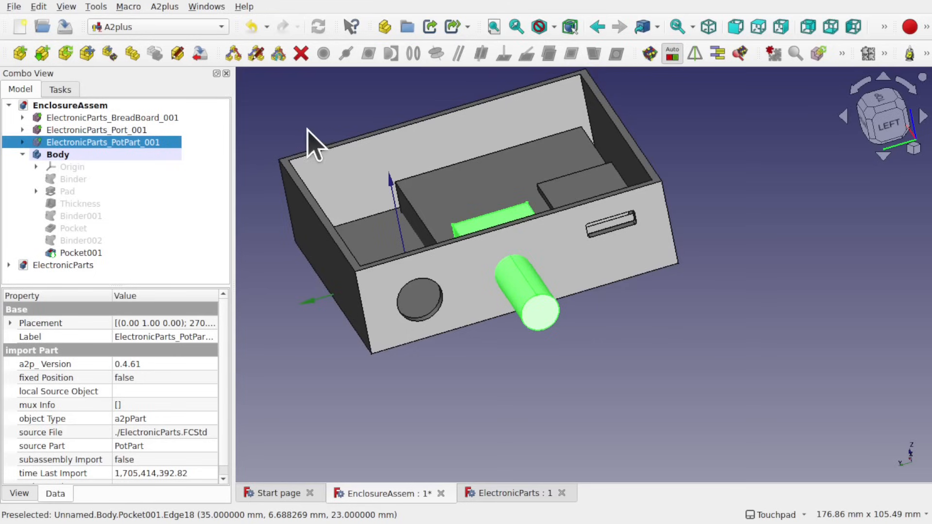
right_click(148, 146)
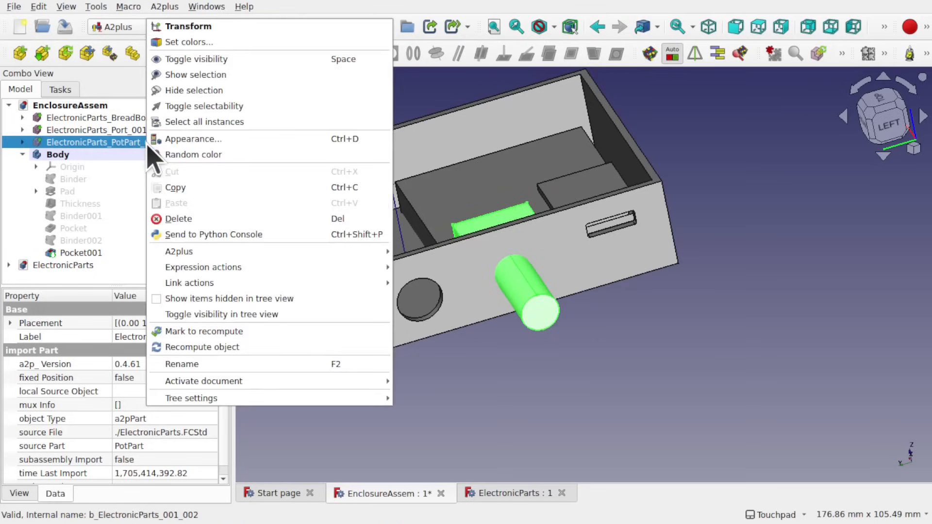
click(209, 28)
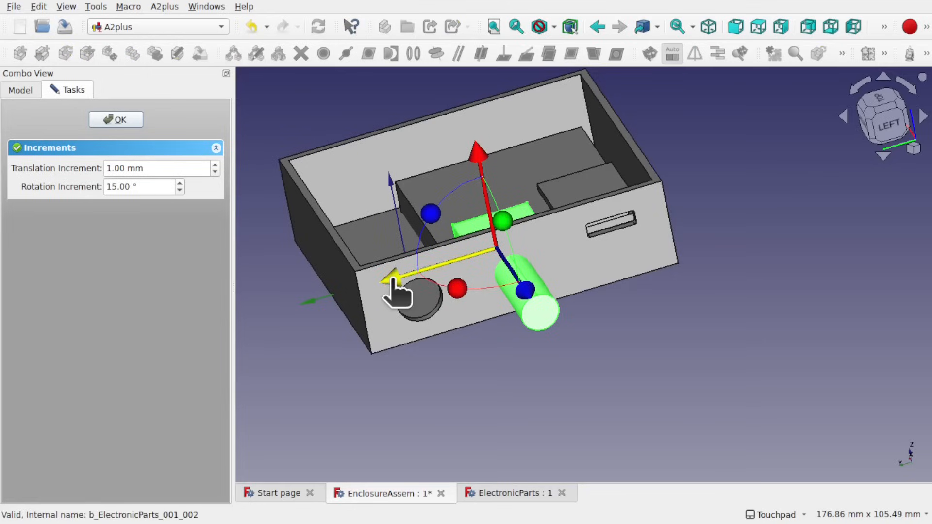
drag(394, 291, 385, 291)
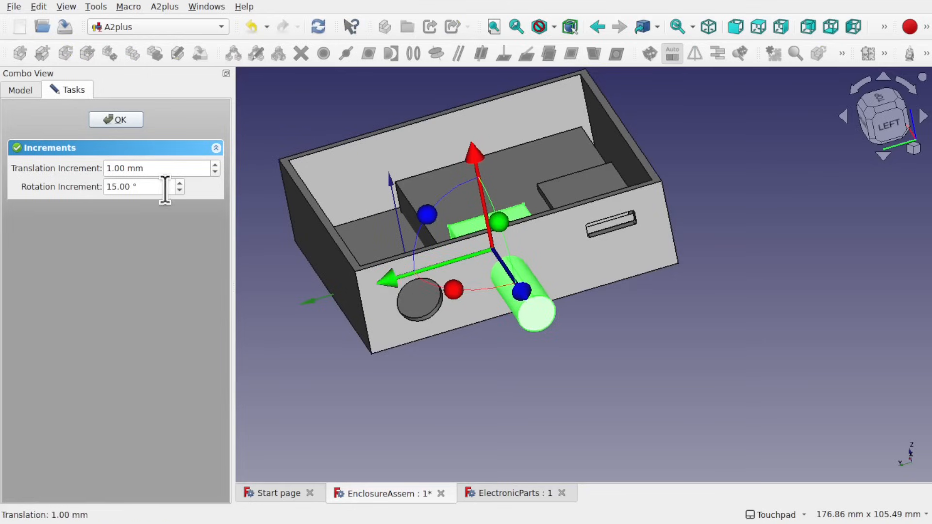
click(111, 122)
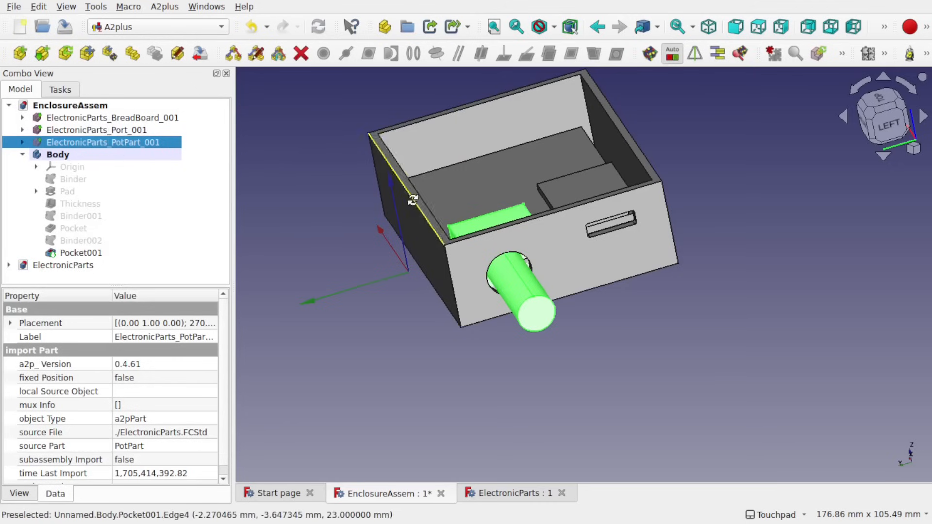
Transform the potentiometer part a further 55 mm along the wall, away from the port, and accept the new placement
mouse_move(412, 199)
shift+mouse_down()
mouse_move(493, 275)
mouse_move(415, 208)
mouse_move(397, 204)
mouse_move(457, 216)
mouse_move(558, 330)
mouse_move(547, 308)
mouse_move(608, 264)
mouse_move(552, 153)
mouse_move(410, 183)
shift+mouse_up()
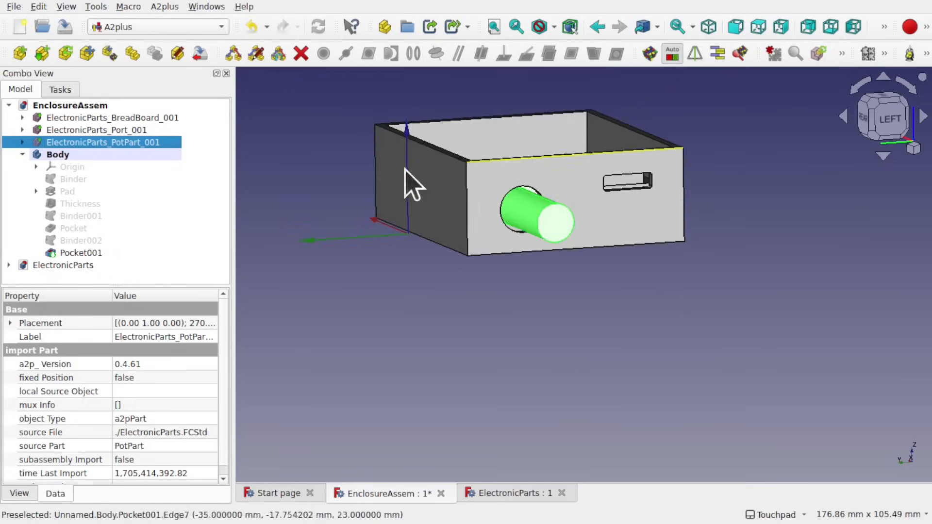
right_click(127, 146)
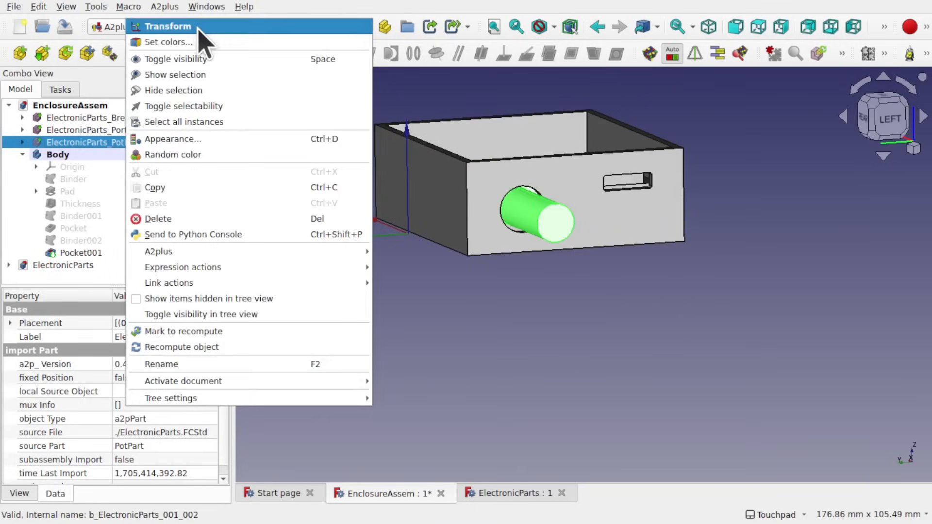
click(168, 26)
drag(391, 212, 199, 252)
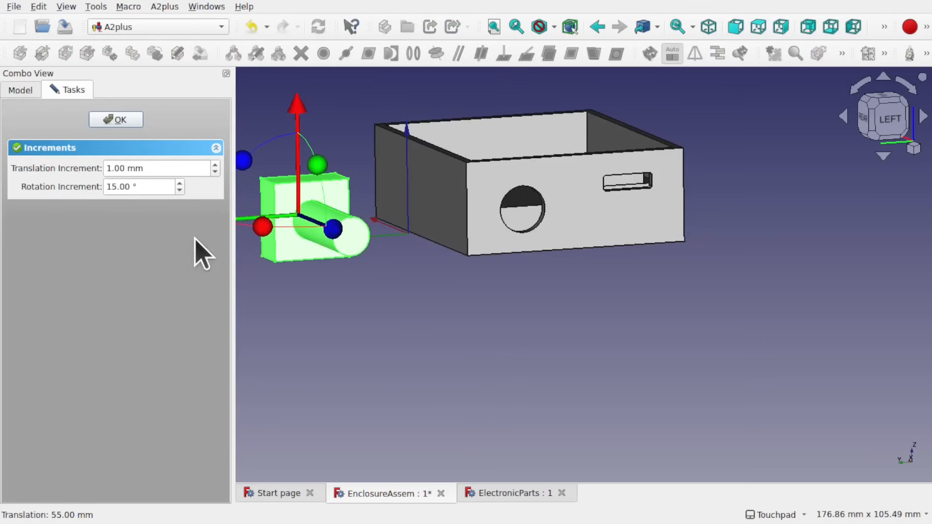
click(117, 119)
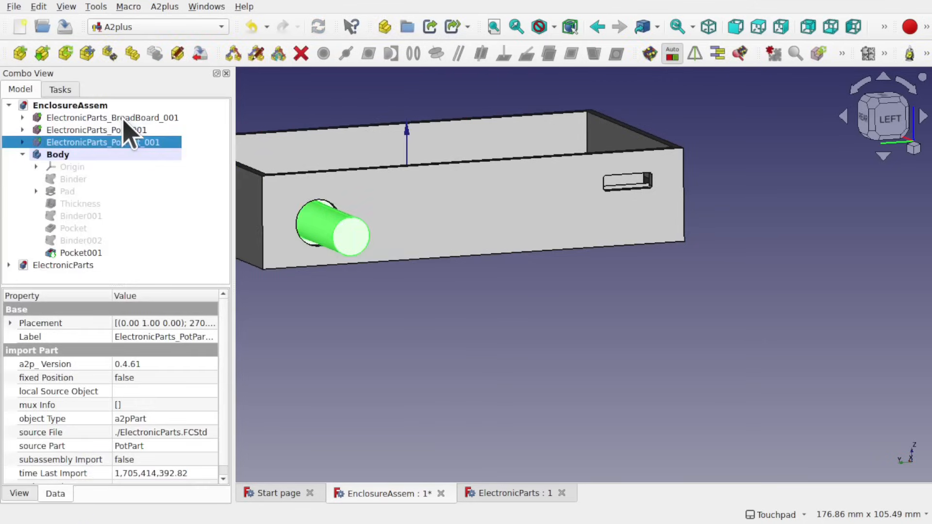
Raise the port part slightly inside the enclosure with the A2plus move tool
middle_drag(451, 145, 533, 199)
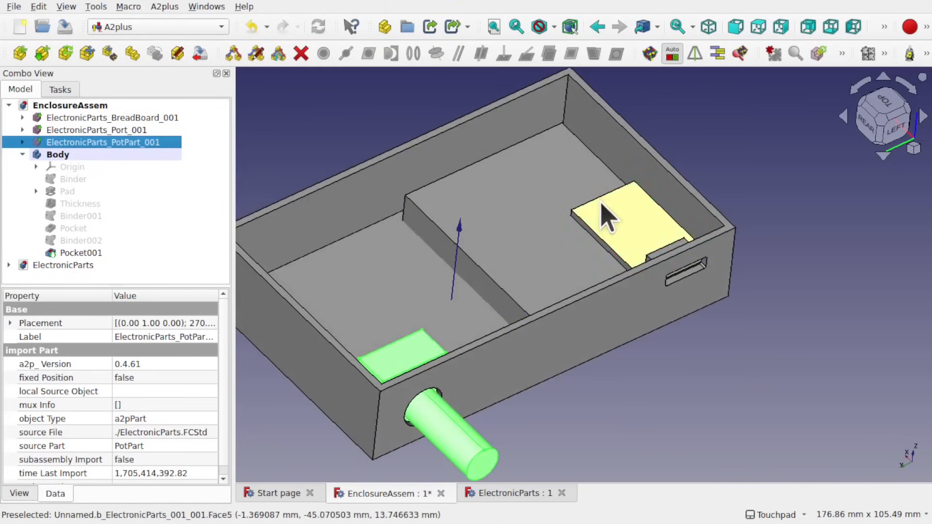
click(604, 214)
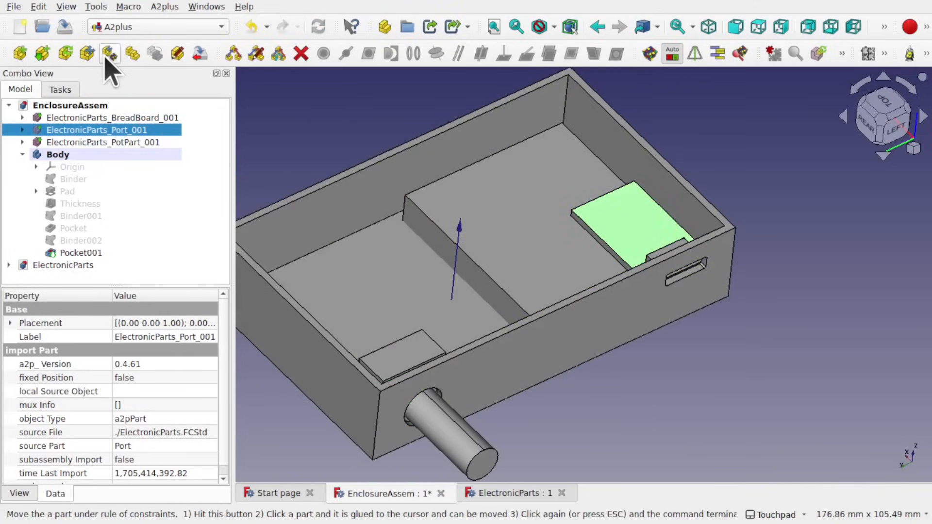
click(591, 220)
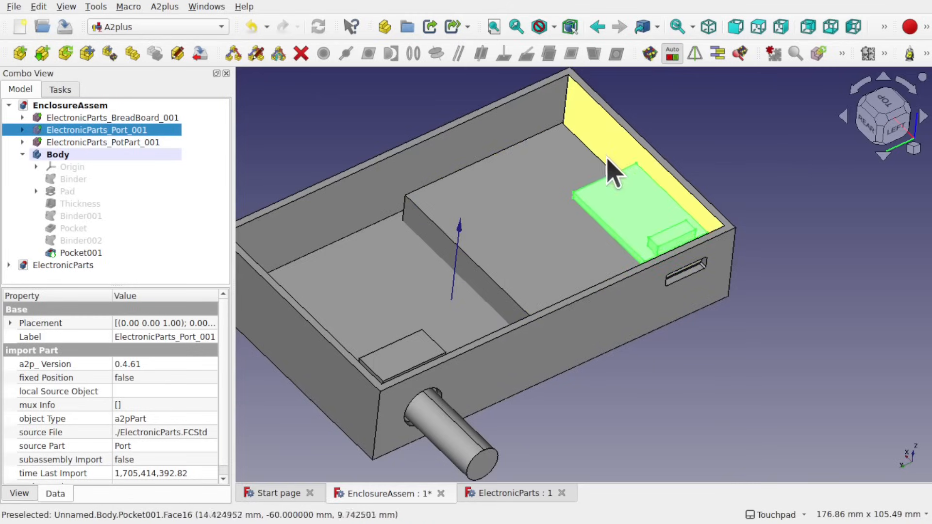
middle_drag(612, 150, 569, 90)
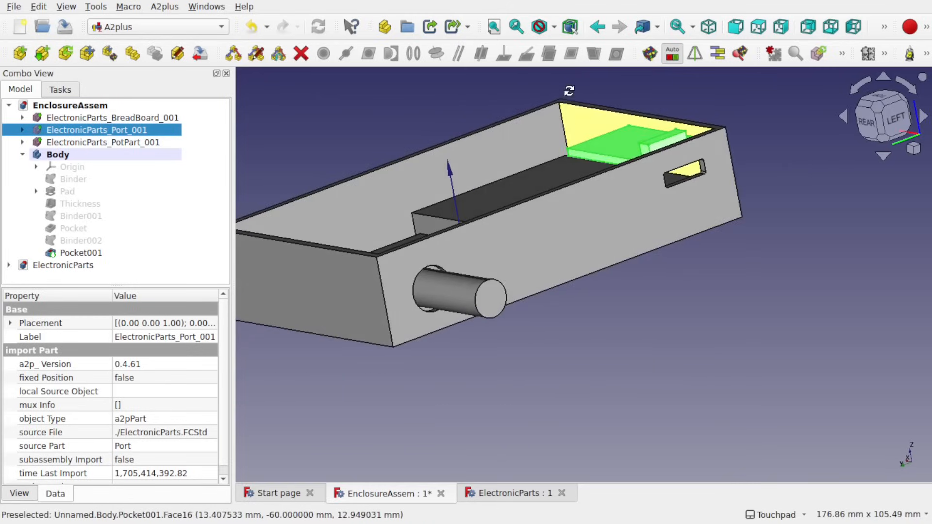
Synchronize the offset port binder with the moved port part
click(591, 132)
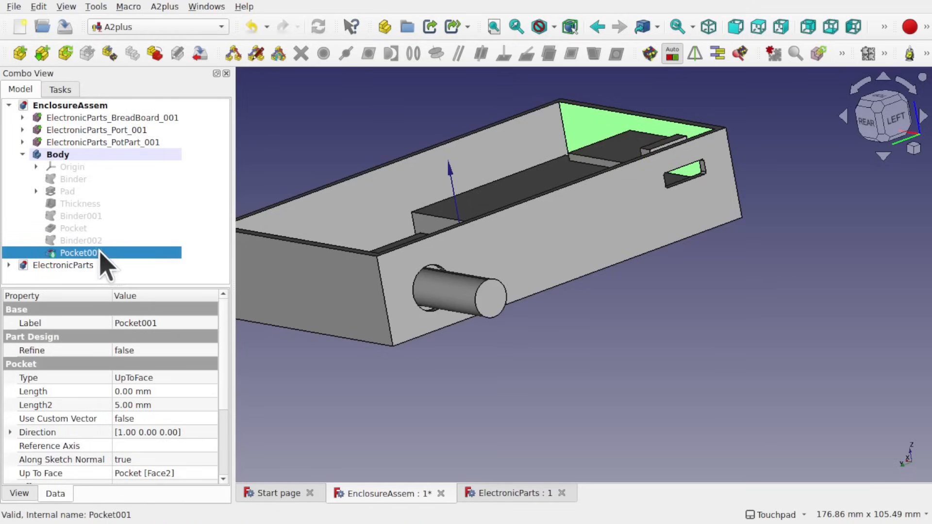
click(82, 242)
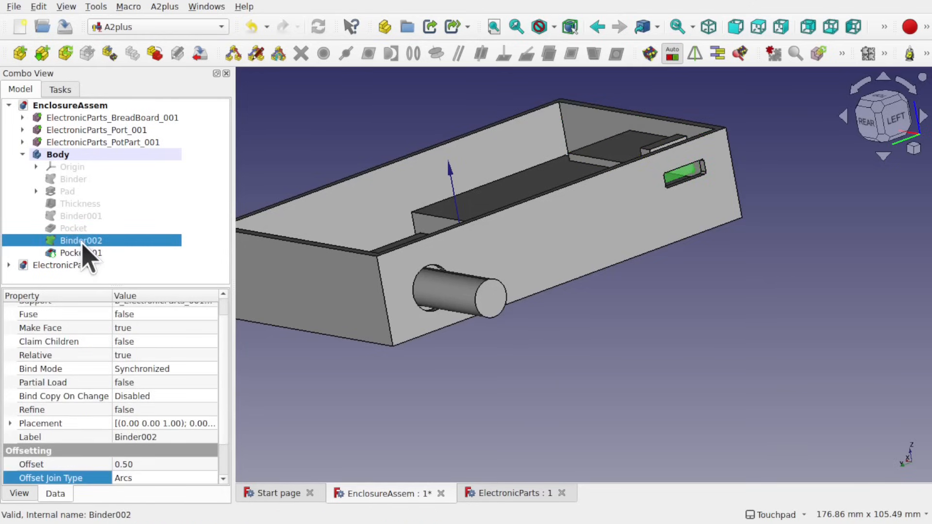
right_click(84, 248)
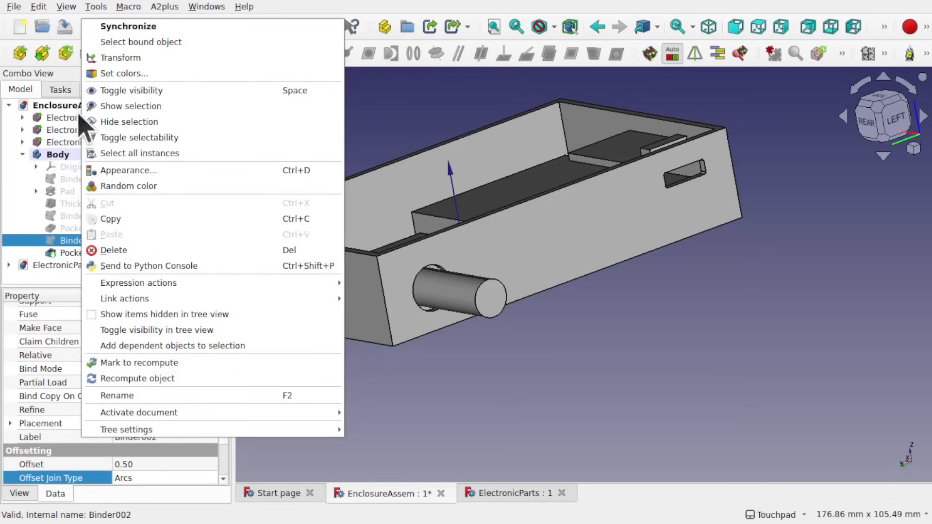
click(143, 30)
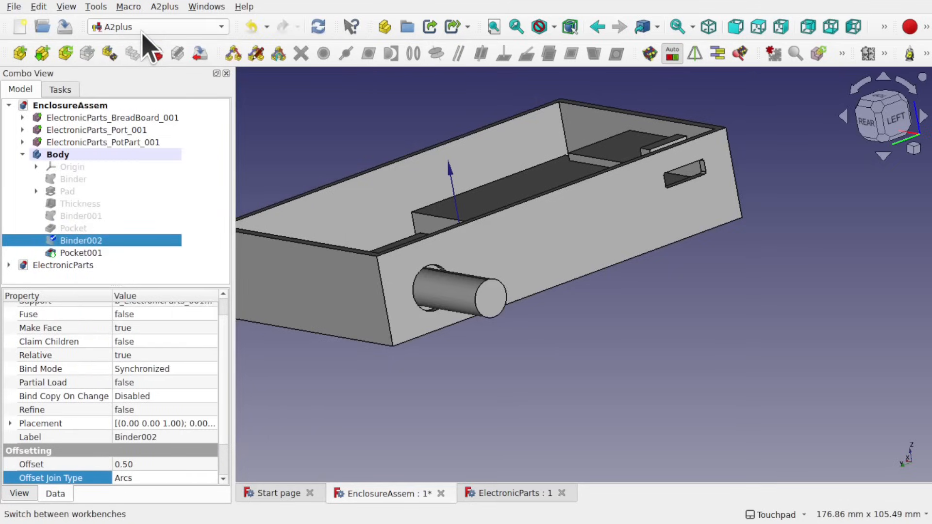
Refresh the document so the enclosure's port opening follows the raised port part
click(38, 7)
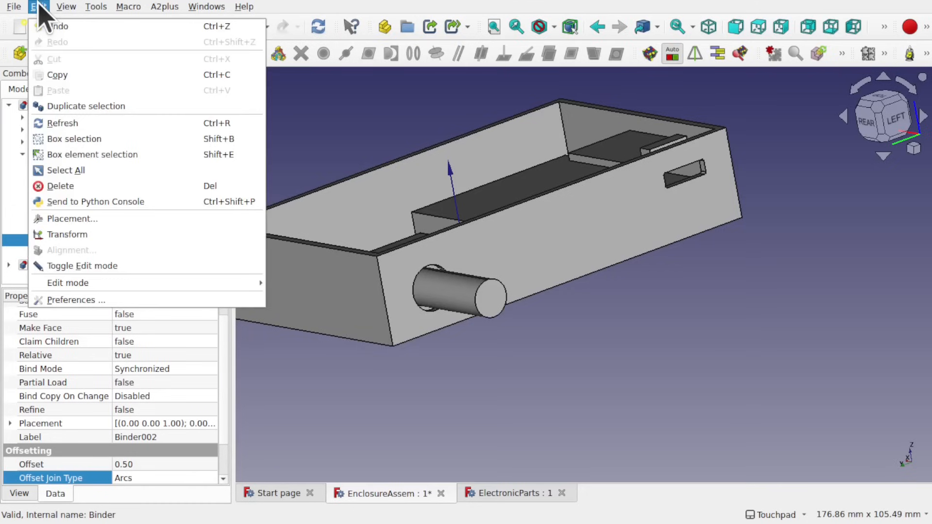
click(107, 124)
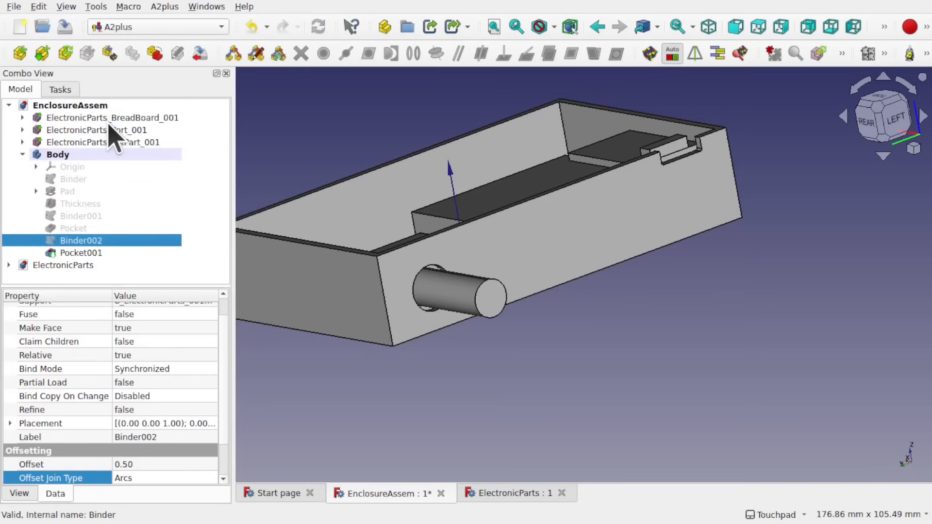
alt+drag(557, 183, 599, 217)
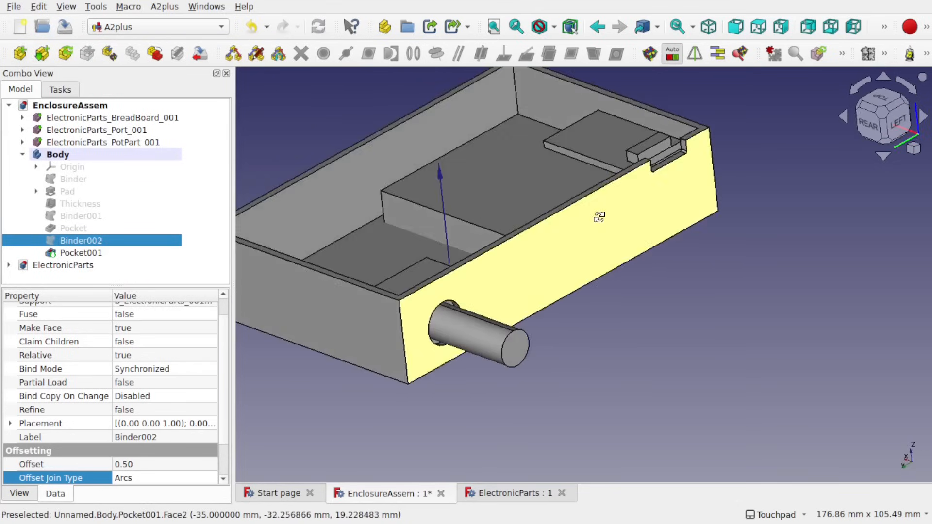
Lower the port part inside the enclosure with the A2plus move tool
click(109, 53)
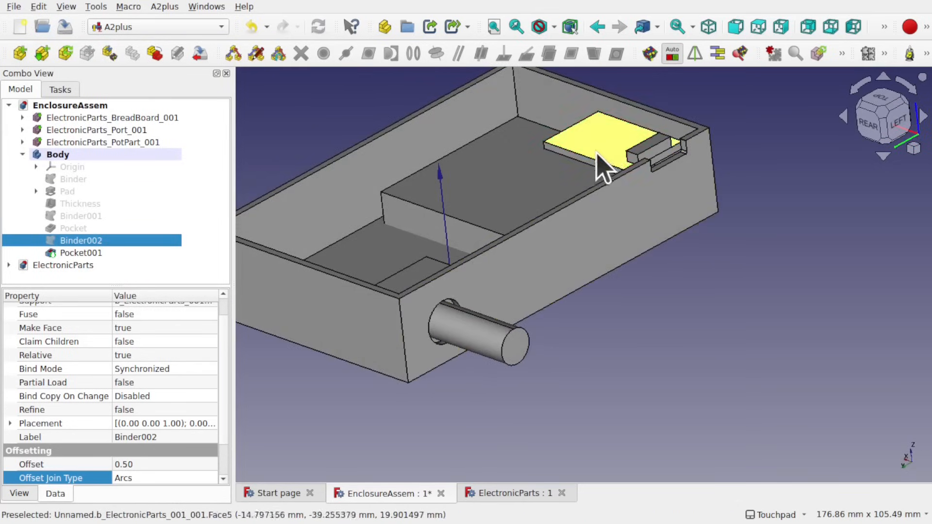
click(612, 158)
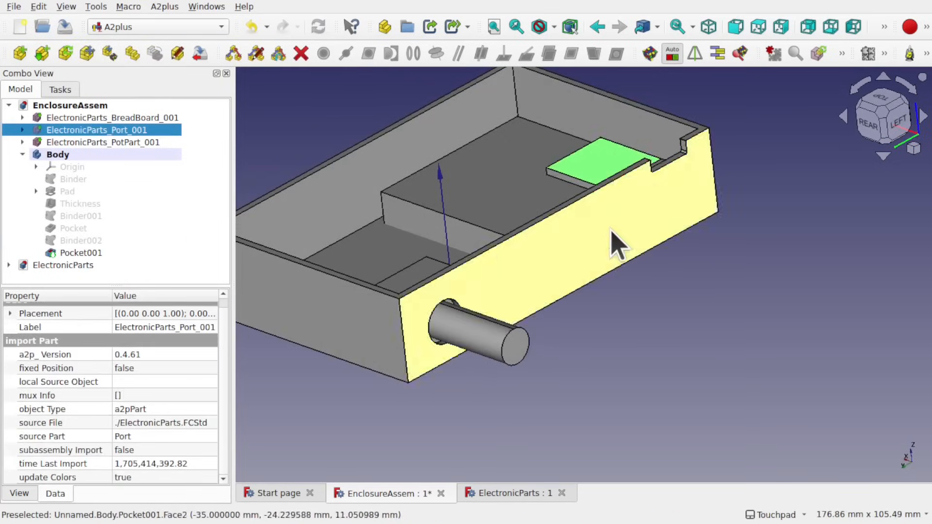
click(611, 228)
Transform the port part 1 mm straight down and accept the new placement
click(593, 167)
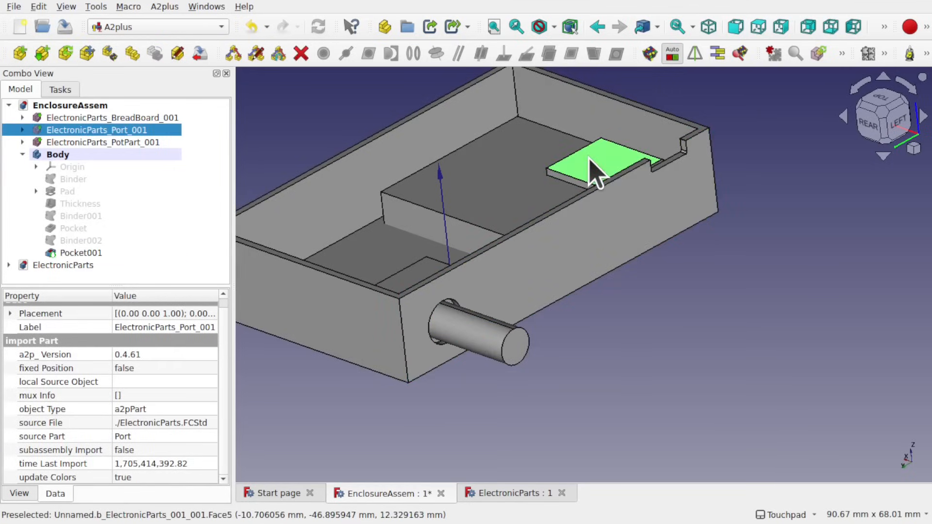
right_click(593, 169)
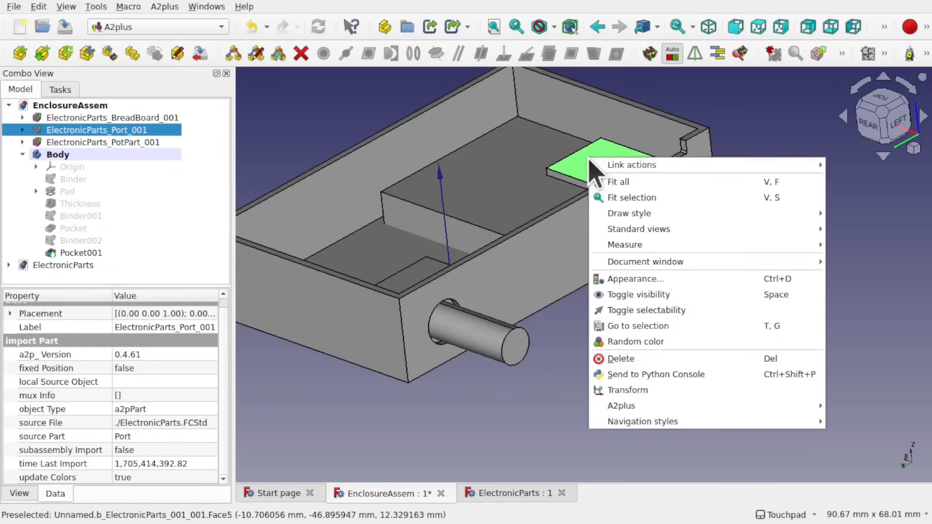
click(662, 390)
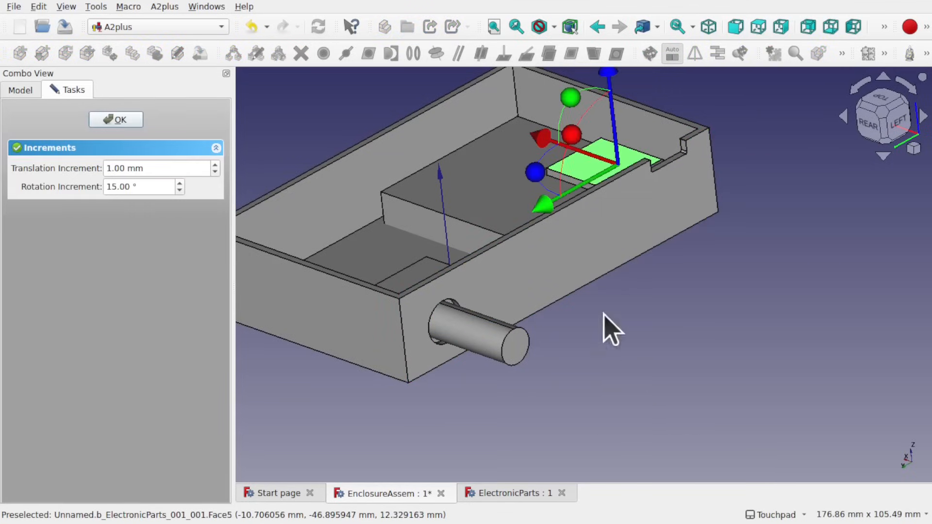
drag(613, 74, 618, 80)
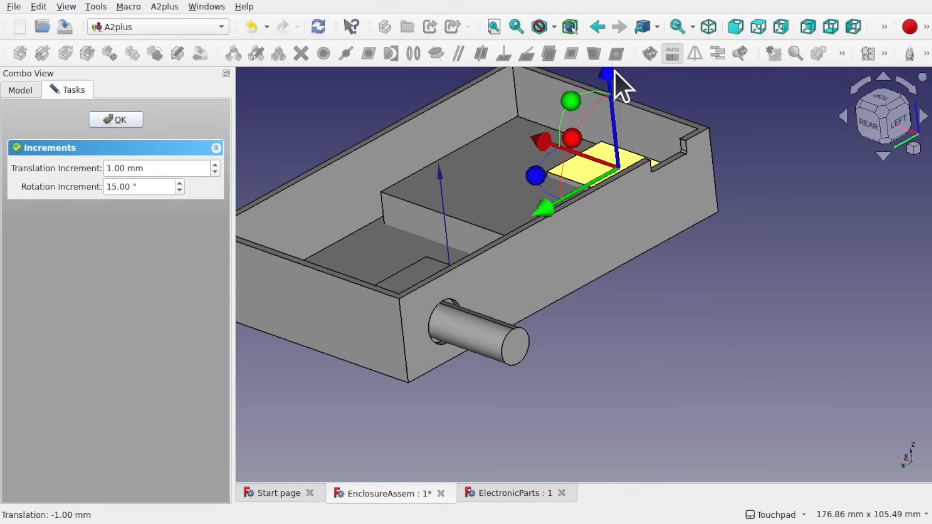
click(127, 120)
Raise the port part slightly above its current height, keeping it below the enclosure's rim
middle_drag(647, 218, 630, 235)
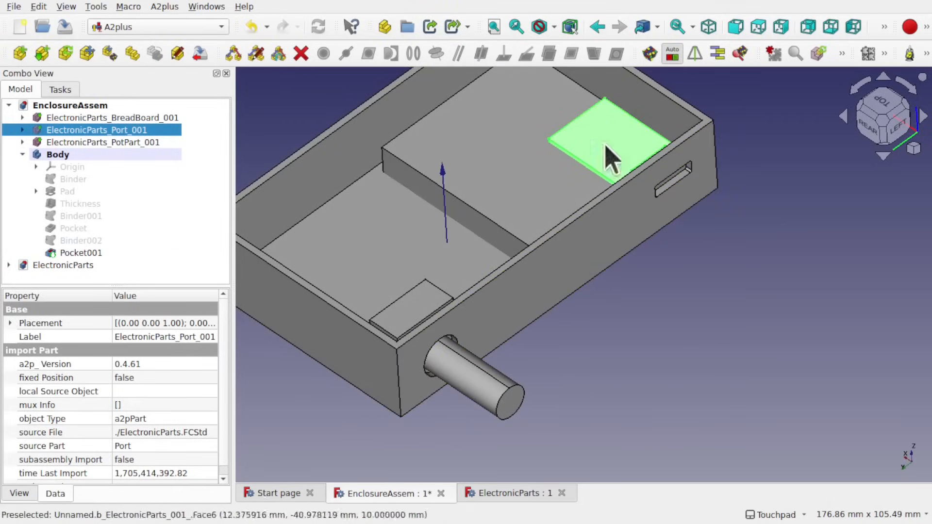
middle_drag(610, 160, 584, 189)
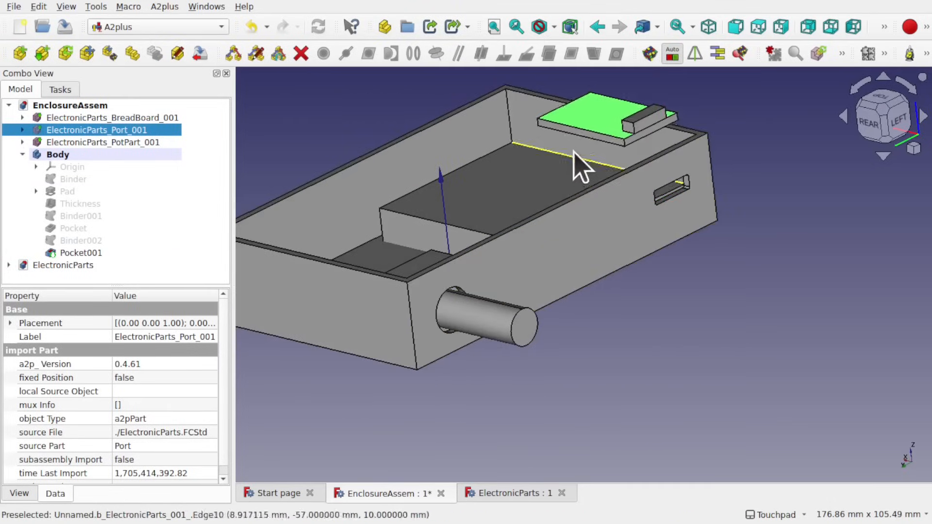
click(588, 227)
mouse_move(588, 227)
middle_down()
mouse_move(603, 222)
mouse_move(548, 196)
mouse_move(599, 222)
middle_up()
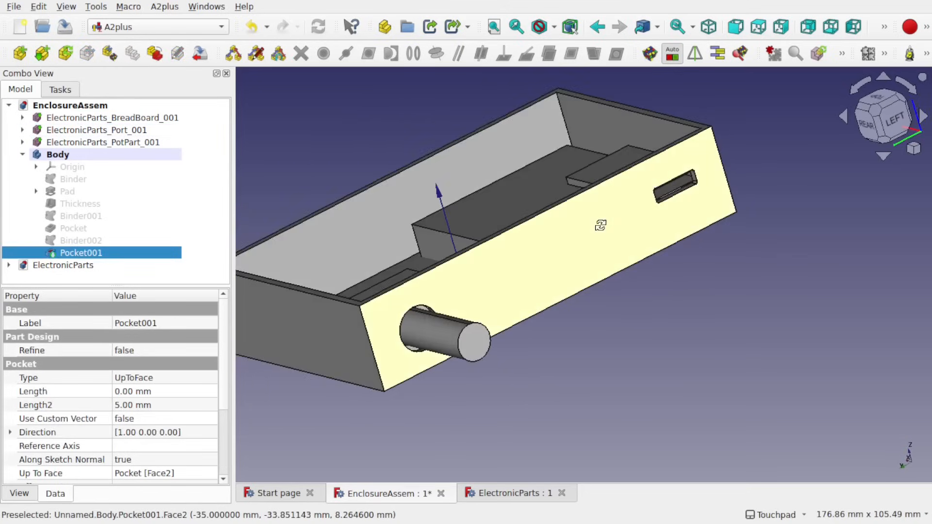
Set the port part's placement x position to -11.21 mm to make its wall opening update
click(96, 129)
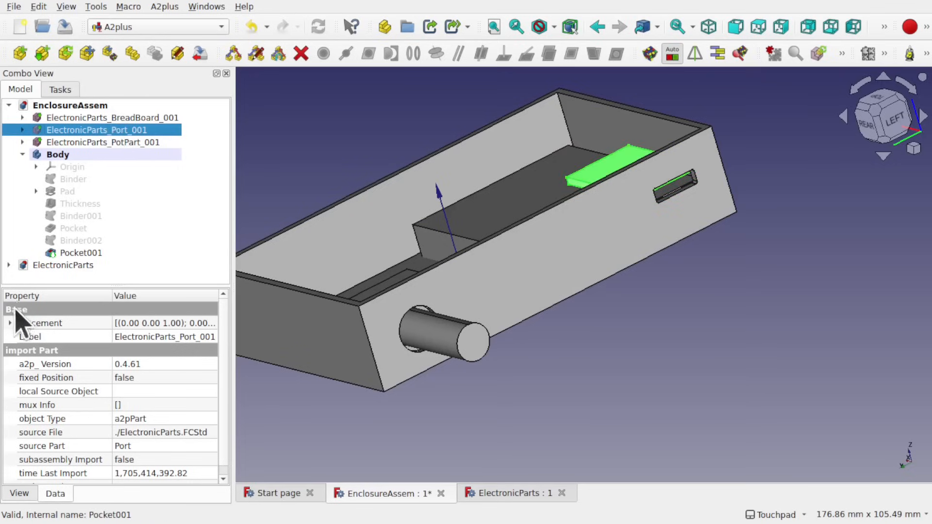
click(10, 323)
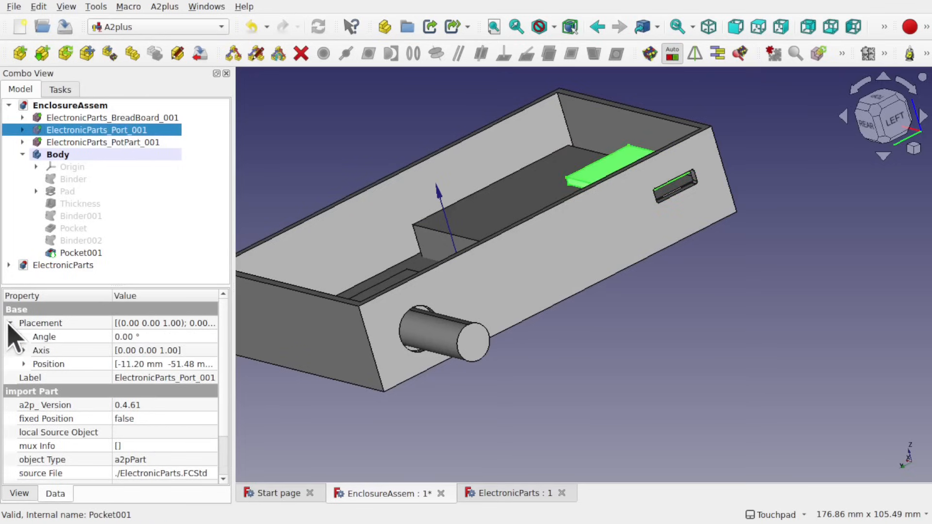
click(12, 365)
click(25, 365)
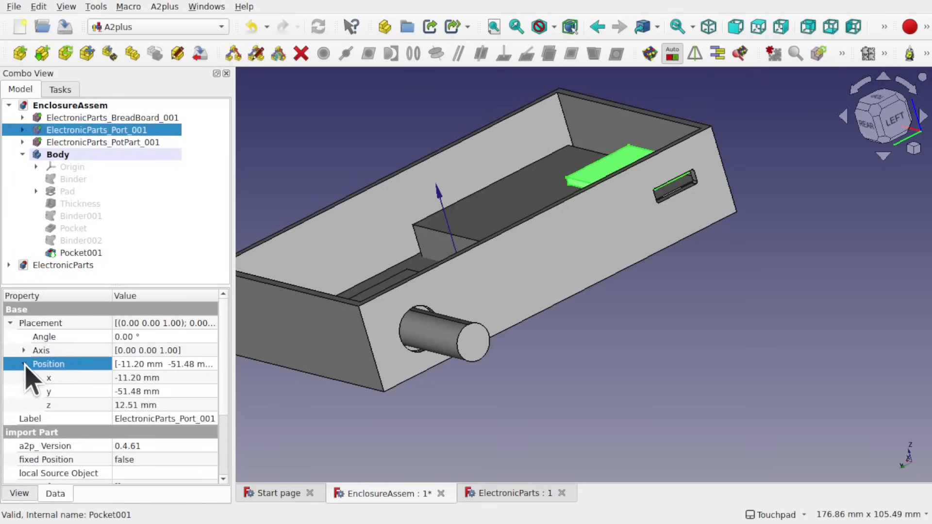
click(167, 377)
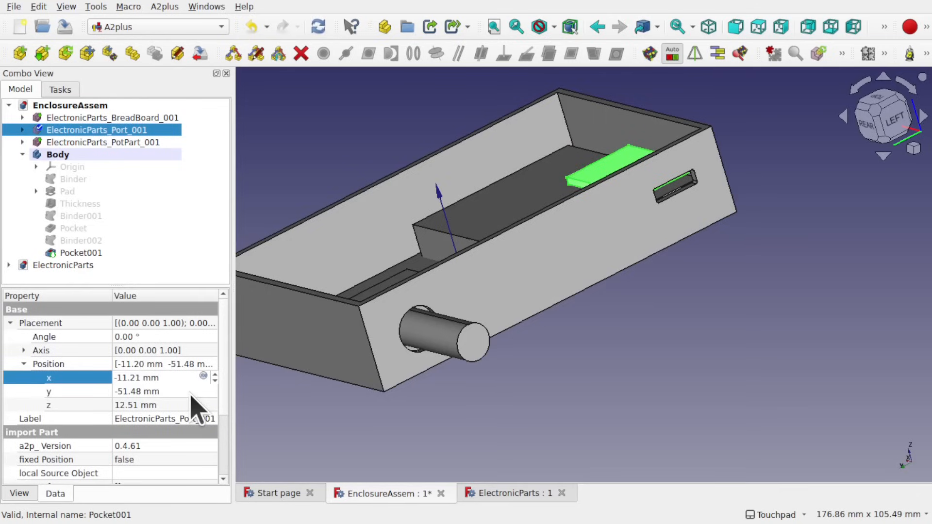
text(-11.21)
key(Return)
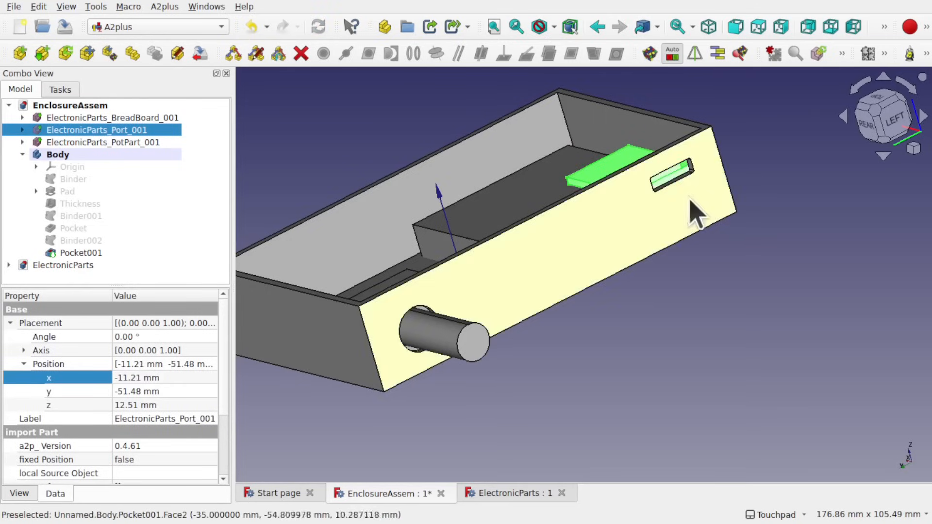
Transform the potentiometer part along the wall towards the port, to y 13.35 mm, and accept the new placement
shift+drag(608, 233, 578, 262)
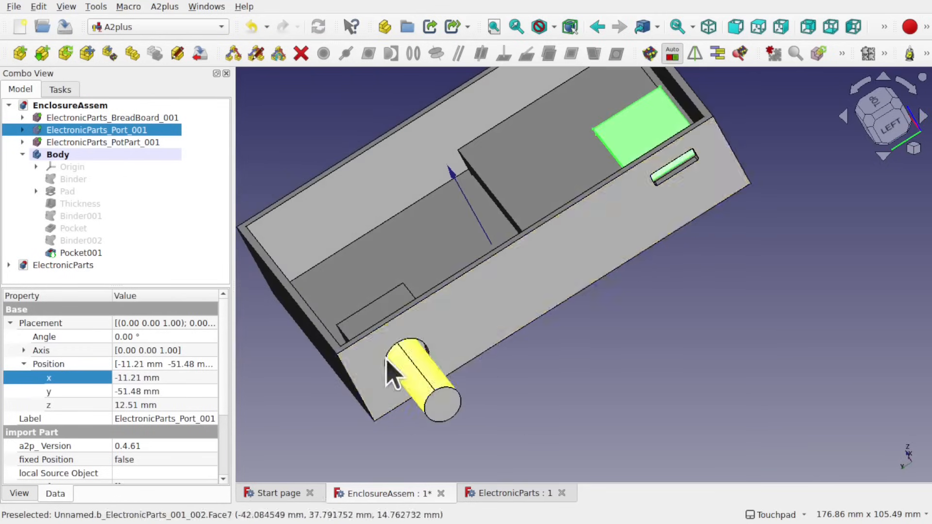
click(416, 380)
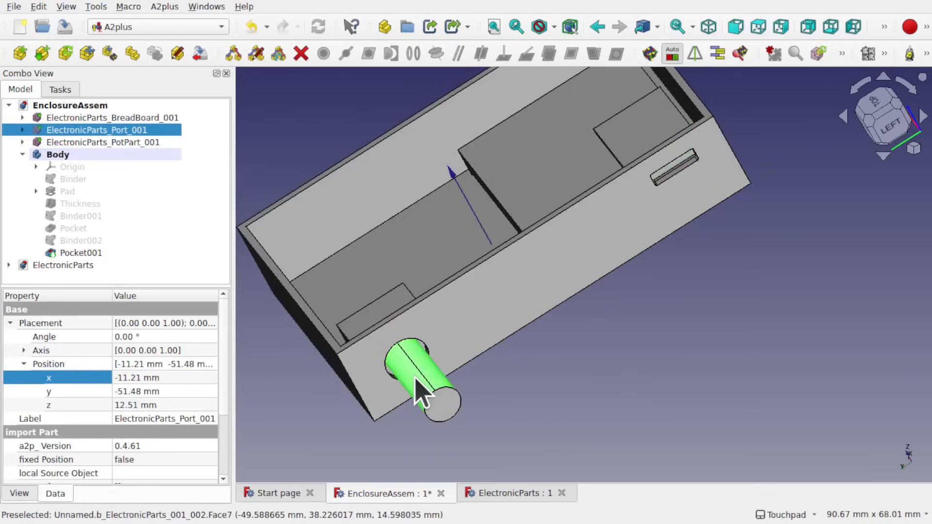
right_click(416, 380)
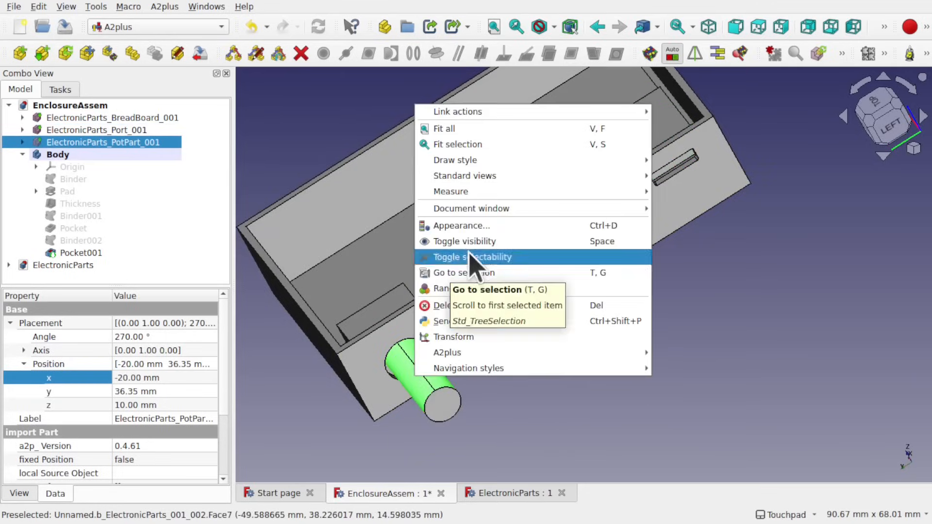
click(449, 337)
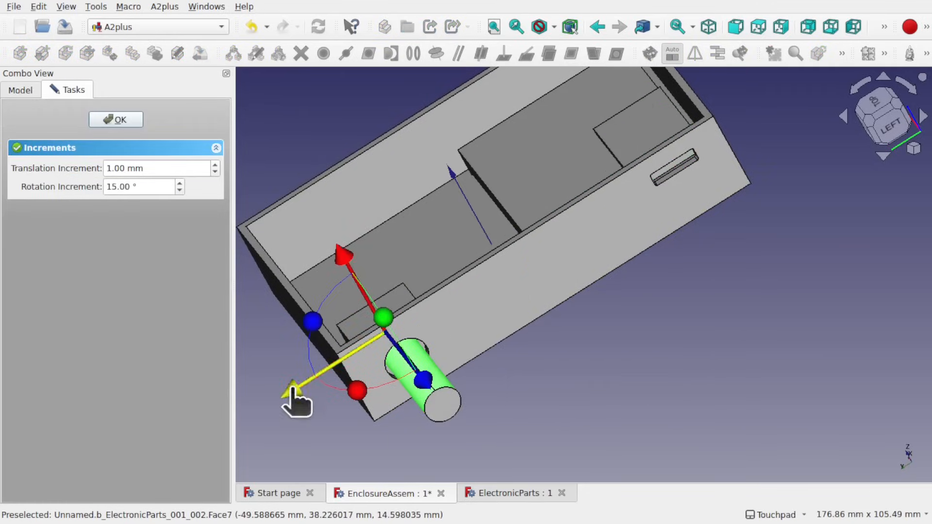
drag(296, 394, 369, 341)
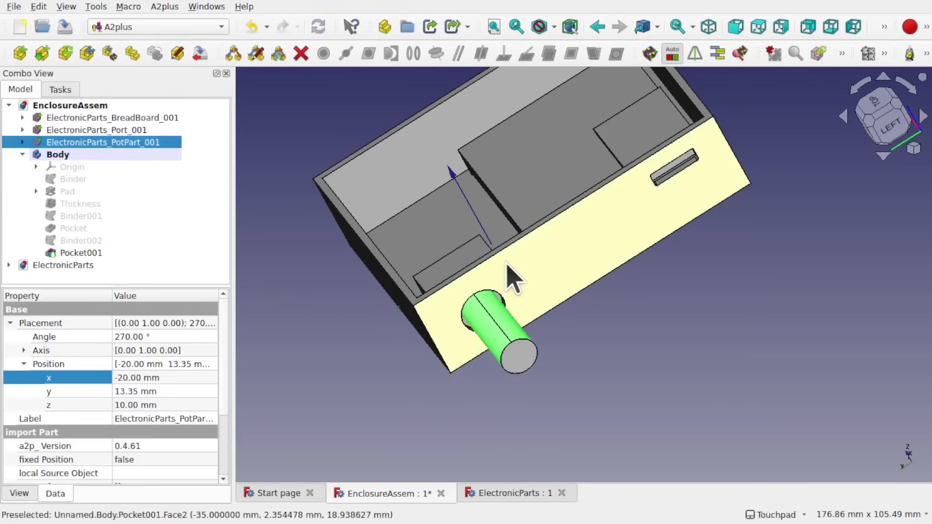
shift+drag(506, 263, 555, 237)
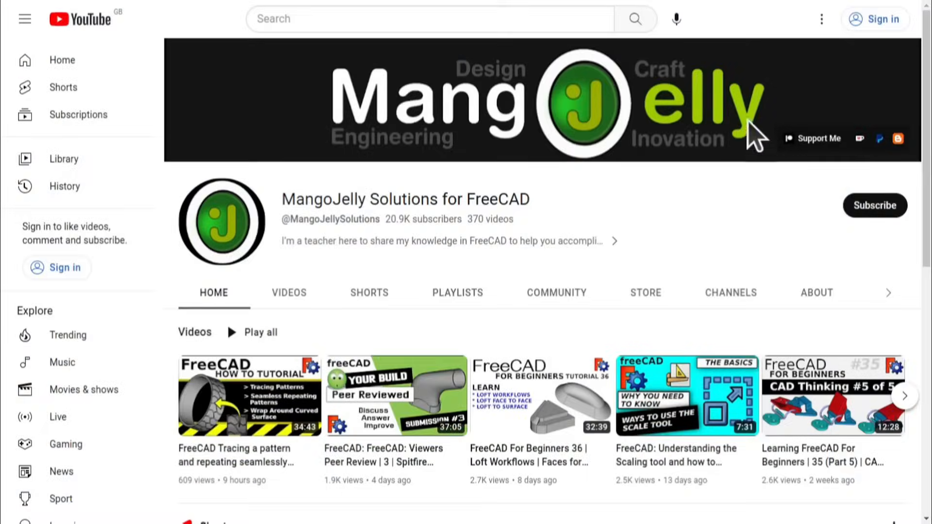
On the MangoJelly Solutions YouTube channel, open the About section and highlight the donation links in its description
click(816, 297)
scroll(201, 400, down, 3)
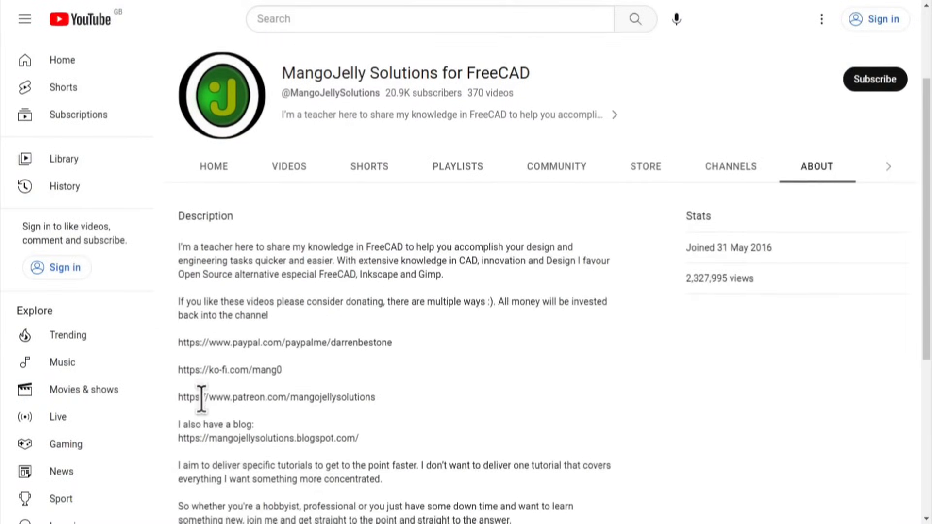
drag(379, 360, 181, 301)
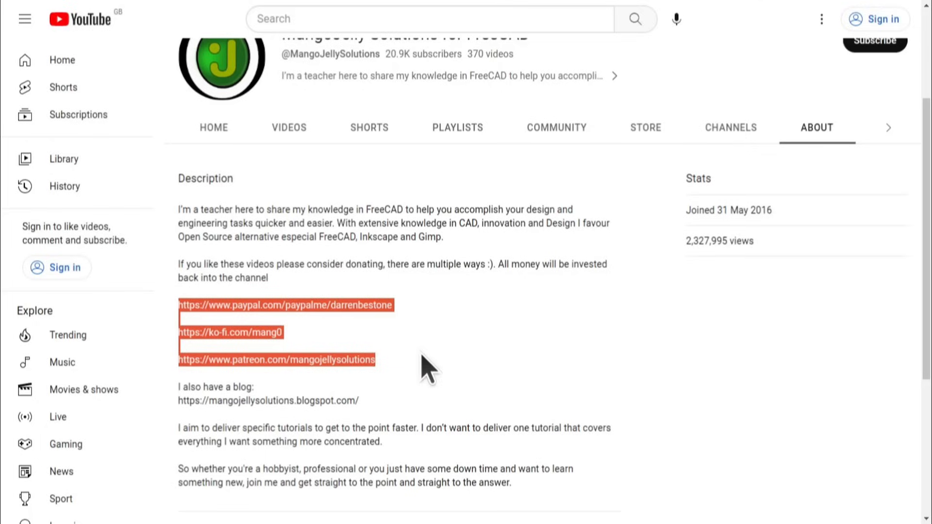
click(426, 368)
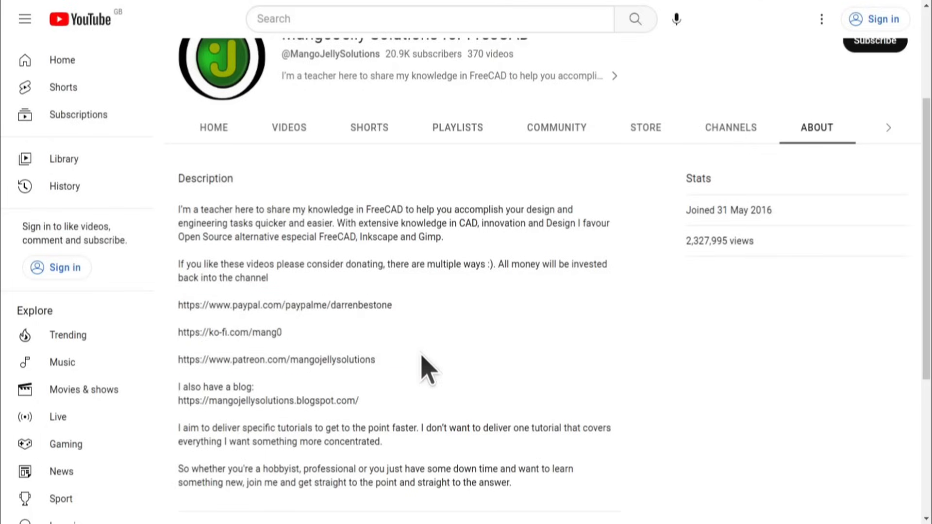